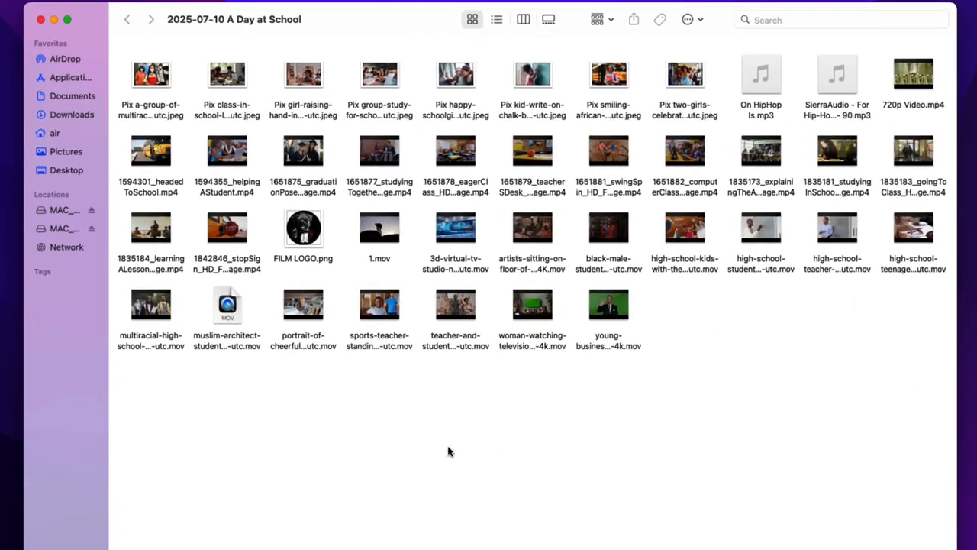
- Create a folder named "00 PremPRO" inside the 2025-07-10 A Day at School folder
right_click(453, 451)
left_click(465, 455)
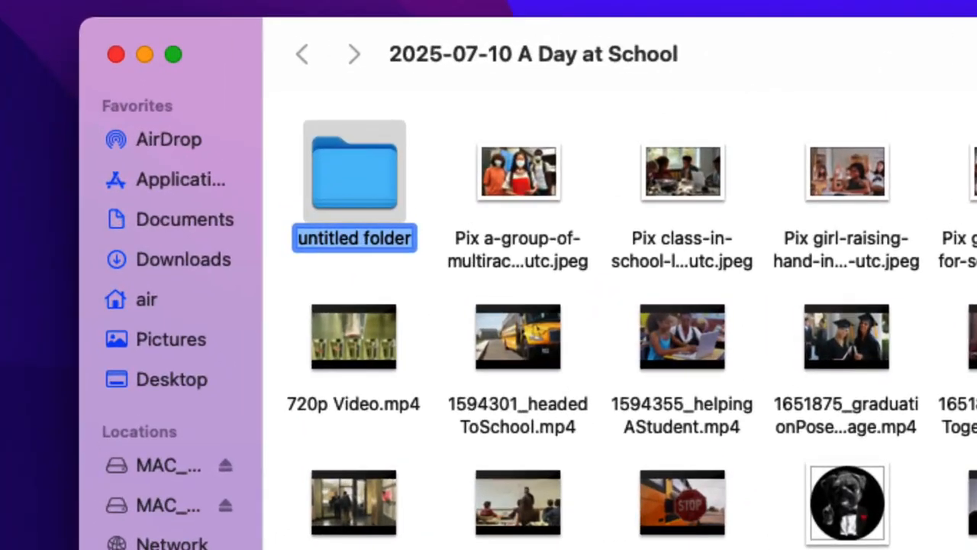
type("00")
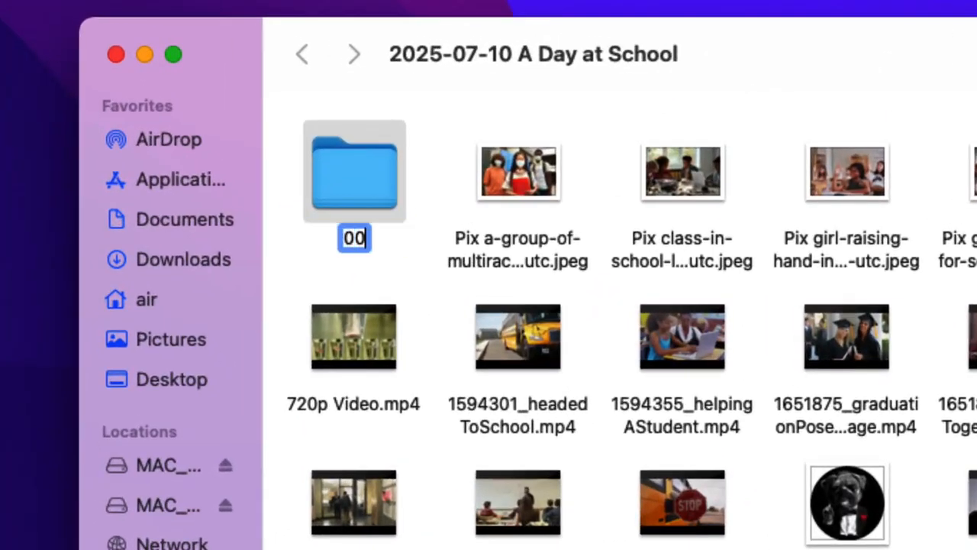
type(" PremPR")
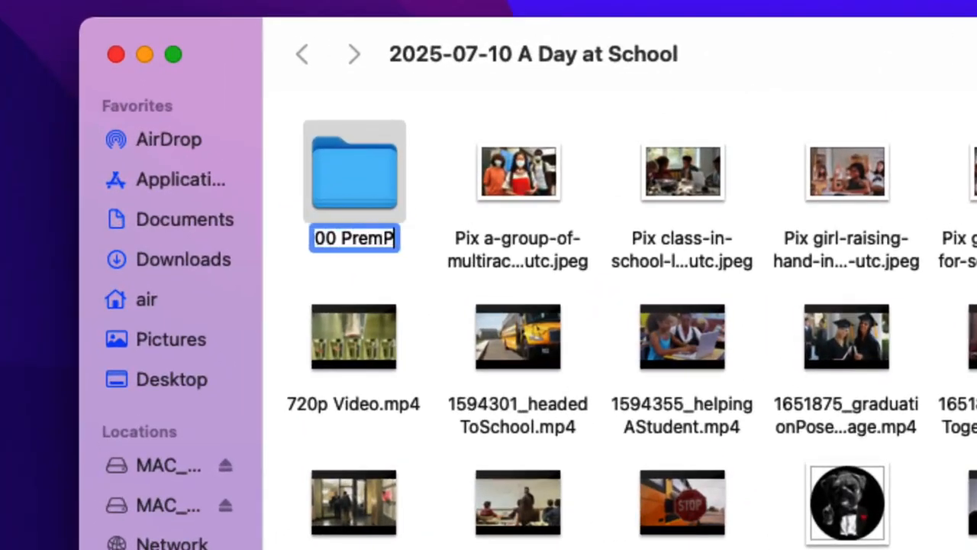
type("O")
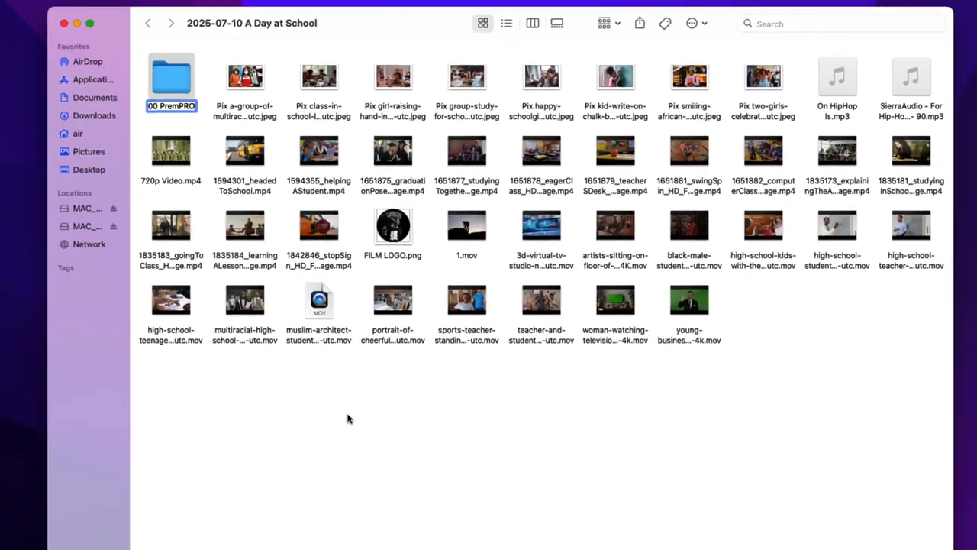
key("Return")
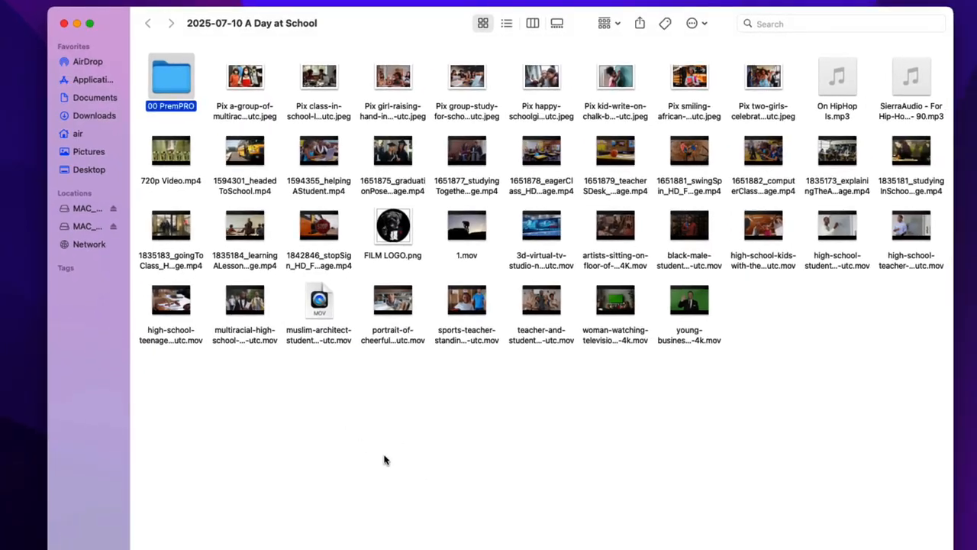
- Add two more folders named "Vids" and "Pix" alongside the 00 PremPRO folder
right_click(385, 460)
left_click(412, 457)
type("Vids")
right_click(337, 435)
left_click(355, 446)
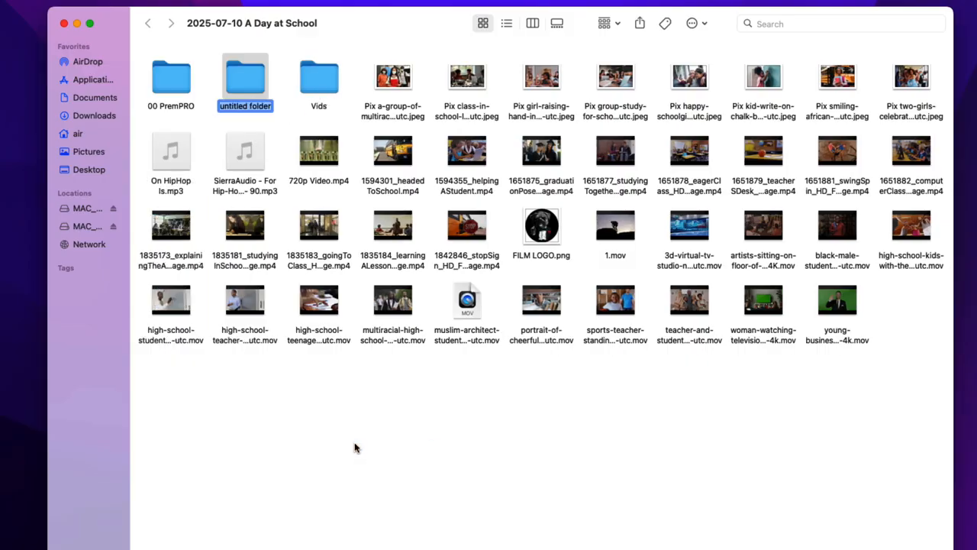
type("Pix")
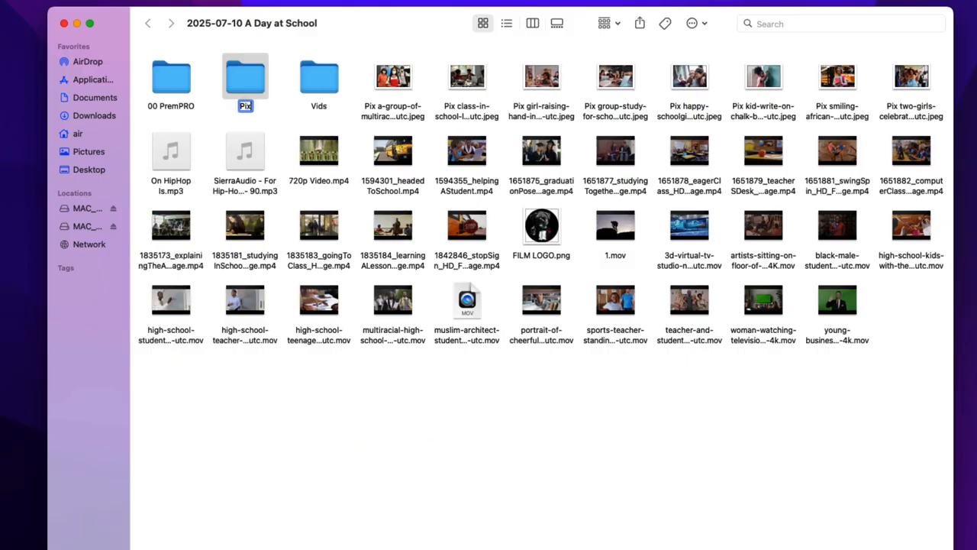
- Create another new folder named "Music" in the 2025-07-10 A Day at School folder
right_click(371, 443)
left_click(382, 453)
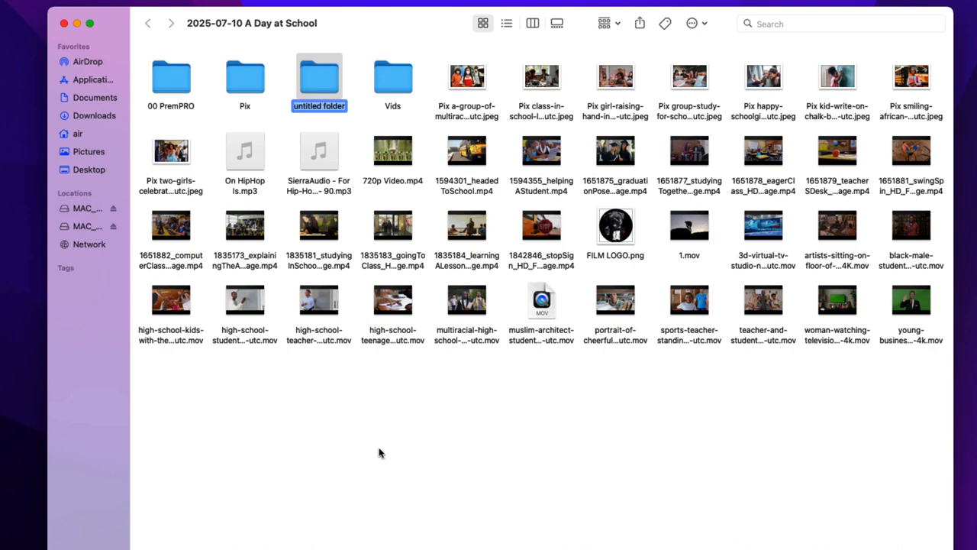
type("Music")
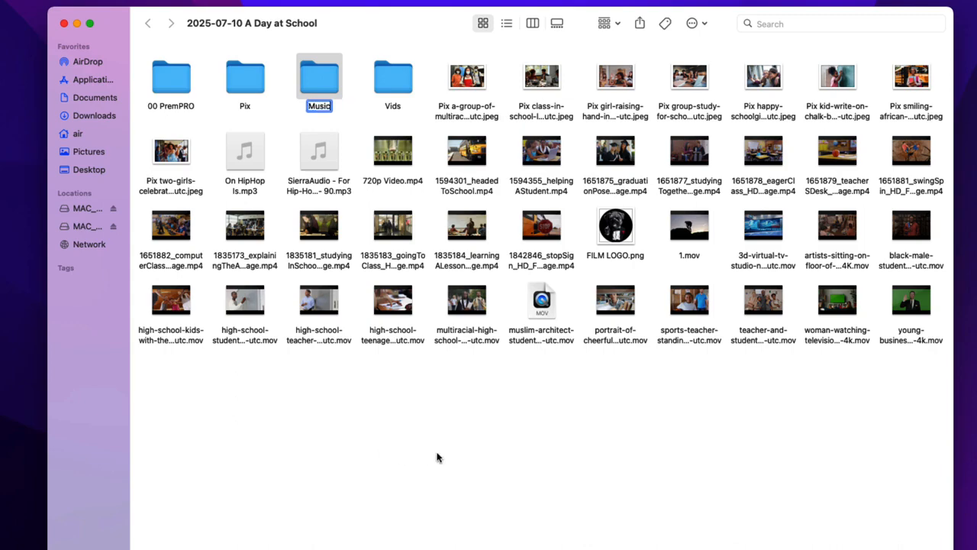
left_click(469, 451)
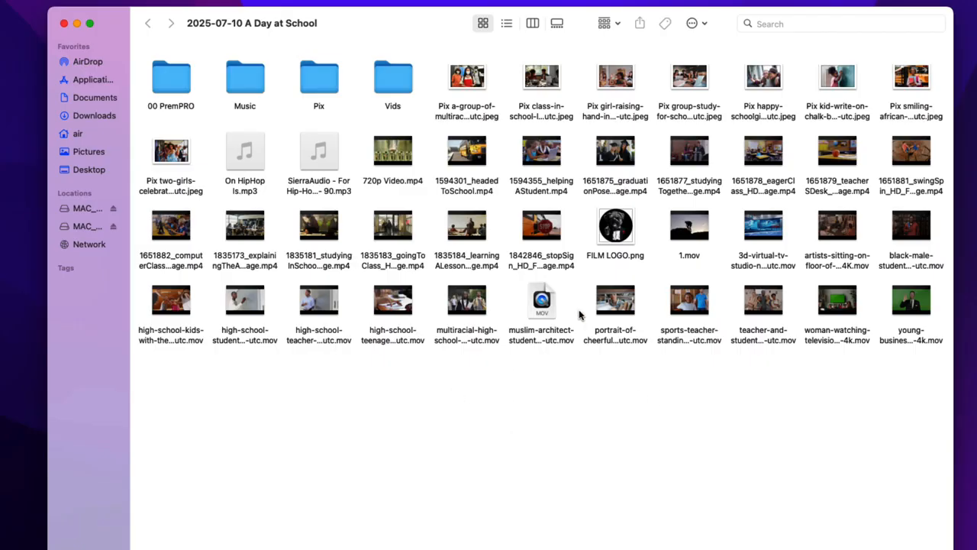
- Move the JPEG images and FILM LOGO.png into the Pix folder and the two MP3 files into the Music folder
left_click_drag(432, 67, 929, 86)
left_click_drag(463, 83, 313, 88)
left_click_drag(471, 85, 319, 85)
left_click_drag(436, 57, 551, 88)
left_click_drag(478, 70, 246, 76)
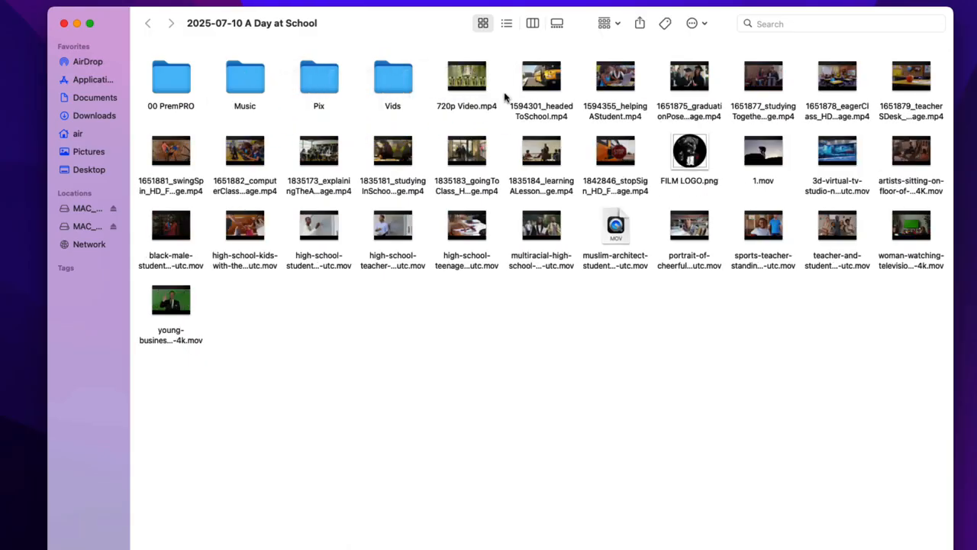
left_click_drag(695, 152, 328, 86)
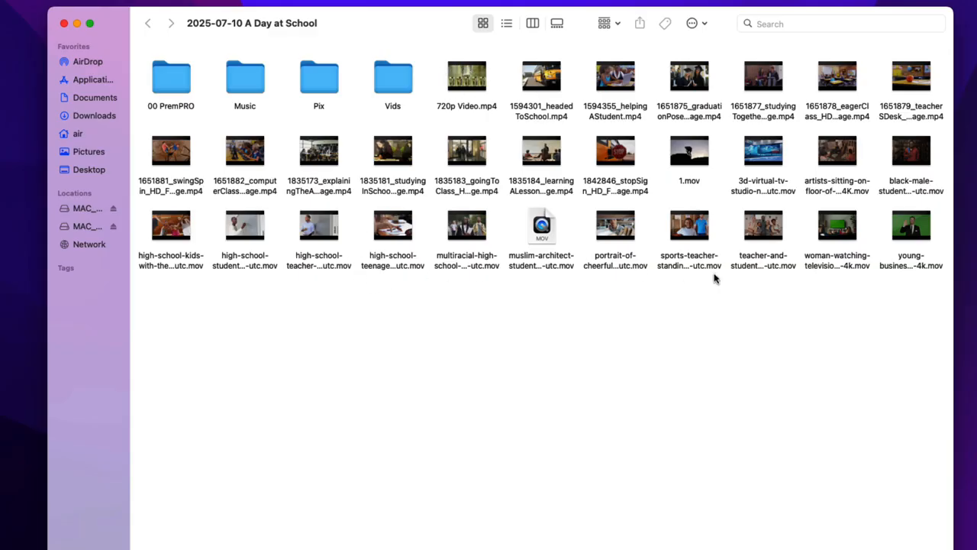
- Move all the loose MP4 and MOV video clips into the Vids folder
left_click_drag(930, 293, 393, 83)
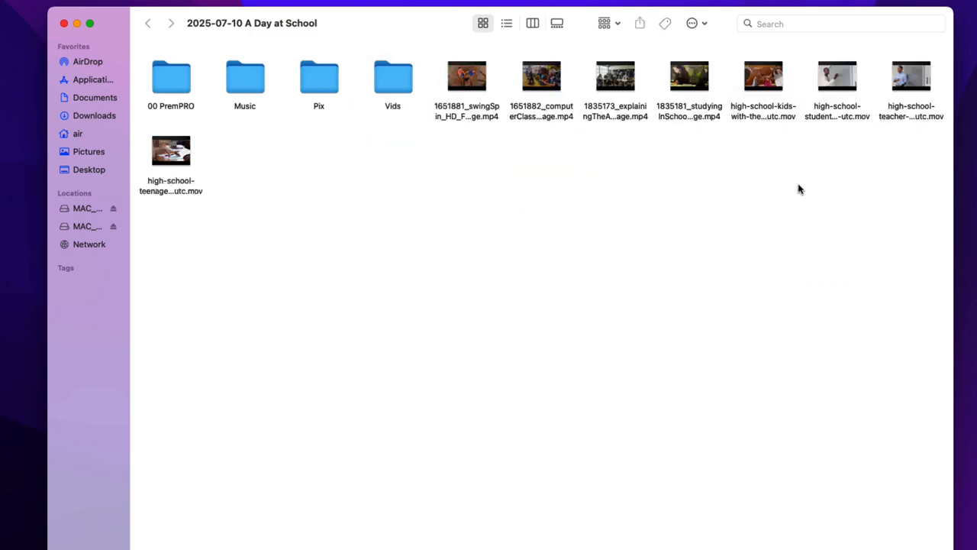
left_click_drag(907, 162, 385, 86)
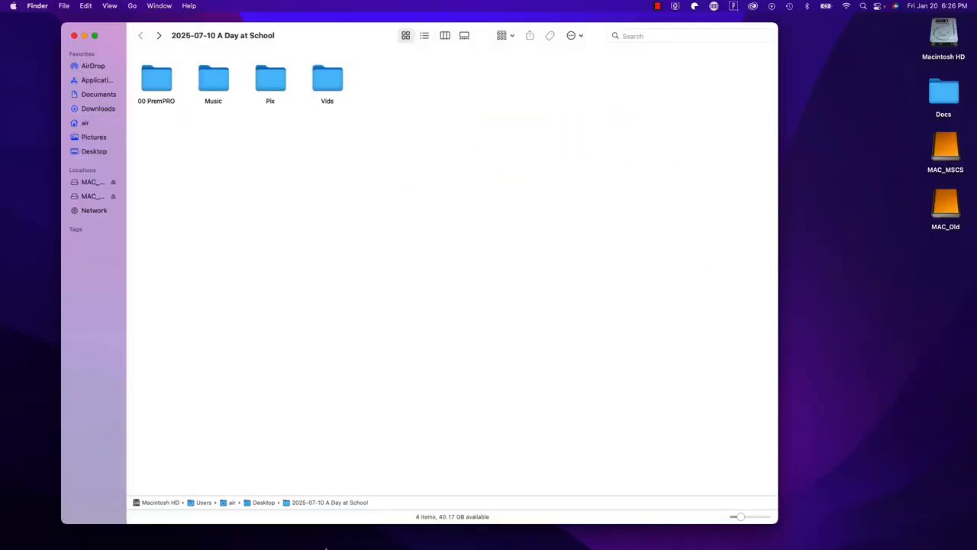
- Switch to Premiere Pro and start a new project named "A Day at School"
mouse_move(374, 527)
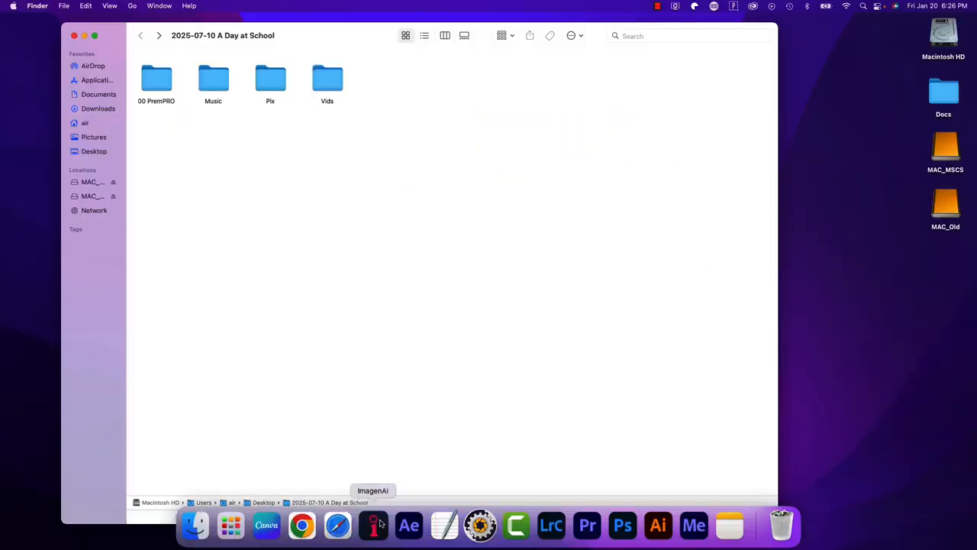
left_click(589, 526)
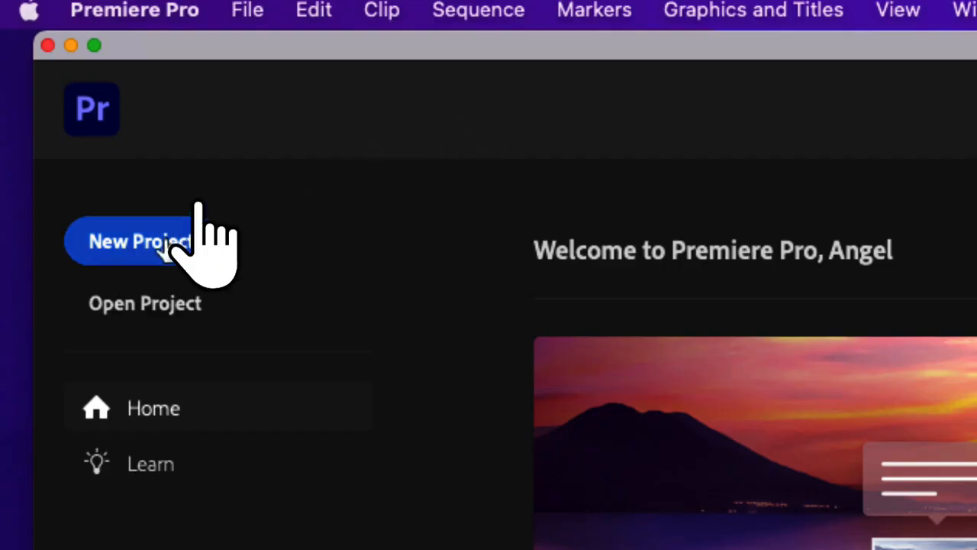
left_click(177, 265)
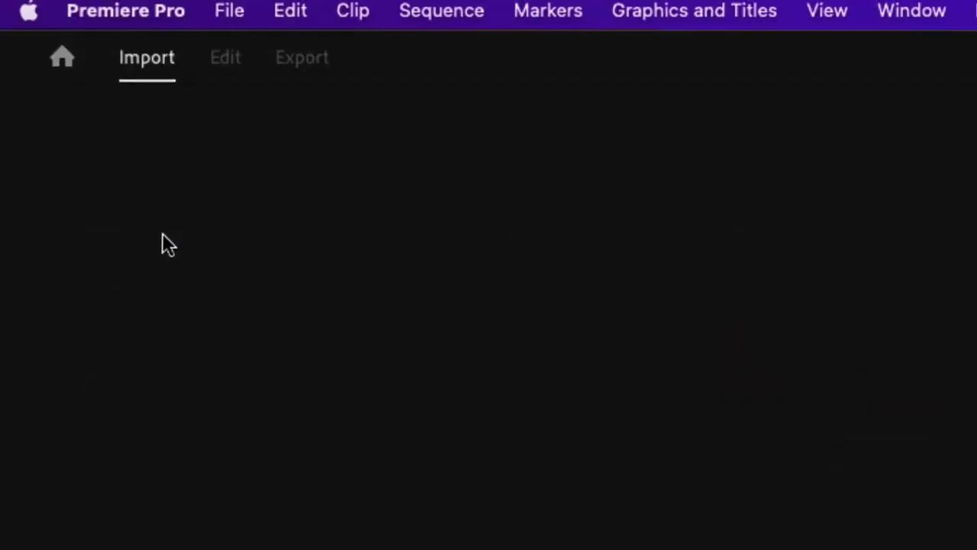
left_click(232, 111)
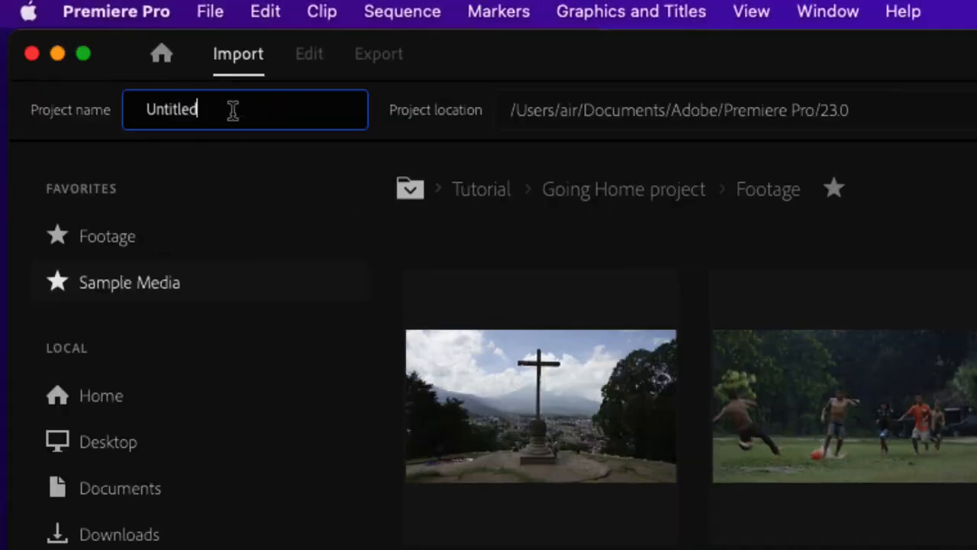
left_click_drag(233, 110, 105, 115)
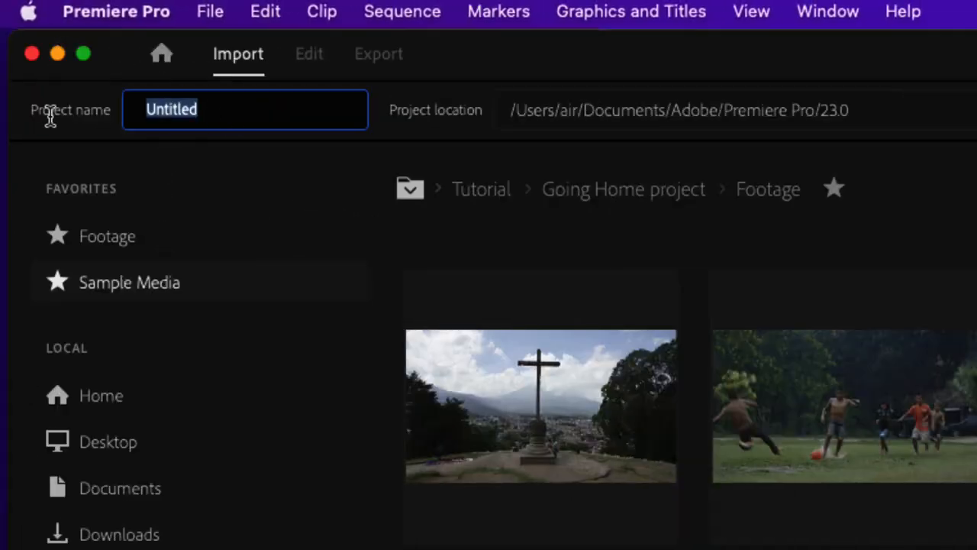
type("A Day at School")
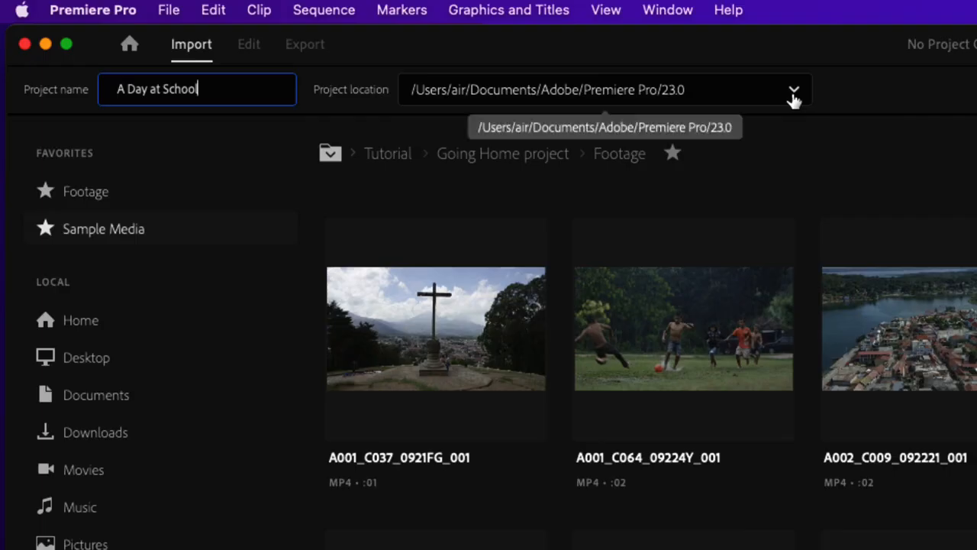
- Set the project location to the 00 PremPRO folder within Desktop's 2025-07-10 A Day at School folder, and create the project
left_click(794, 93)
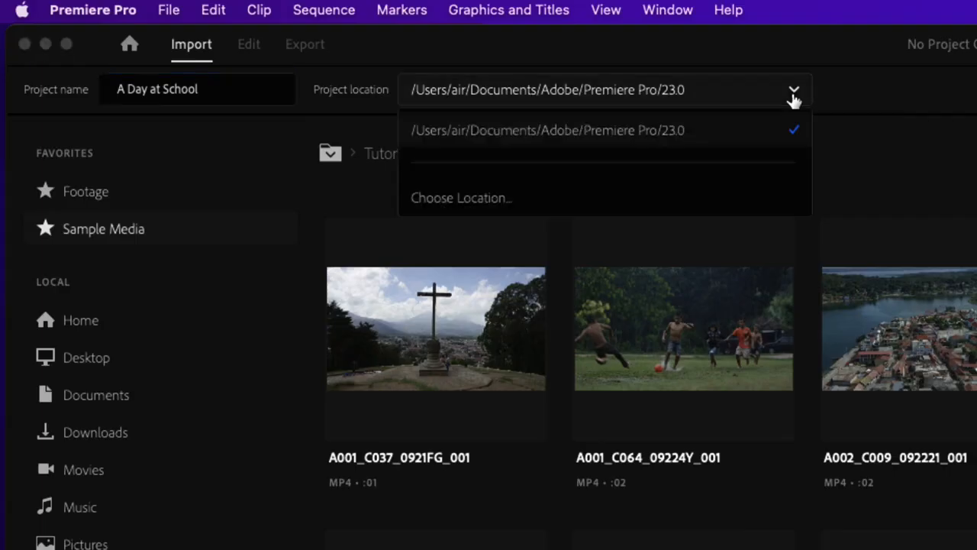
left_click(459, 198)
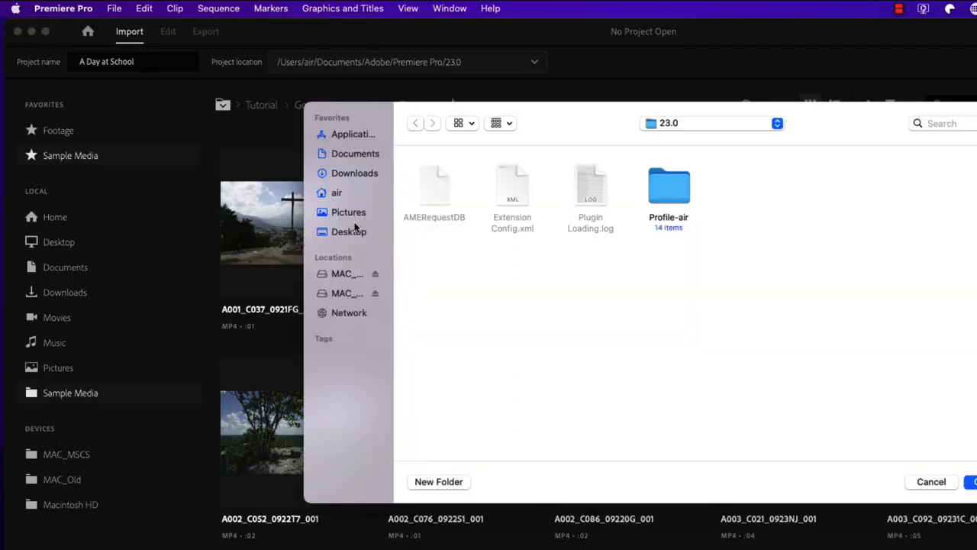
left_click(352, 231)
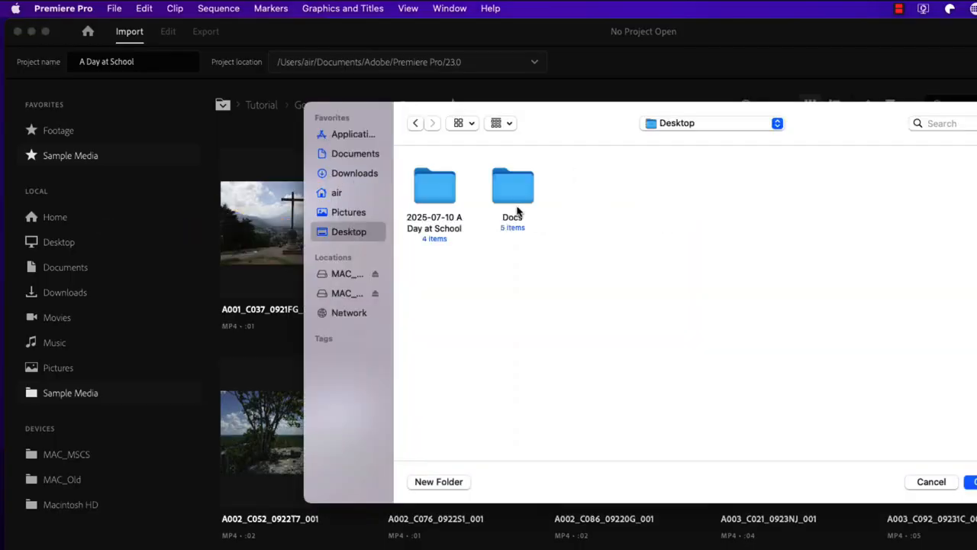
left_click(437, 199)
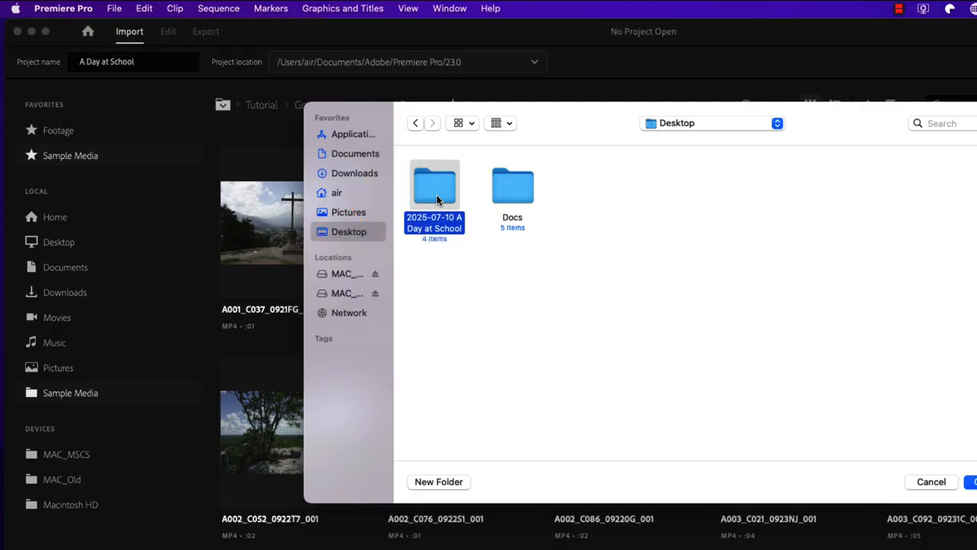
double_click(438, 200)
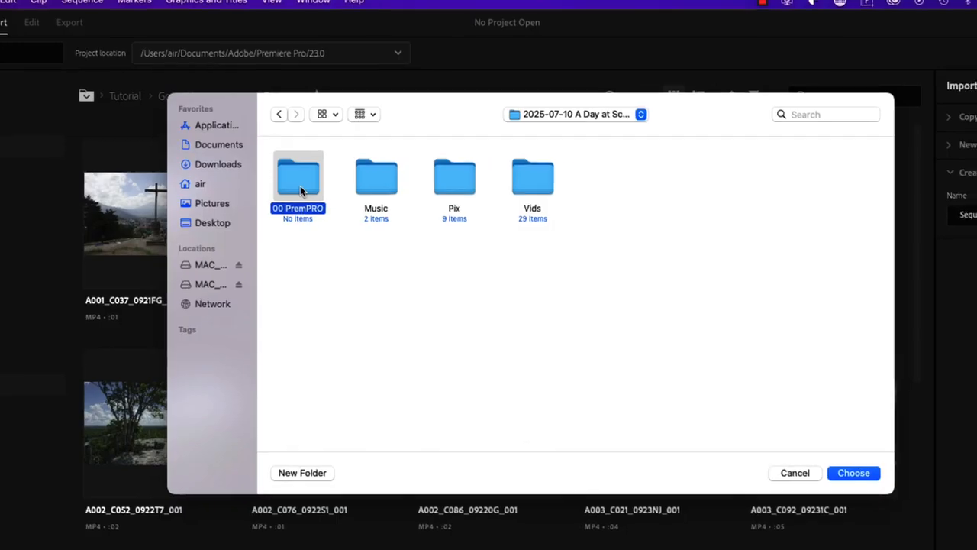
double_click(435, 191)
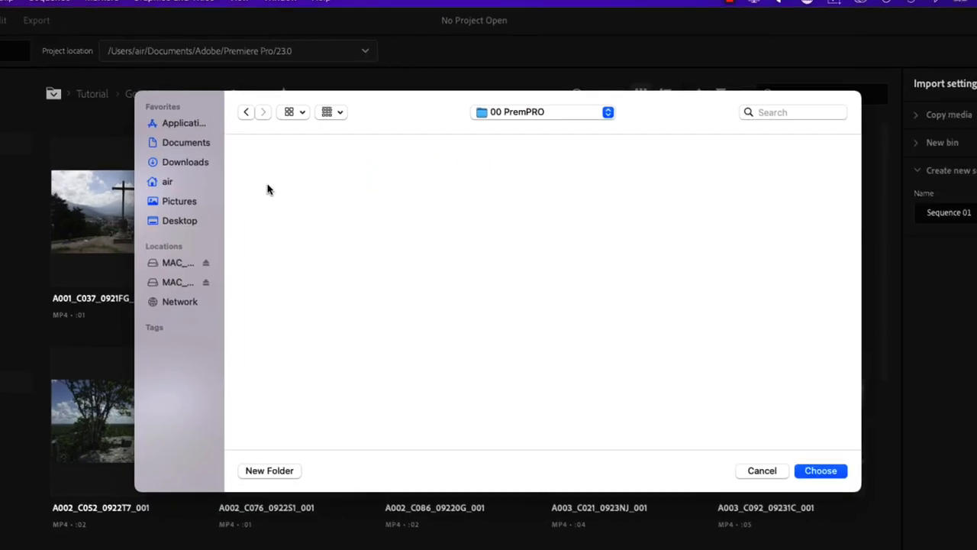
left_click(821, 471)
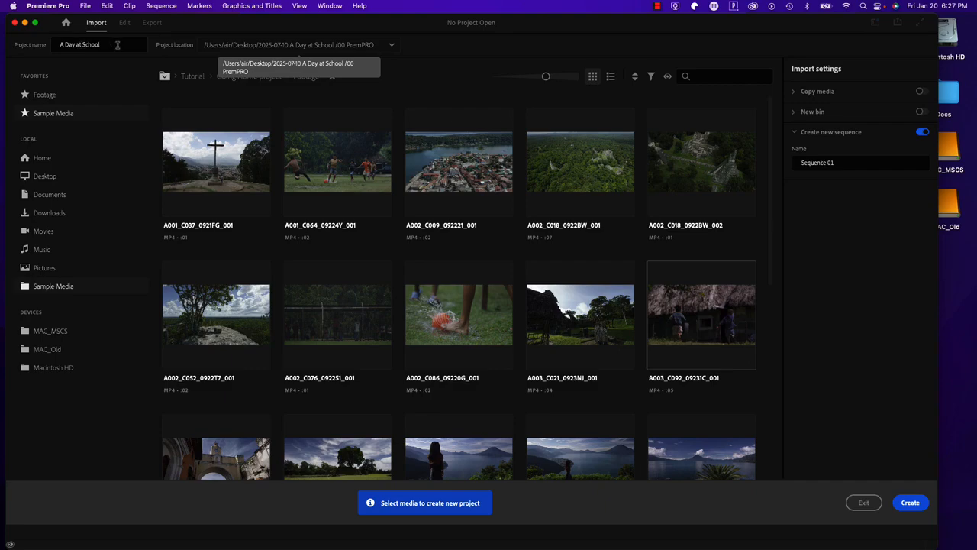
left_click(118, 45)
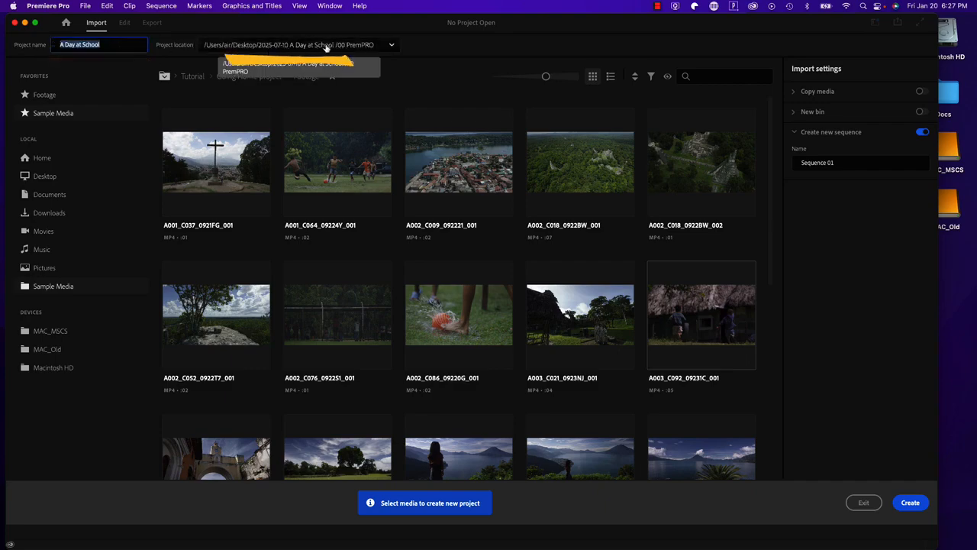
left_click(910, 502)
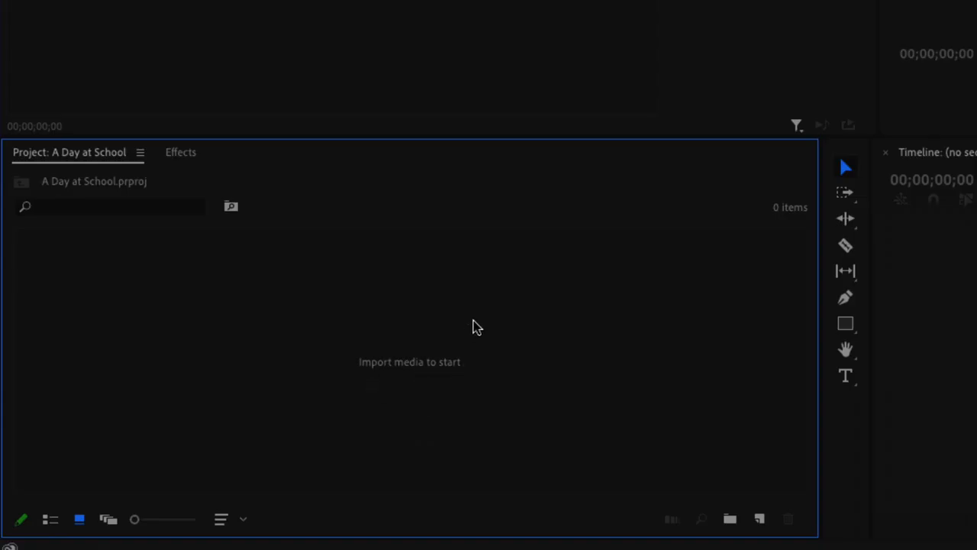
- Import the Vids folder from the Desktop's 2025-07-10 A Day at School folder into the project
right_click(477, 319)
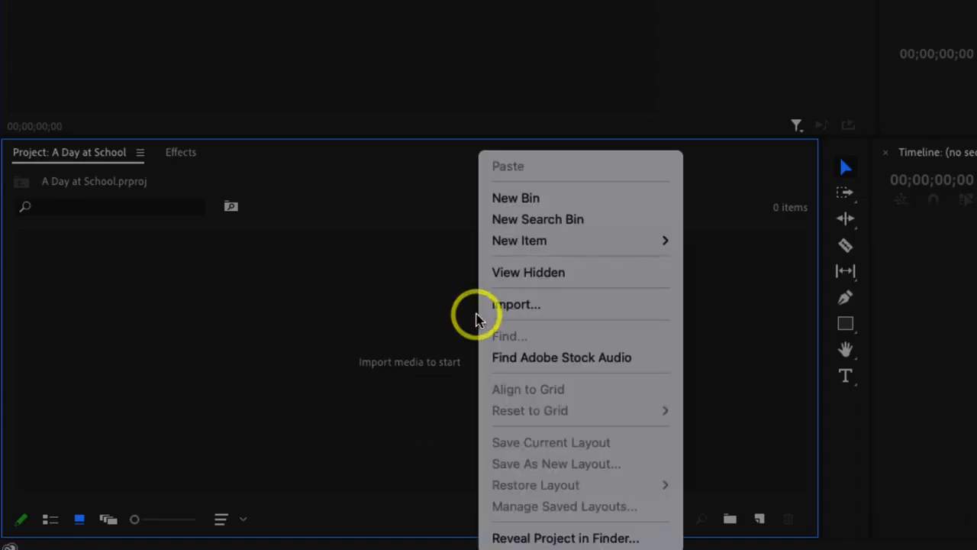
left_click(517, 305)
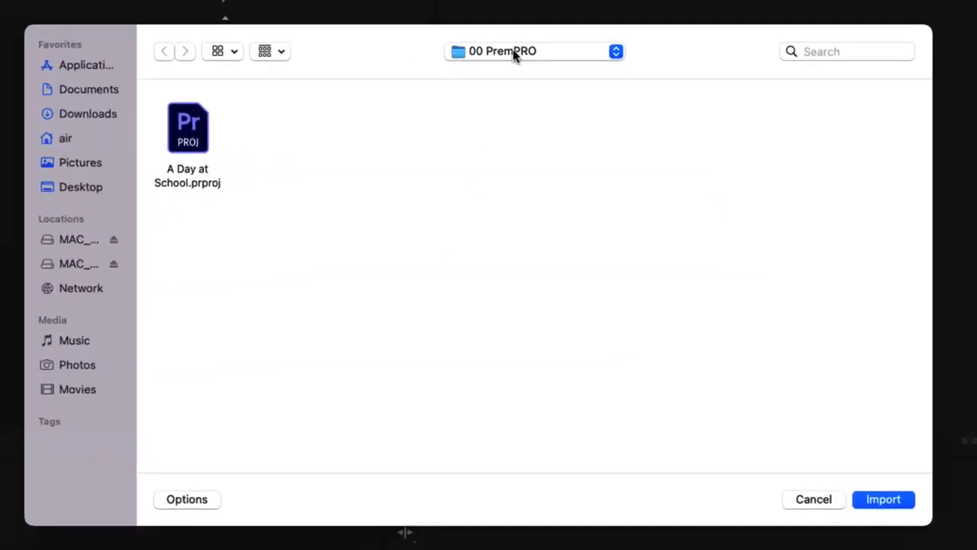
left_click(513, 54)
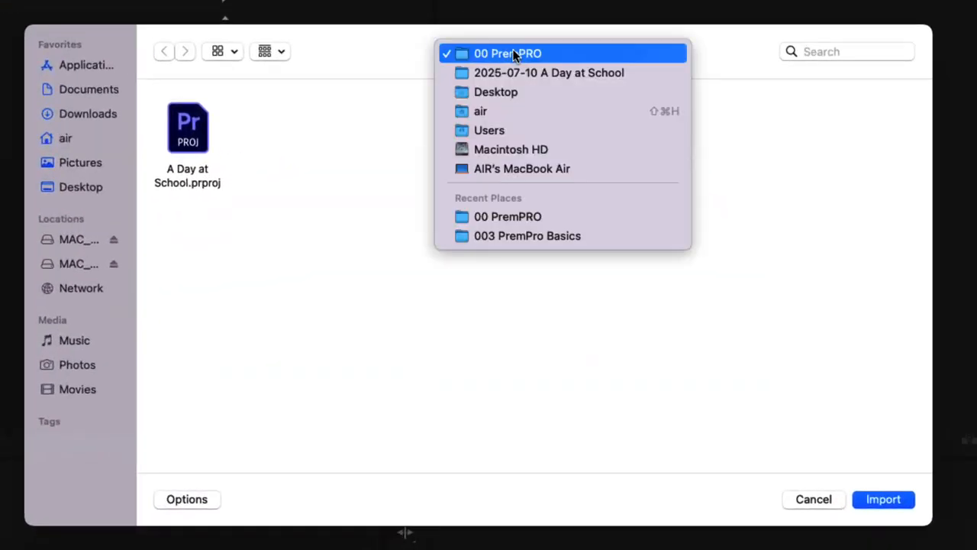
left_click(497, 93)
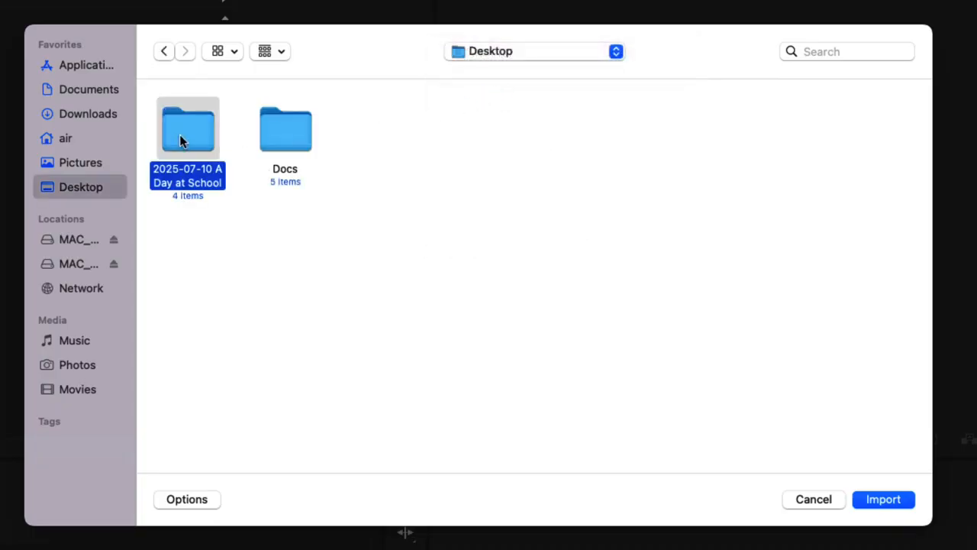
double_click(180, 134)
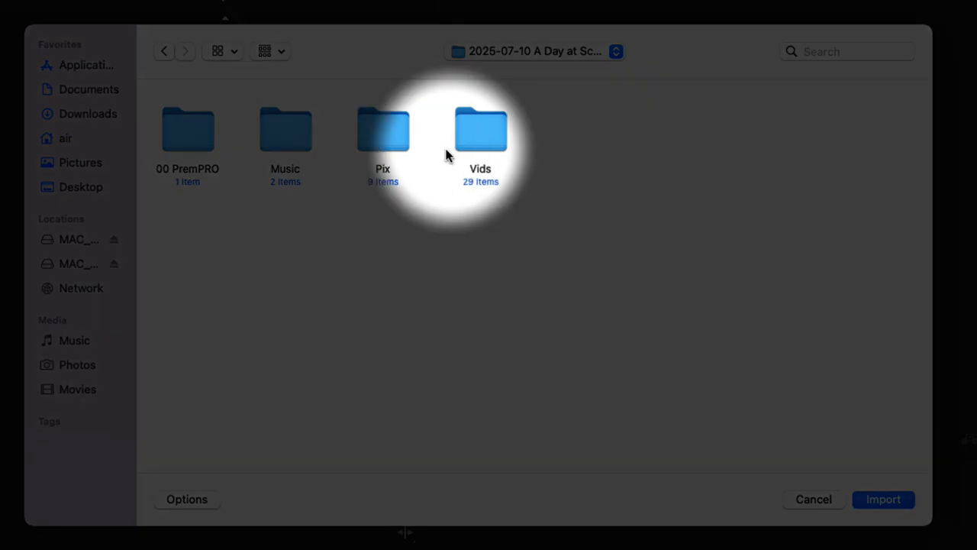
left_click(489, 137)
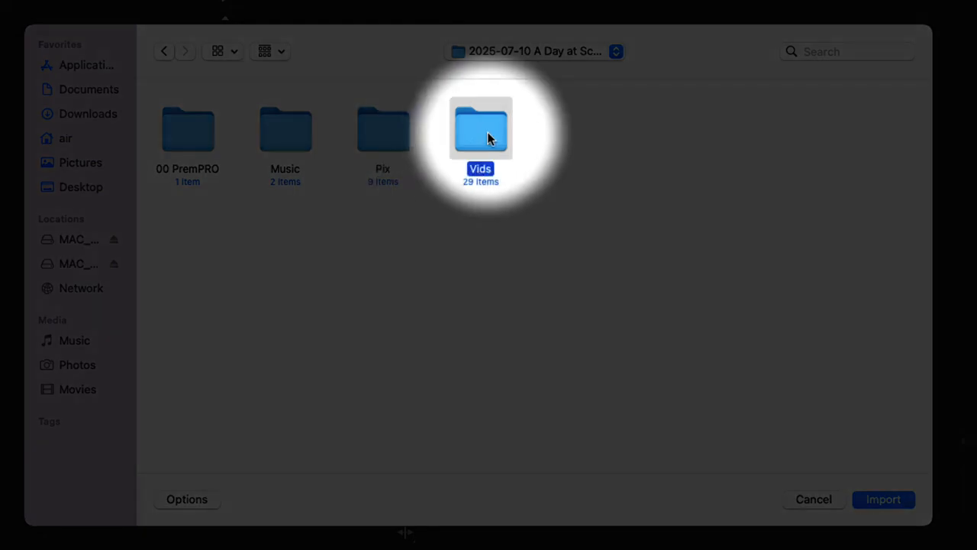
left_click(883, 499)
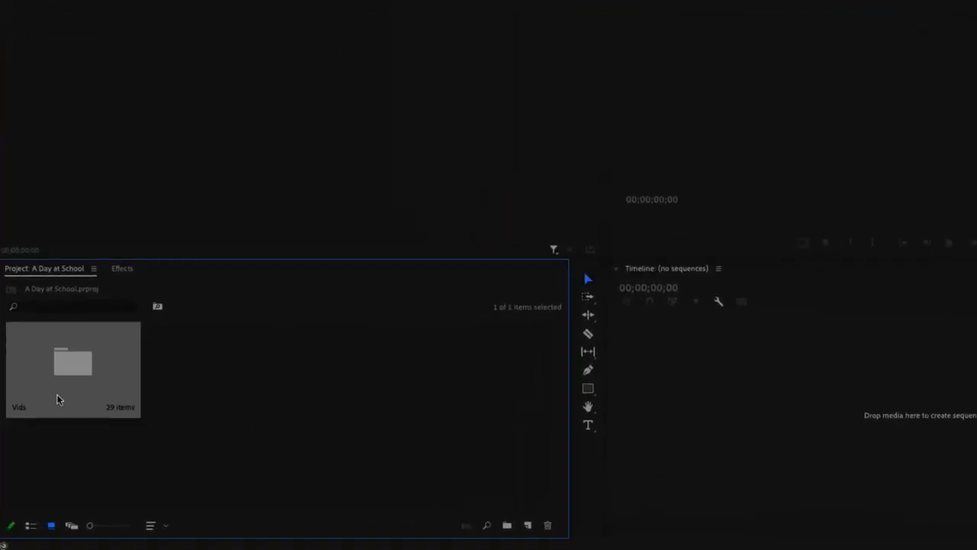
left_click(19, 411)
left_click(328, 365)
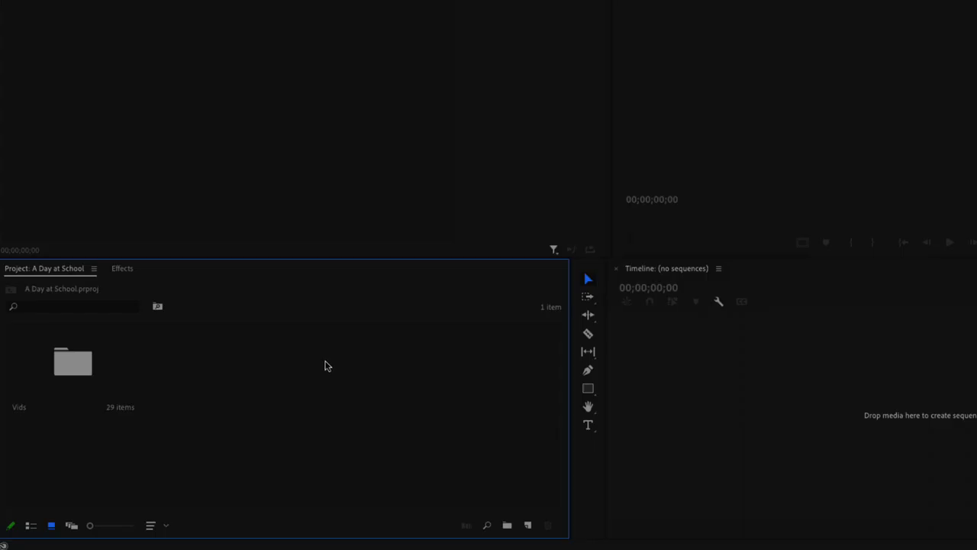
- Import the Pix folder from the 2025-07-10 A Day at School folder into the project
right_click(319, 368)
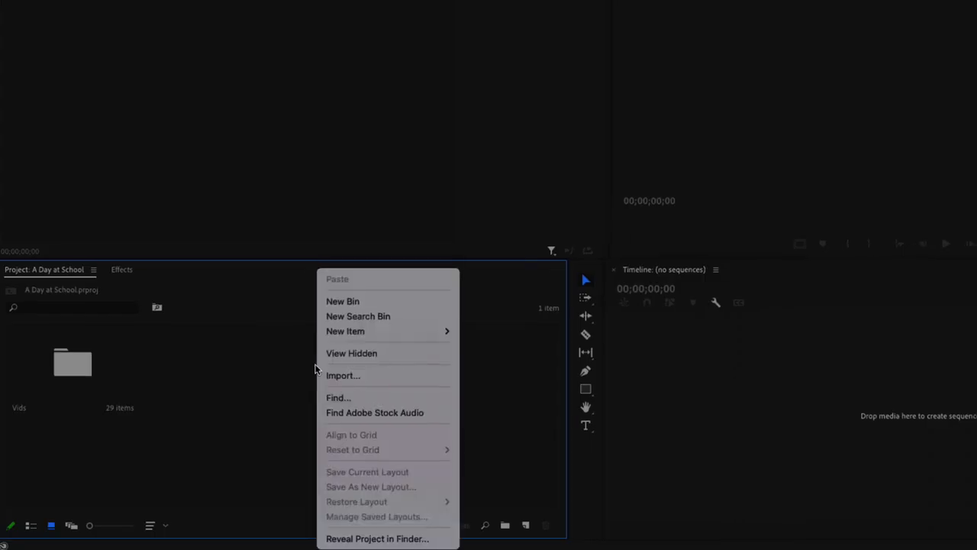
left_click(260, 415)
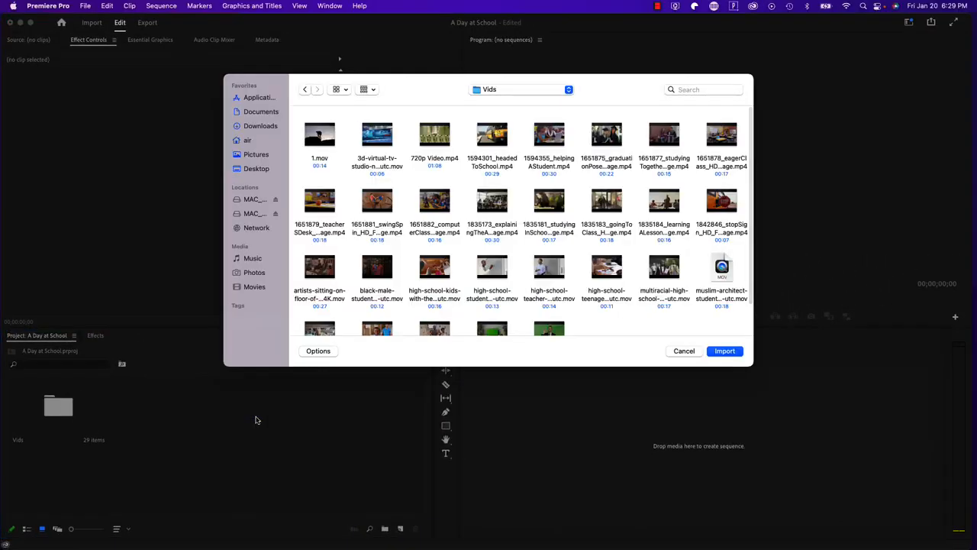
left_click(500, 89)
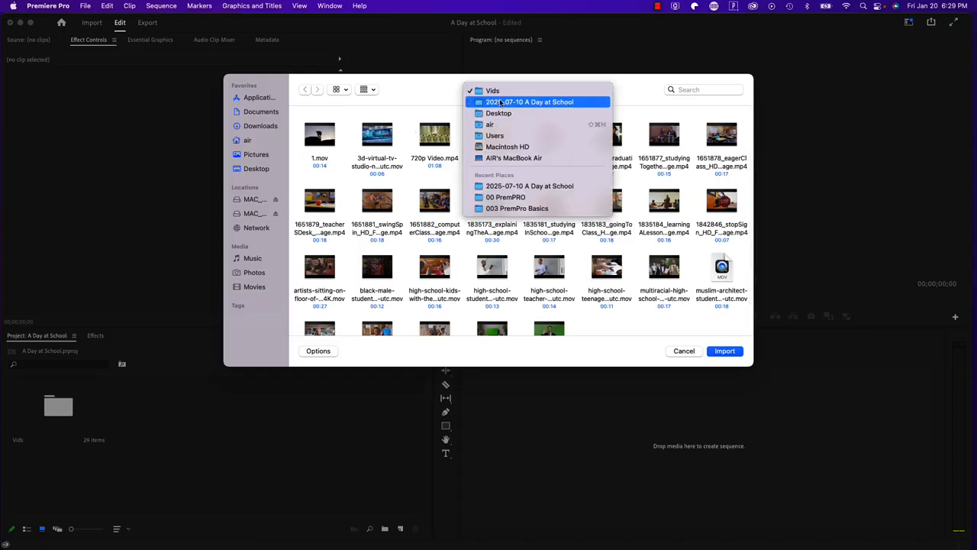
left_click(530, 101)
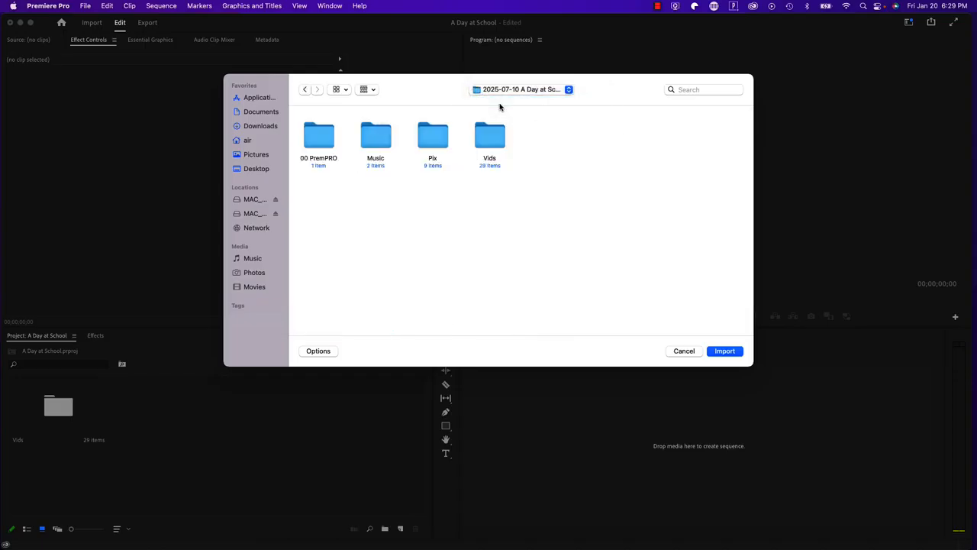
left_click(432, 145)
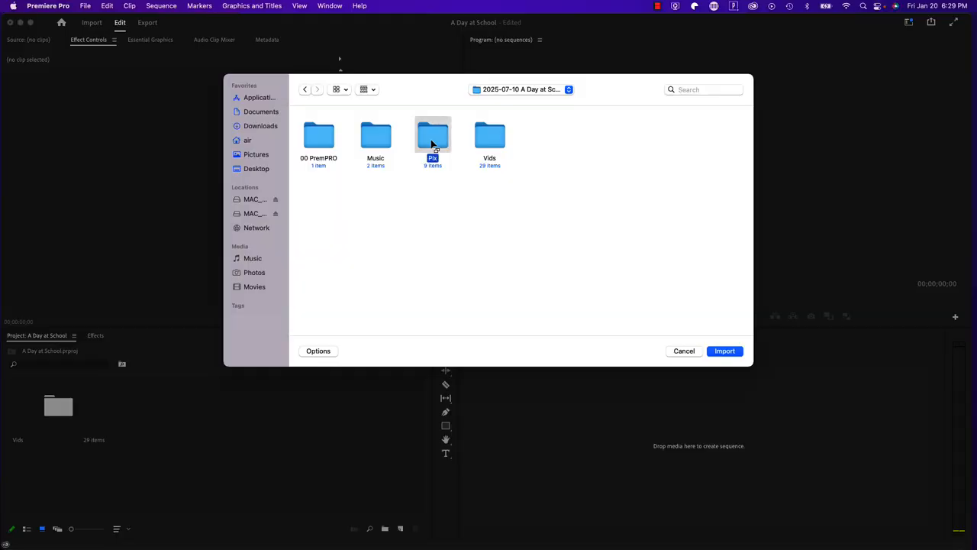
left_click(725, 351)
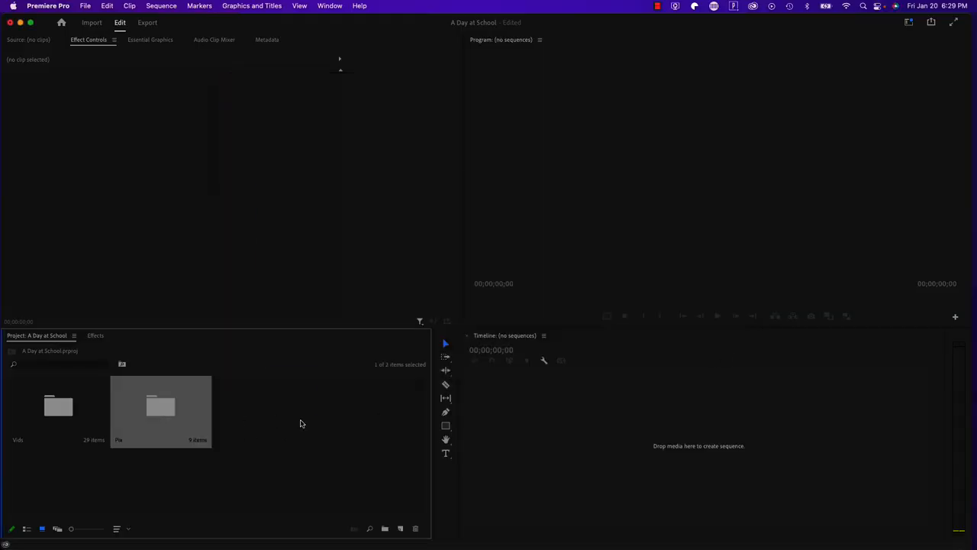
left_click(292, 422)
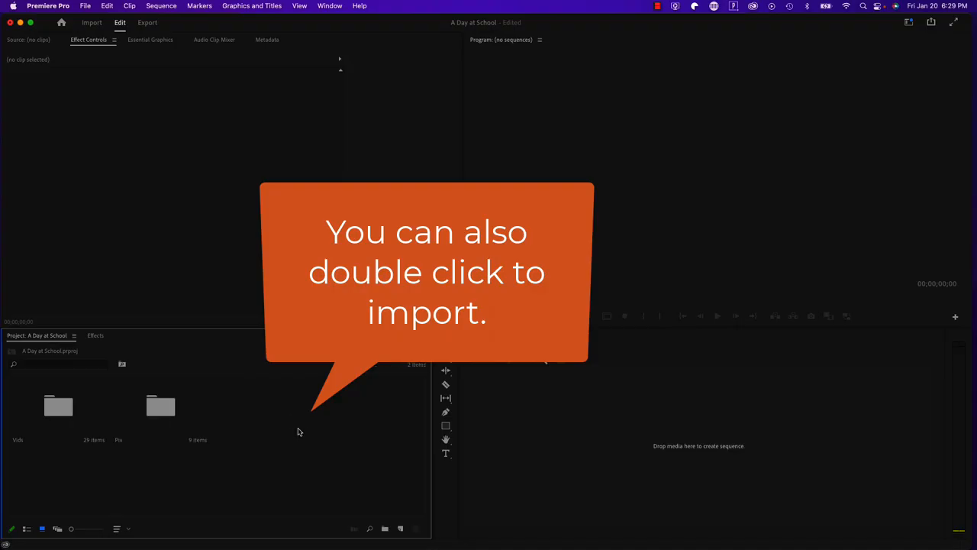
- Import the Music folder from the 2025-07-10 A Day at School folder alongside the Vids and Pix bins
double_click(298, 432)
left_click(535, 90)
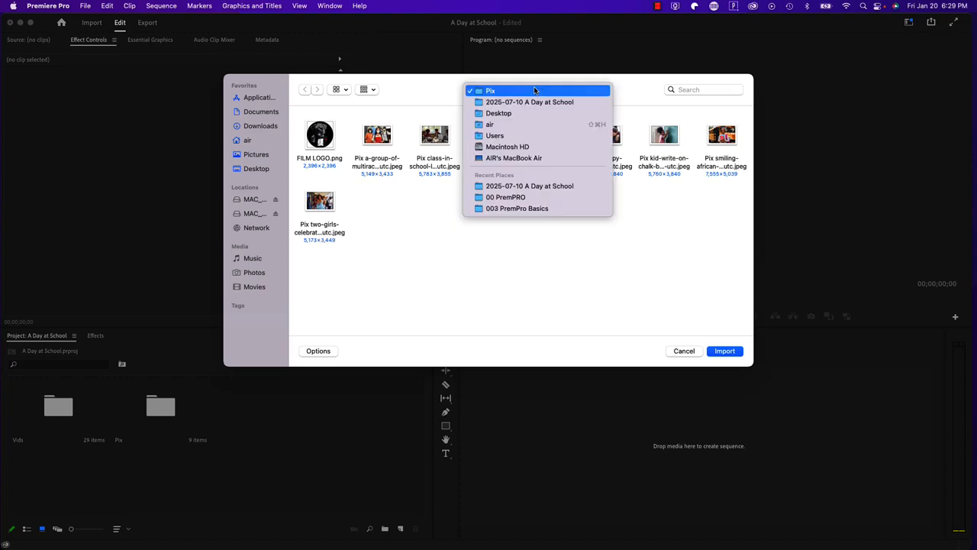
left_click(525, 103)
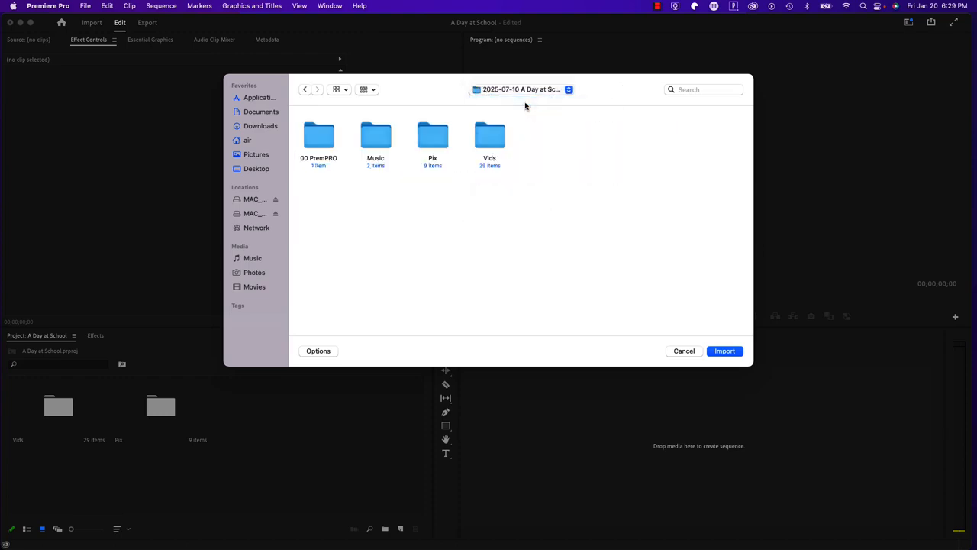
left_click(380, 136)
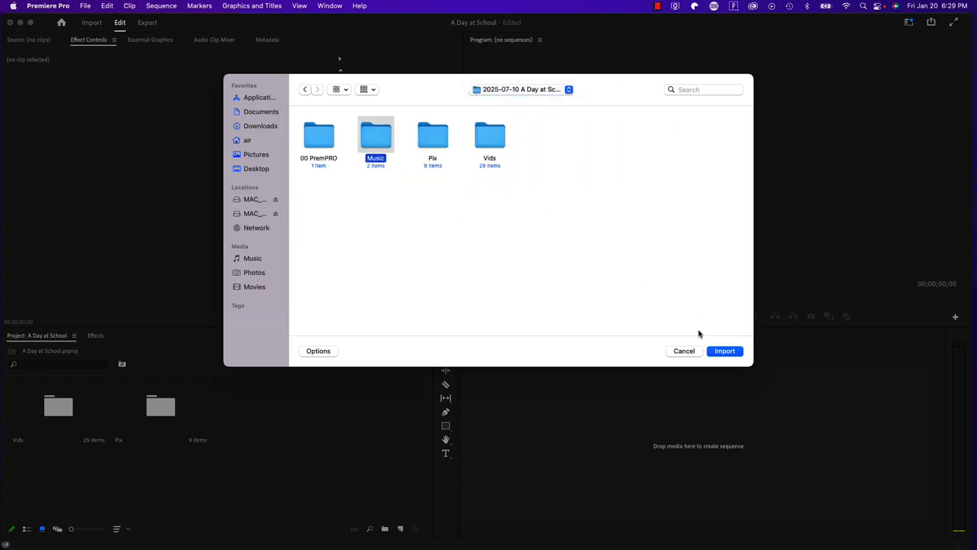
left_click(727, 353)
left_click(329, 408)
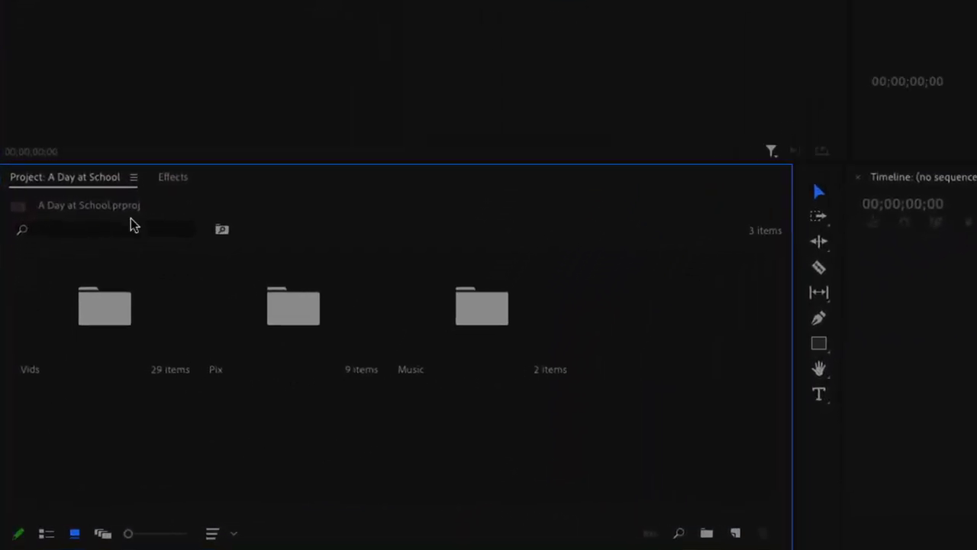
- Compare the project's imported bins with the categories of presets, effects and transitions in Effects
left_click(171, 178)
left_click(106, 179)
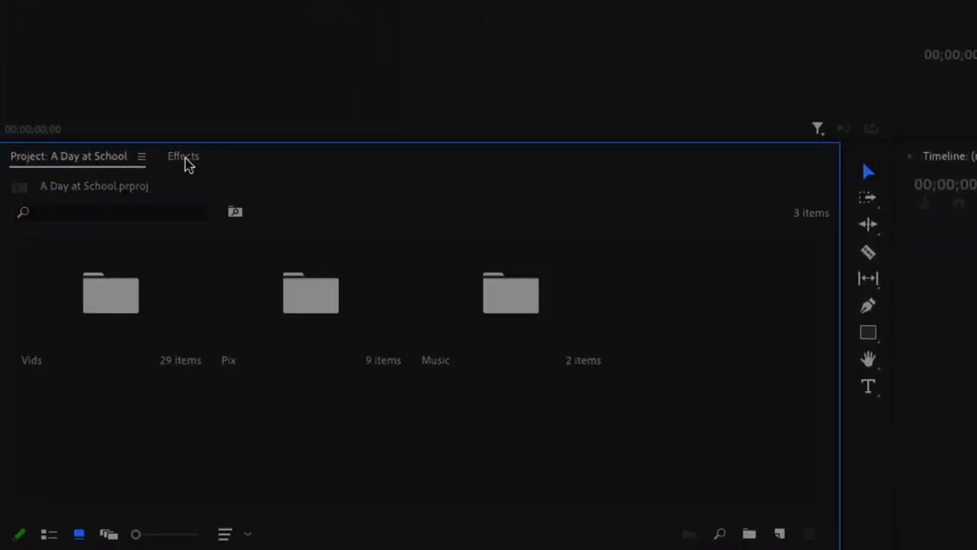
left_click(187, 158)
left_click(113, 159)
left_click(174, 158)
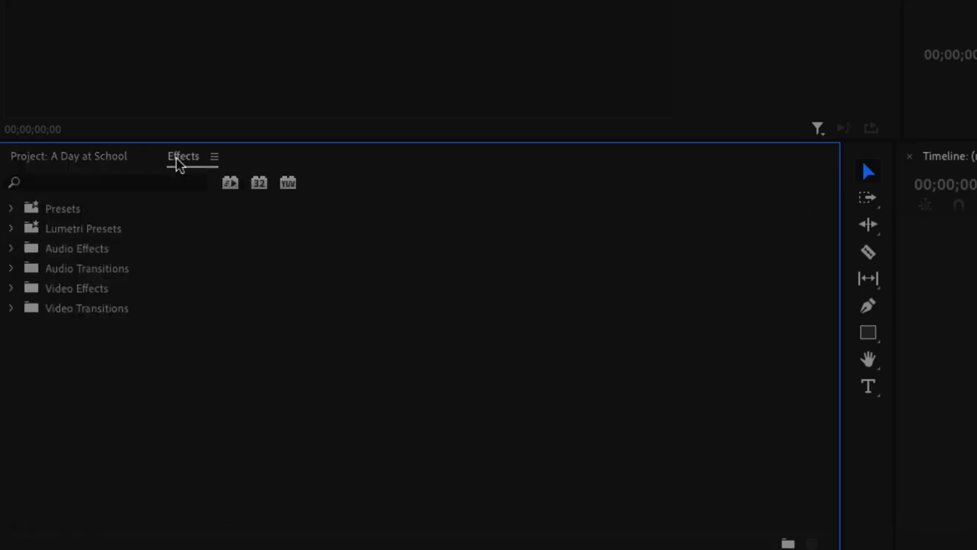
left_click(89, 158)
left_click(177, 157)
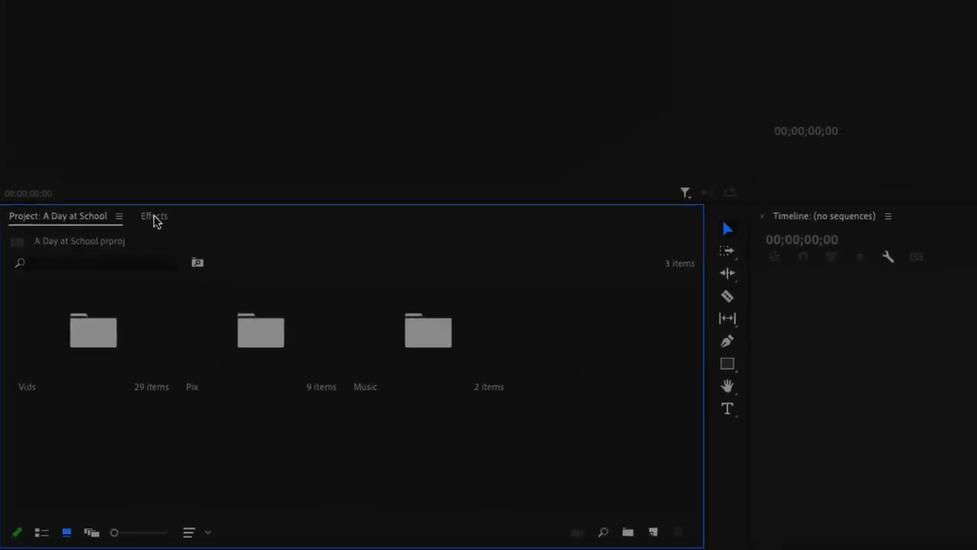
left_click(97, 229)
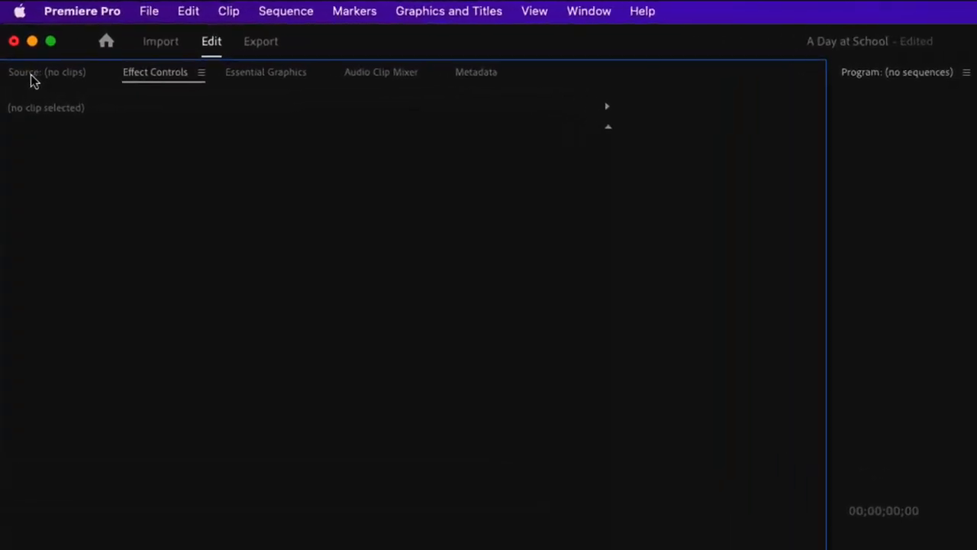
- Look through the Source monitor, Effect Controls, Essential Graphics and Audio Clip Mixer views
left_click(31, 73)
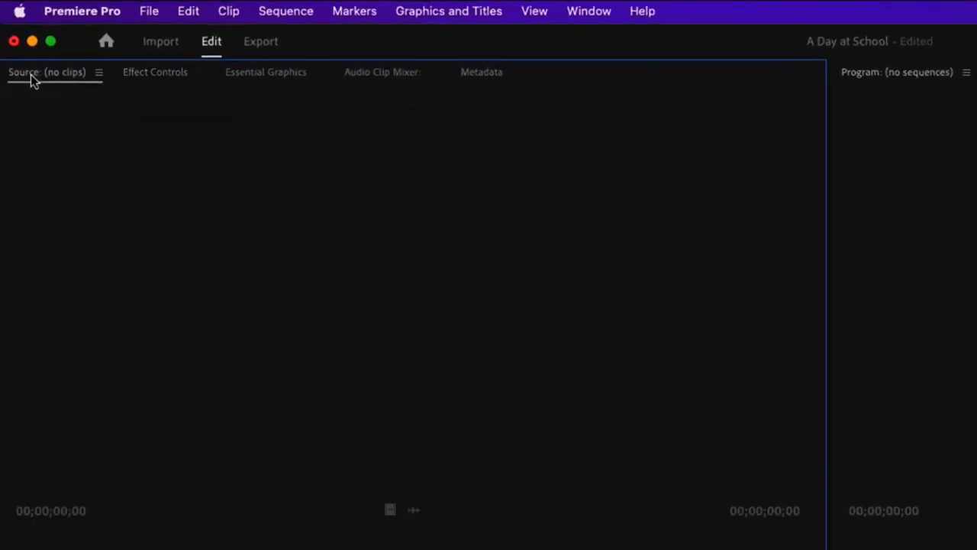
left_click(136, 74)
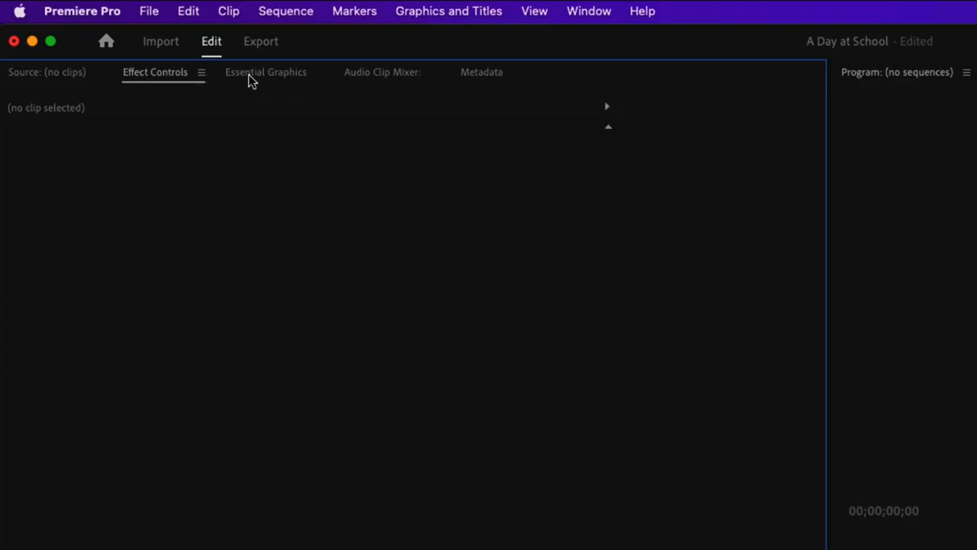
left_click(252, 76)
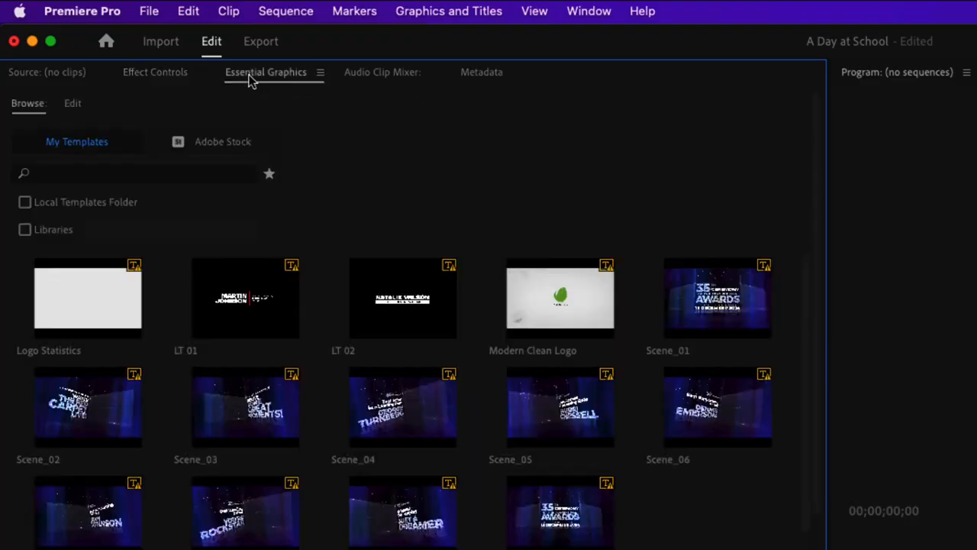
left_click(362, 76)
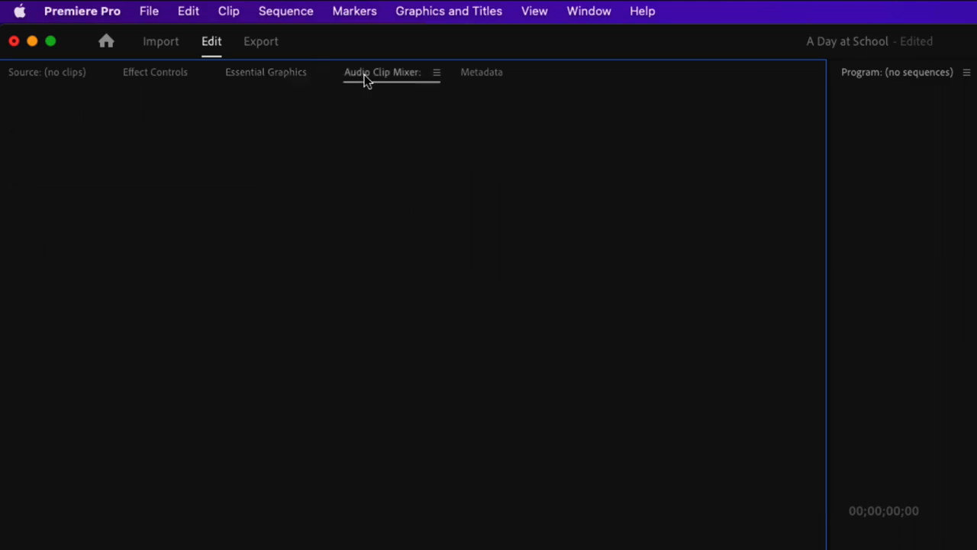
- Close the Metadata and Audio Clip Mixer panels to declutter the workspace
left_click(479, 77)
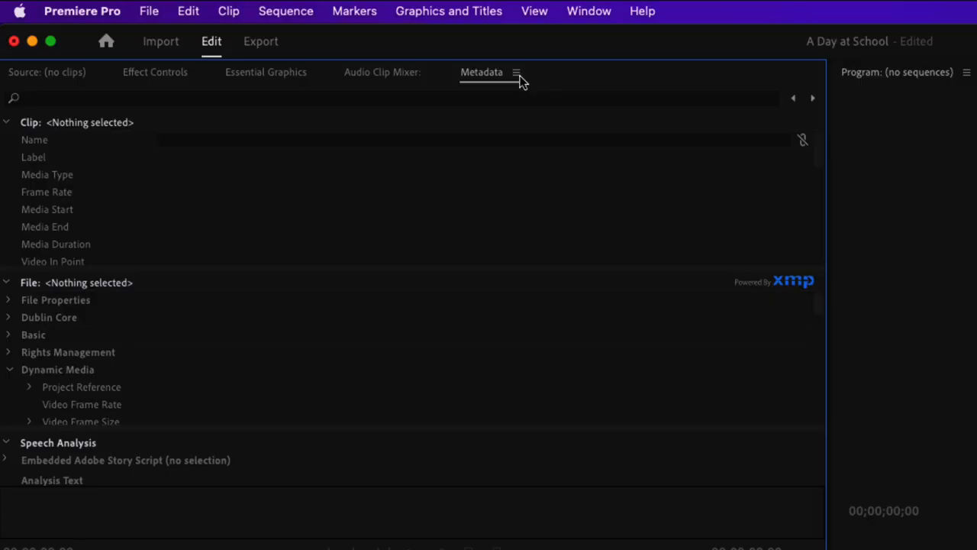
left_click(517, 74)
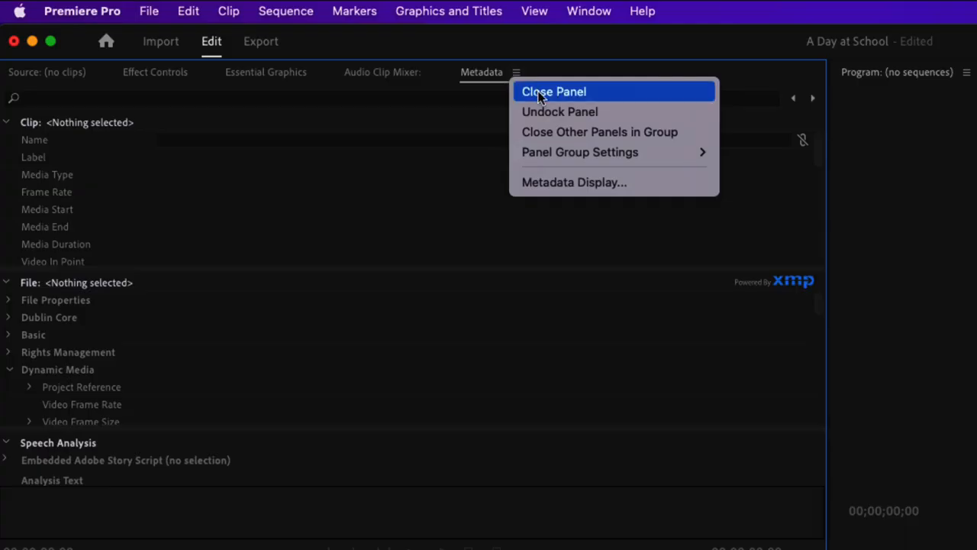
left_click(540, 93)
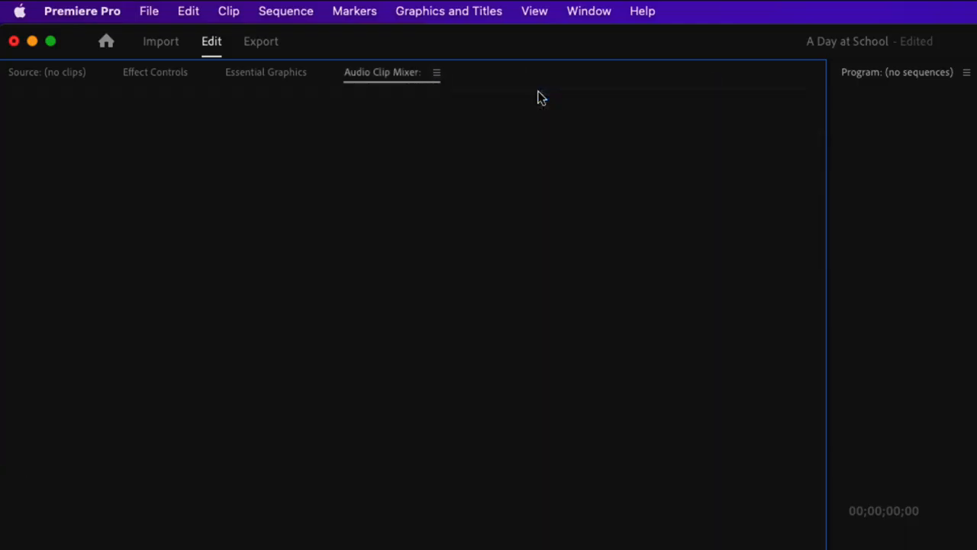
left_click(437, 74)
left_click(465, 91)
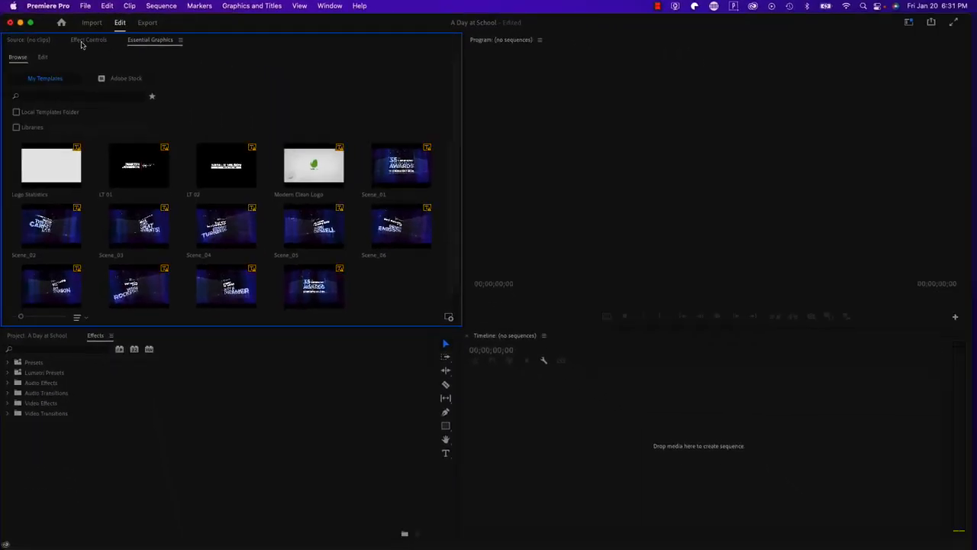
- Review the remaining Source, Effect Controls and Essential Graphics views, ending on Essential Graphics
left_click(90, 40)
left_click(37, 42)
left_click(83, 41)
left_click(130, 42)
- Examine the Program monitor and the empty Timeline area, and bring the project's media bins back into view
left_click(664, 115)
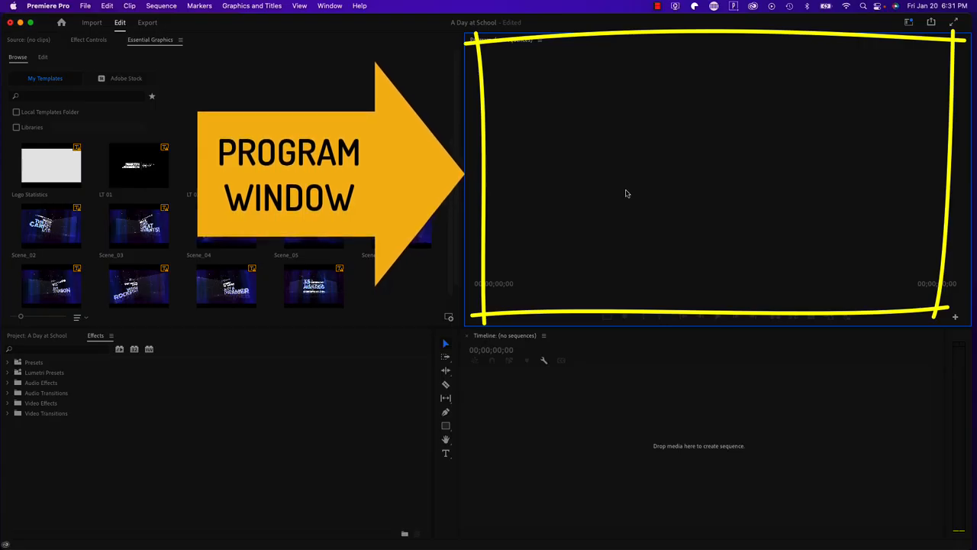
left_click(645, 431)
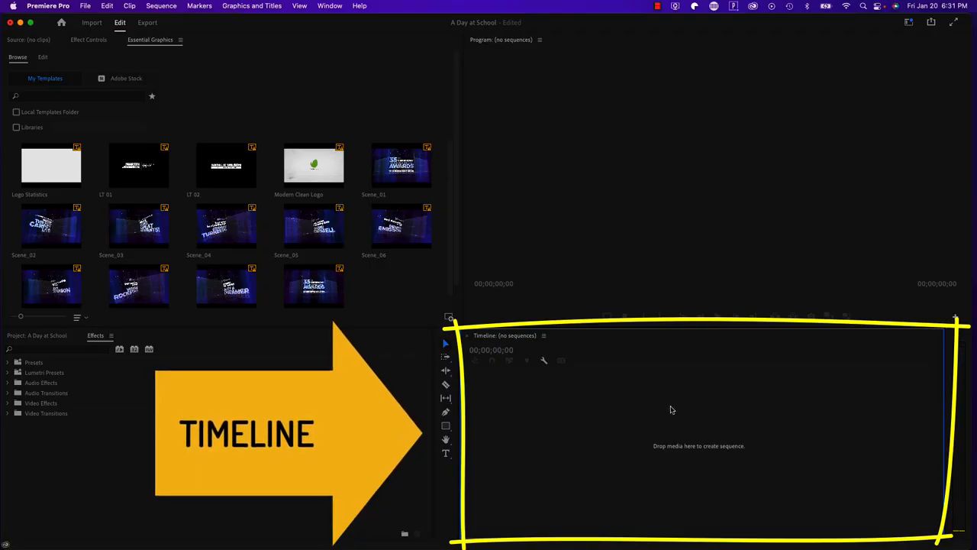
left_click(691, 193)
left_click(668, 399)
left_click(649, 264)
left_click(637, 397)
left_click(658, 258)
left_click(578, 419)
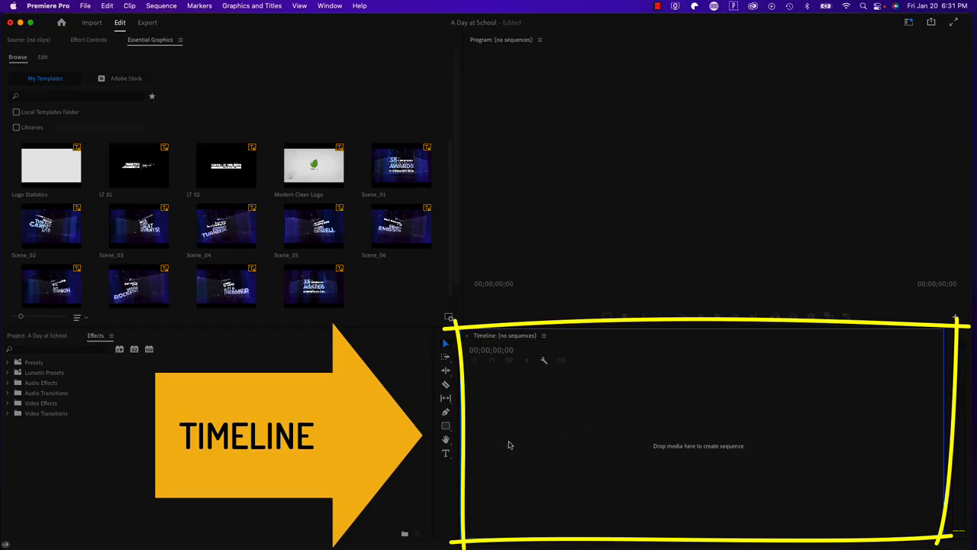
left_click(50, 338)
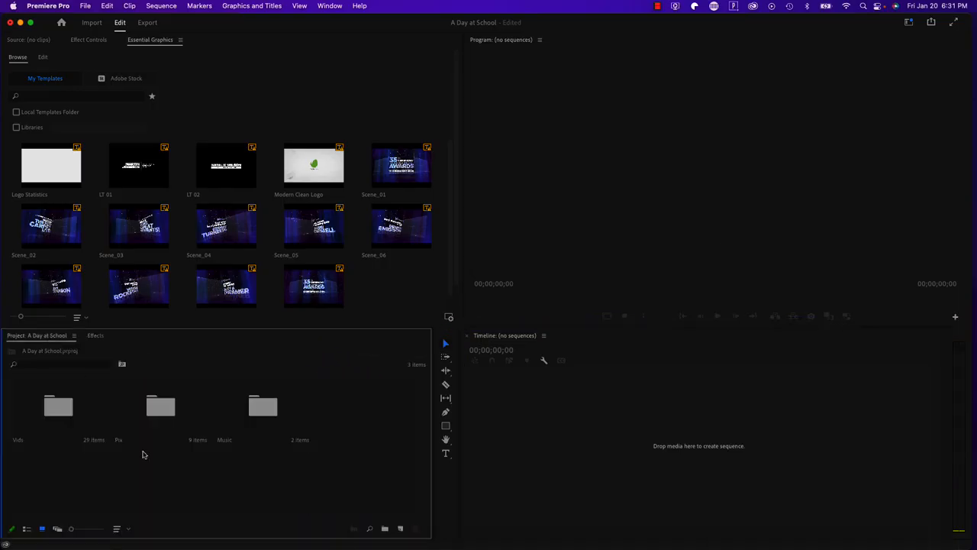
- Review the empty Source monitor, Program monitor and Timeline areas one after another
left_click(44, 37)
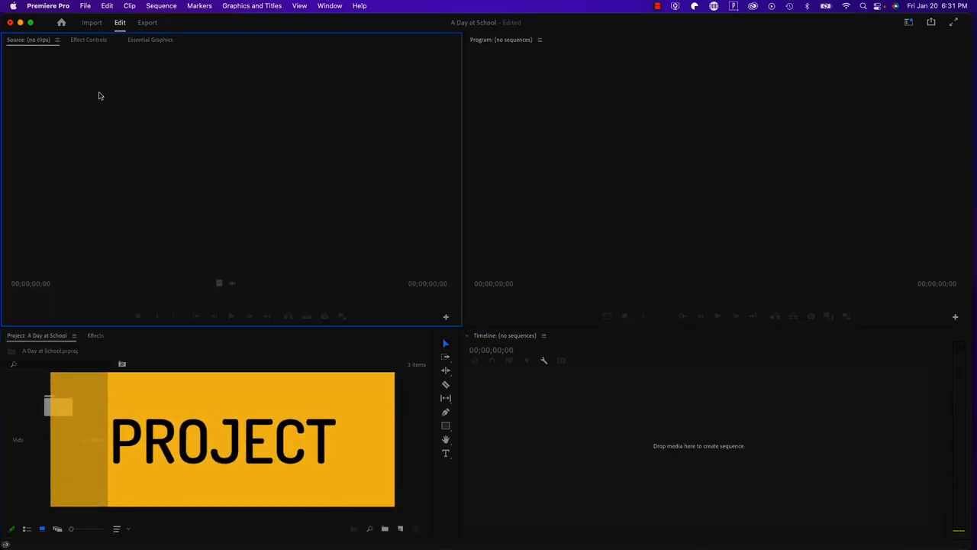
left_click(684, 181)
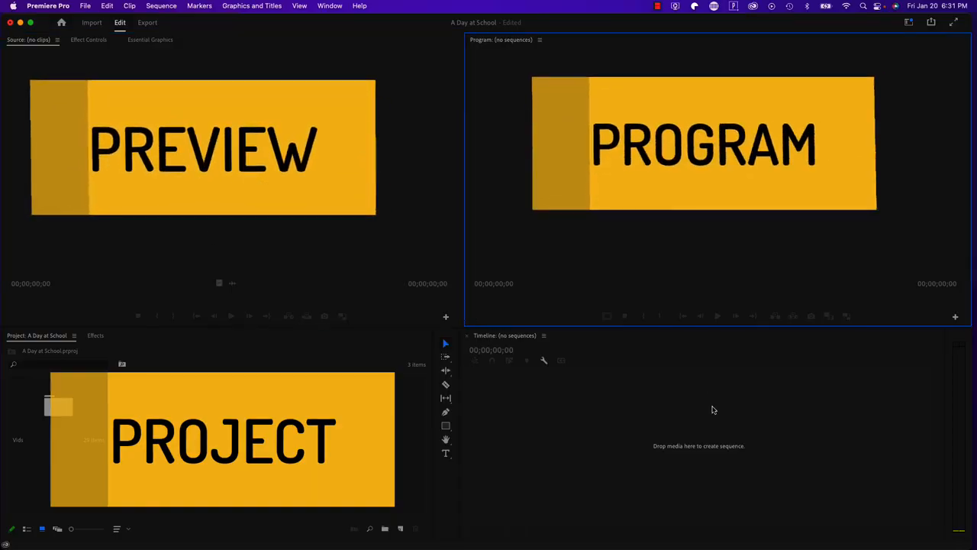
left_click(655, 410)
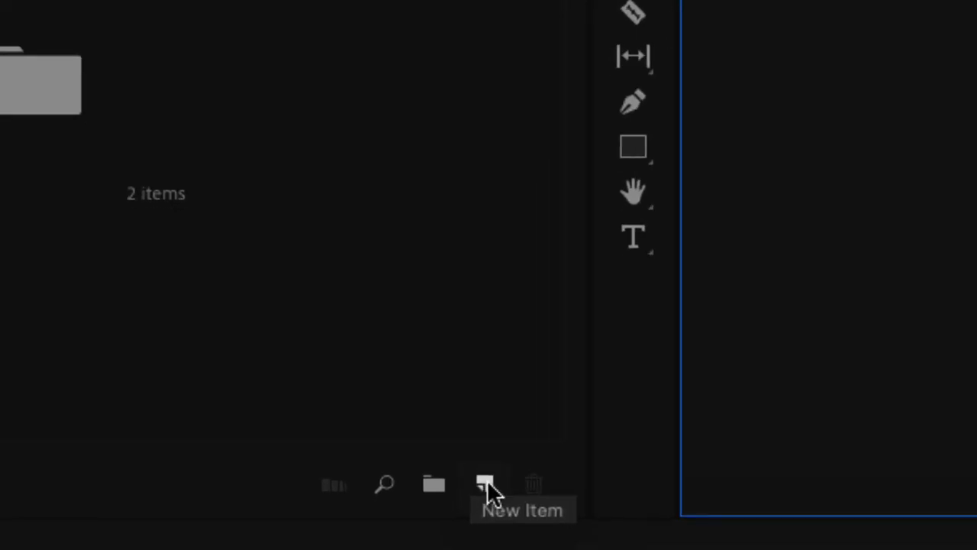
- Start a new sequence and choose the AVCHD 1080p30 preset from the AVCHD 1080p group
left_click(488, 482)
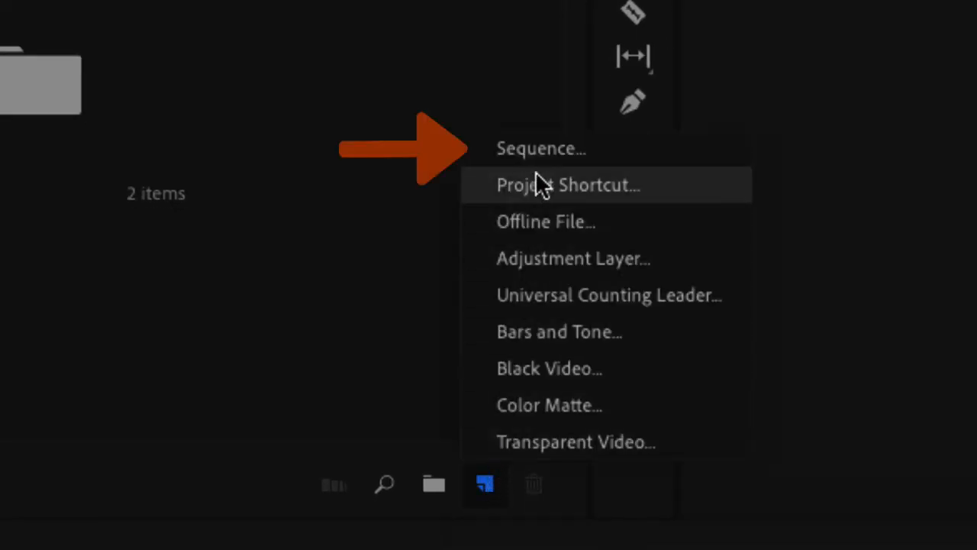
left_click(578, 156)
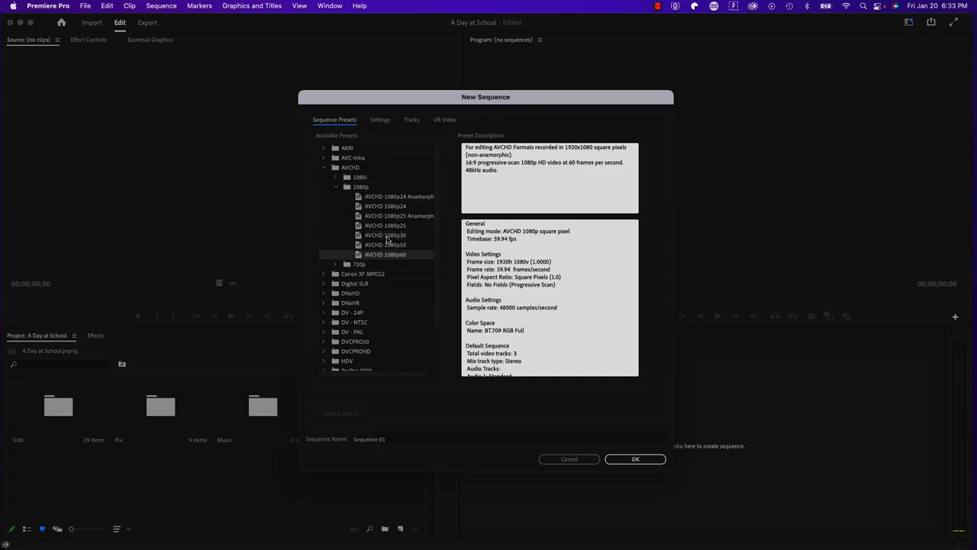
left_click(385, 216)
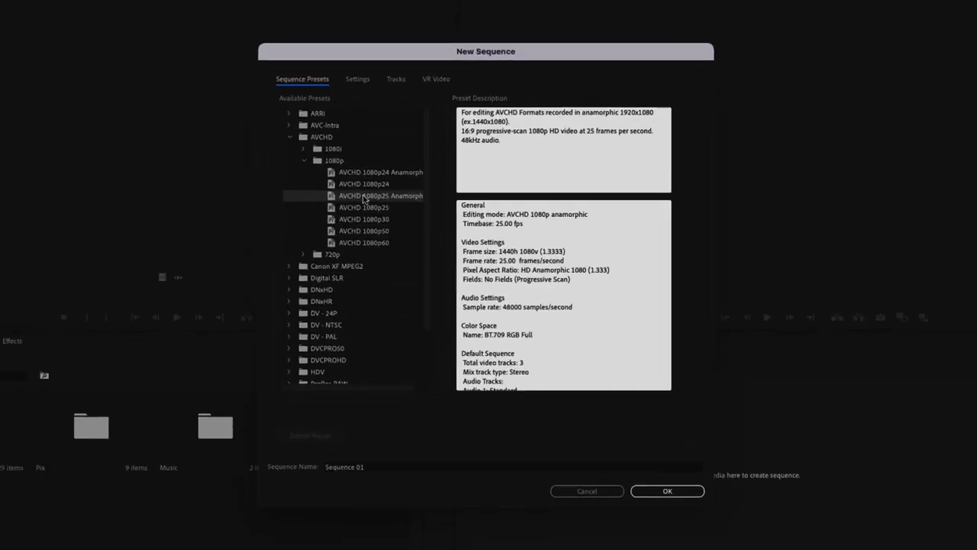
left_click(366, 184)
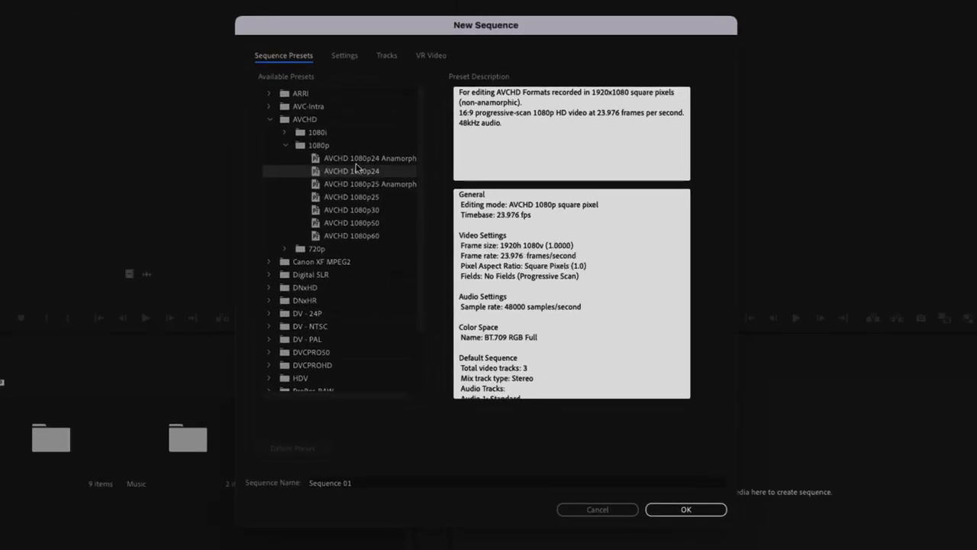
left_click(366, 173)
left_click(365, 220)
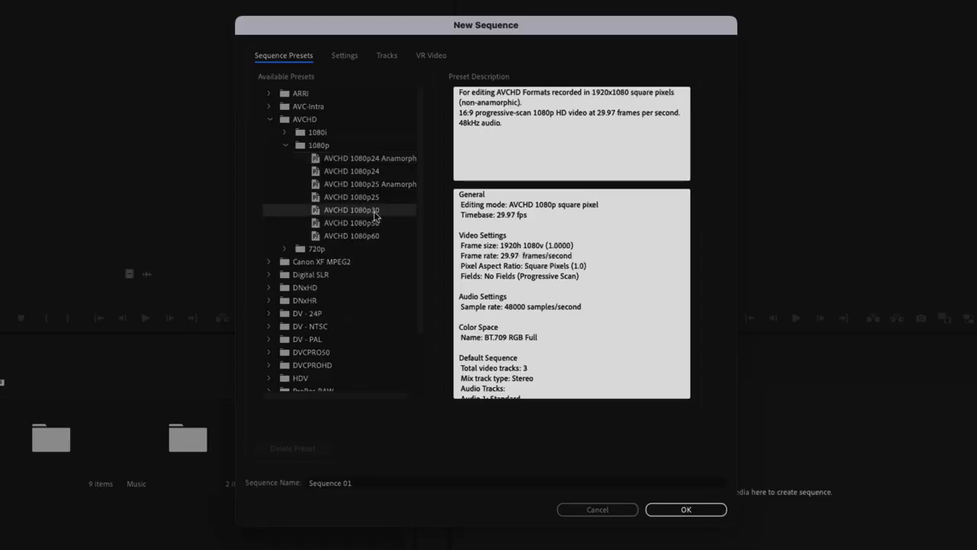
- Name the new sequence "A Day at School" and create it
left_click(370, 487)
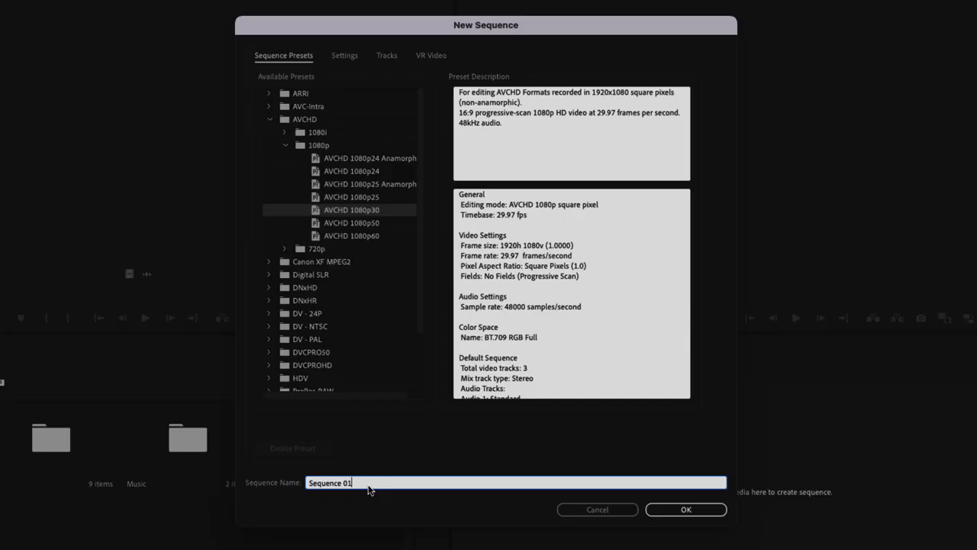
left_click_drag(372, 483, 299, 486)
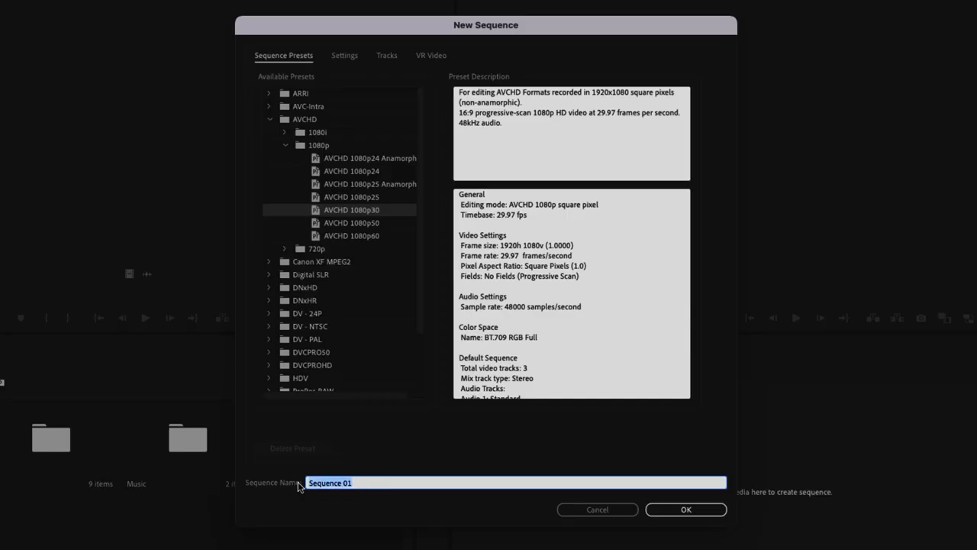
type("A Day at School")
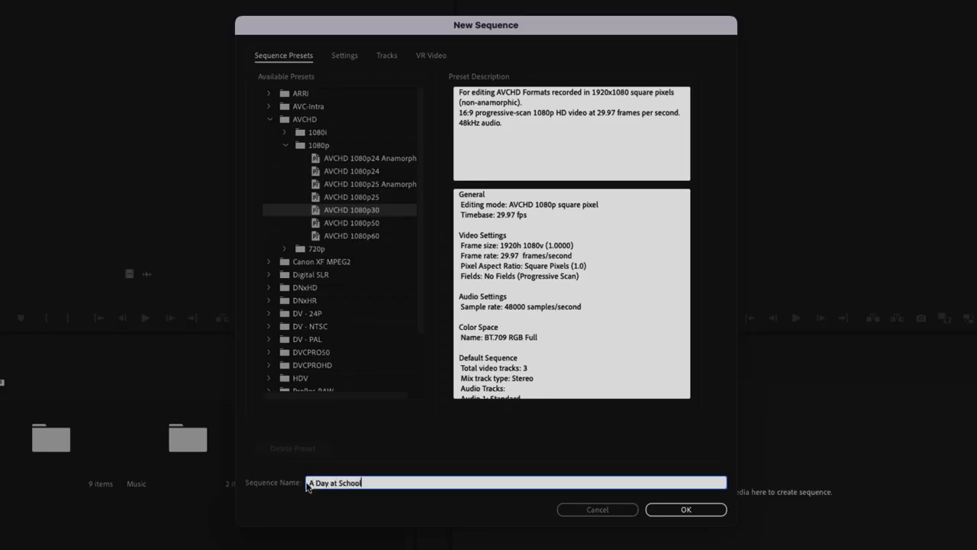
left_click(687, 510)
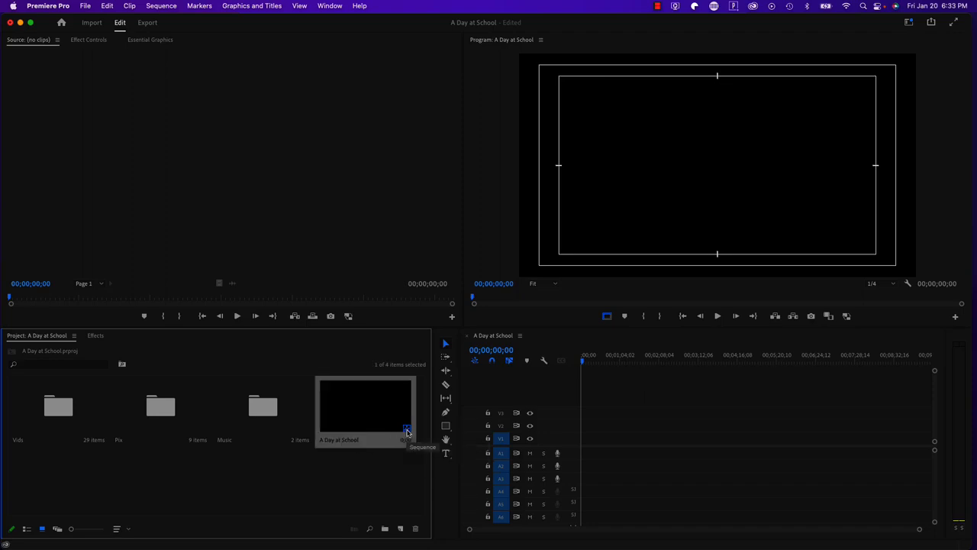
- Create a new bin named "Sequences" at the root of the project
left_click(349, 469)
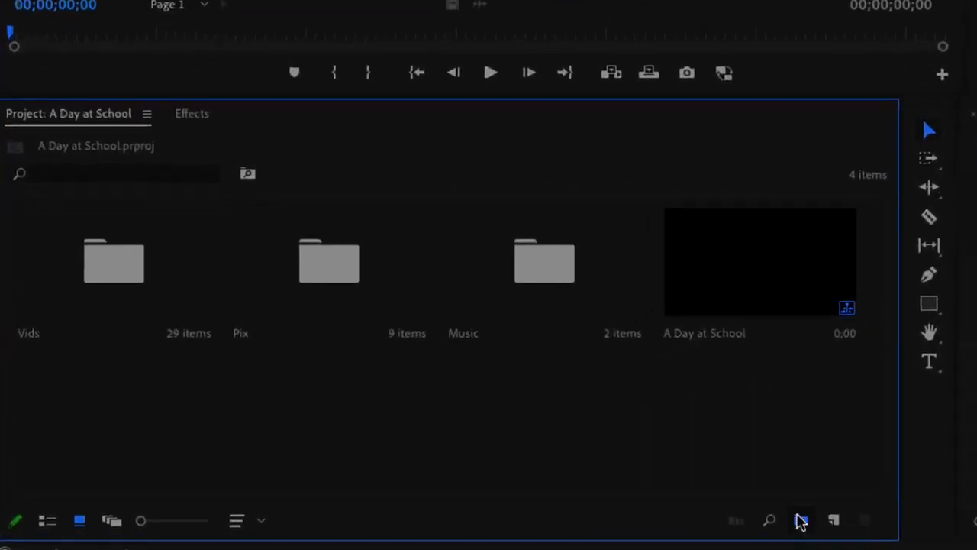
left_click(801, 520)
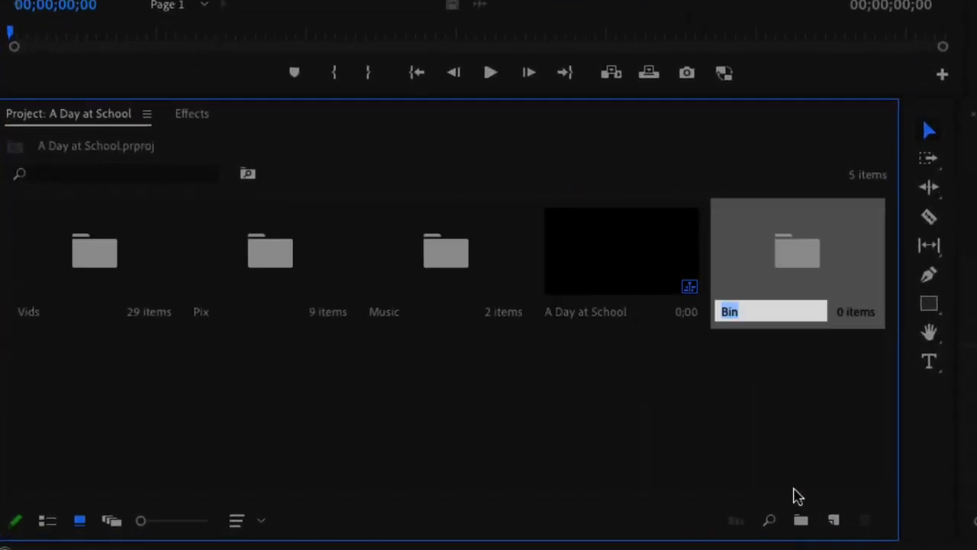
type("Sequences")
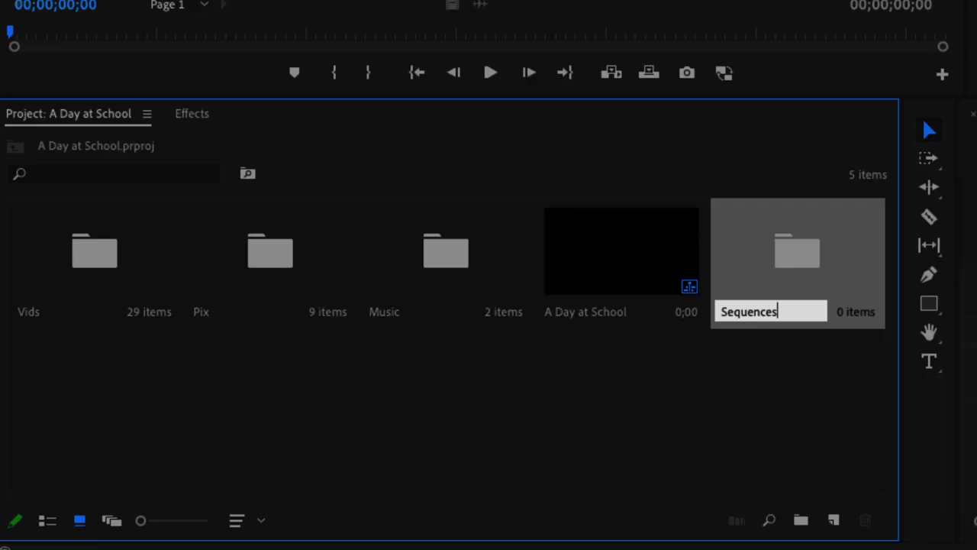
left_click(762, 413)
- Move the A Day at School sequence into the Sequences bin
left_click(622, 258)
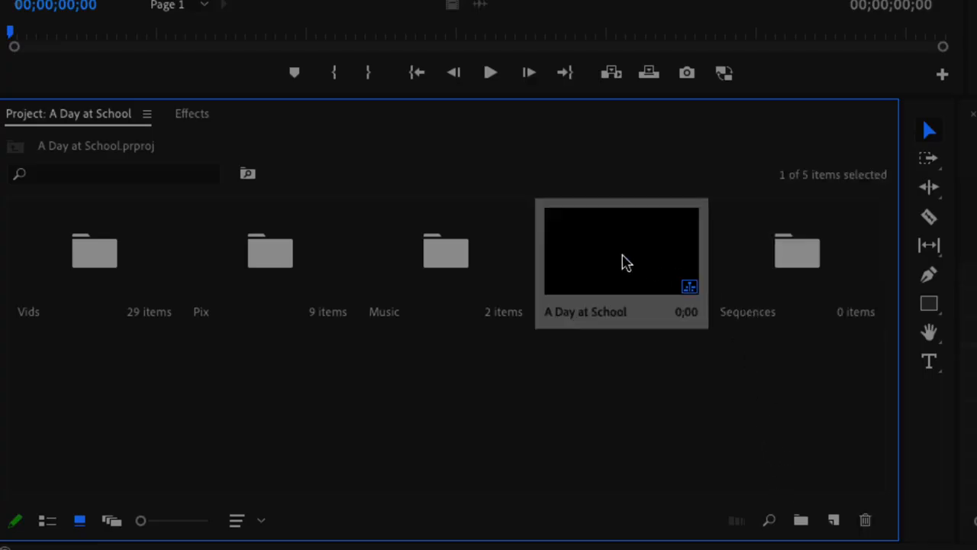
left_click_drag(622, 263, 795, 258)
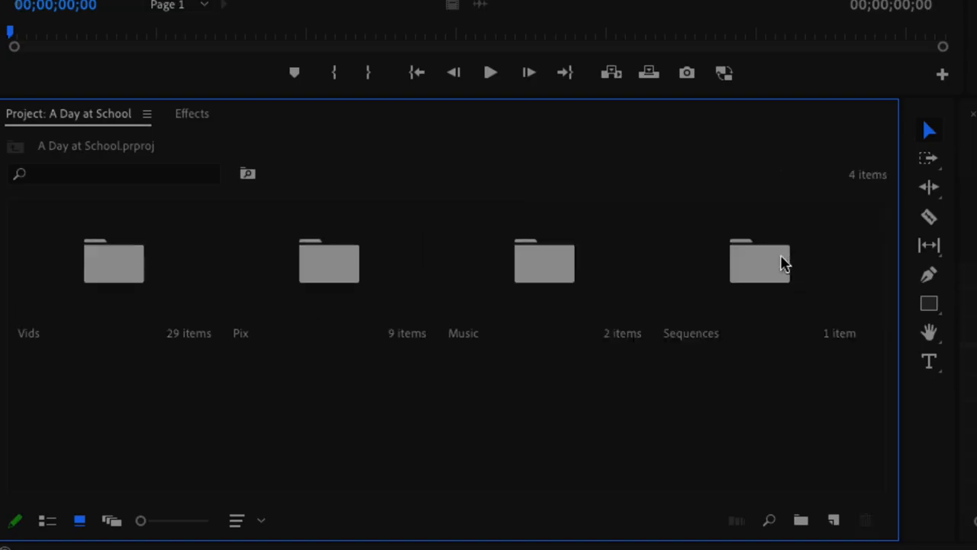
left_click(763, 258)
- Look over the Vids, Pix, Music and Sequences bins, viewing them as a list before returning to icon view
left_click(128, 274)
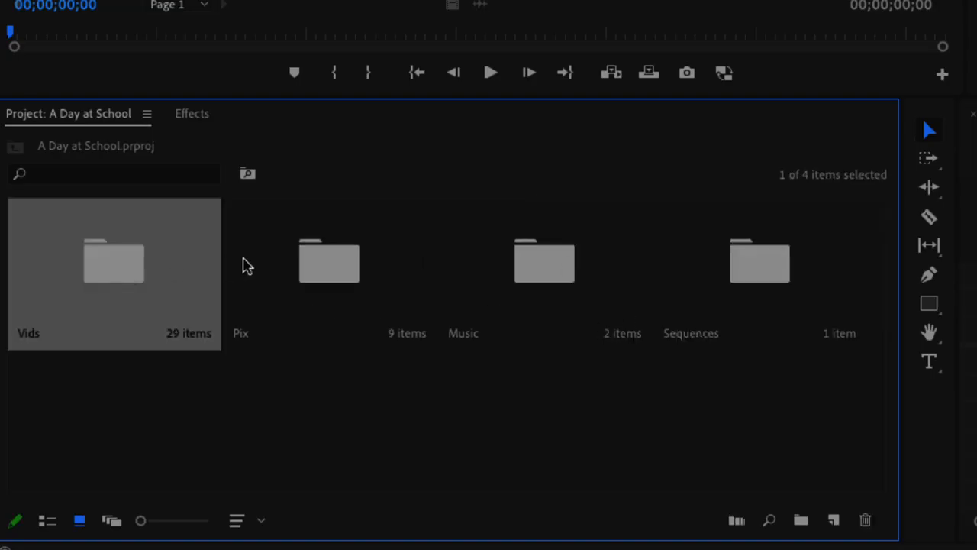
left_click(315, 268)
left_click(527, 267)
left_click(737, 269)
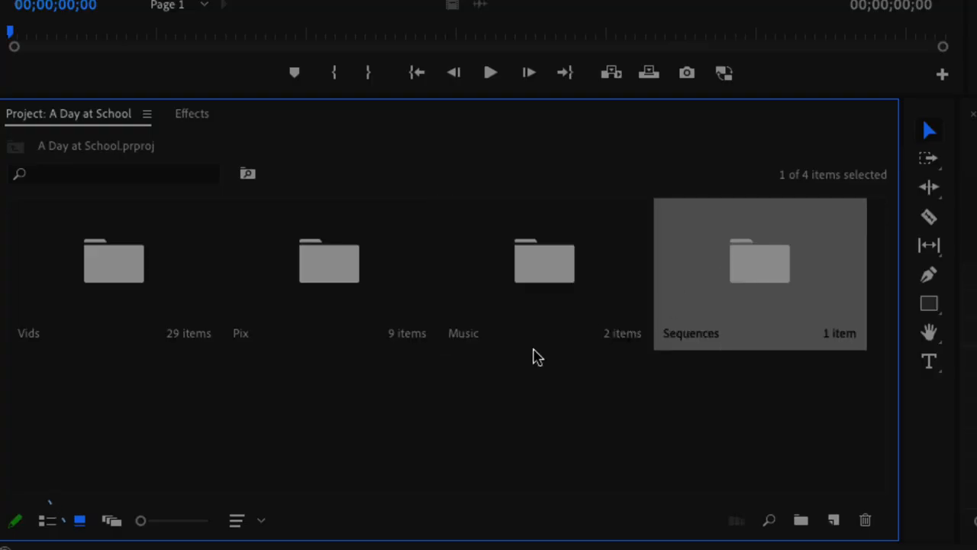
left_click(48, 520)
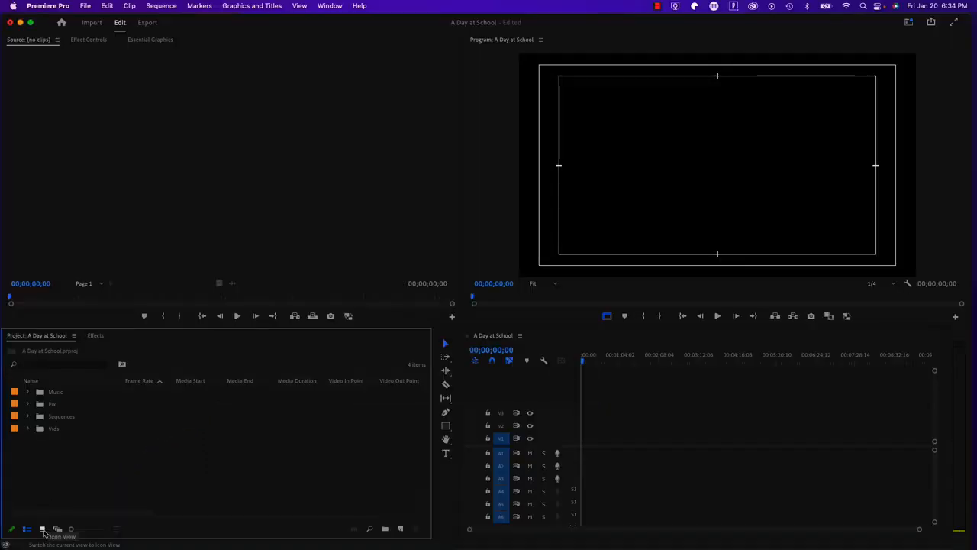
left_click(42, 529)
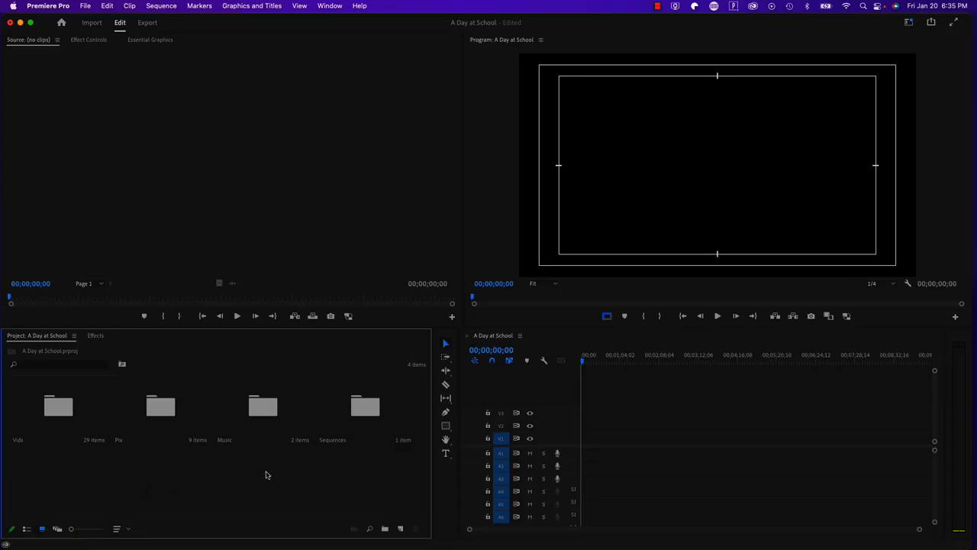
- Save the project
key("super+s")
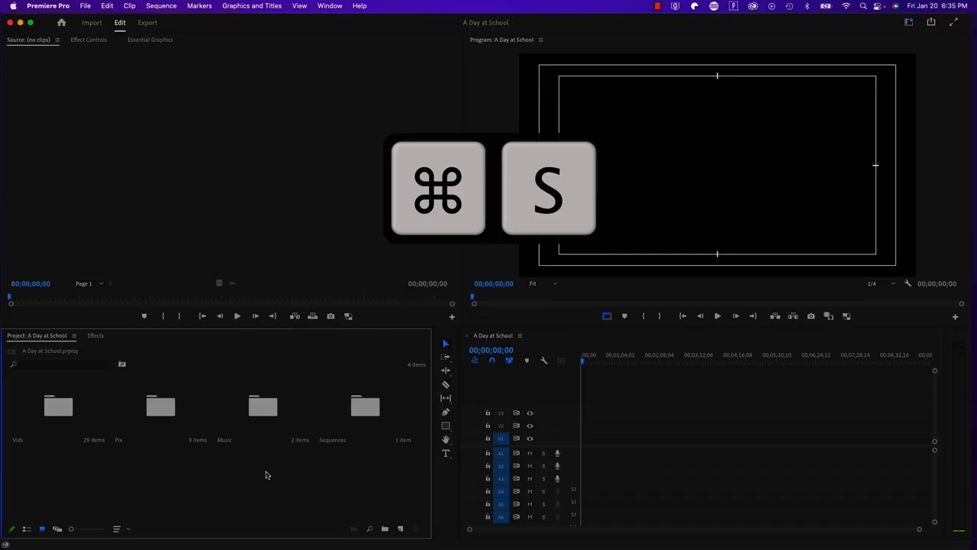
key("ctrl+s")
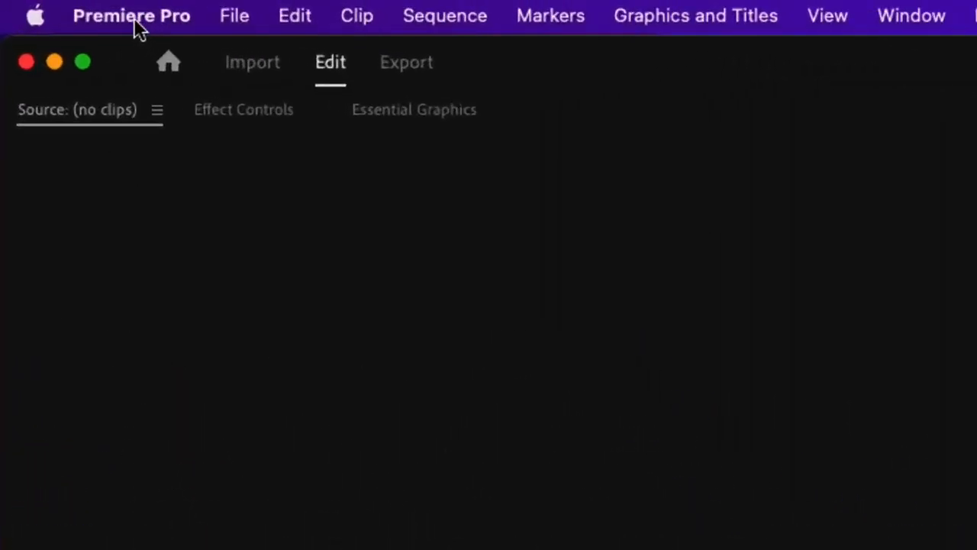
- Open the Auto Save preferences and leave "Automatically save projects" enabled
left_click(135, 21)
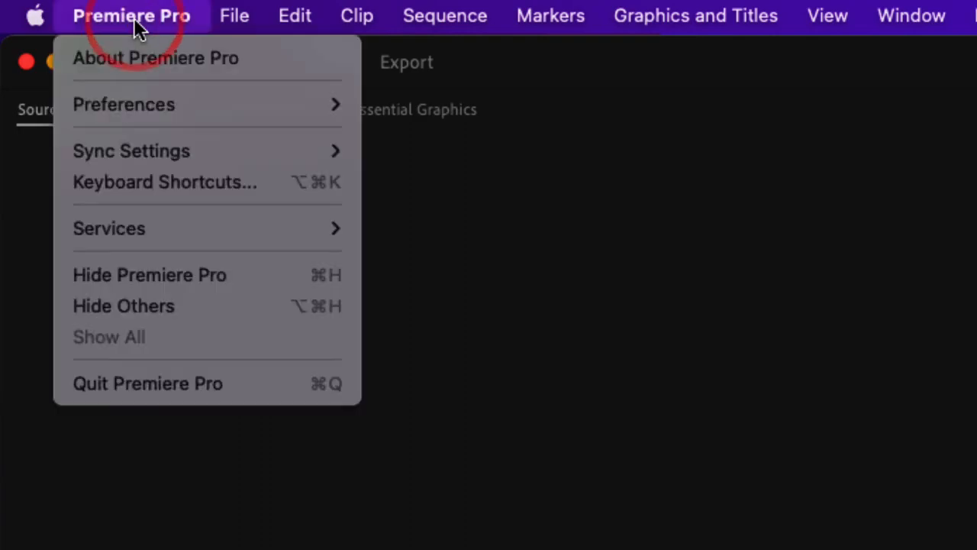
mouse_move(134, 111)
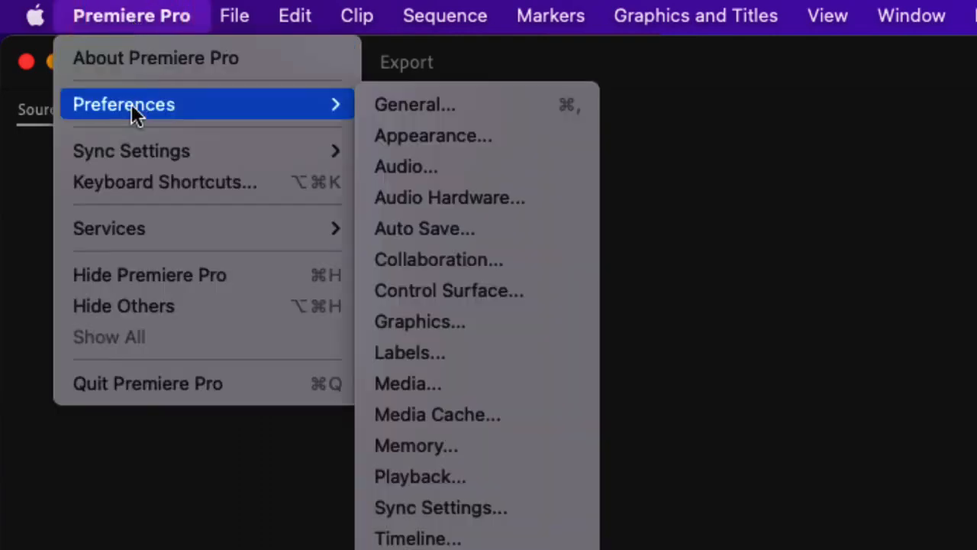
left_click(455, 229)
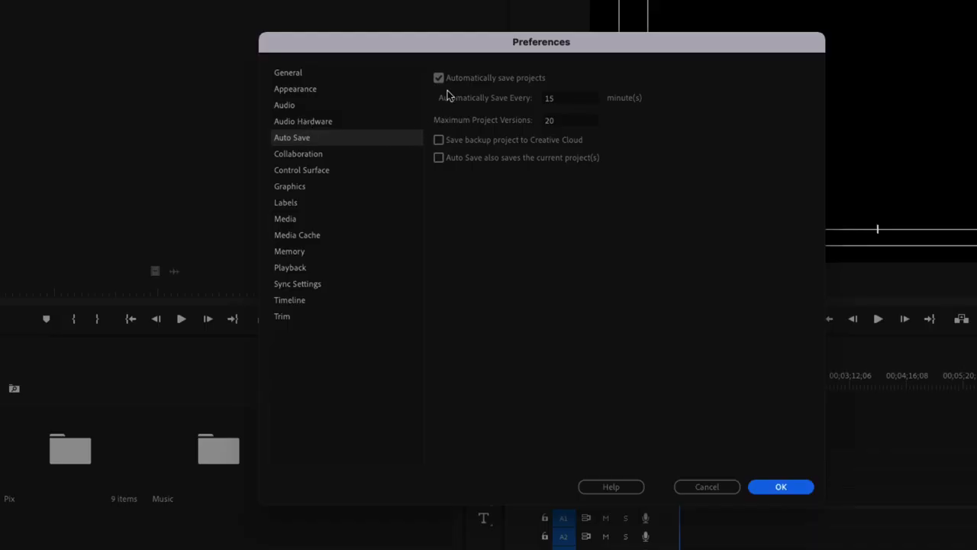
left_click(442, 79)
left_click(441, 80)
left_click(441, 79)
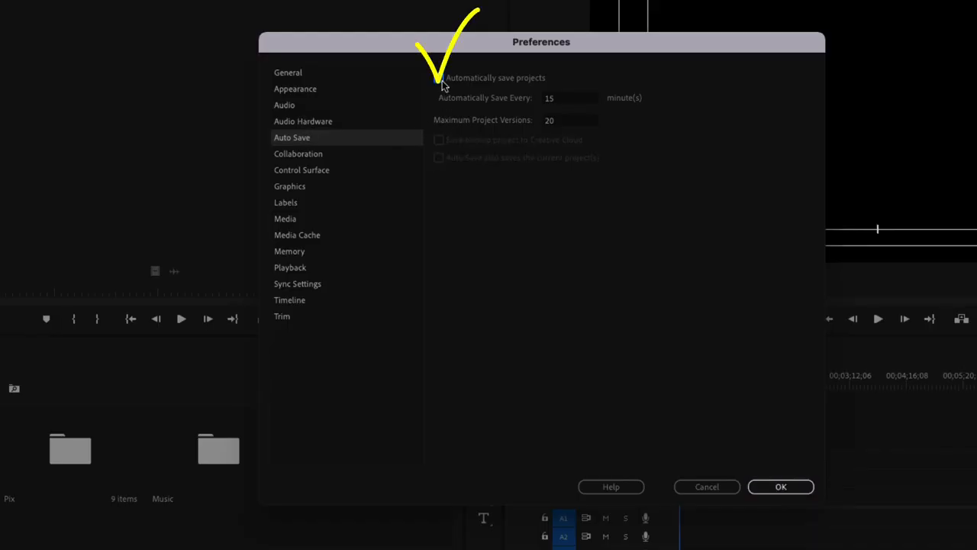
left_click(441, 81)
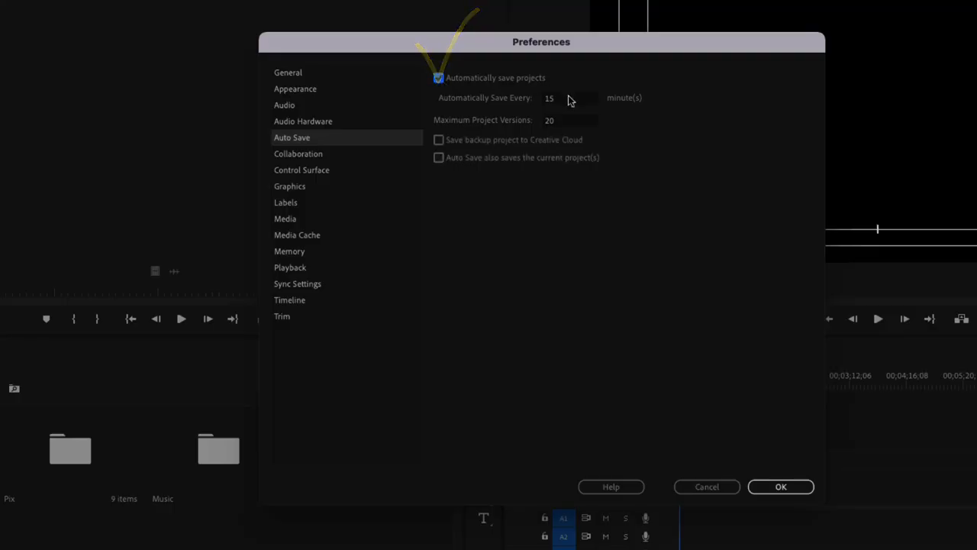
- Keep the automatic save interval at 15 minutes and accept the preferences
left_click(566, 97)
left_click(695, 297)
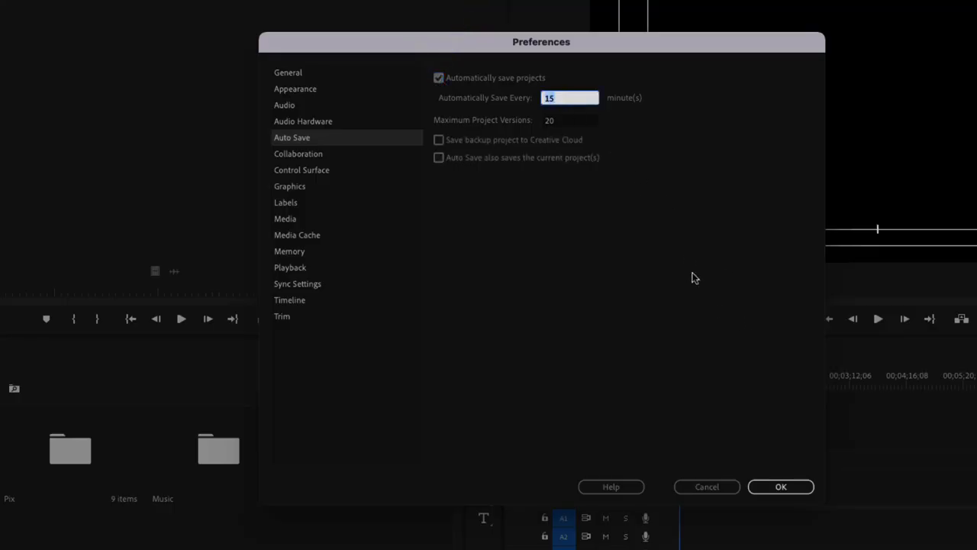
left_click(689, 260)
left_click(785, 489)
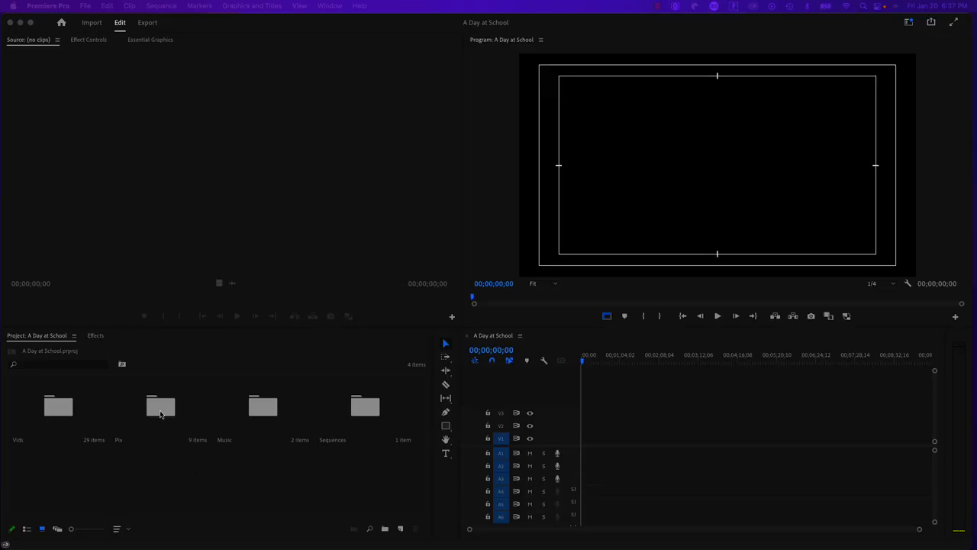
- Open the Pix bin in its own floating window, move it clear of the project's bins, and switch it to list view
double_click(162, 414)
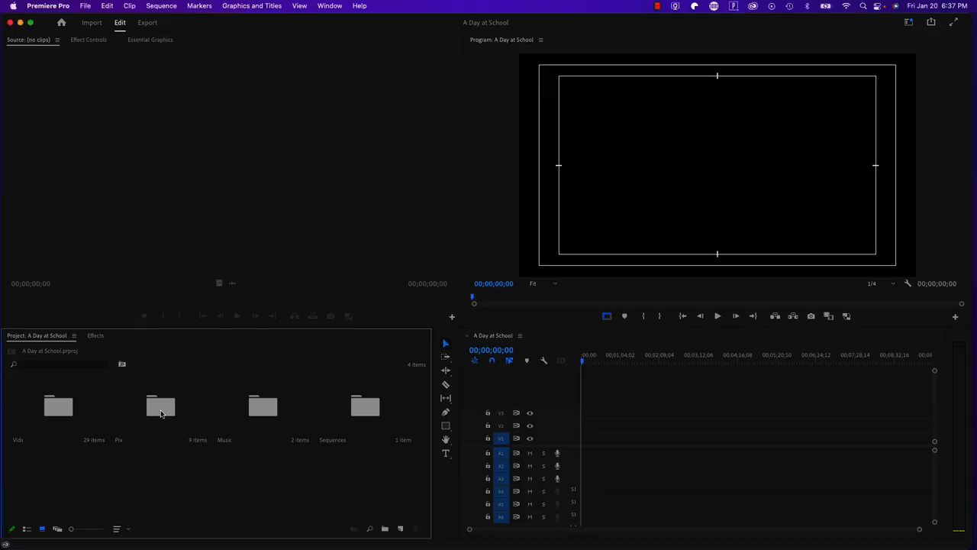
left_click_drag(236, 45, 391, 174)
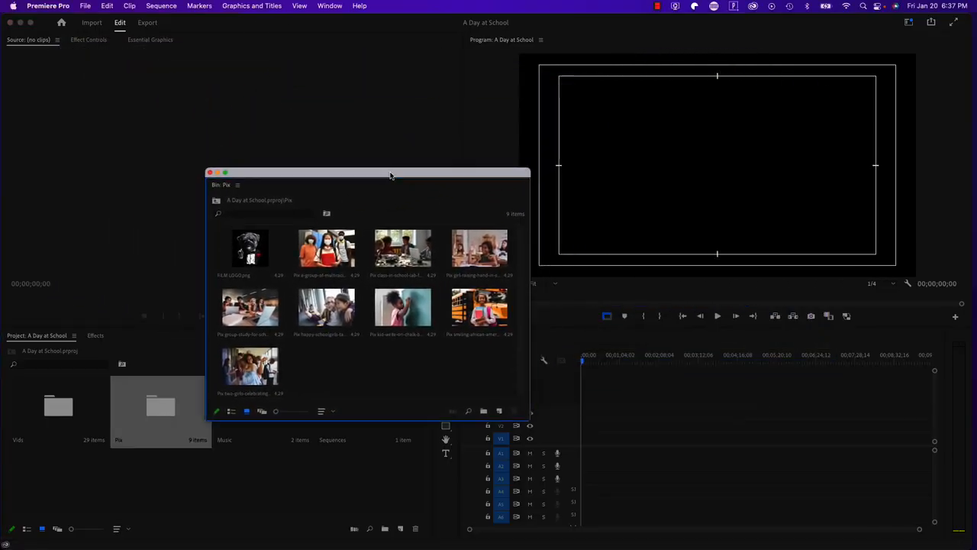
left_click_drag(290, 172, 380, 115)
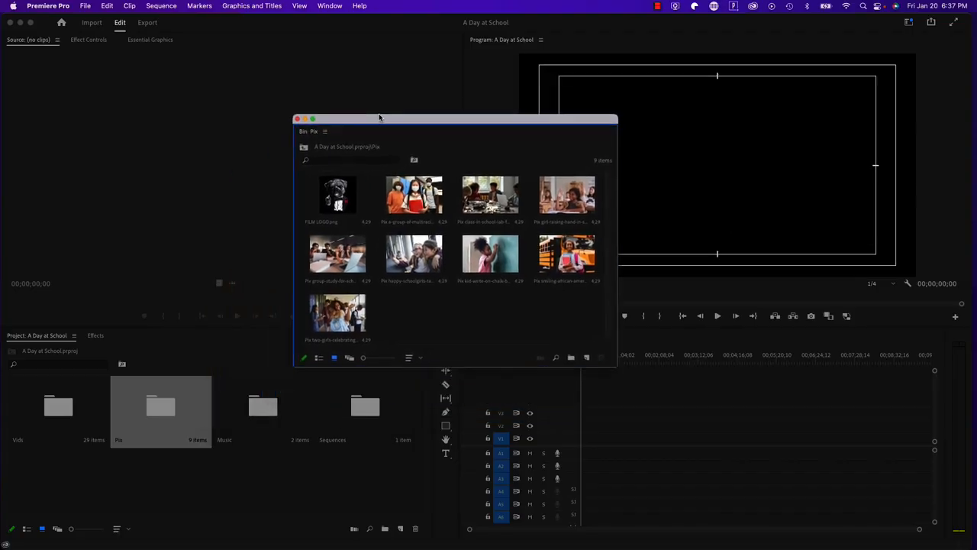
left_click(321, 354)
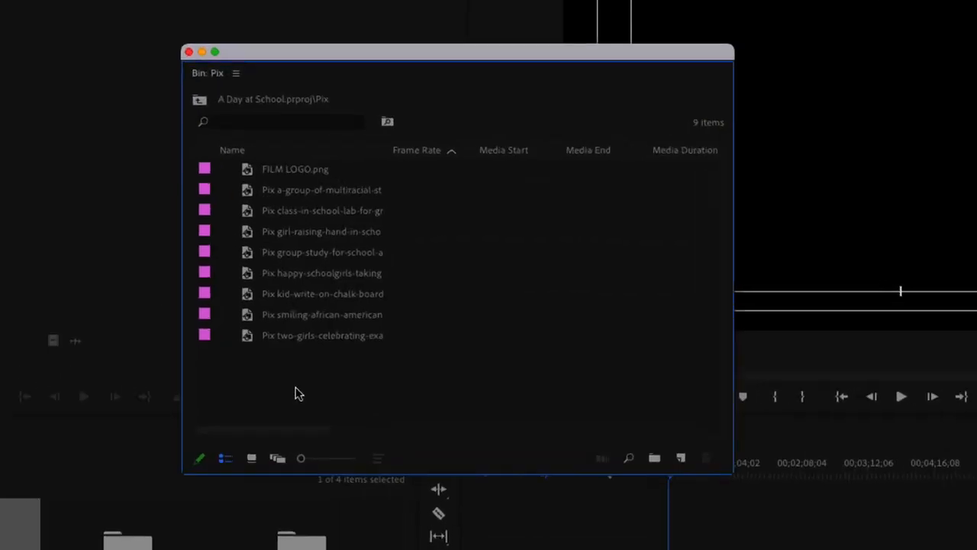
left_click_drag(341, 29, 506, 26)
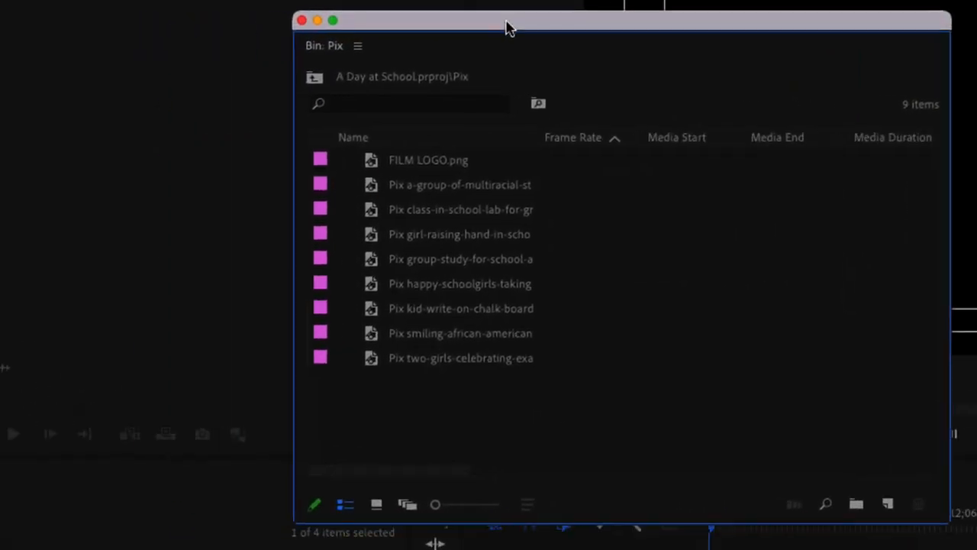
- Show the Pix bin's contents as thumbnails and load FILM LOGO.png into the Source Monitor
left_click(412, 167)
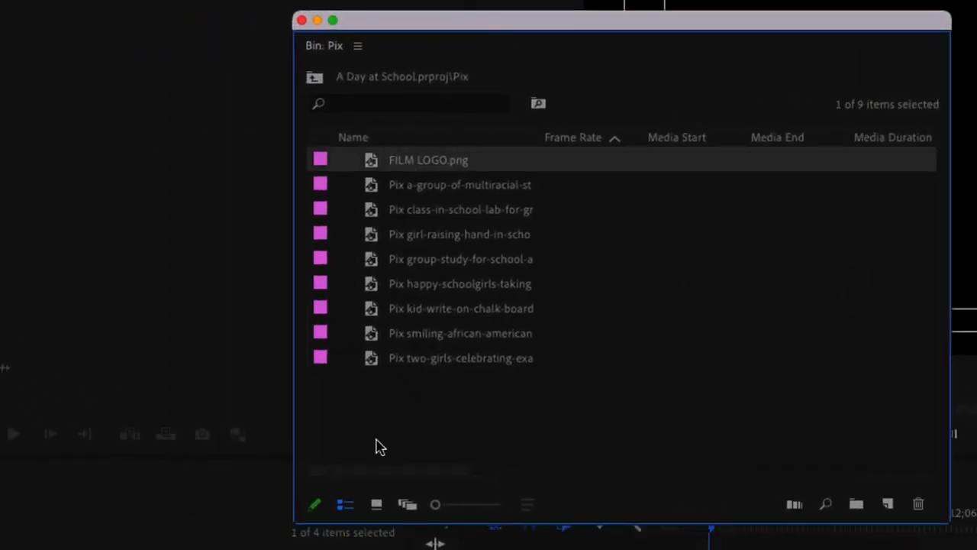
left_click(378, 505)
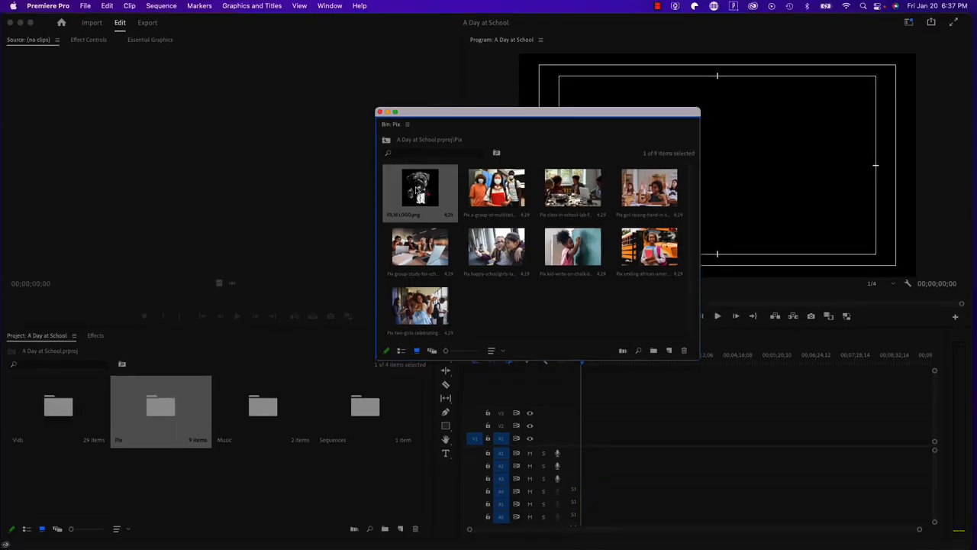
double_click(422, 185)
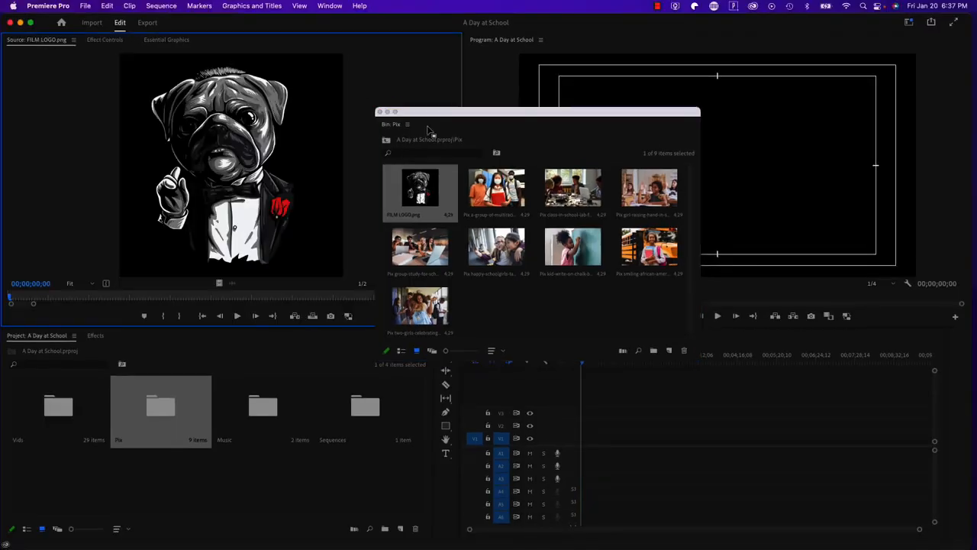
- Move the floating Pix bin window off the Source Monitor image and close it
left_click_drag(438, 113, 429, 275)
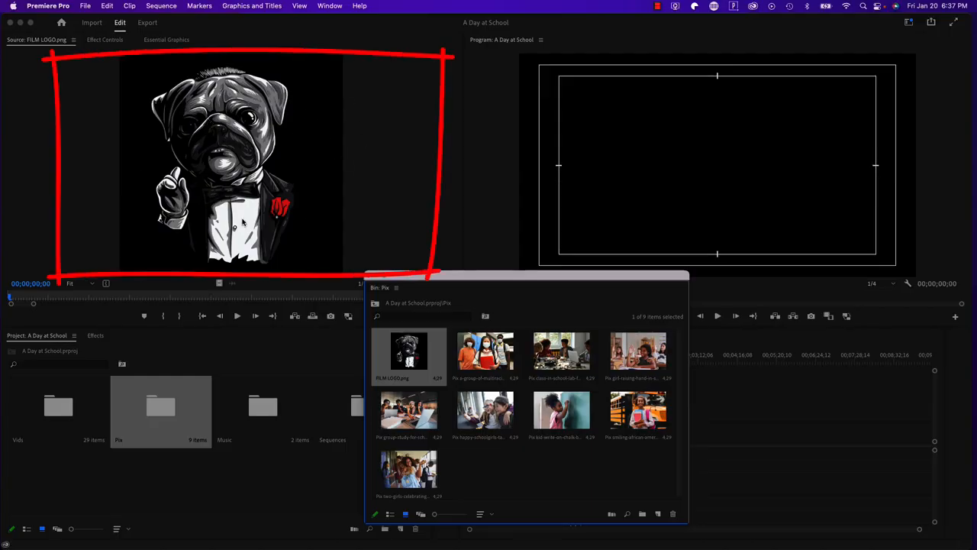
left_click_drag(414, 280, 222, 273)
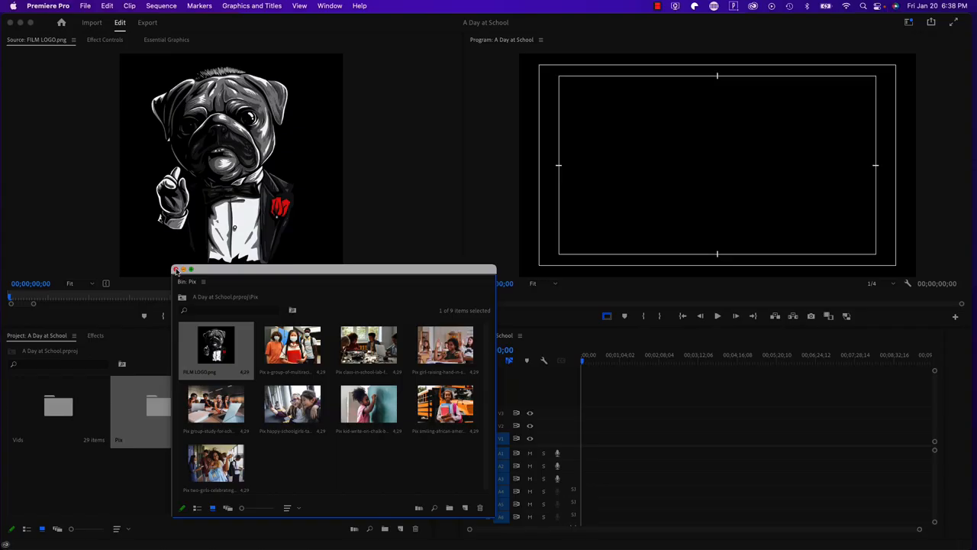
left_click(176, 270)
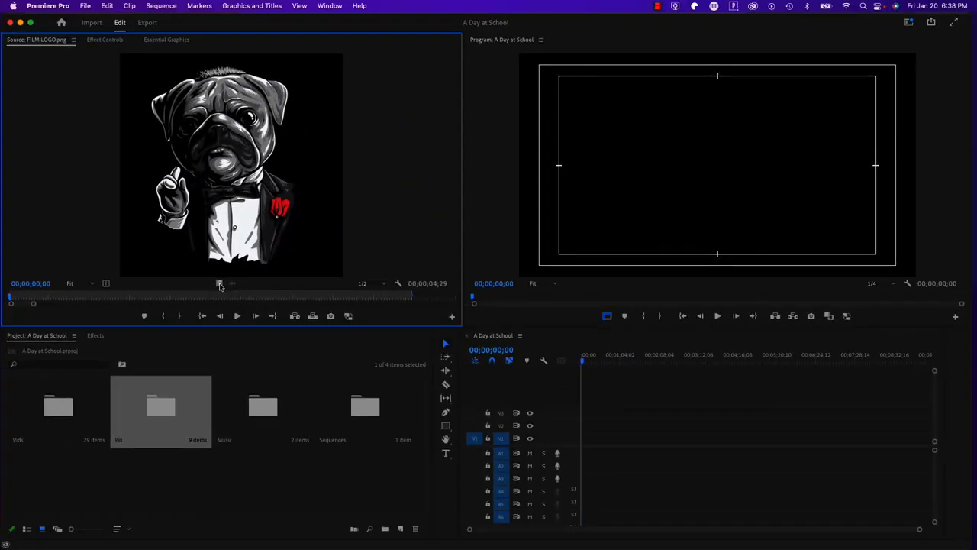
- Place only the video of FILM LOGO.png at the start of track V2 and hide the Program Monitor's safe margins
left_click_drag(522, 344, 580, 423)
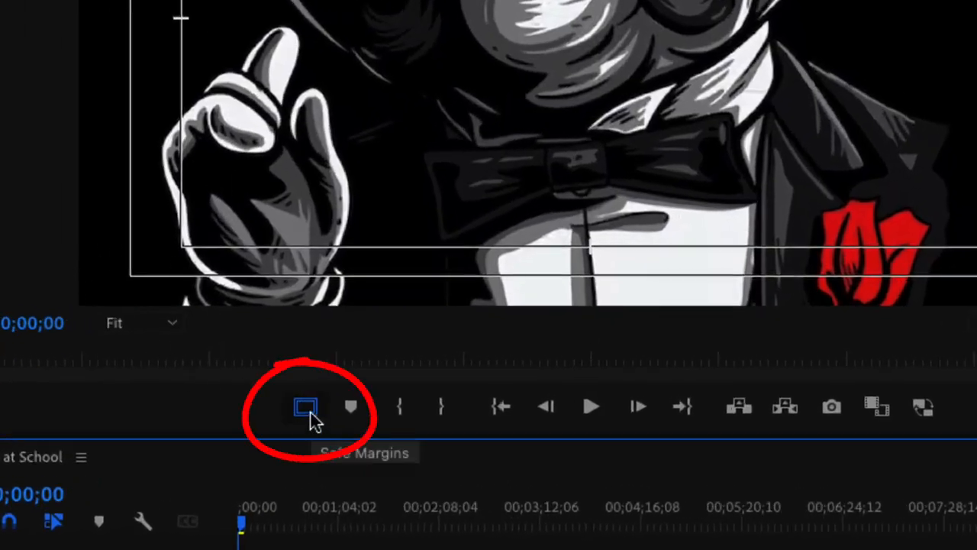
left_click(311, 417)
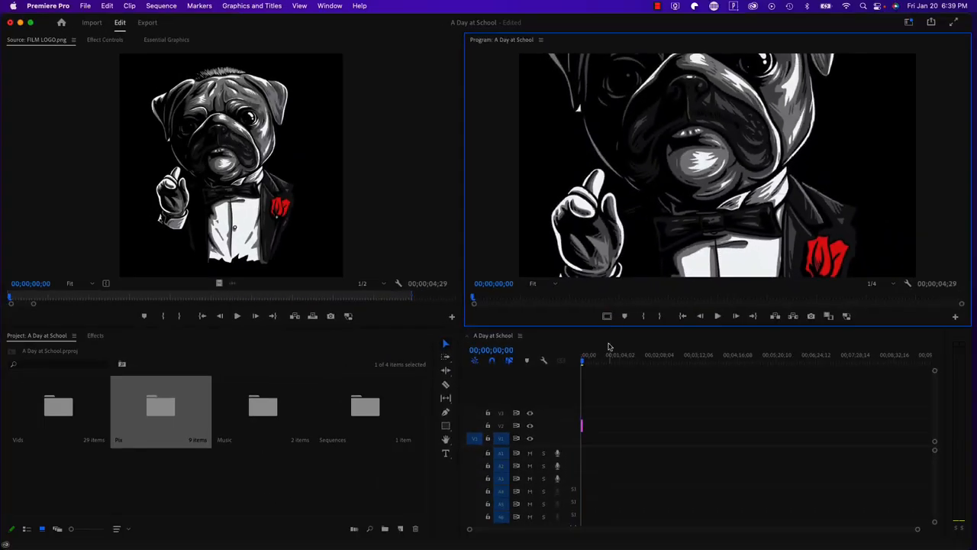
- Zoom the timeline in on the FILM LOGO.png clip and scrub through it, leaving the playhead at 00;00;04;24
scroll(693, 508, "down", 1)
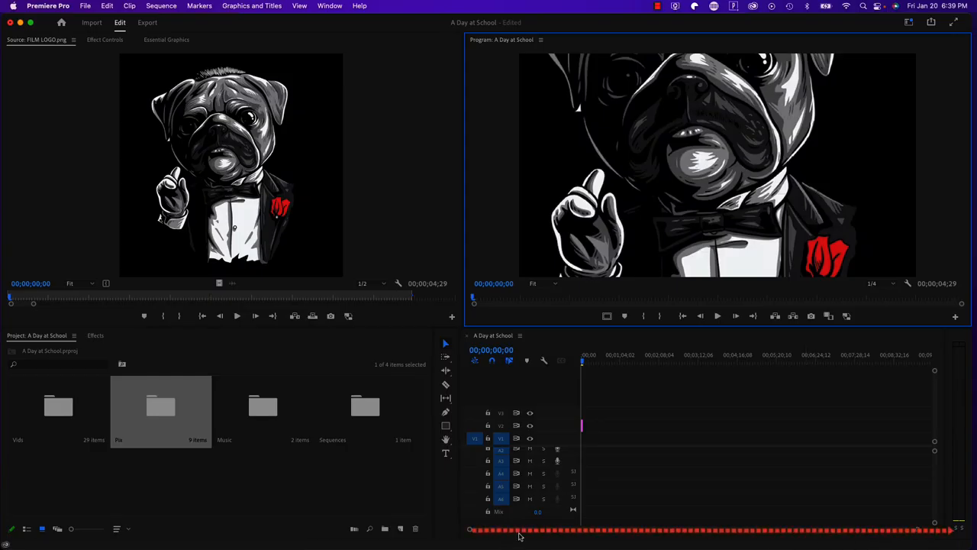
mouse_move(521, 535)
left_mouse_down()
mouse_move(542, 534)
mouse_move(512, 532)
left_mouse_up()
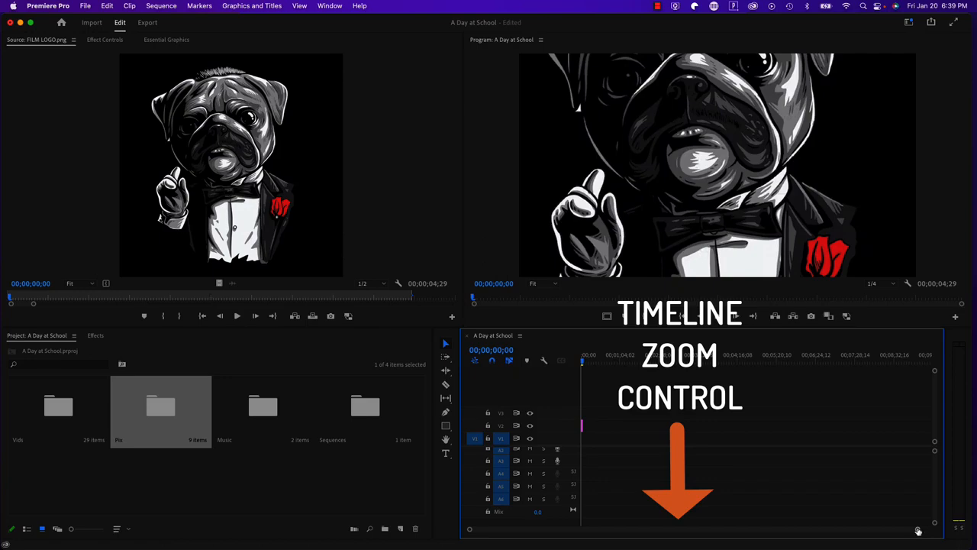
left_click_drag(918, 530, 722, 532)
left_click_drag(609, 358, 775, 364)
left_click_drag(522, 530, 484, 529)
left_click_drag(759, 359, 702, 359)
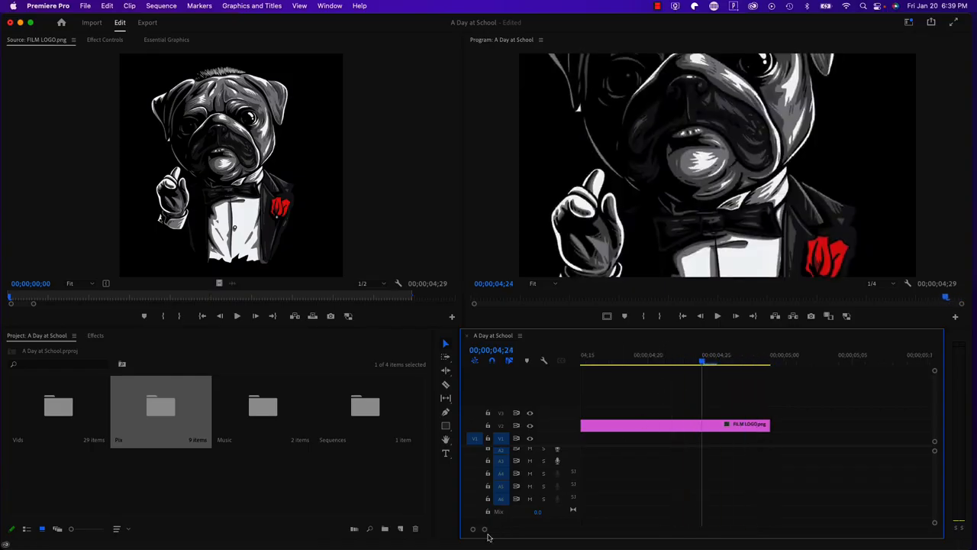
left_click_drag(485, 532, 532, 533)
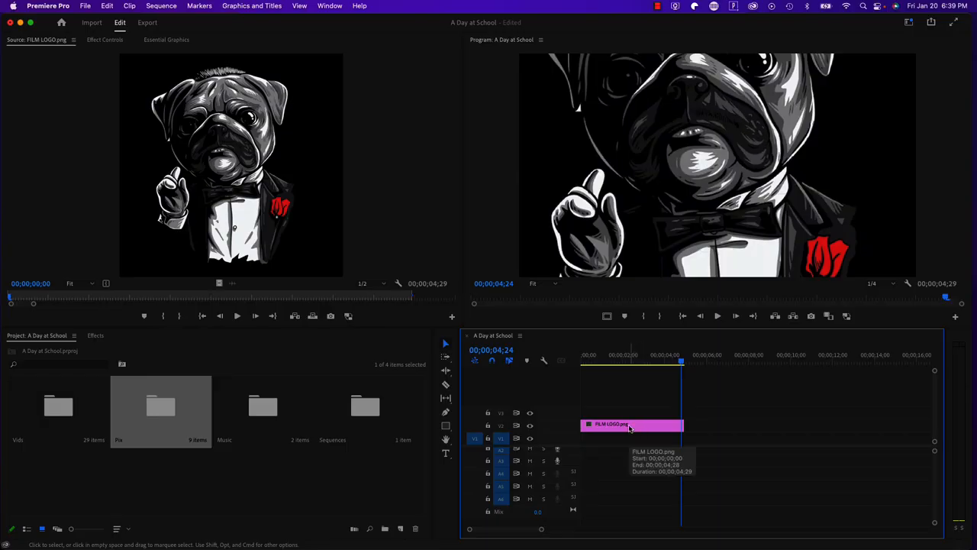
- Open the Effect Controls for the FILM LOGO.png clip on V2, with the playhead at 00;00;03;03 and the clip selected
left_click(629, 429)
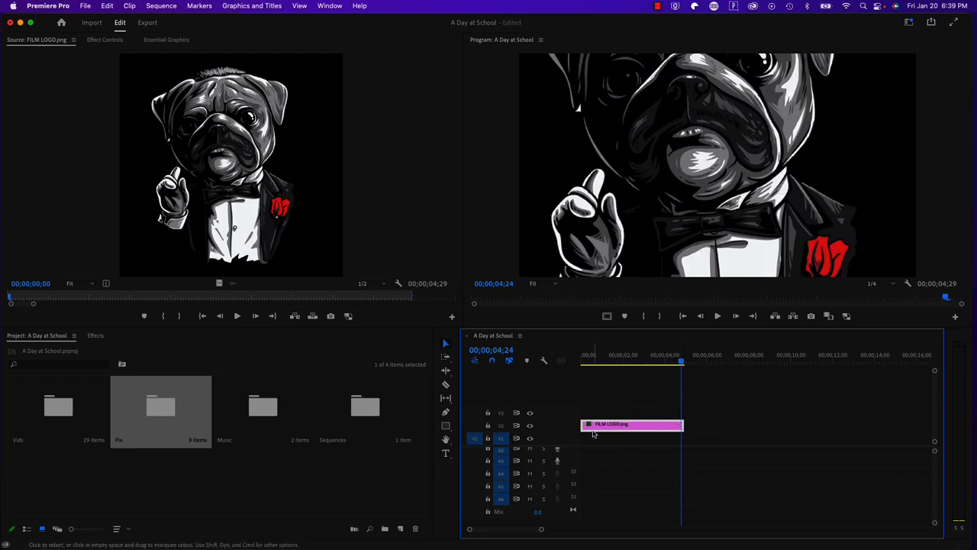
left_click(705, 422)
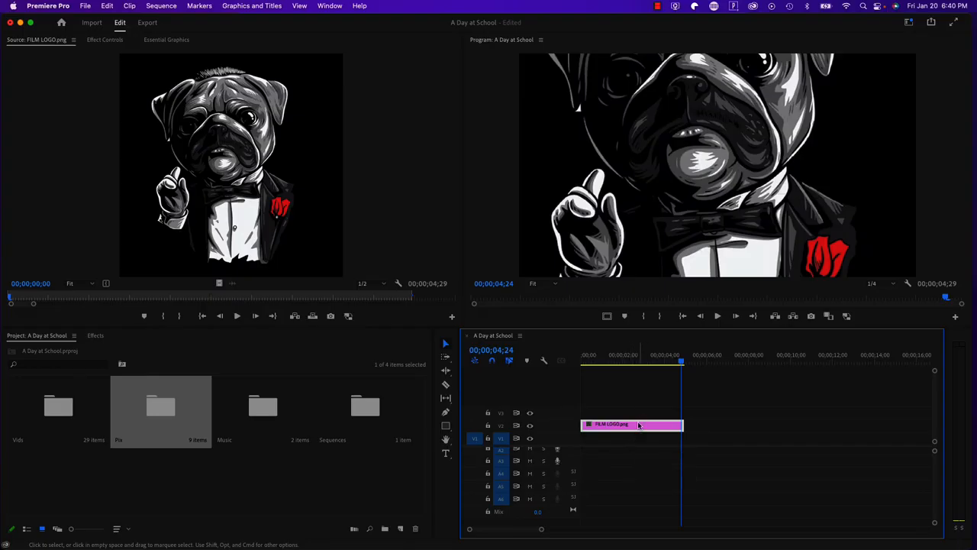
left_click(104, 40)
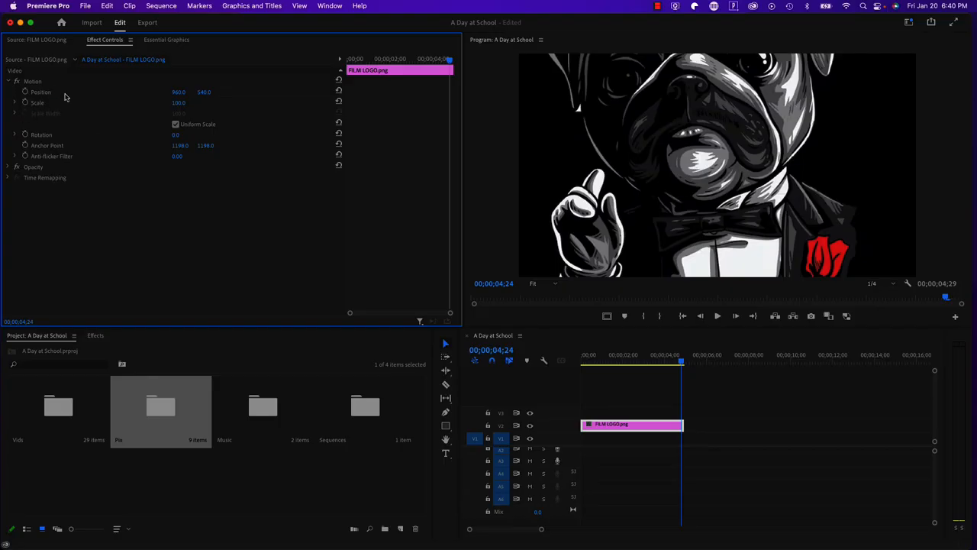
left_click(717, 418)
left_click(116, 117)
left_click_drag(711, 364, 646, 364)
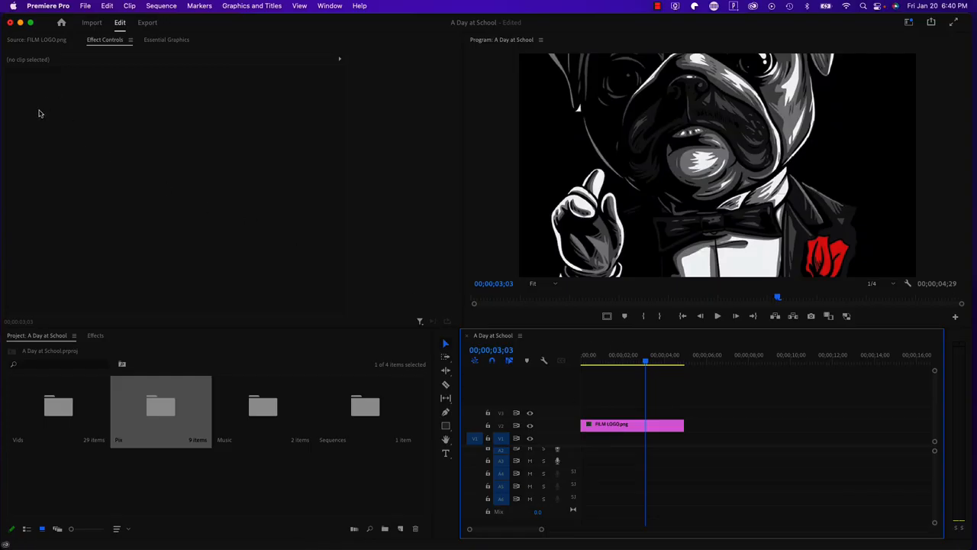
left_click(621, 430)
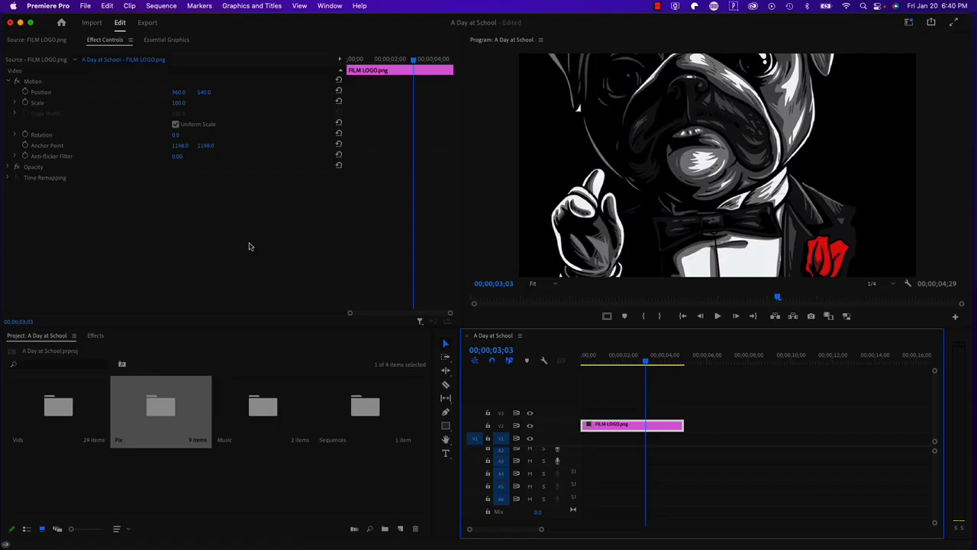
- Set the Scale of the FILM LOGO.png clip to 25
left_click(15, 103)
left_click_drag(180, 125, 58, 133)
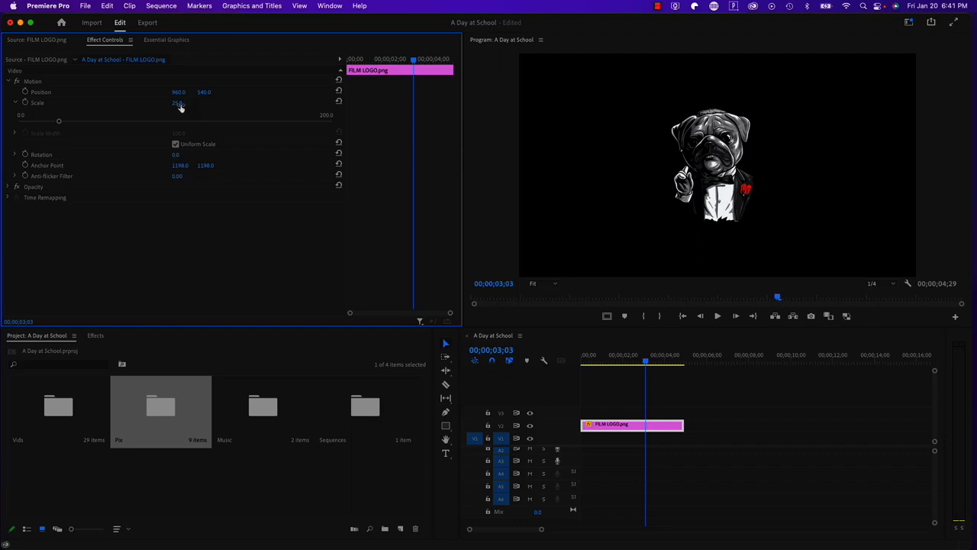
left_click(177, 107)
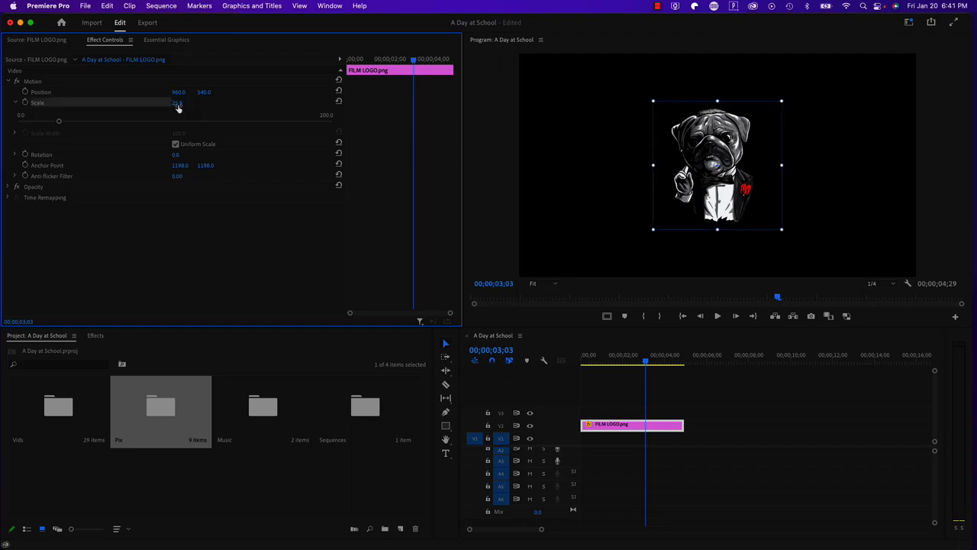
left_click(176, 102)
type("25")
left_click(239, 104)
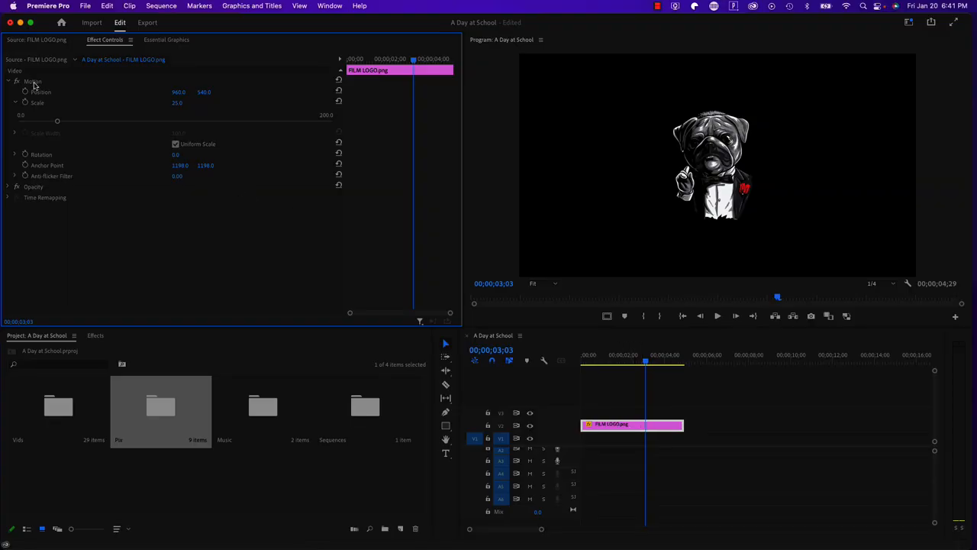
- Move the logo up in the frame to a position of about 980, 363
mouse_move(177, 92)
left_mouse_down()
mouse_move(168, 92)
mouse_move(206, 93)
mouse_move(172, 92)
left_mouse_up()
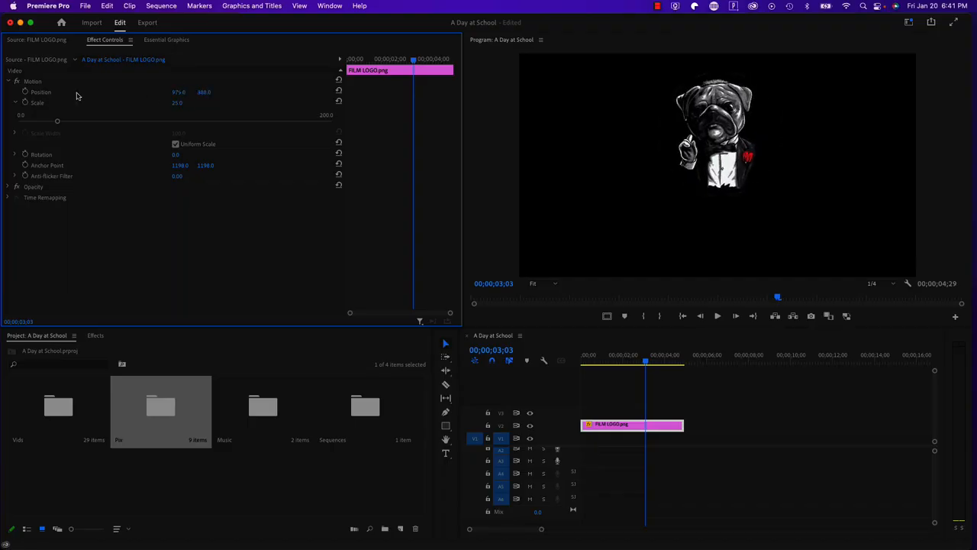
left_click(34, 82)
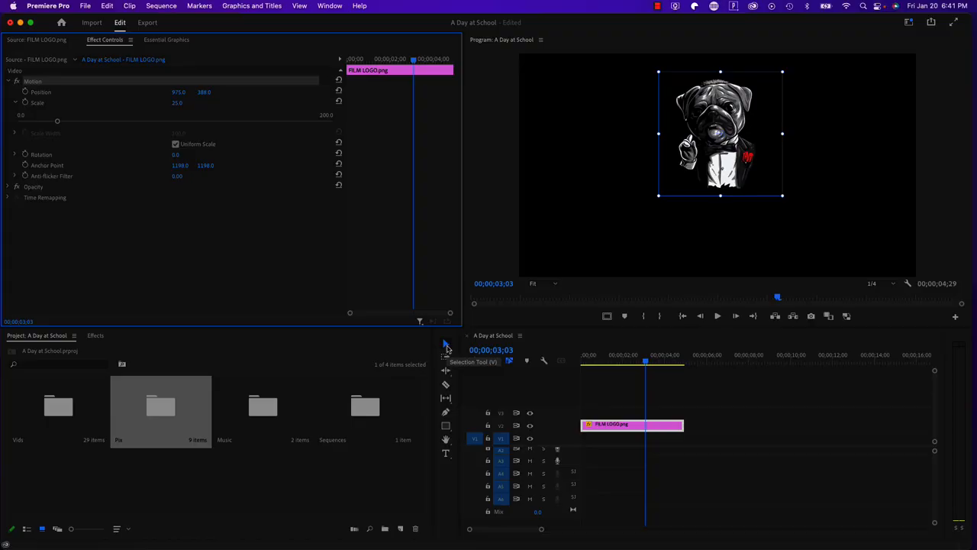
mouse_move(724, 133)
left_mouse_down()
mouse_move(592, 138)
mouse_move(724, 222)
mouse_move(756, 73)
mouse_move(707, 116)
mouse_move(727, 126)
left_mouse_up()
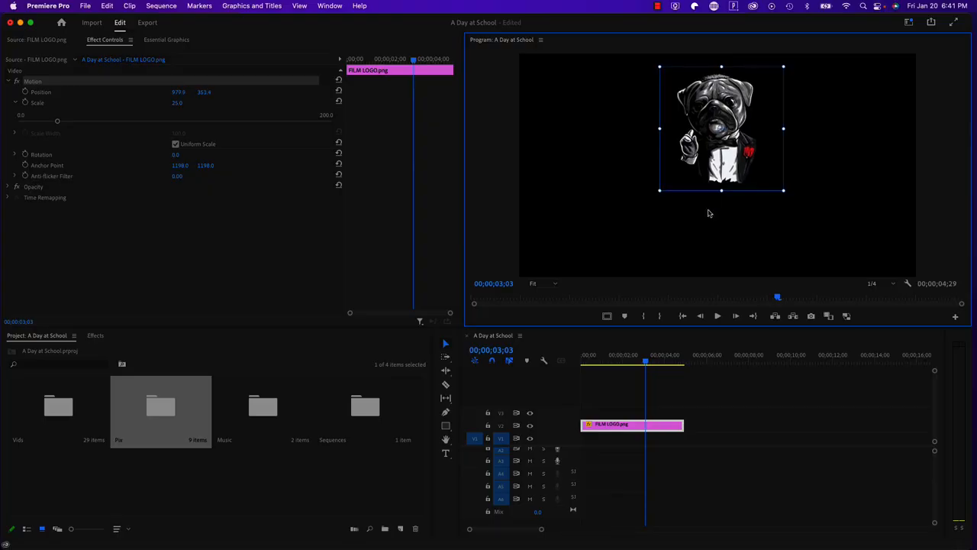
- Show the safe margins and adjust the logo to sit inside the title-safe area at top centre, leaving the clip deselected
left_click(607, 316)
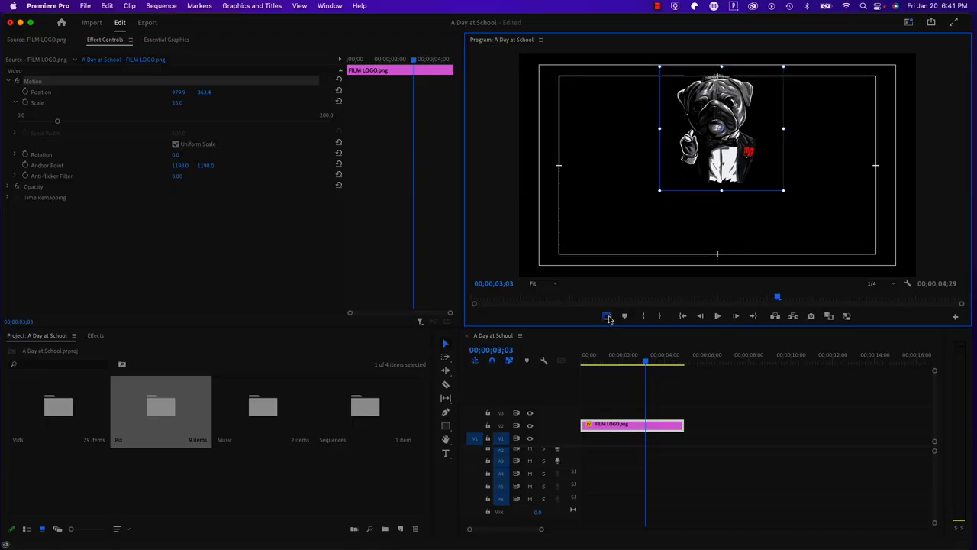
left_click_drag(722, 129, 721, 113)
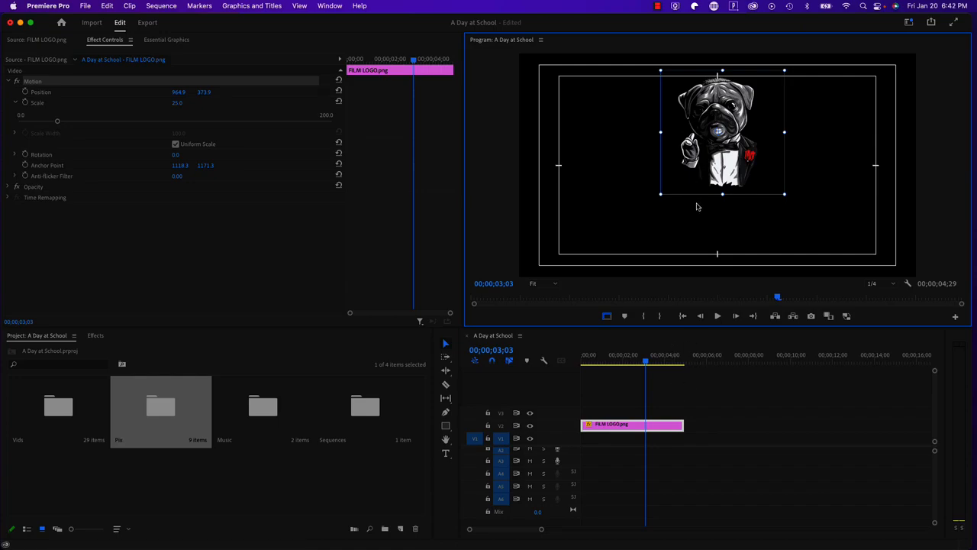
left_click(697, 414)
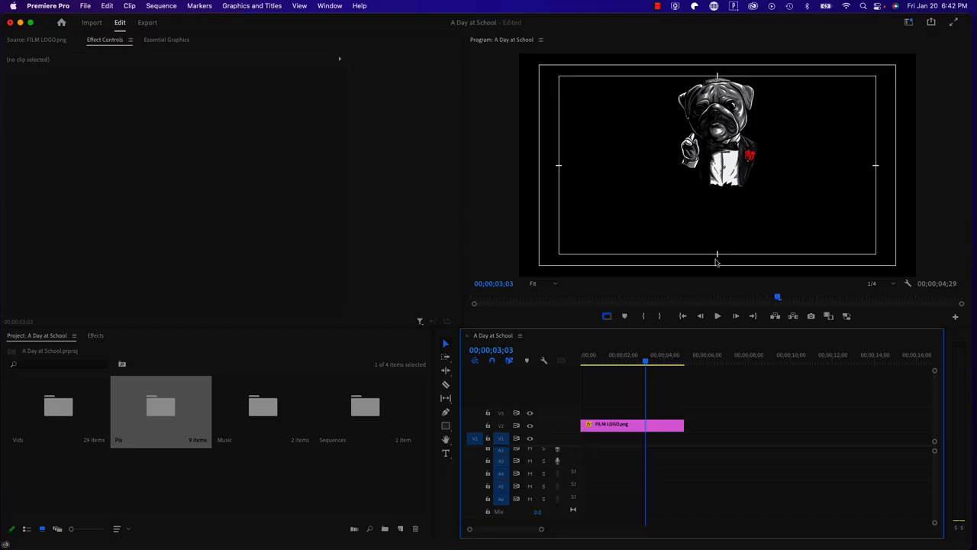
- Add the title text "DOGFATHER FILMS" with the Type tool and centre it below the logo
left_click(447, 454)
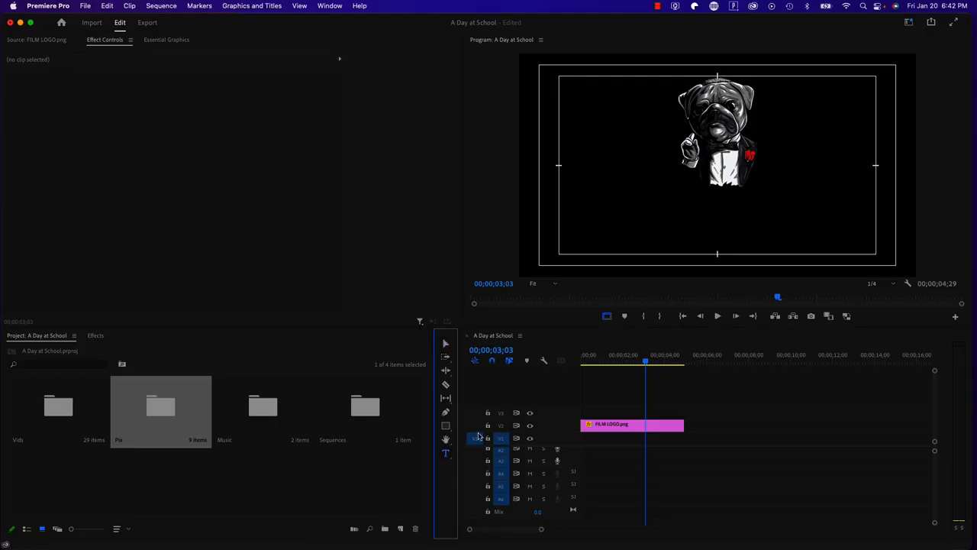
left_click(674, 226)
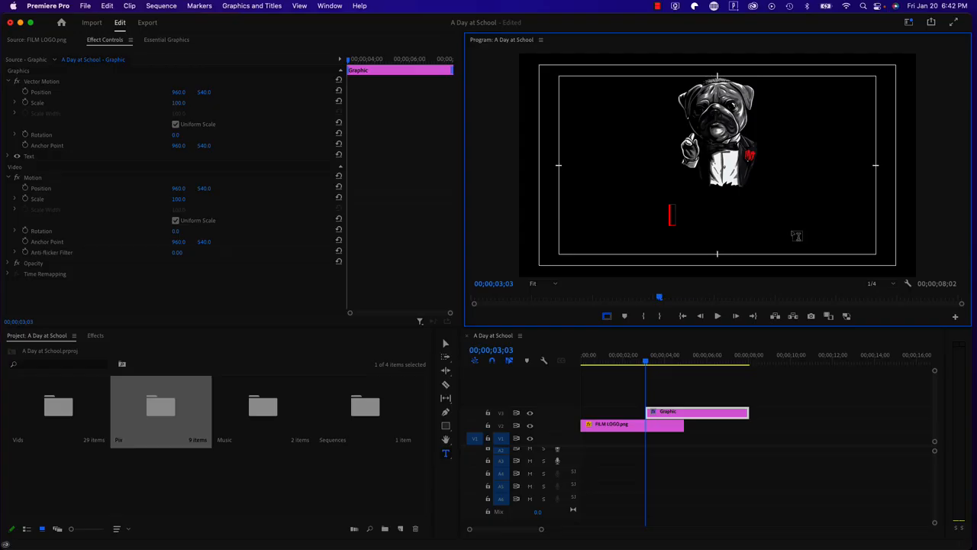
type("DOG")
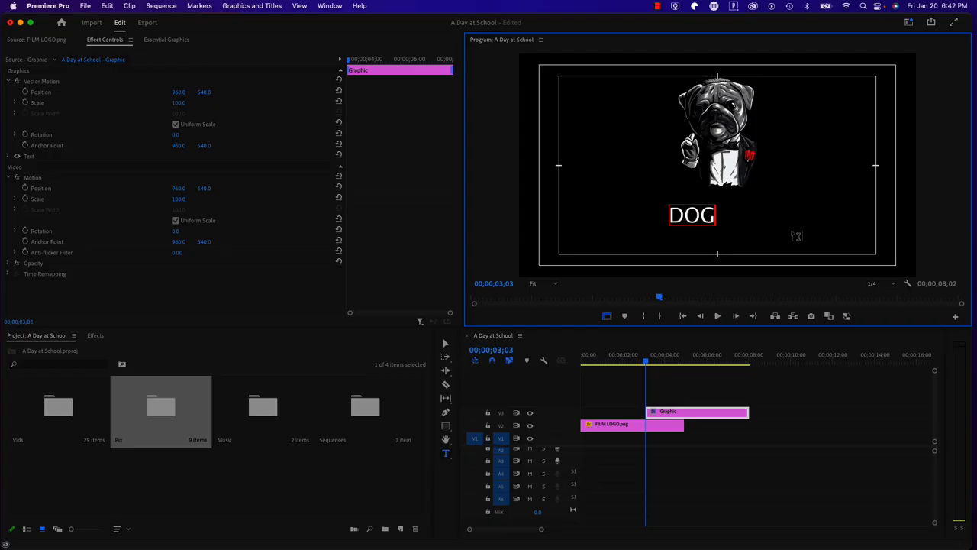
type("FATHER")
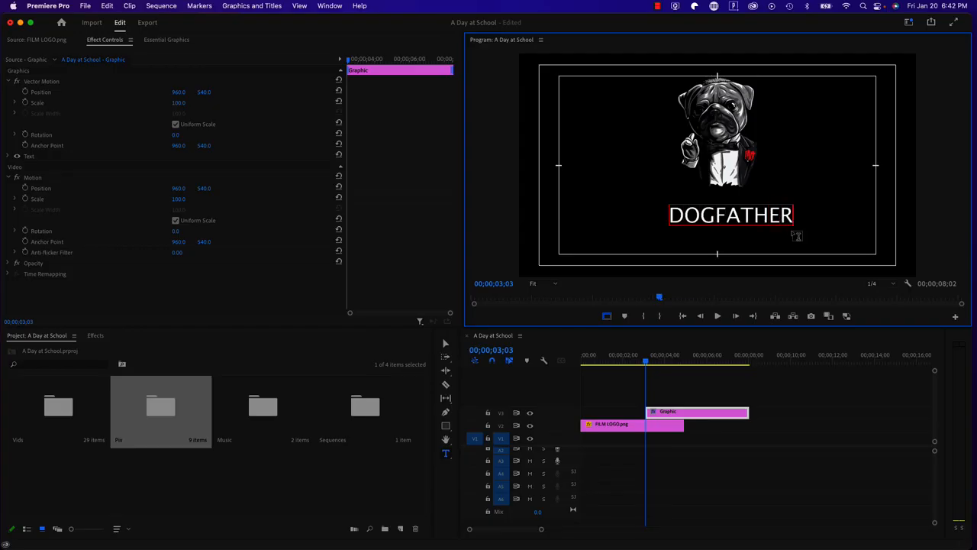
type(" FILMS")
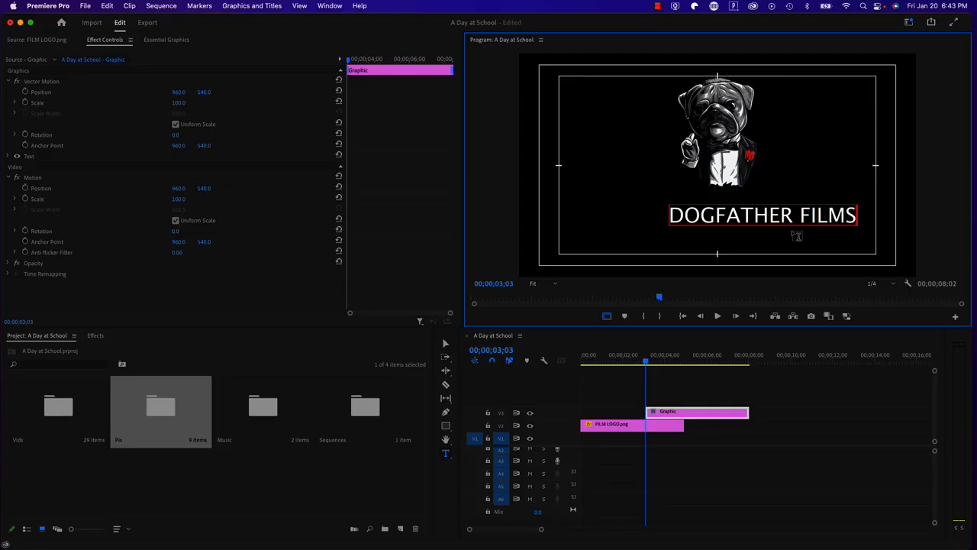
left_click(447, 346)
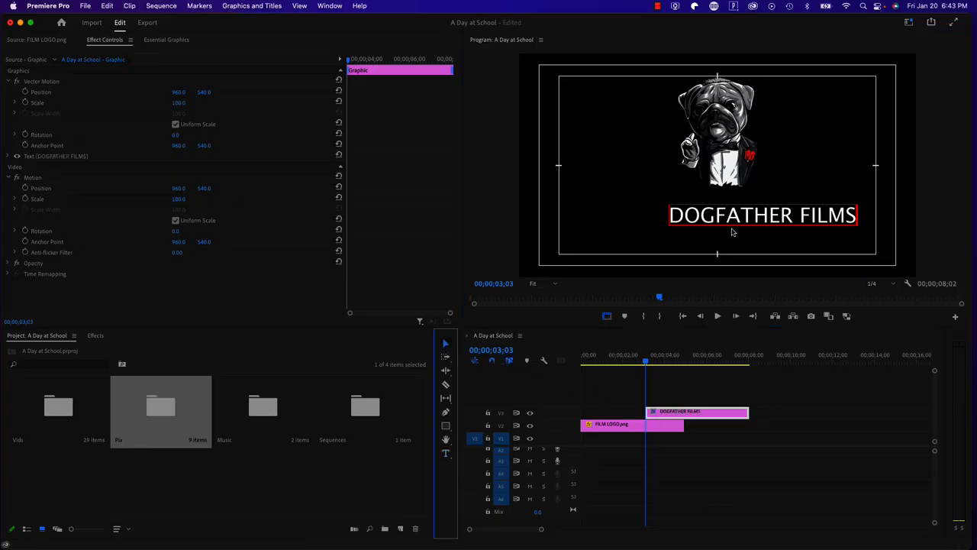
left_click_drag(735, 220, 692, 216)
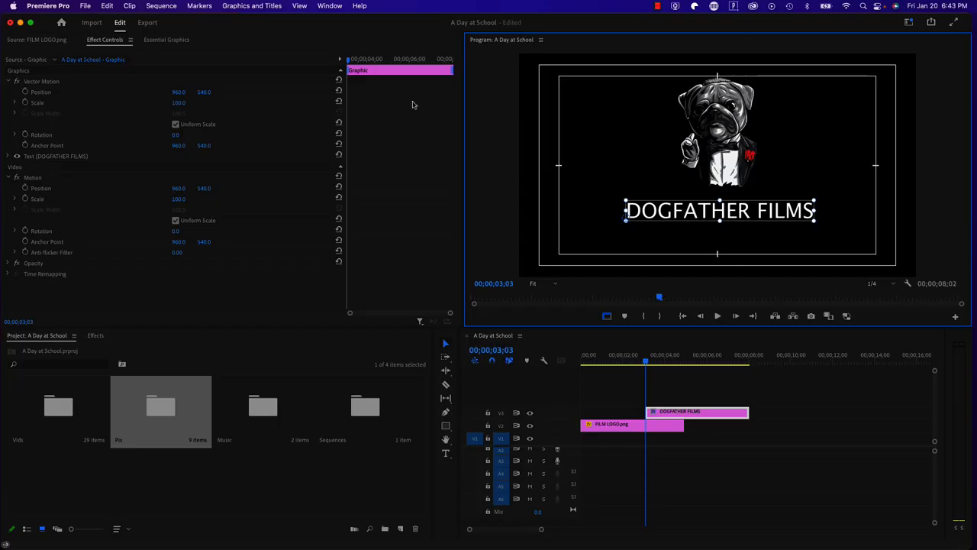
- Compare the DOGFATHER FILMS title's settings in Essential Graphics with those in Effect Controls
left_click(166, 40)
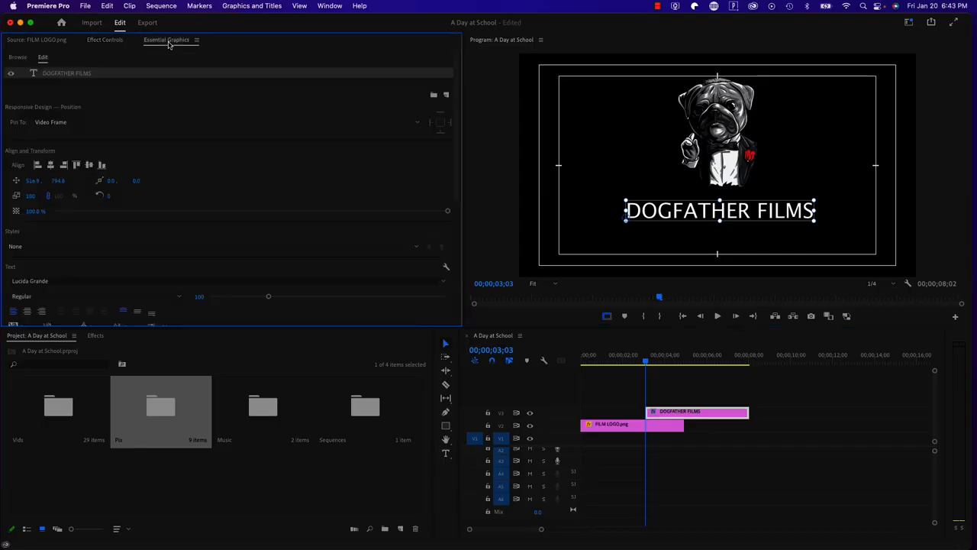
left_click(120, 42)
left_click(187, 42)
left_click(196, 41)
left_click(212, 50)
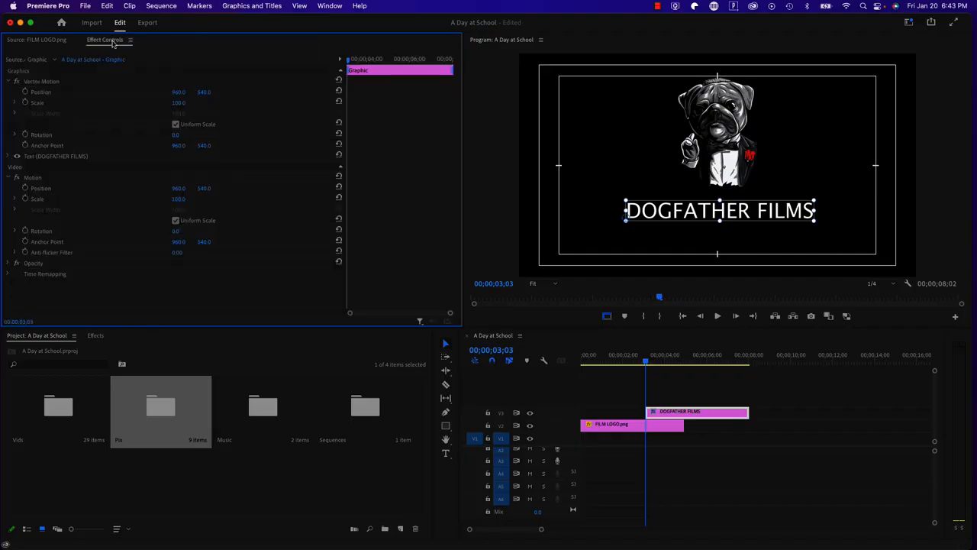
- Open Essential Graphics, dock it in the same group as Effect Controls and restore the Program monitor's width
left_click(332, 8)
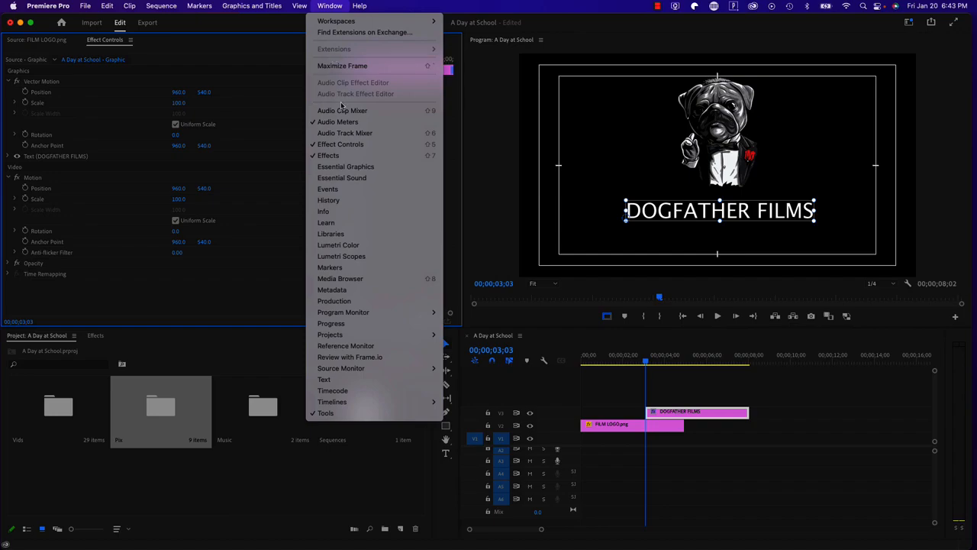
left_click(352, 168)
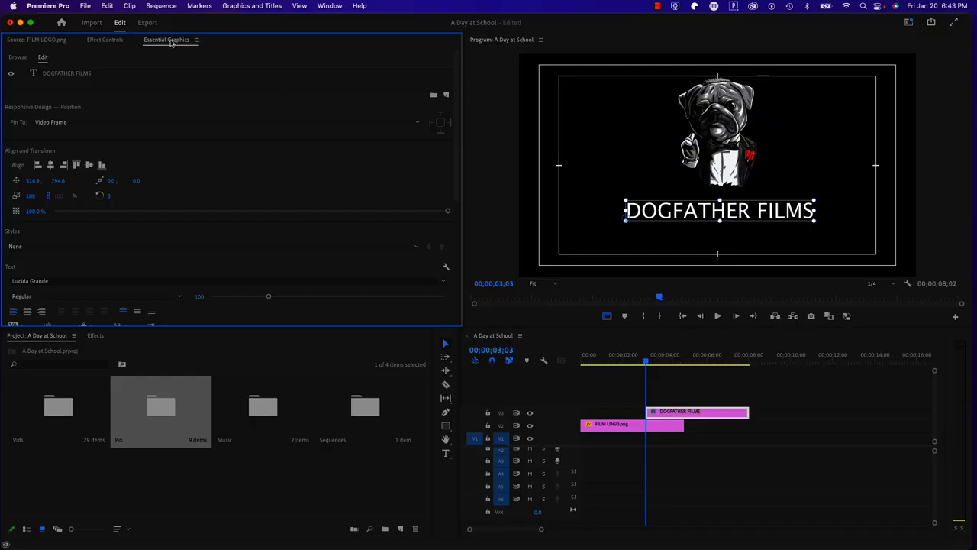
left_click_drag(181, 42, 967, 103)
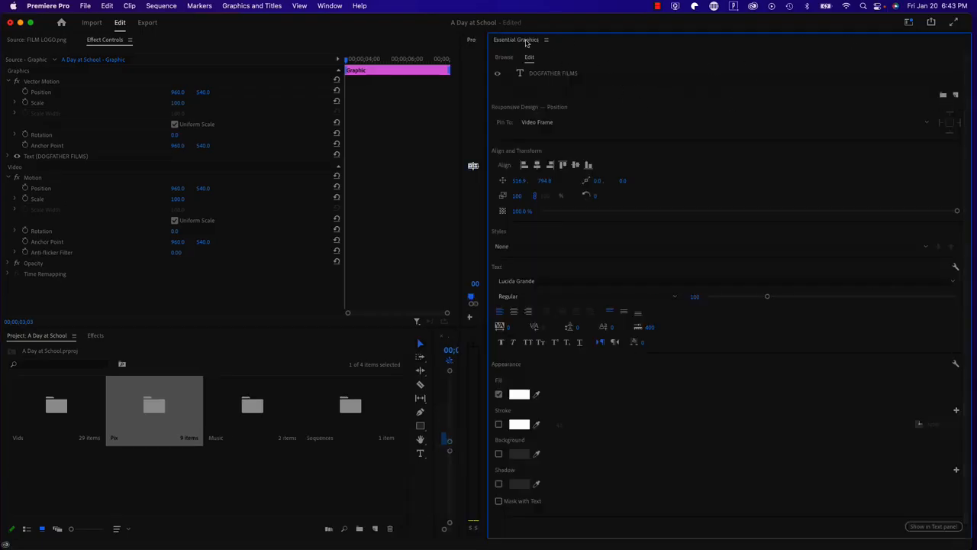
left_click_drag(533, 43, 164, 45)
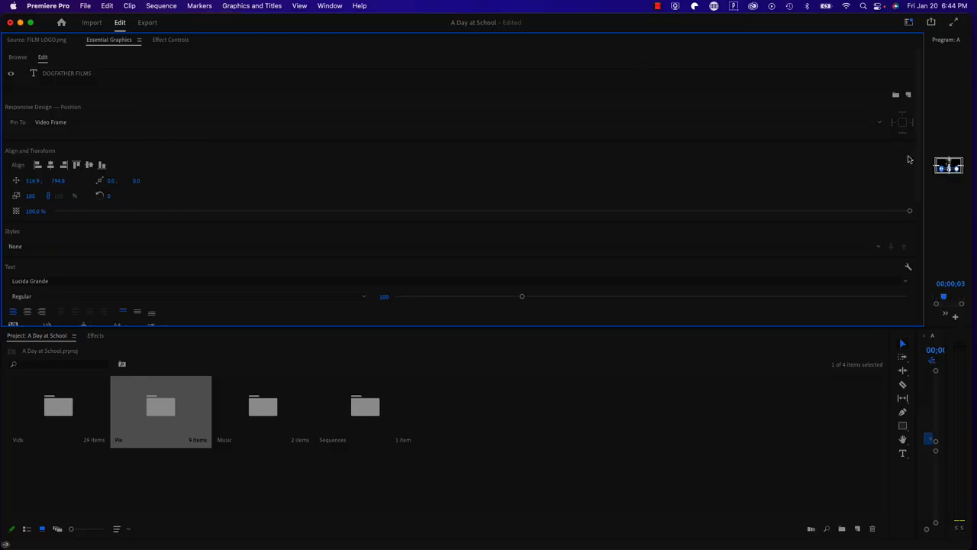
left_click_drag(926, 162, 464, 177)
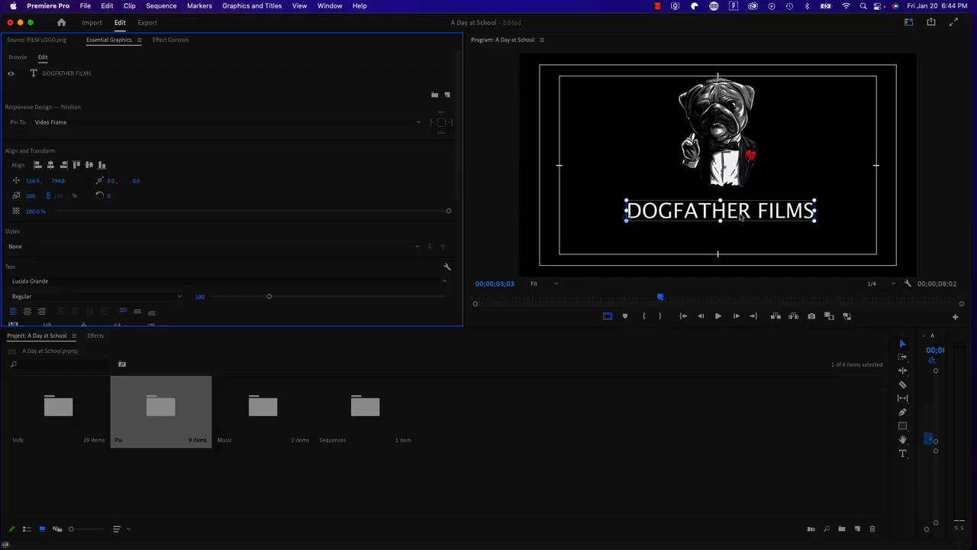
- Select the DOGFATHER FILMS title text, enlarge it slightly to a font size of about 108 and change its font to Luckiest Guy
left_click(682, 216)
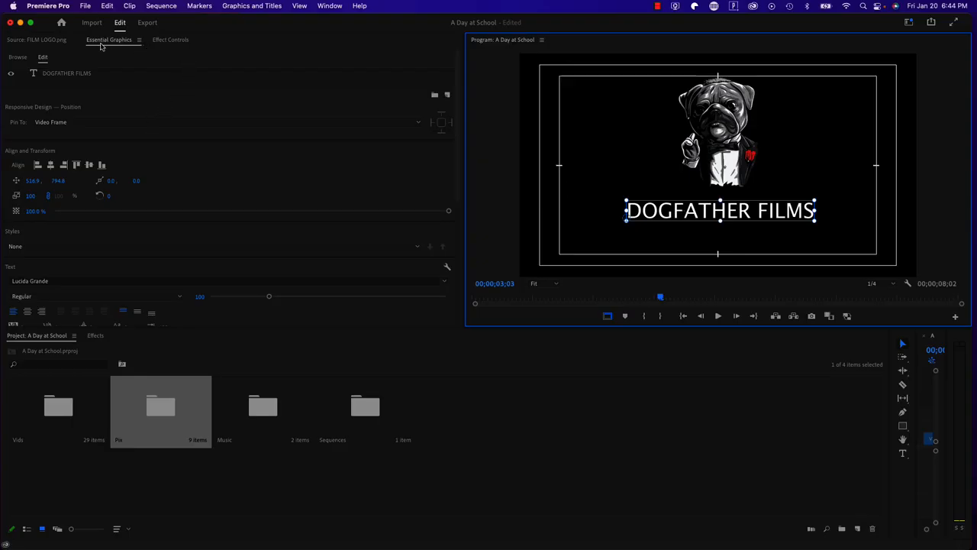
left_click(75, 77)
scroll(456, 191, "down", 3)
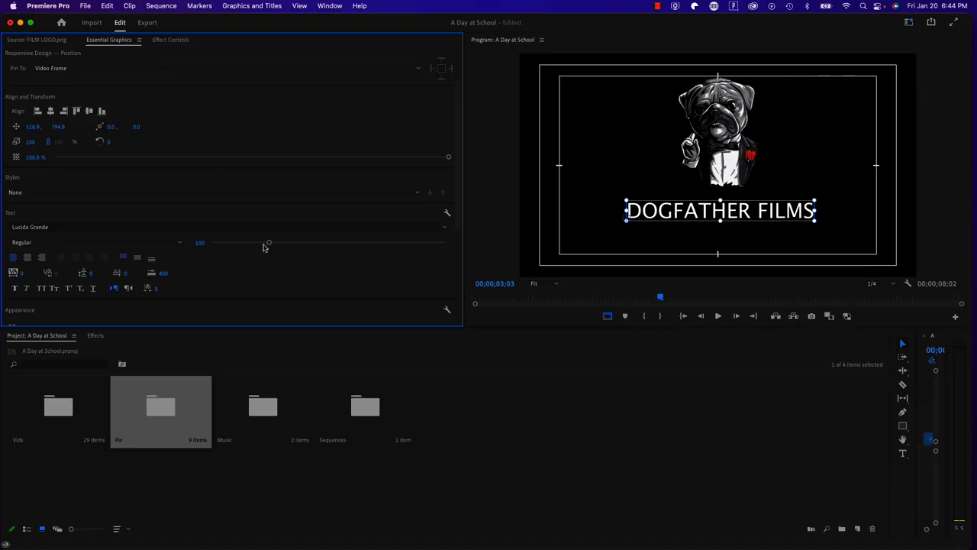
mouse_move(269, 244)
left_mouse_down()
mouse_move(293, 243)
mouse_move(259, 242)
mouse_move(310, 247)
mouse_move(273, 249)
left_mouse_up()
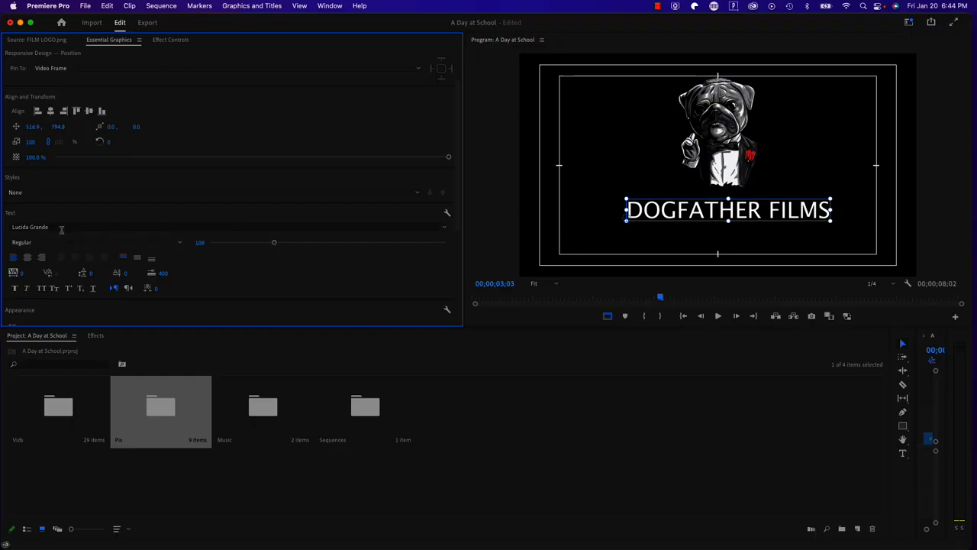
left_click(443, 228)
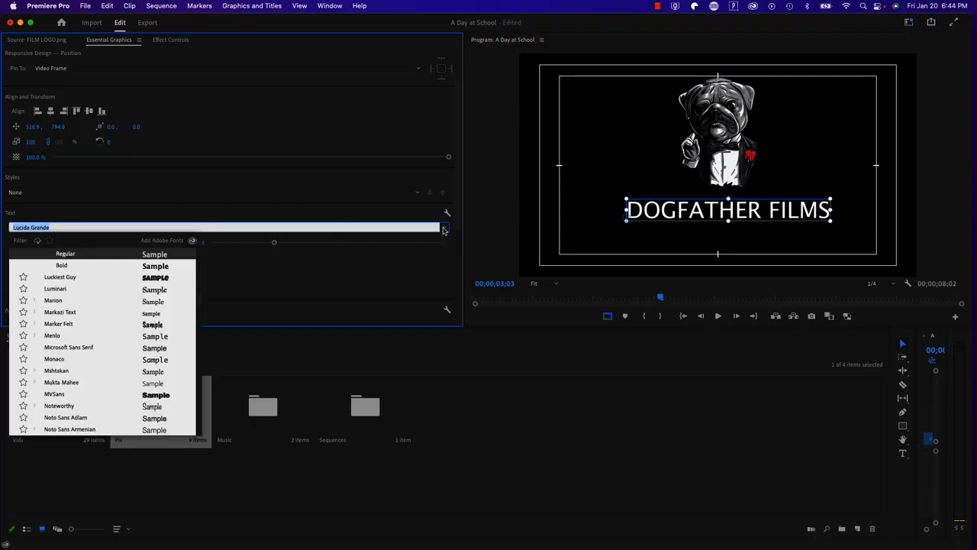
left_click(61, 278)
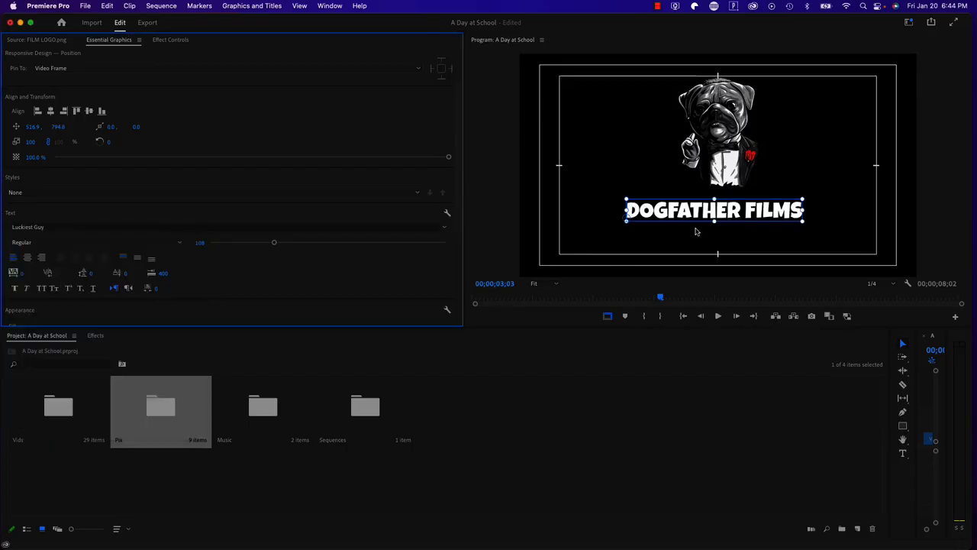
- Enlarge the title to a font size of about 143, centre it horizontally in the frame and nudge it slightly lower below the logo
left_click_drag(686, 216, 695, 223)
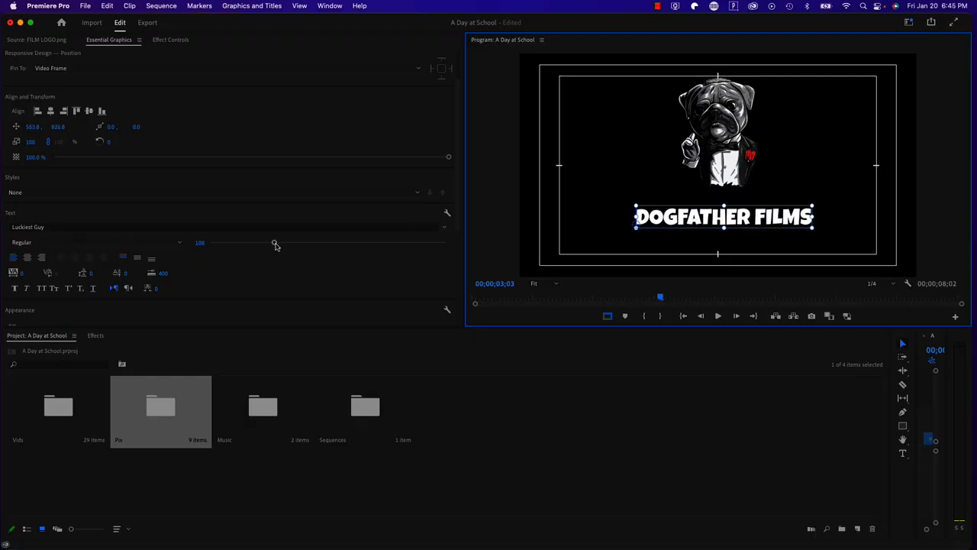
left_click_drag(275, 244, 294, 246)
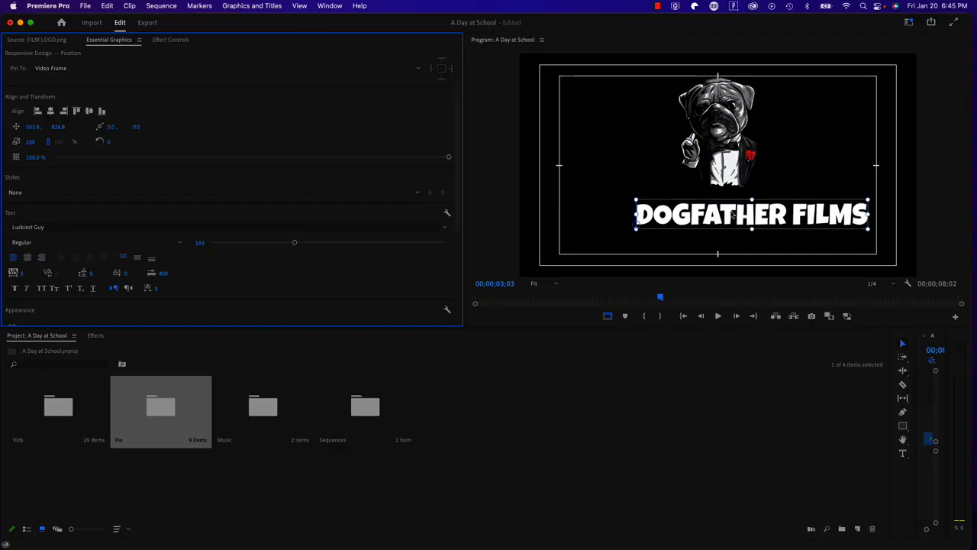
left_click_drag(738, 217, 728, 218)
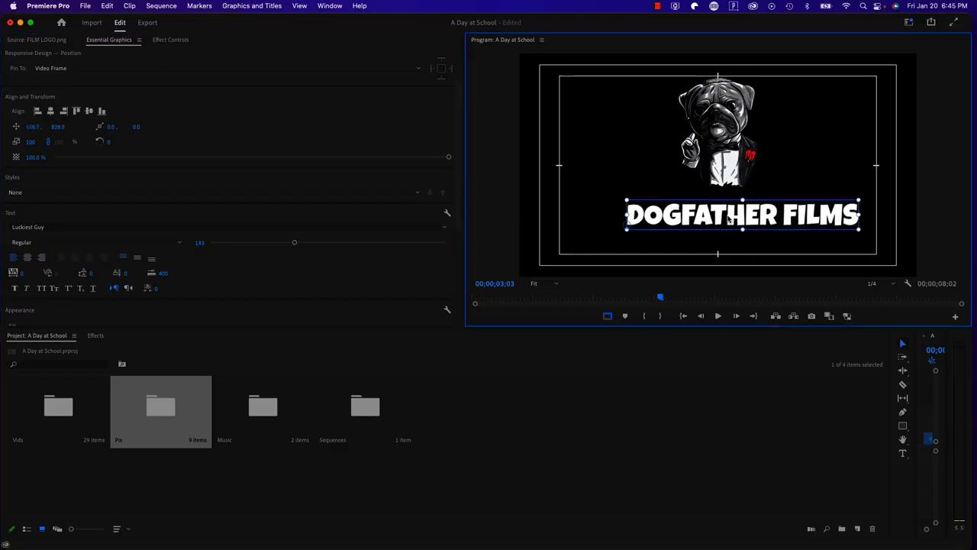
left_click(51, 112)
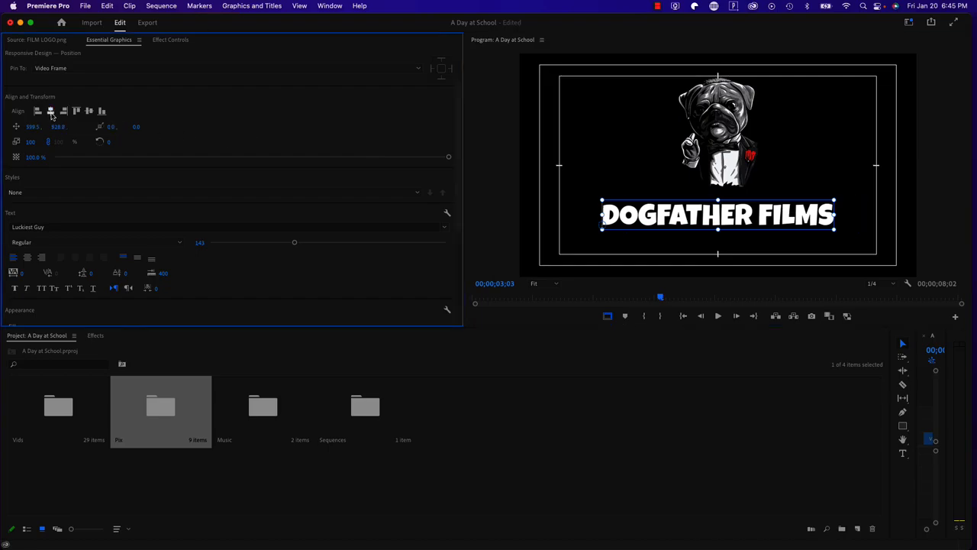
key("super+Down")
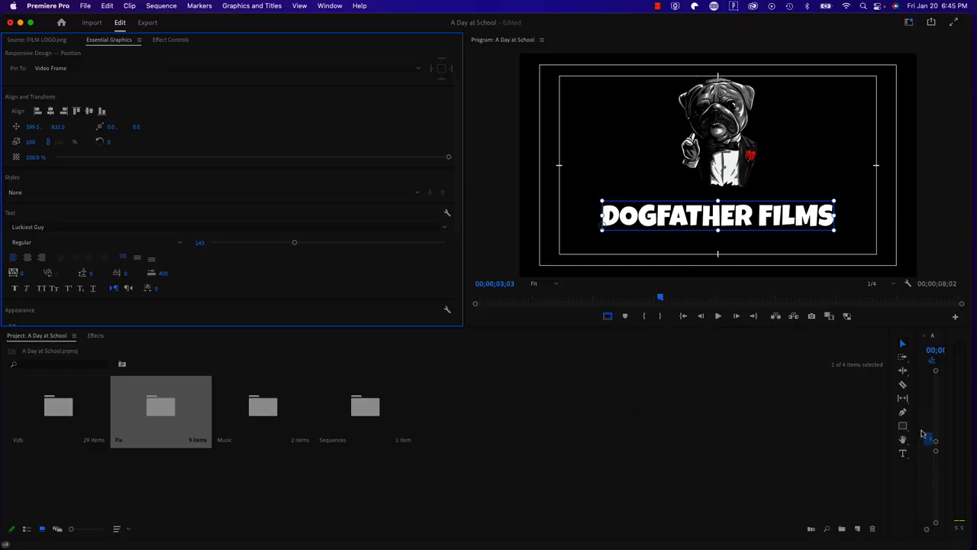
- Widen the timeline and move the DOGFATHER FILMS clip to the sequence start, directly above the FILM LOGO.png clip
left_click_drag(916, 426, 431, 435)
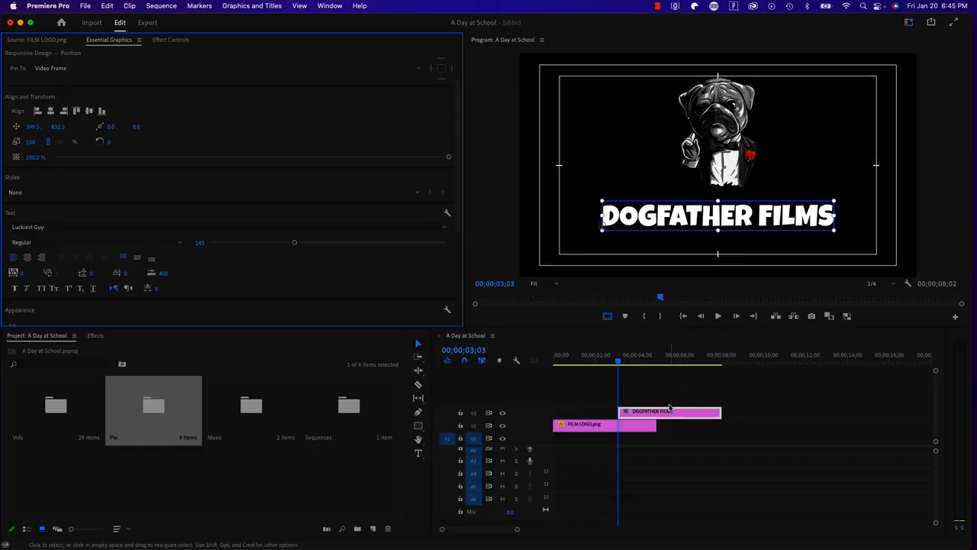
left_click(579, 429)
key("space")
key("space")
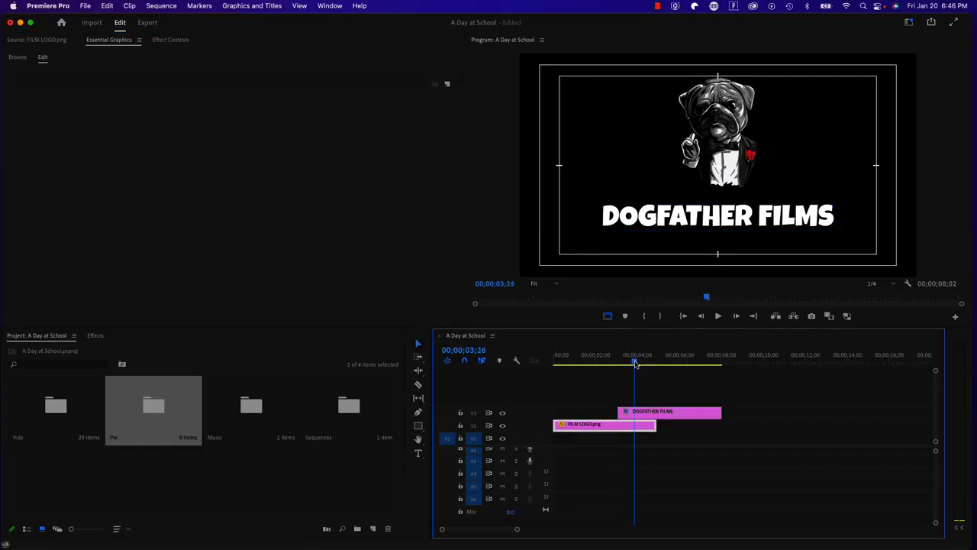
left_click(650, 417)
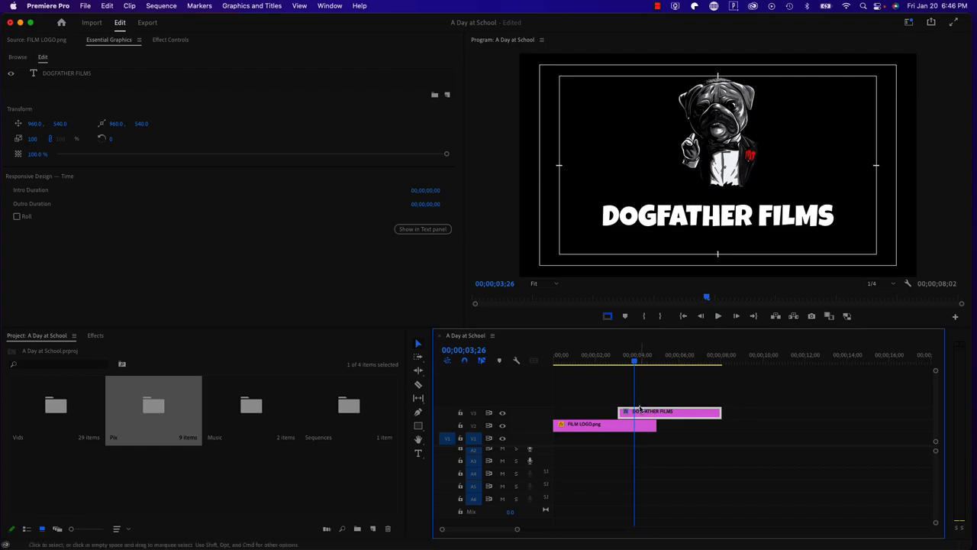
left_click_drag(669, 415, 605, 384)
- Scrub the current time indicator back and forth over the title and logo clips, then return it to the sequence start
left_click(756, 361)
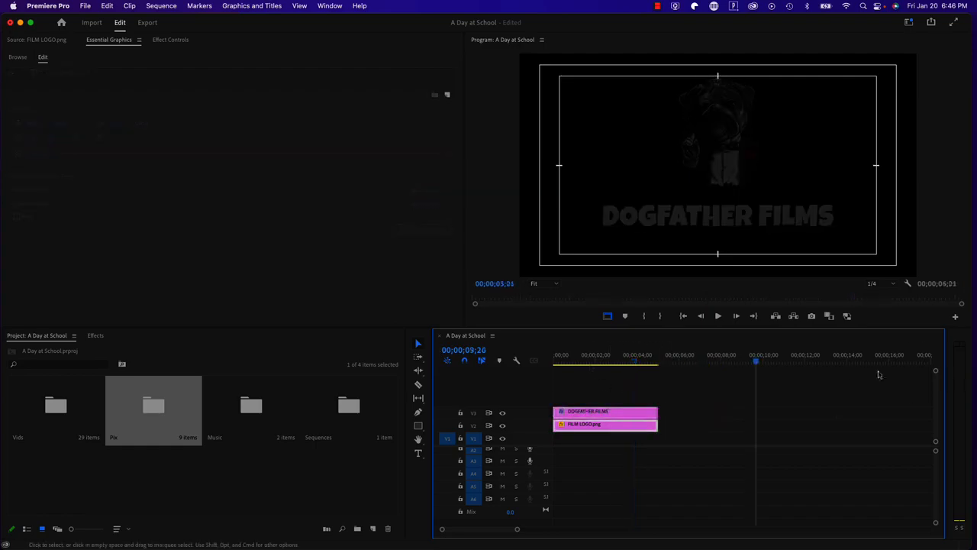
left_click_drag(758, 365, 726, 365)
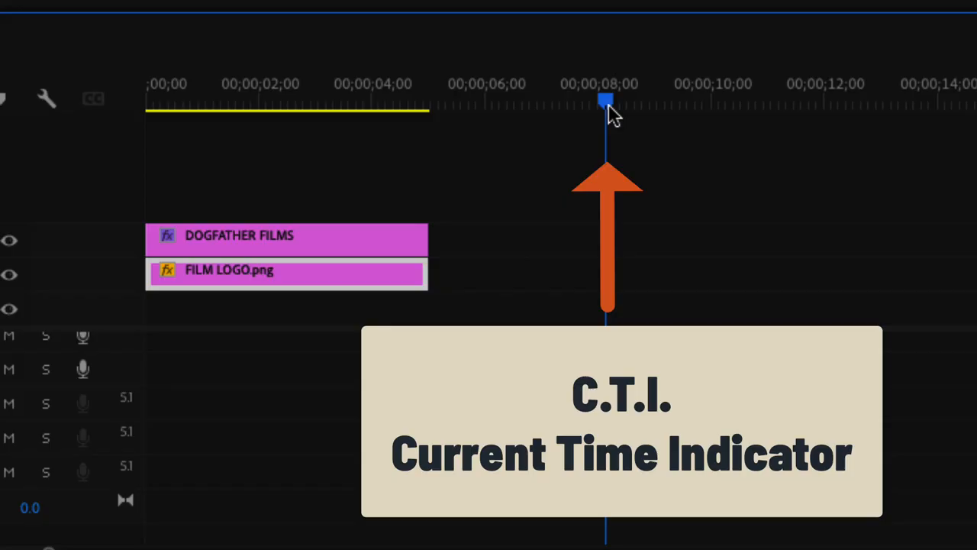
left_click_drag(613, 114, 213, 122)
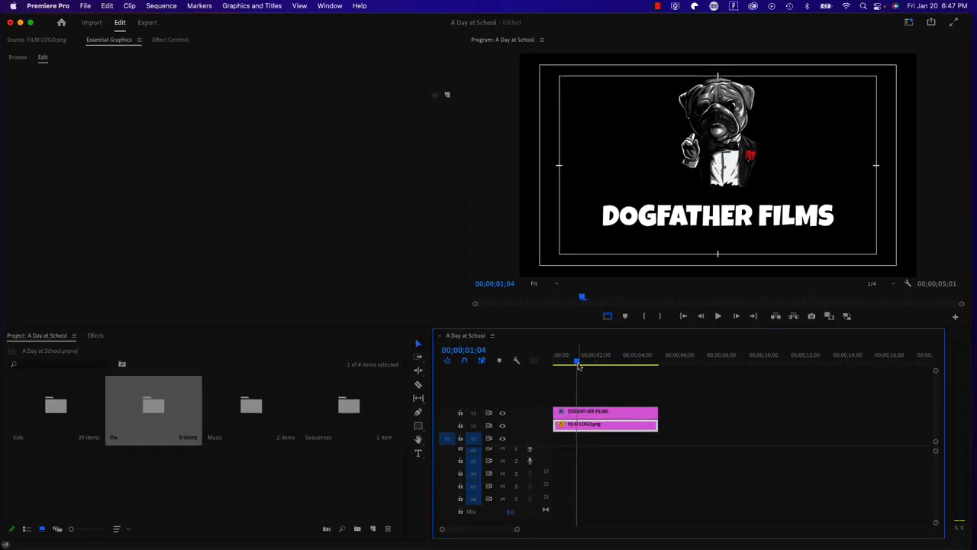
left_click_drag(579, 366, 600, 362)
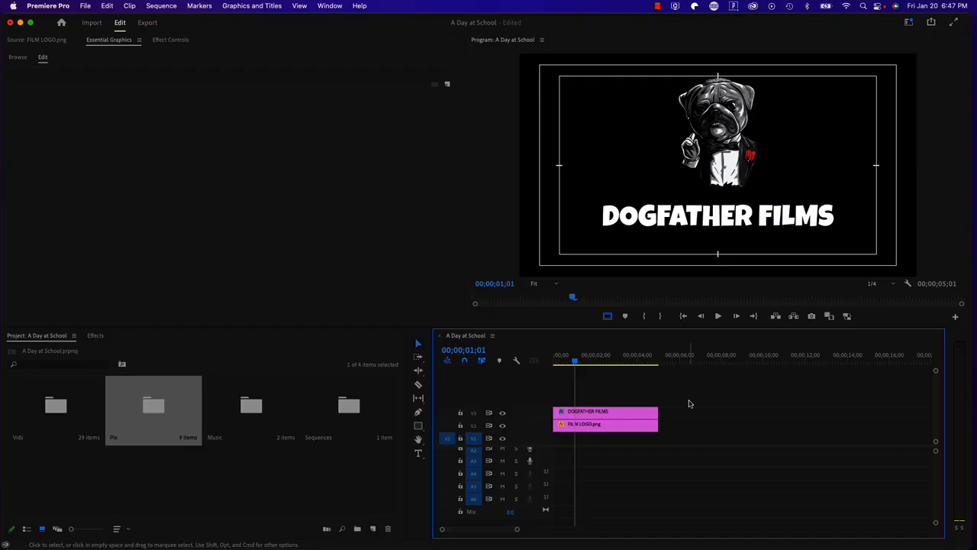
left_click(617, 412)
left_click(617, 427)
left_click_drag(576, 362, 549, 392)
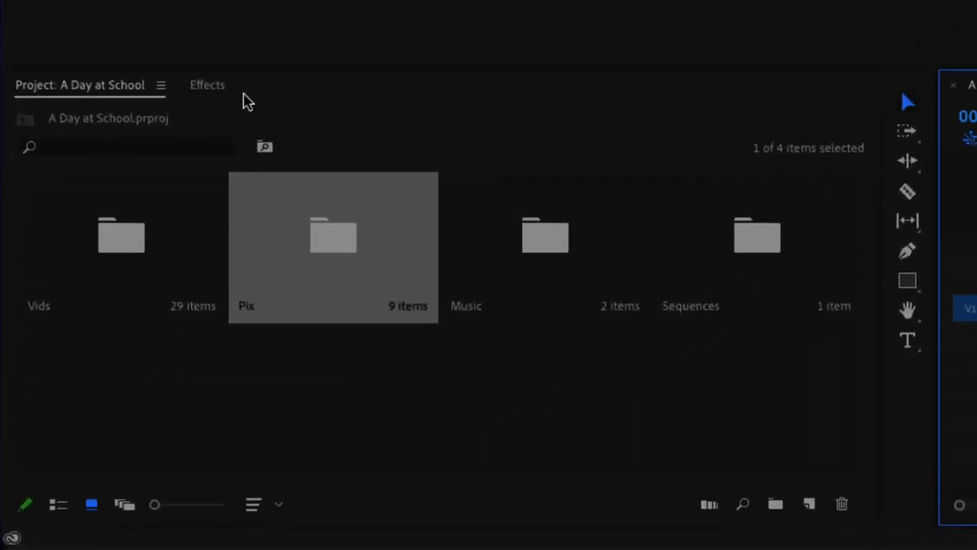
- Apply the Cross Dissolve video transition to the start of the DOGFATHER FILMS clip
left_click(210, 89)
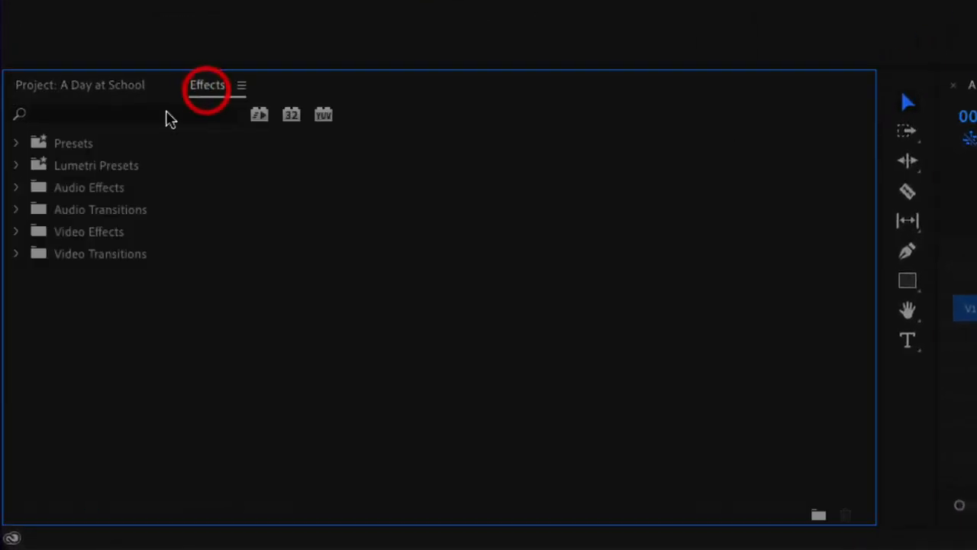
left_click(16, 255)
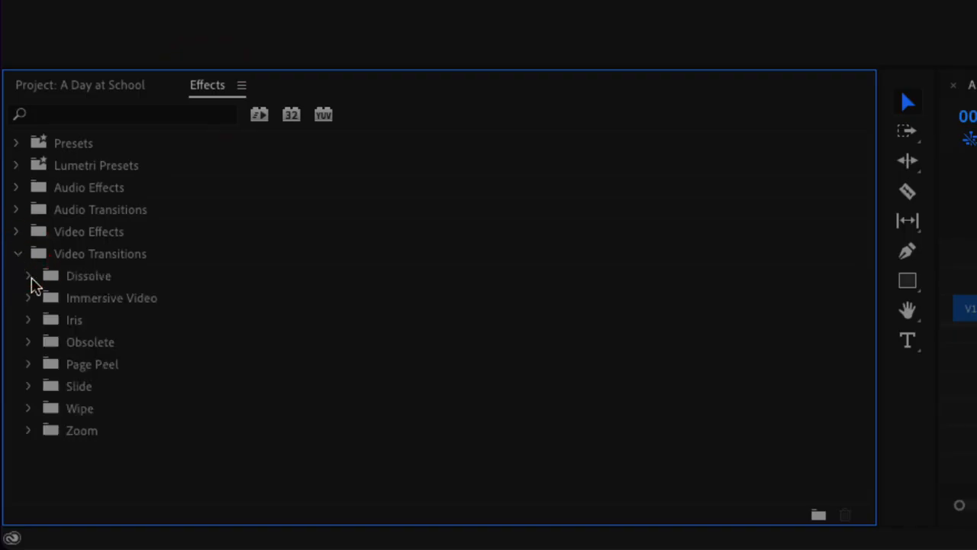
left_click(28, 276)
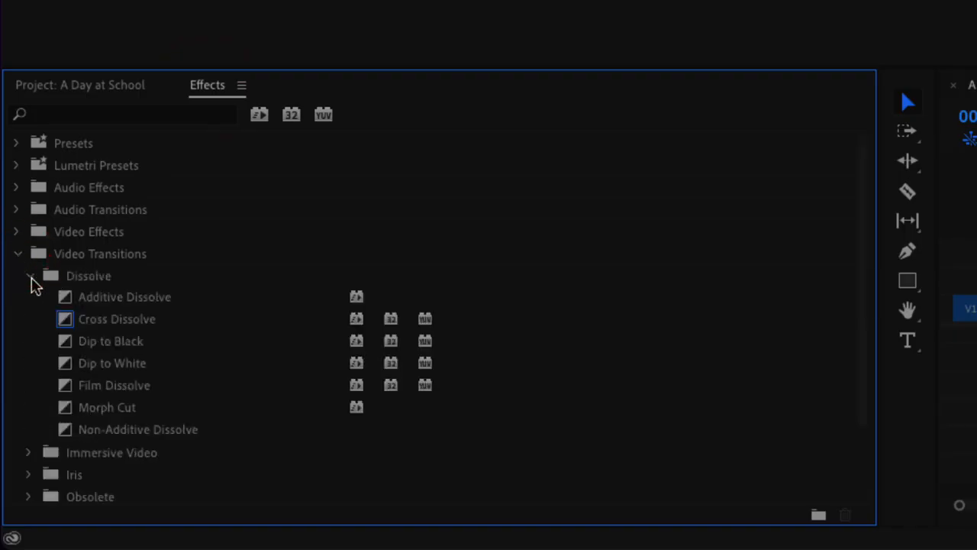
left_click(67, 319)
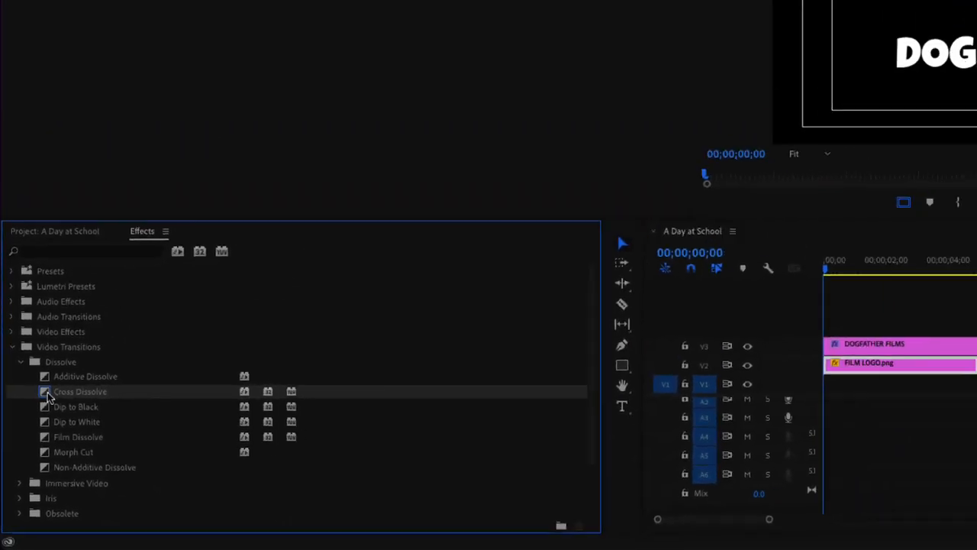
left_click_drag(48, 396, 841, 351)
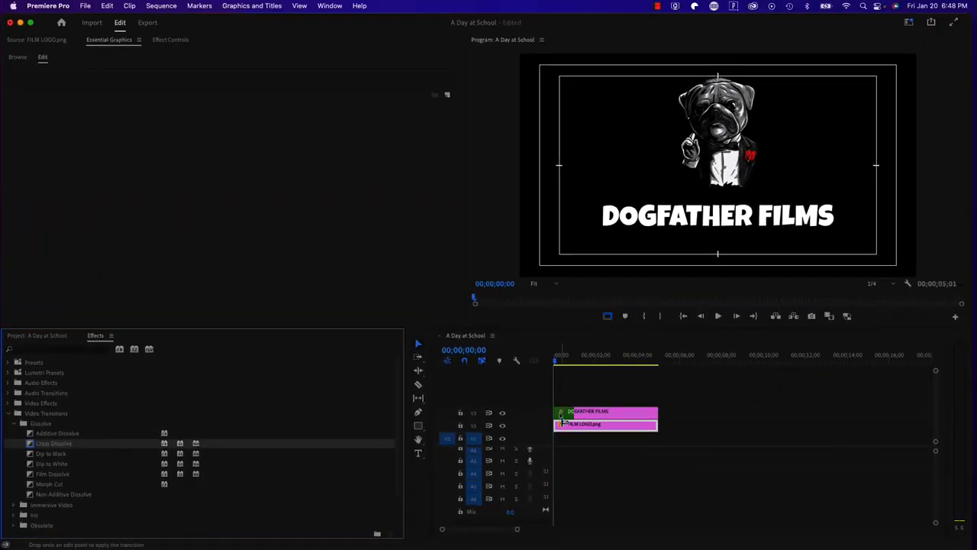
left_click_drag(562, 418, 562, 418)
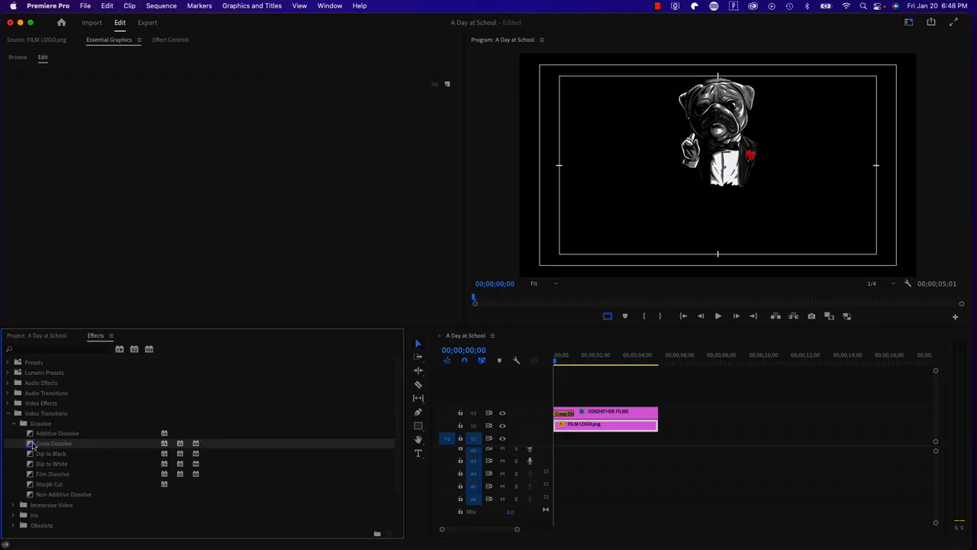
- Add Cross Dissolve to the end of the DOGFATHER FILMS clip and to both the start and end of the FILM LOGO.png clip
left_click_drag(33, 445, 659, 413)
left_click_drag(30, 445, 562, 429)
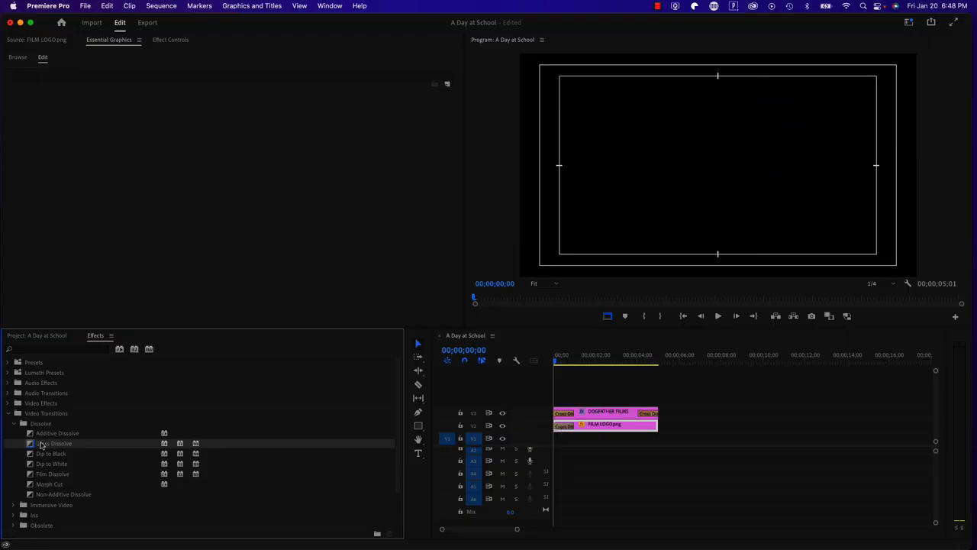
left_click_drag(29, 447, 655, 430)
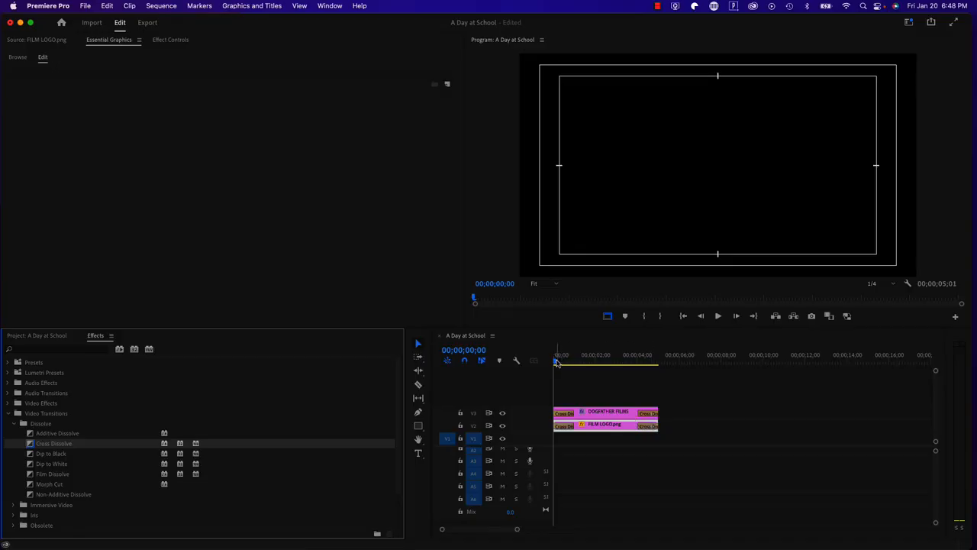
- Play the logo shot from the start to preview its fades and leave the playhead just past the clips at 00;00;05;27
left_click_drag(556, 364, 530, 367)
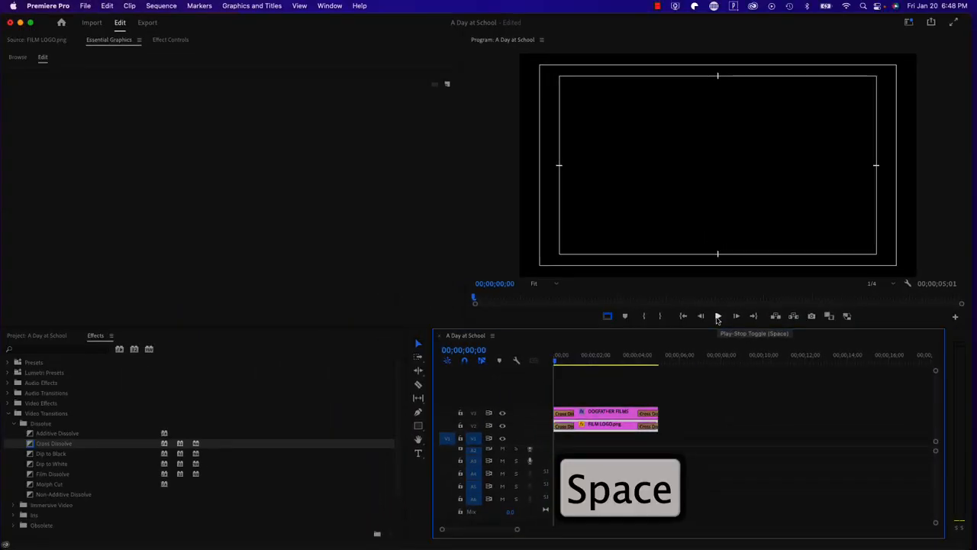
key("space")
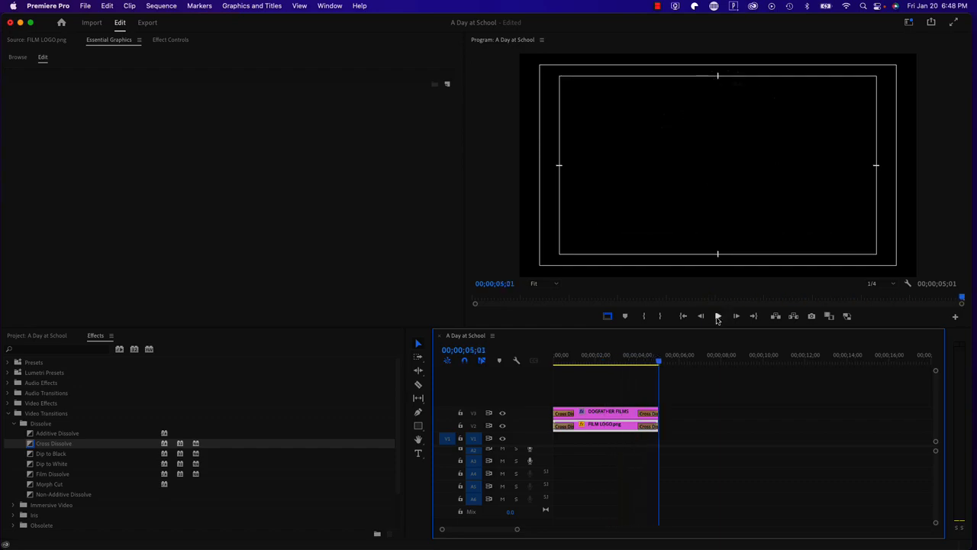
left_click_drag(610, 358, 523, 365)
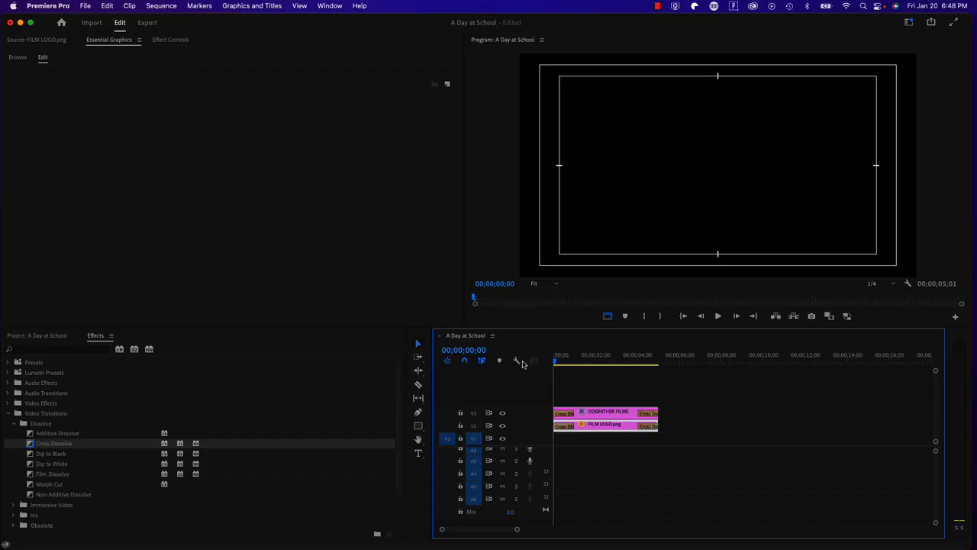
left_click_drag(564, 368, 676, 372)
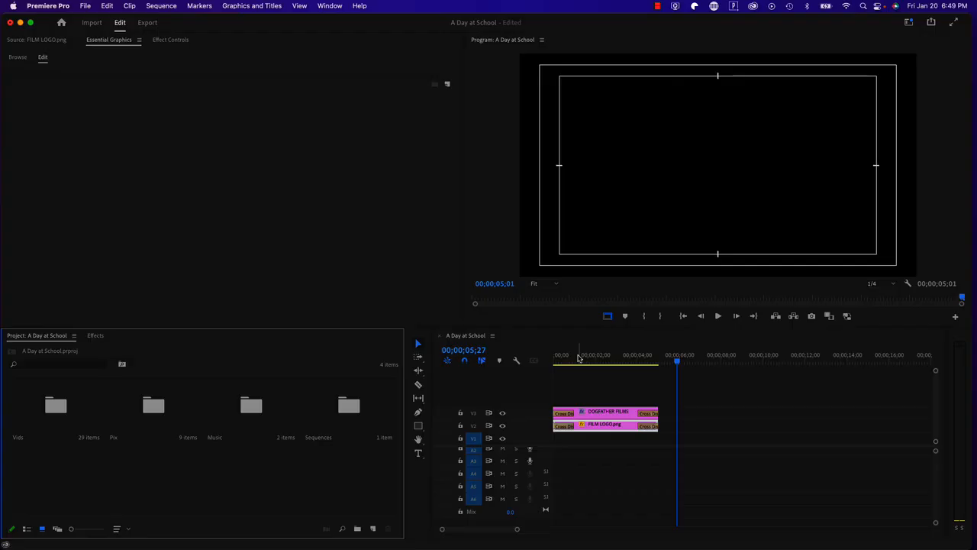
- Open the Vids bin, load 1594301_headedToSchool.mp4 into the Source monitor, and move the bin window clear of the preview
left_click_drag(560, 360, 672, 364)
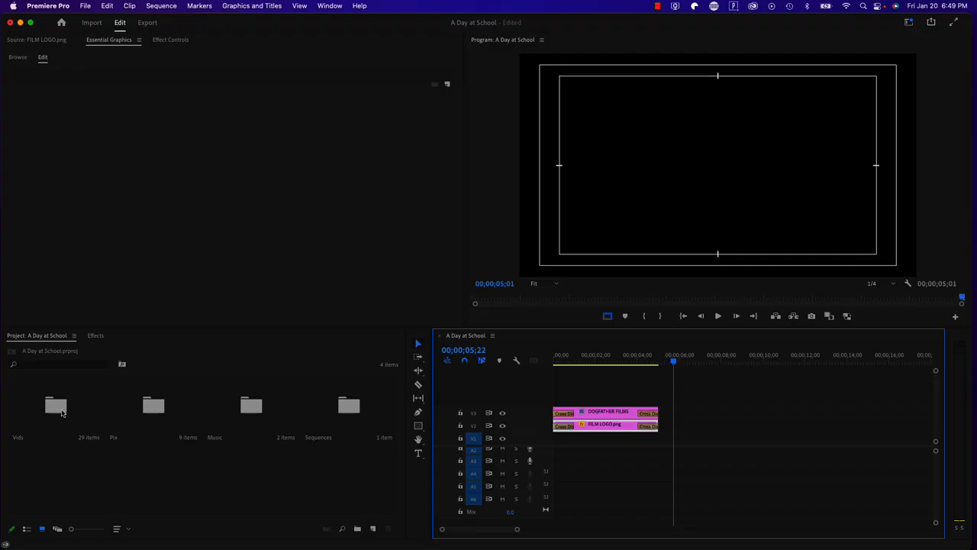
double_click(61, 412)
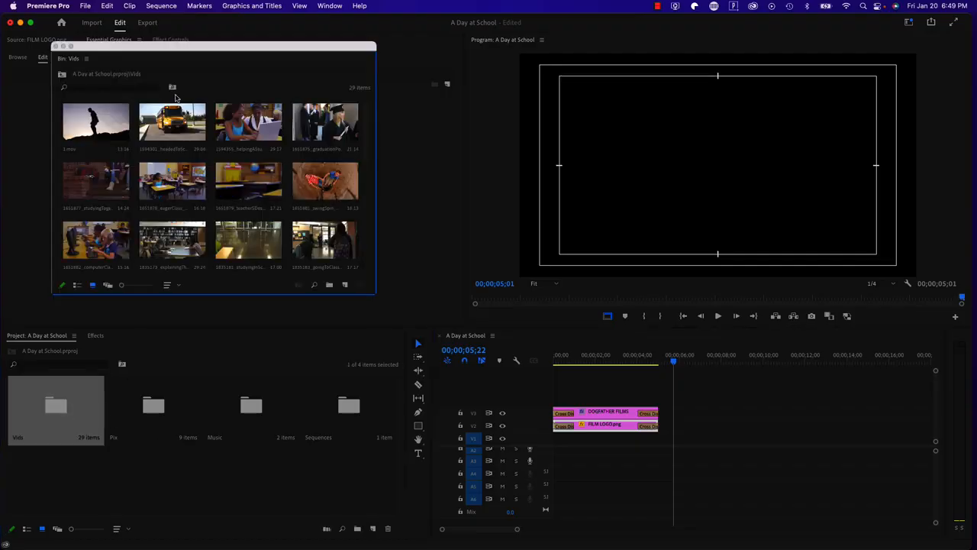
left_click_drag(200, 49, 259, 78)
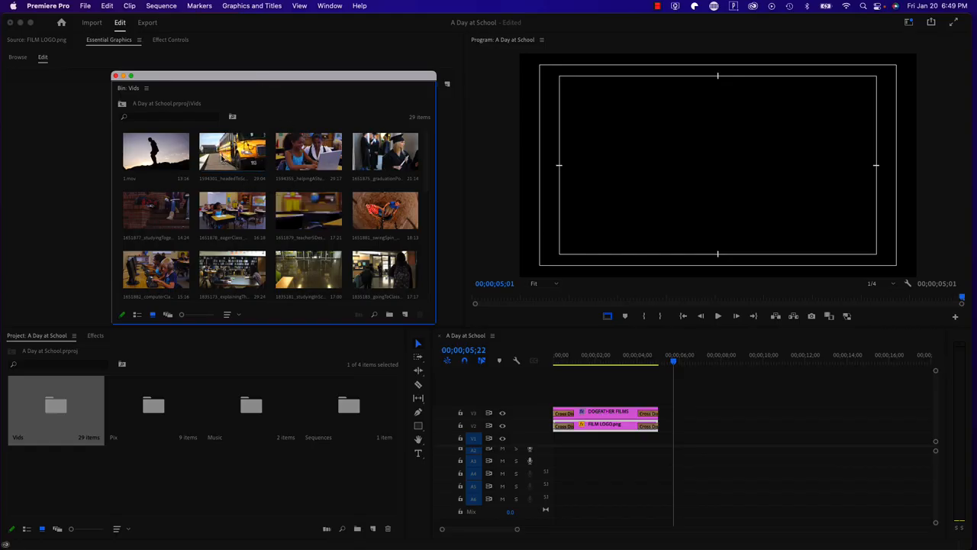
left_click_drag(240, 78, 372, 161)
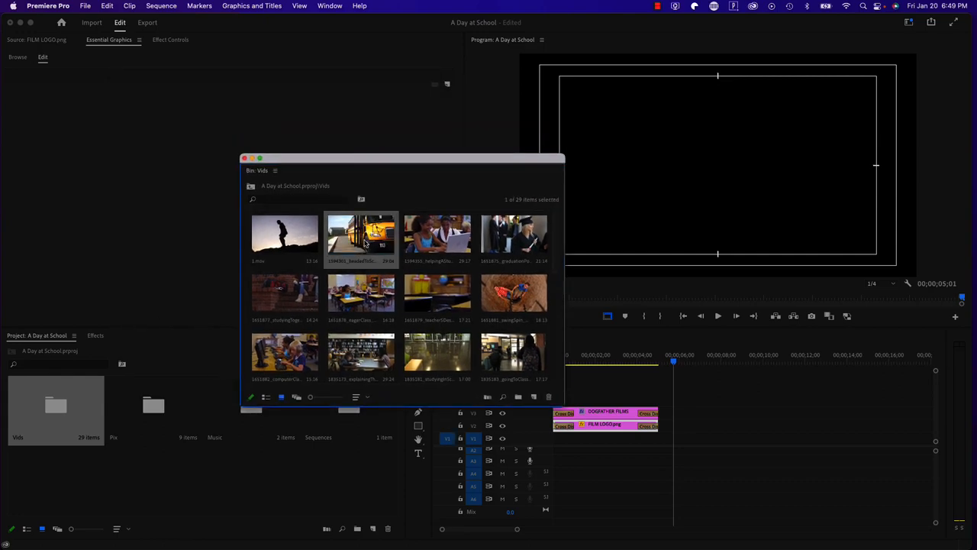
double_click(365, 243)
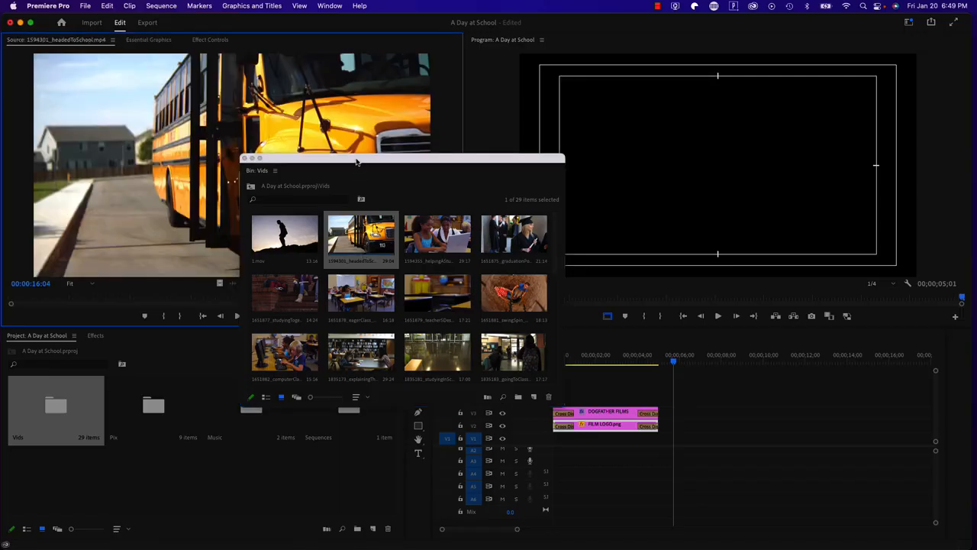
left_click_drag(356, 161, 755, 34)
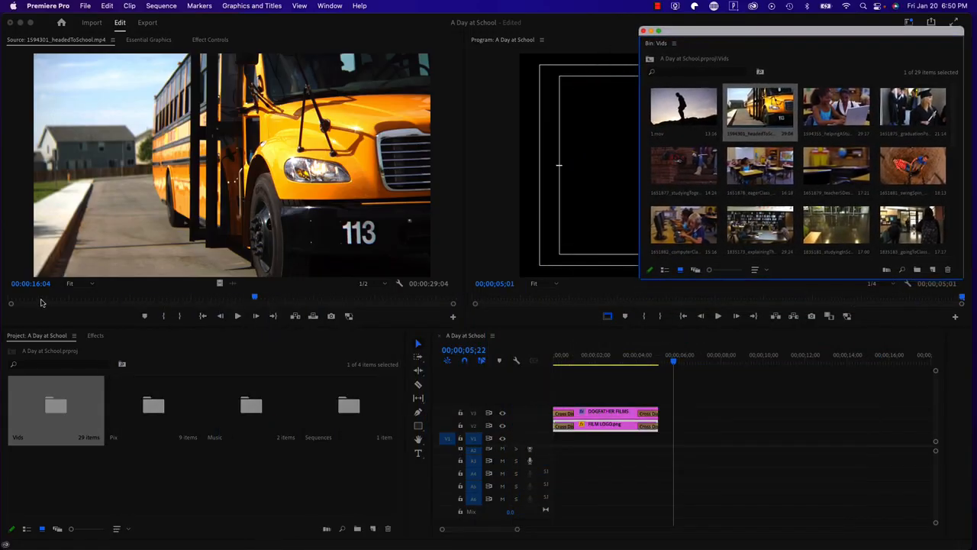
- Place only the video of 1594301_headedToSchool.mp4, from its first frame, on V2 directly after FILM LOGO.png and close the bin
left_click_drag(37, 301, 11, 303)
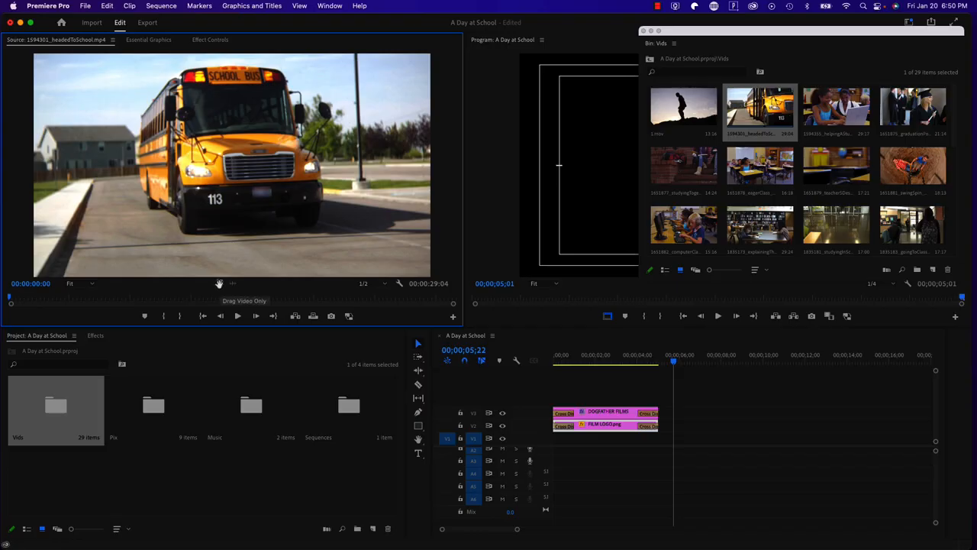
left_click_drag(220, 286, 682, 430)
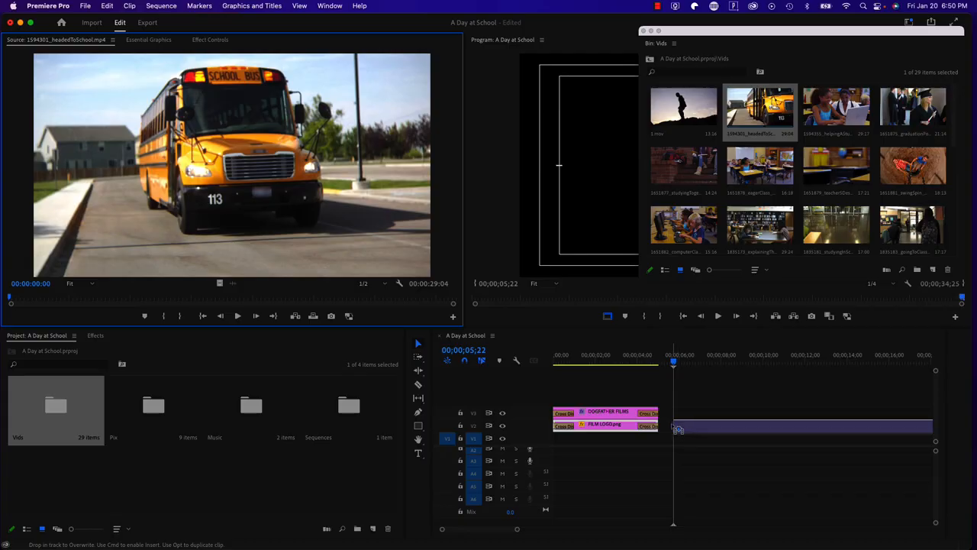
left_click_drag(671, 429, 664, 424)
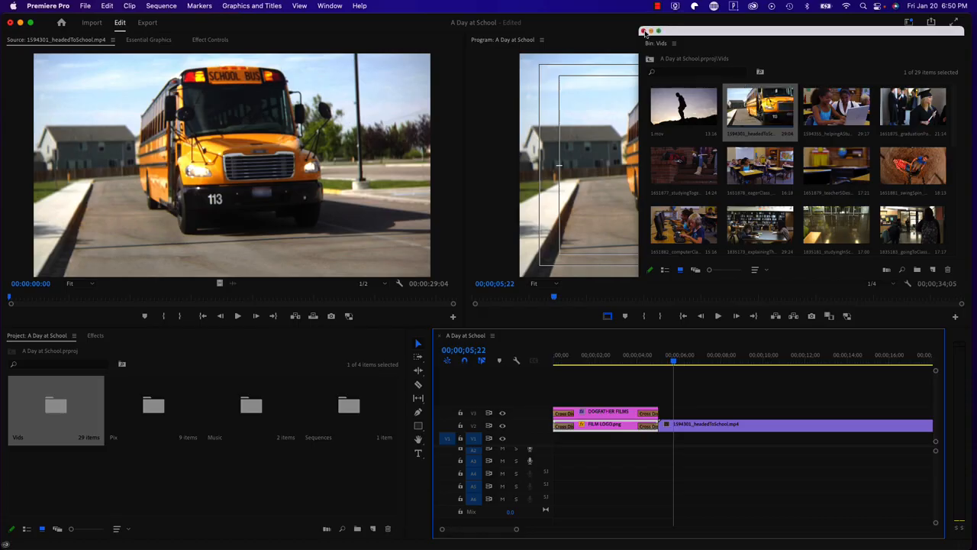
left_click(643, 32)
- Play the sequence from the start through the logo into the school bus clip, stopping at 00;00;12;25
left_click_drag(620, 358, 536, 364)
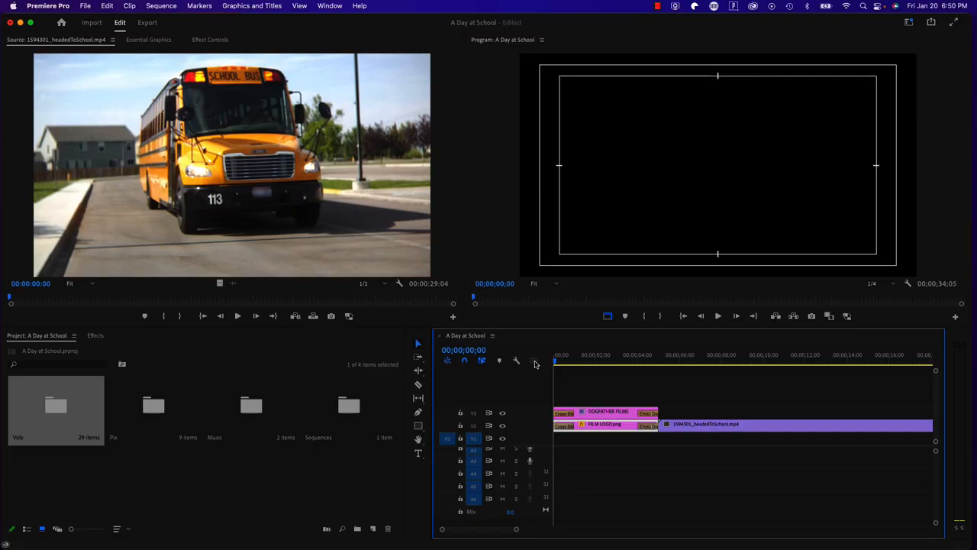
key("space")
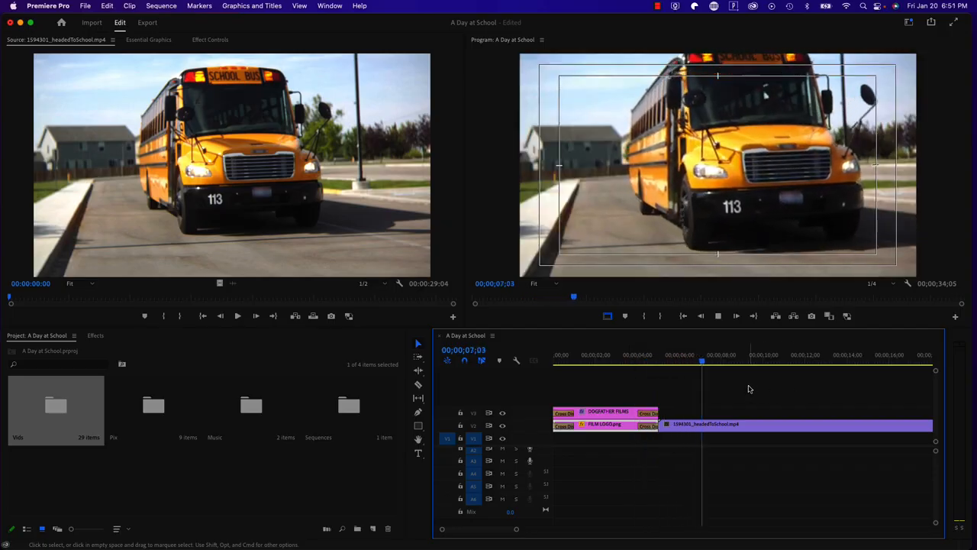
scroll(750, 389, "right", 1)
scroll(749, 390, "right", 4)
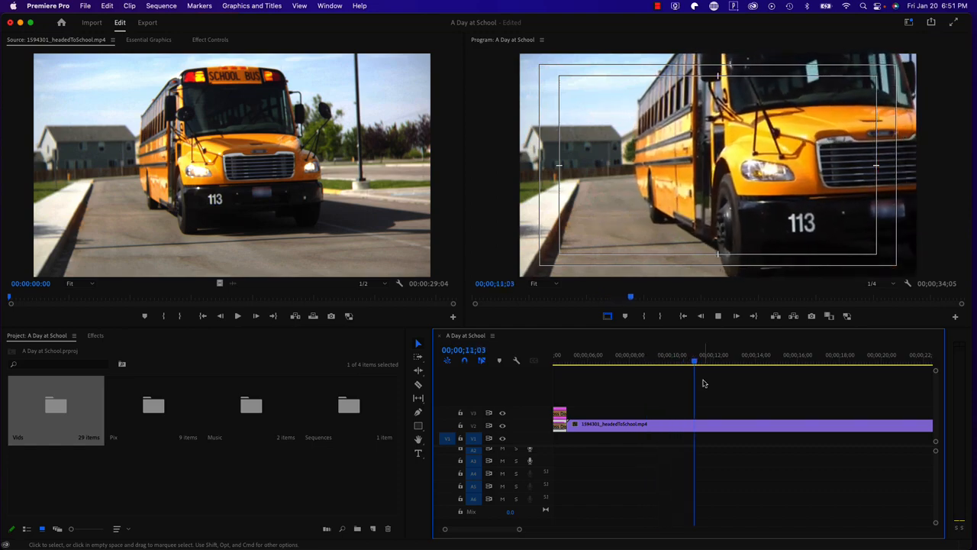
key("space")
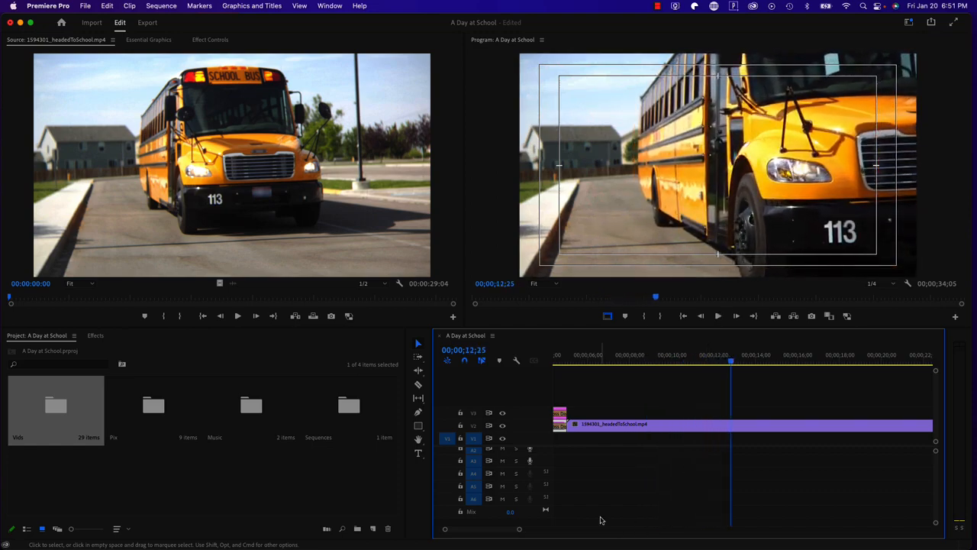
- Zoom the timeline out and in until the logo clips and the whole school bus clip fit in view
left_click_drag(519, 532, 525, 532)
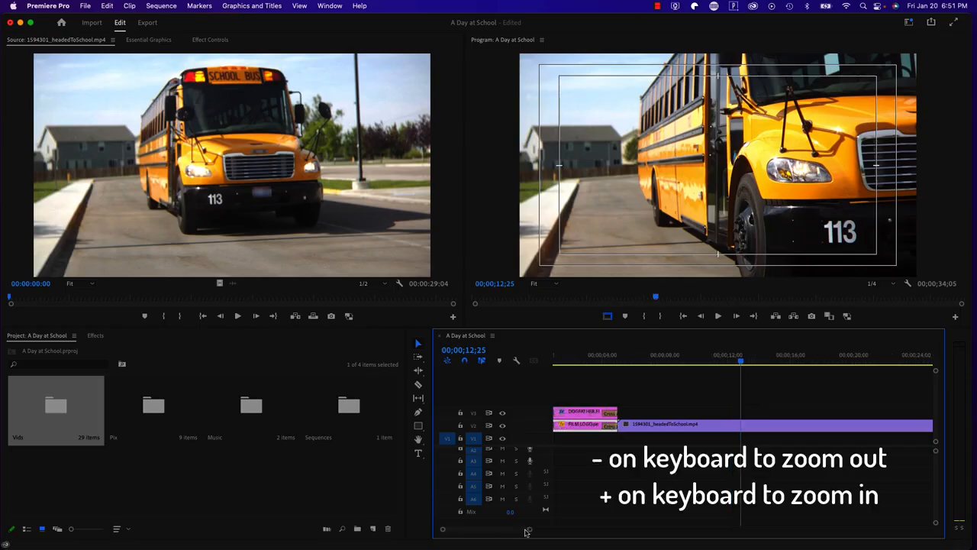
key("minus")
key("minus")
key("minus")
key("minus")
key("minus")
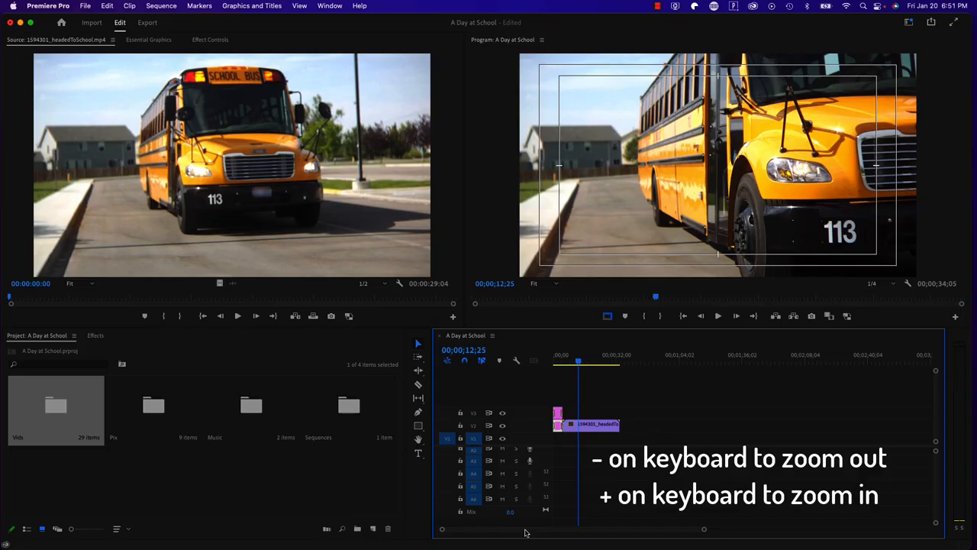
key("equal")
key("equal")
key("equal")
key("equal")
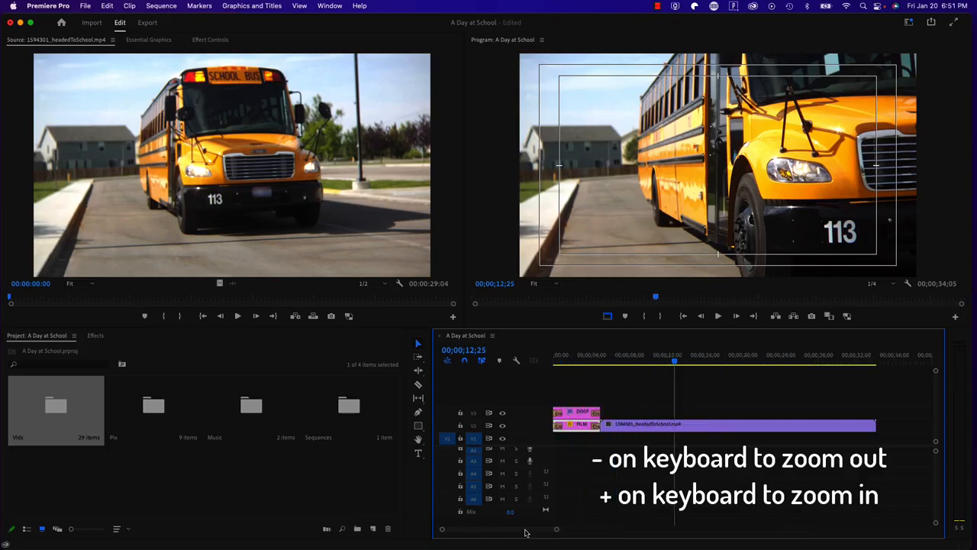
key("equal")
key("minus")
key("equal")
key("minus")
key("minus")
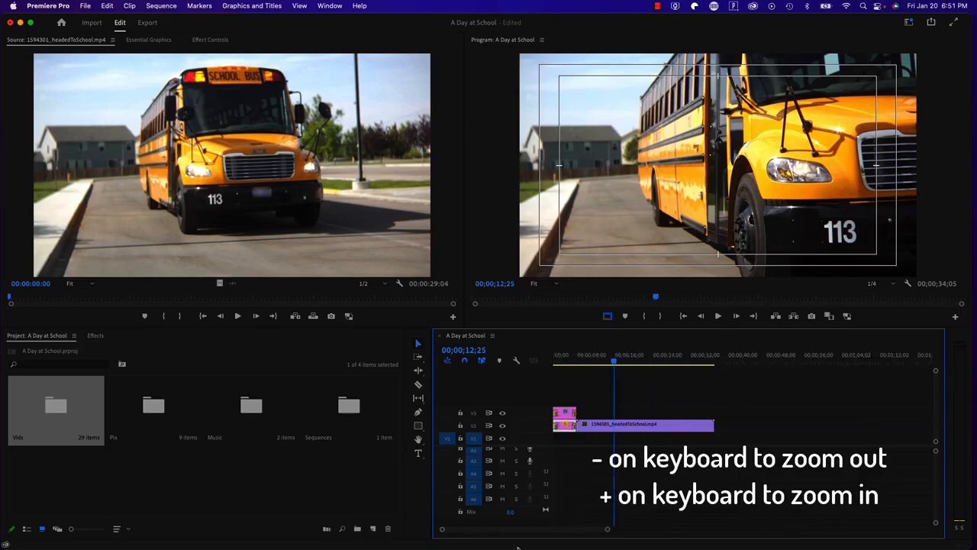
left_click_drag(609, 532, 646, 537)
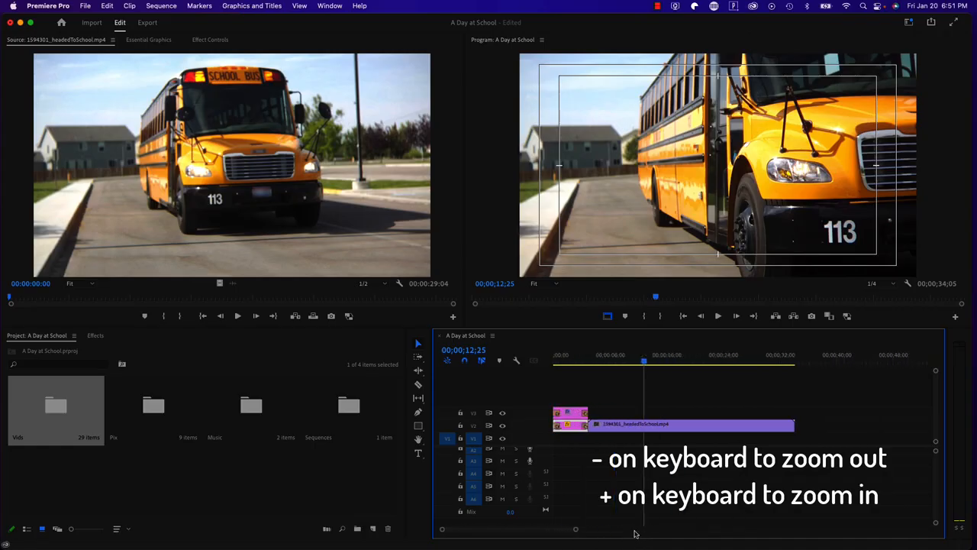
key("minus")
key("minus")
key("equal")
key("equal")
key("minus")
key("minus")
key("equal")
key("equal")
key("minus")
- Trim the start of the headedToSchool clip on V2 to the playhead at 00;00;12;07
left_click(652, 426)
left_click_drag(596, 361, 620, 406)
left_click(649, 428)
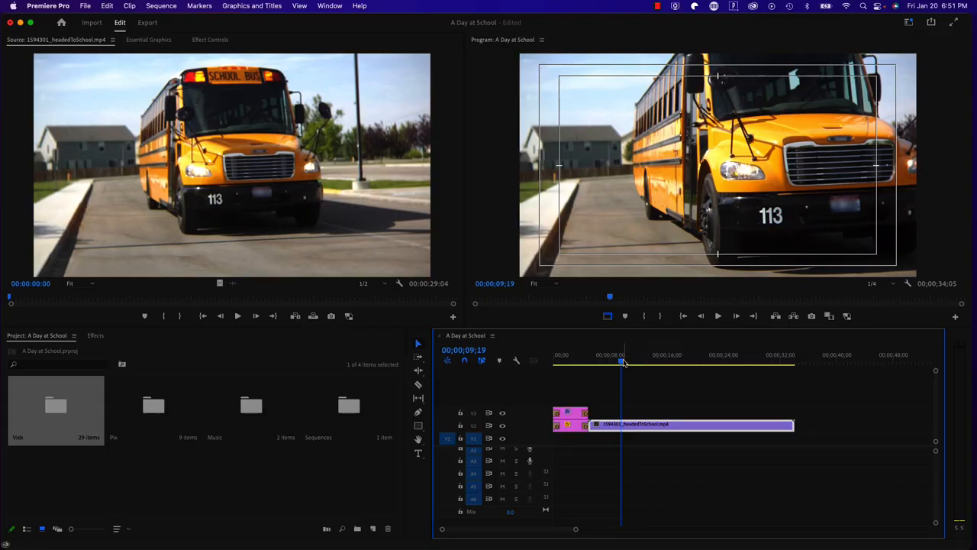
left_click_drag(623, 363, 642, 365)
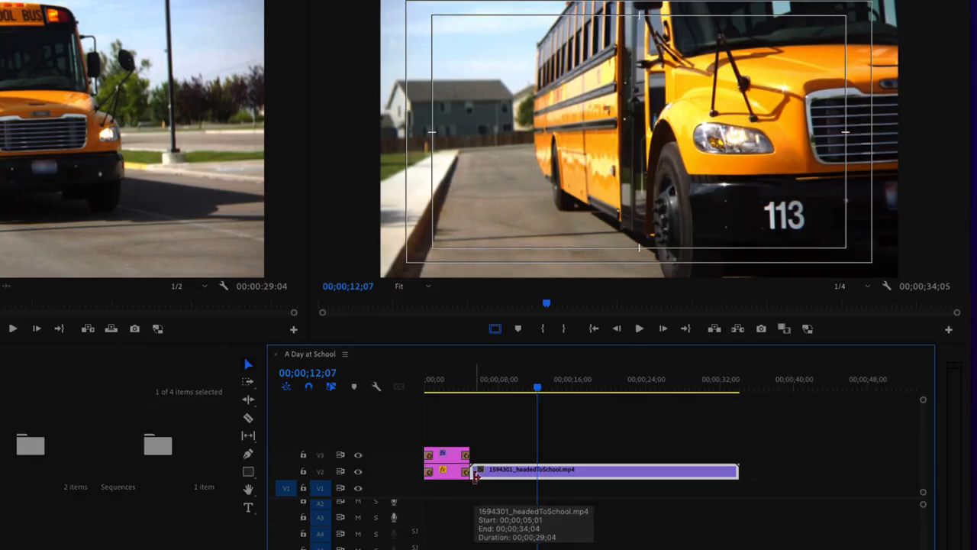
left_click_drag(475, 475, 544, 475)
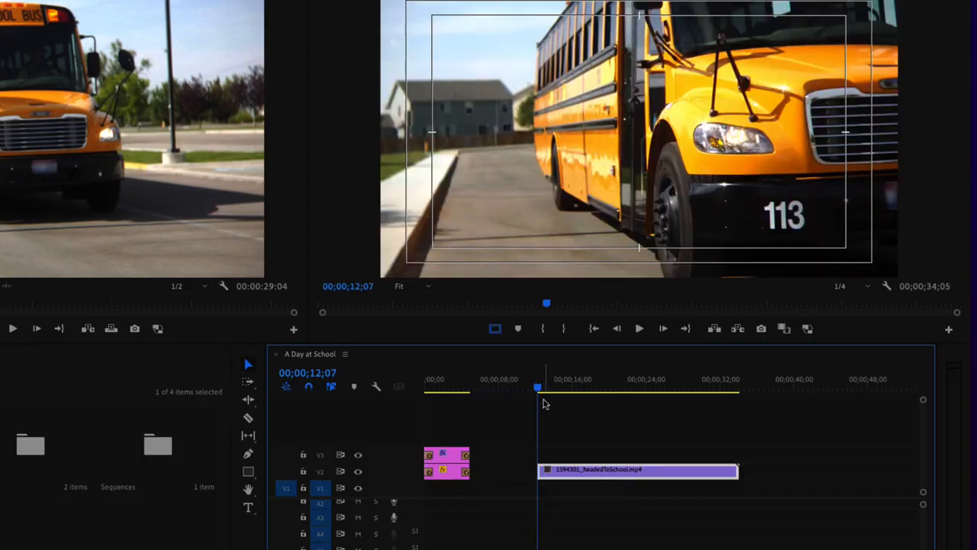
- Trim the end of the headedToSchool clip to 00;00;26;12 and move the clip back against the end of FILM LOGO.png
left_click_drag(541, 389, 669, 400)
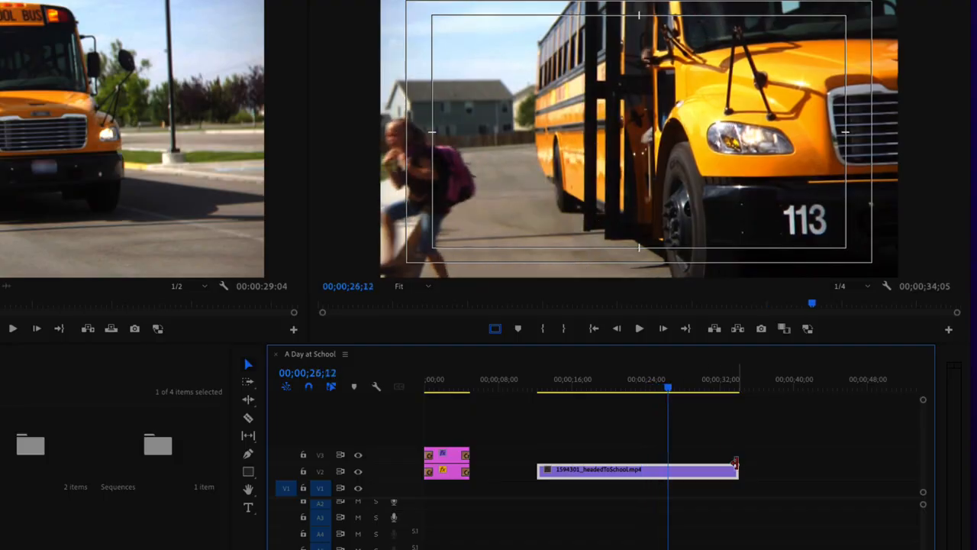
left_click_drag(734, 468, 662, 469)
left_click(569, 442)
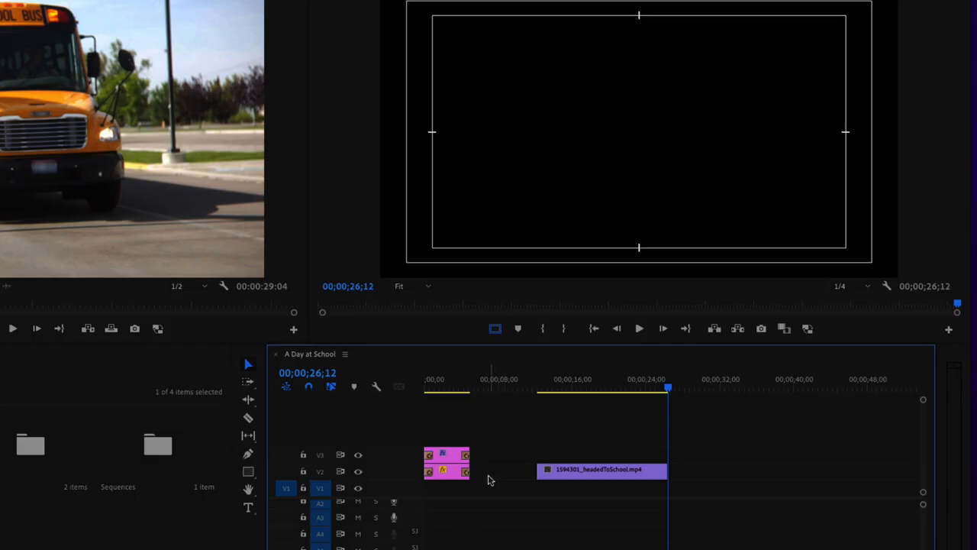
left_click_drag(571, 473, 508, 471)
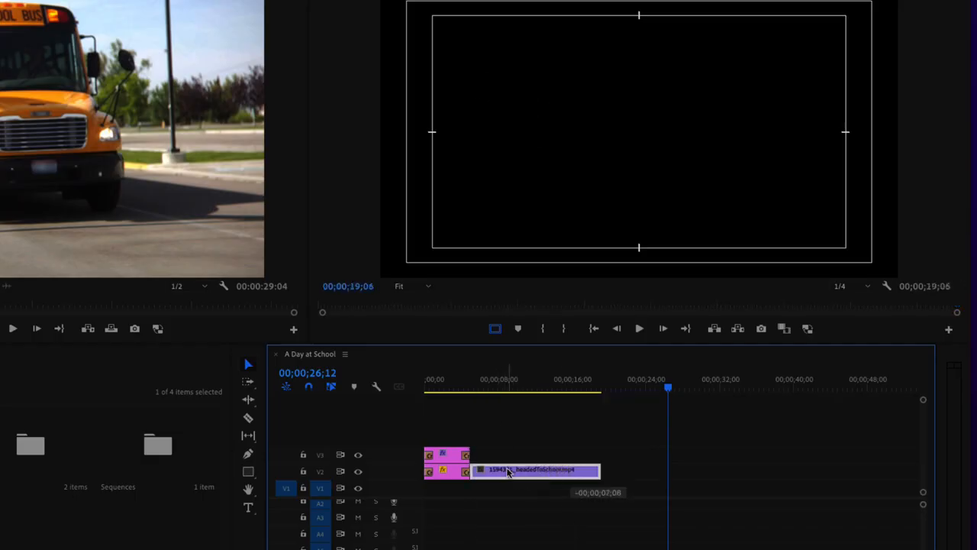
- Play the sequence from the middle of the logo shot through the trimmed bus clip, stopping at 00;00;18;19
left_click(456, 389)
left_click(450, 389)
left_click(642, 330)
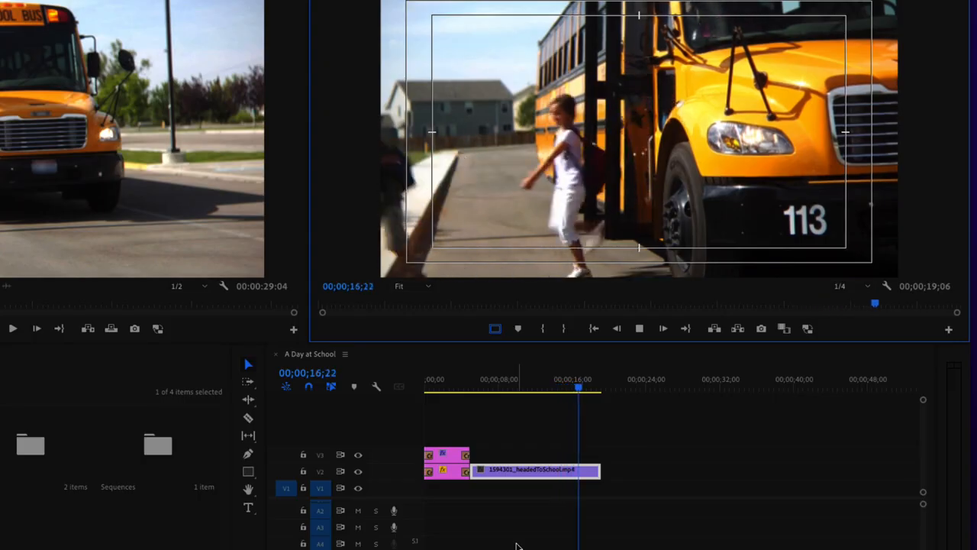
key("space")
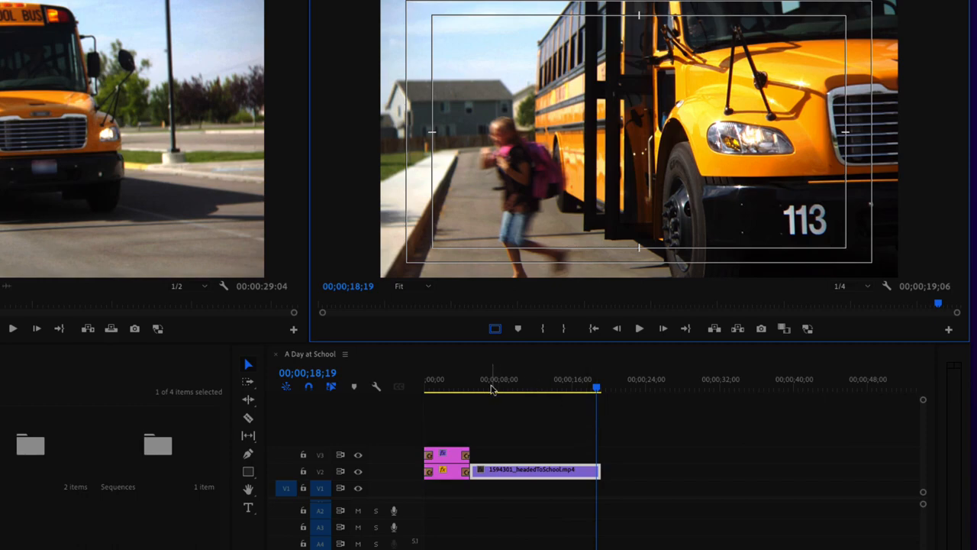
- Trim the start of the headedToSchool clip to 00;00;14;05, preview it, and close the gap after the logo clips
left_click_drag(485, 388, 556, 394)
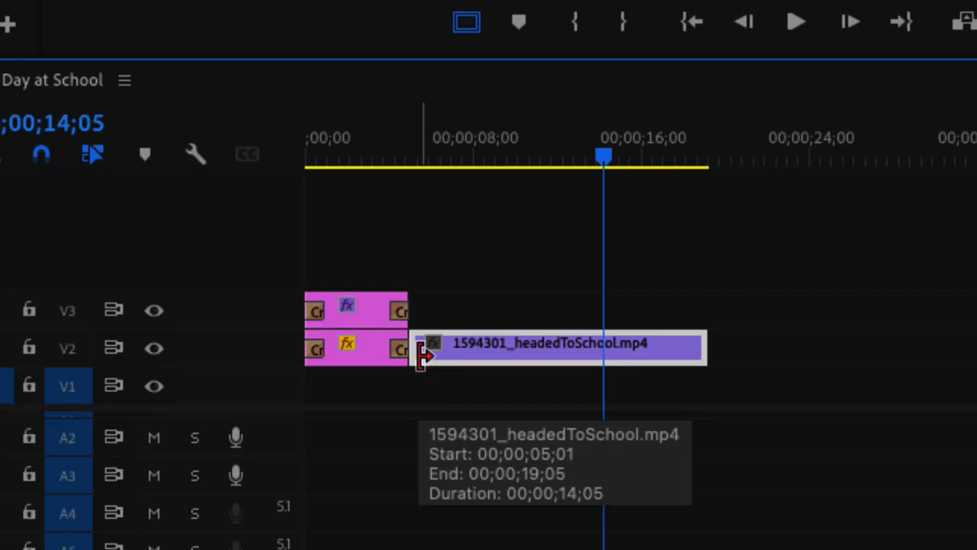
left_click_drag(422, 355, 603, 373)
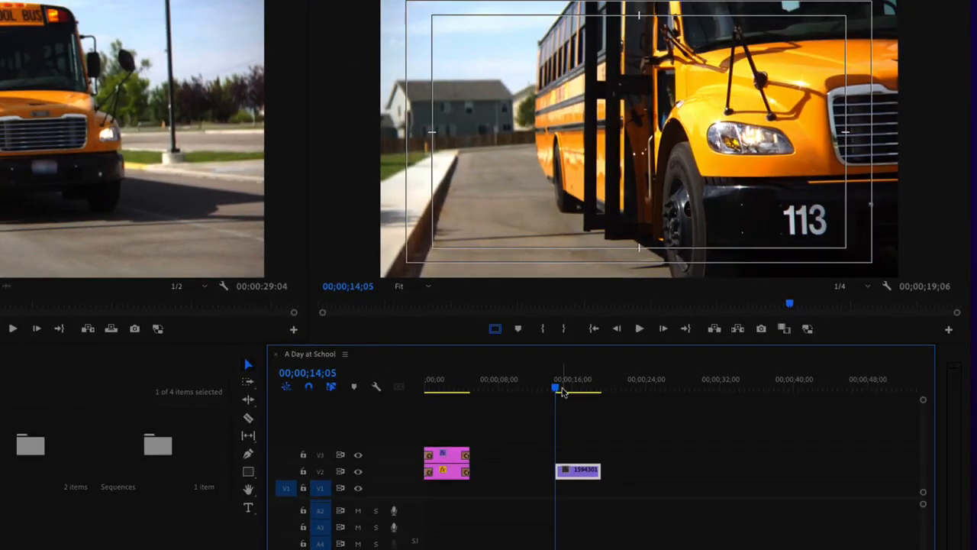
left_click(640, 329)
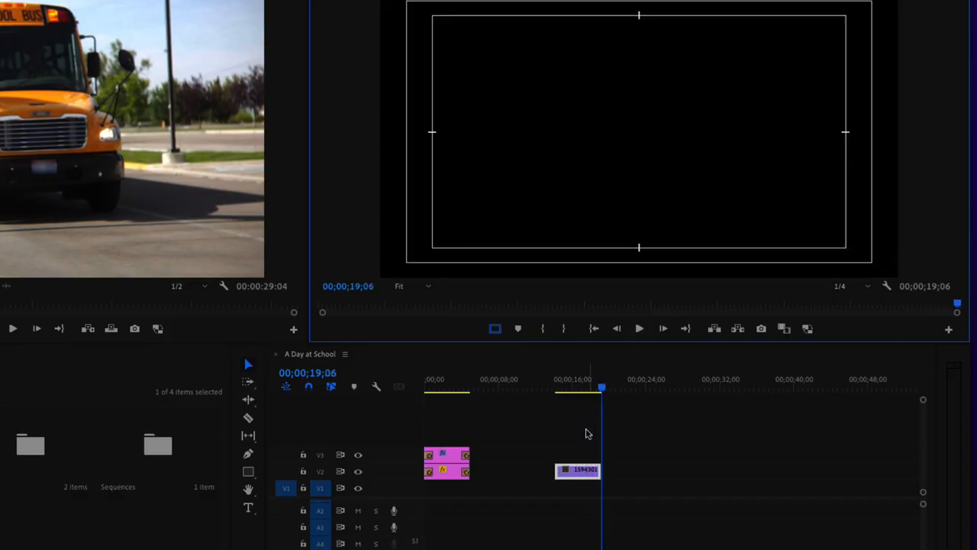
left_click_drag(568, 471, 487, 472)
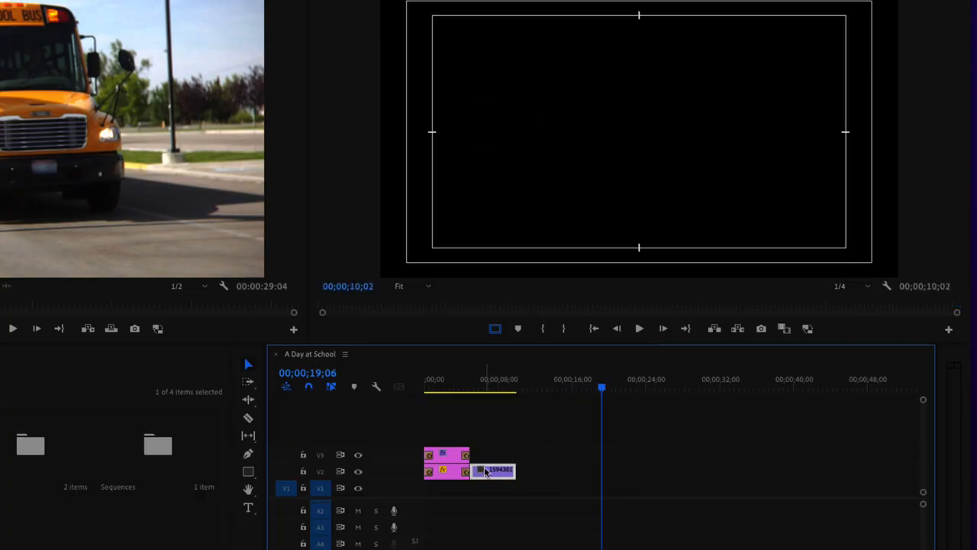
- Play from the logo shot into the shortened bus clip to check the cut, stopping at 00;00;07;25
left_click(450, 386)
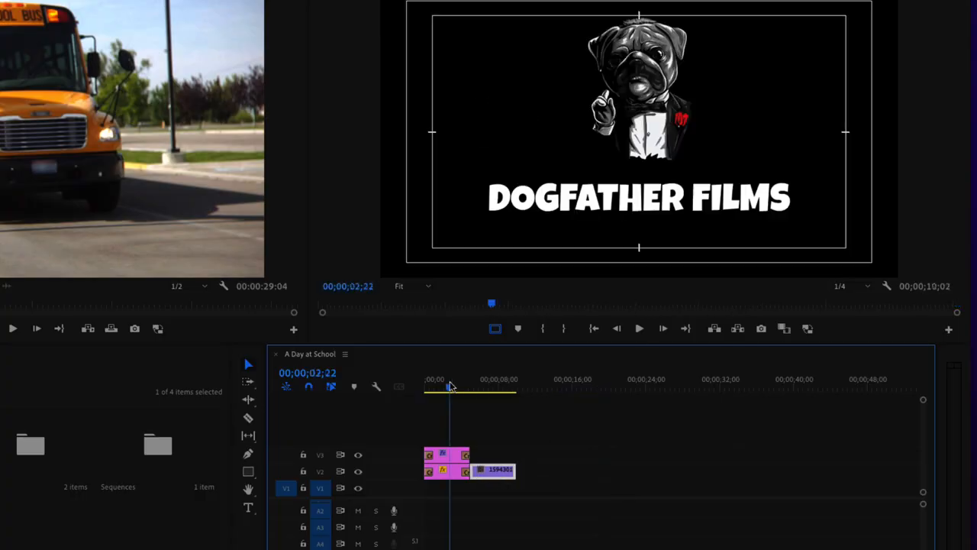
left_click(640, 328)
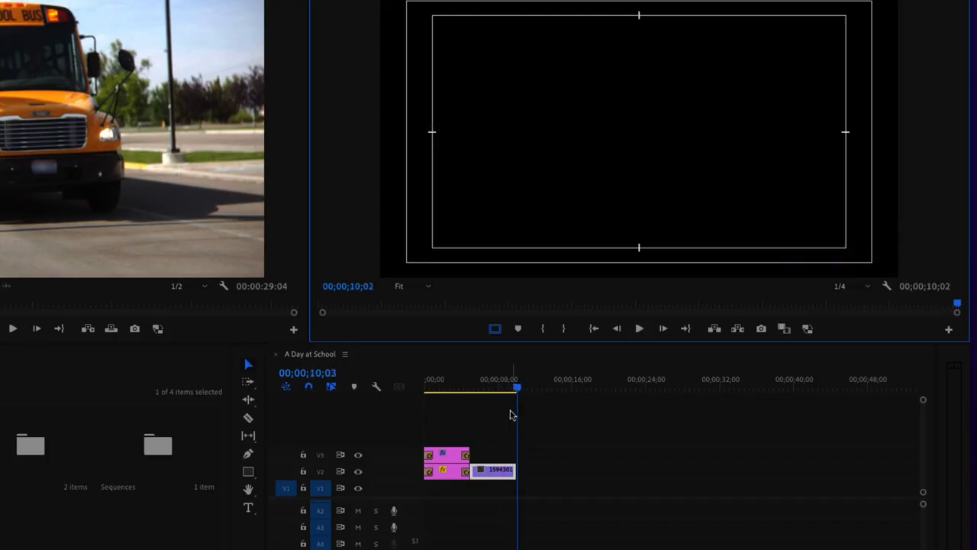
mouse_move(450, 389)
left_mouse_down()
mouse_move(473, 389)
mouse_move(453, 390)
left_mouse_up()
key("space")
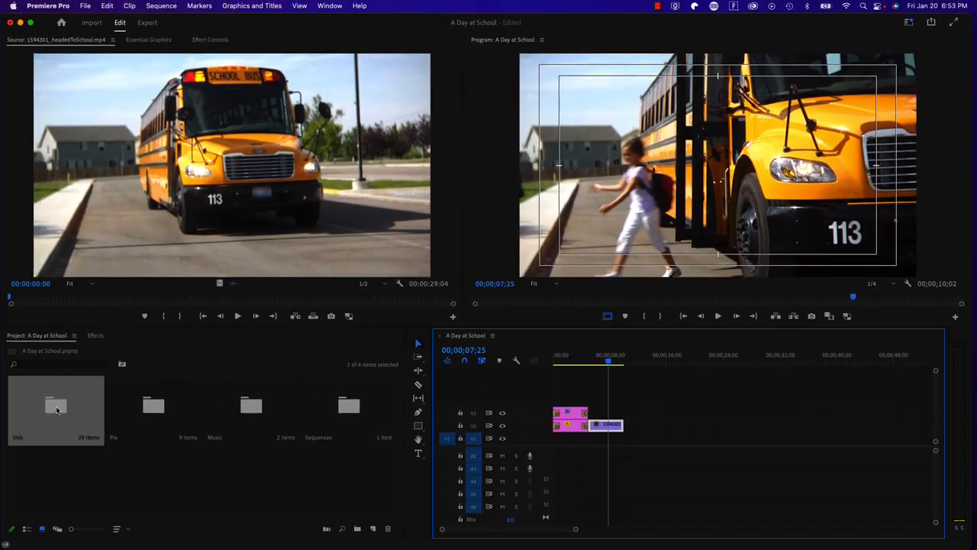
- Open the Vids bin, find the stopSign_HD_Footage clip and load it in the Source monitor
double_click(55, 410)
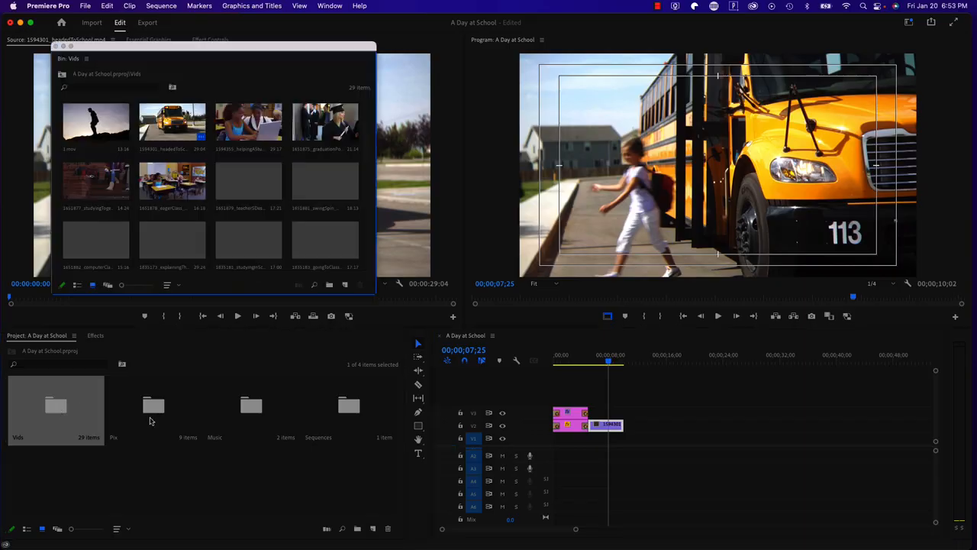
left_click_drag(239, 58, 416, 95)
left_click_drag(544, 183, 545, 218)
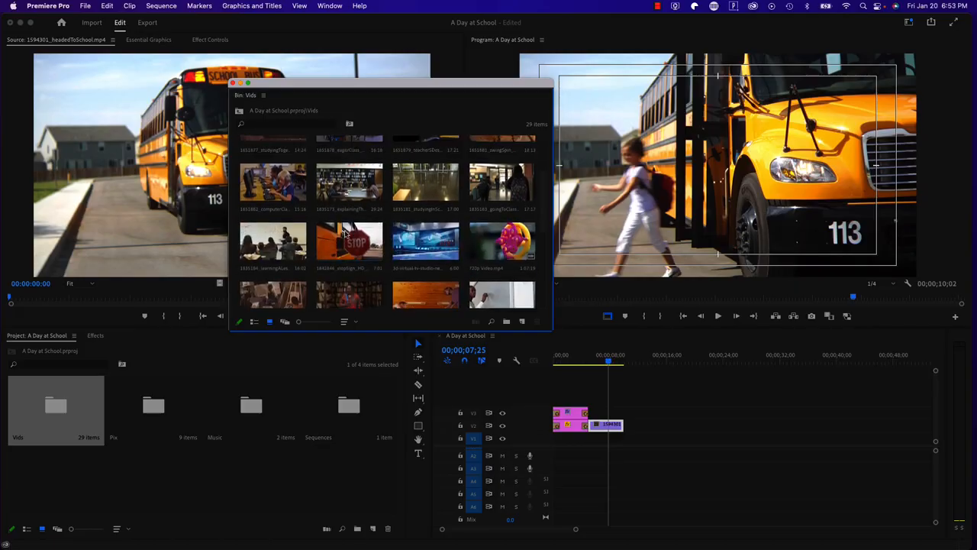
left_click(350, 242)
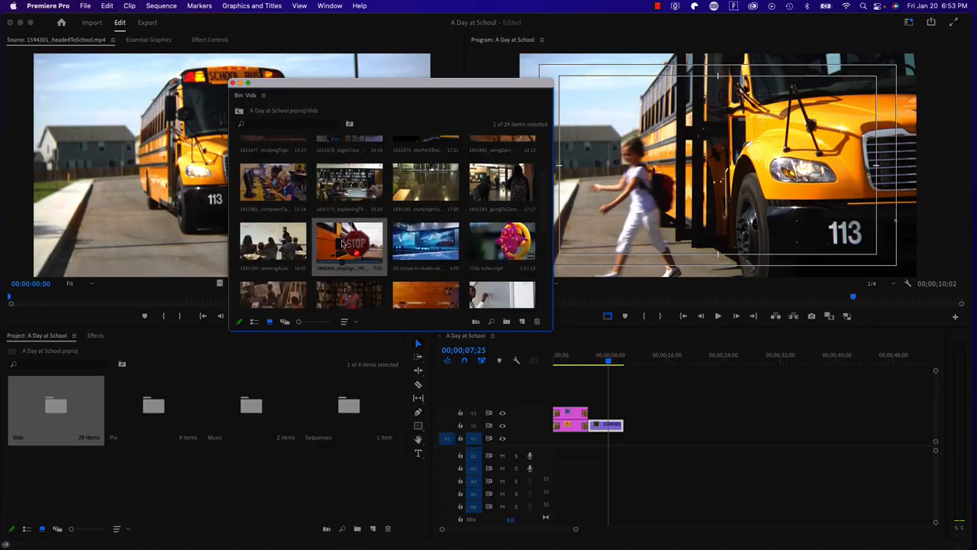
double_click(348, 243)
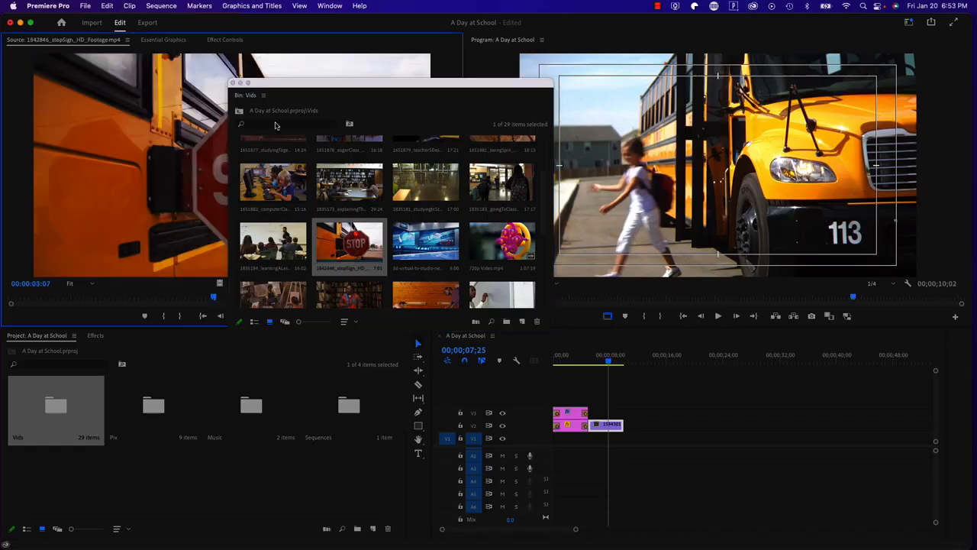
- Mark the stopSign source clip's In point at 00:00:02:29 and its Out point at 00:00:05:16
left_click_drag(271, 90, 216, 299)
left_click(176, 294)
left_click_drag(73, 298, 199, 306)
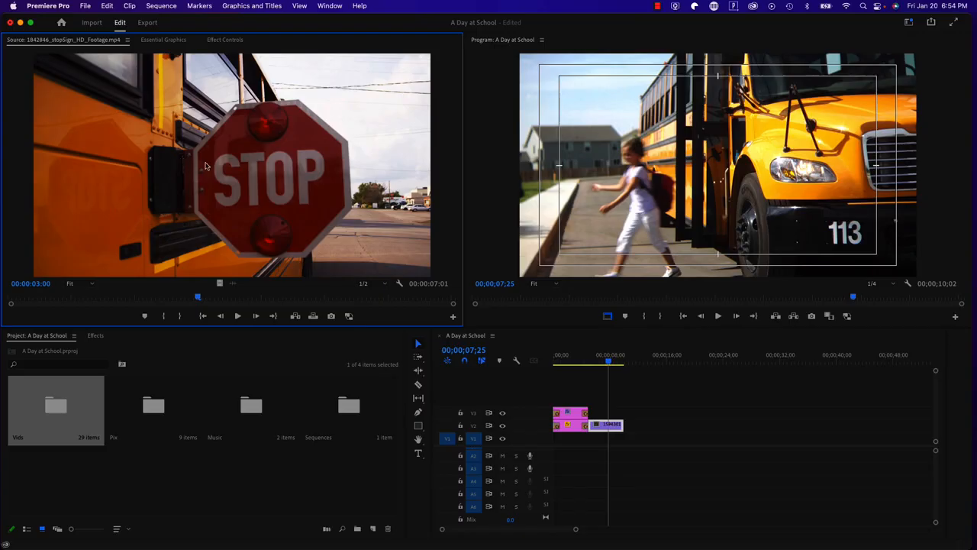
key("Left")
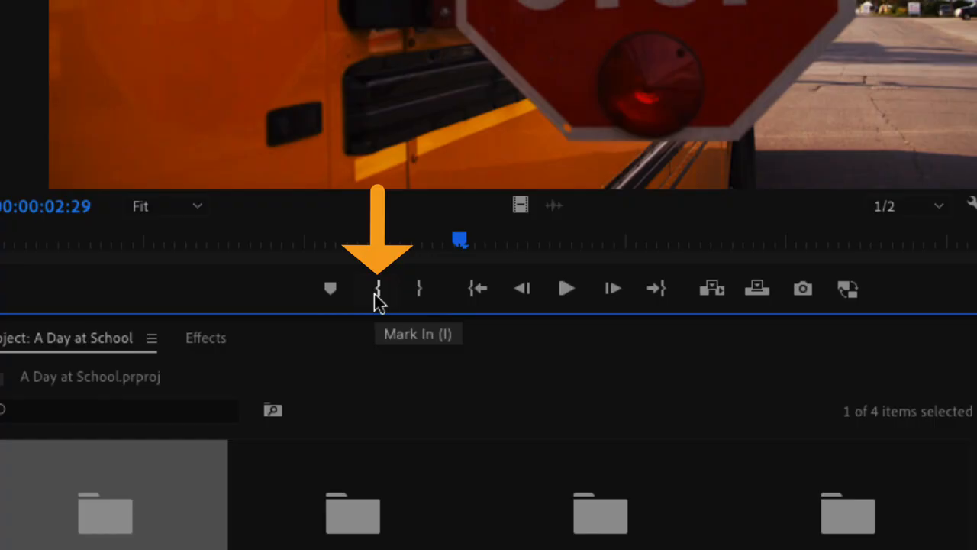
left_click(377, 300)
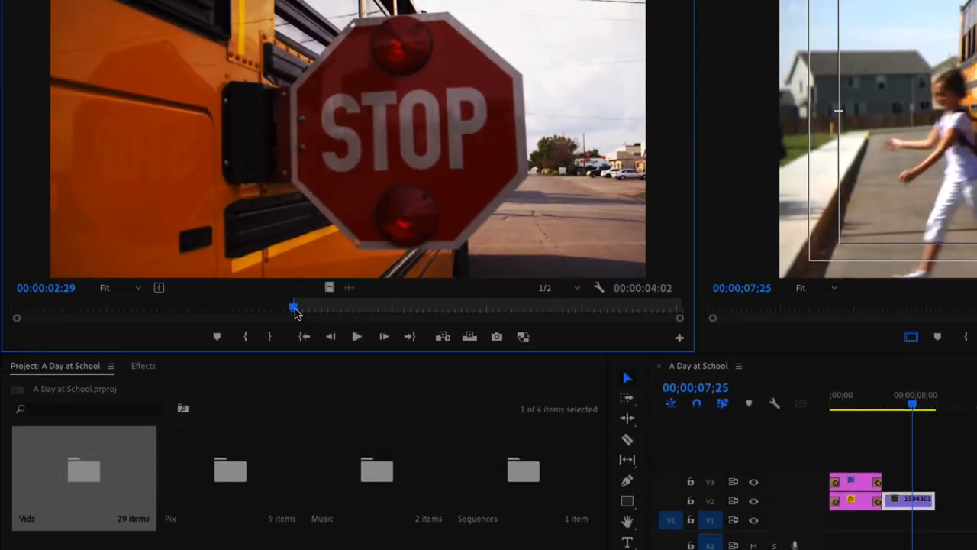
left_click_drag(296, 313, 540, 317)
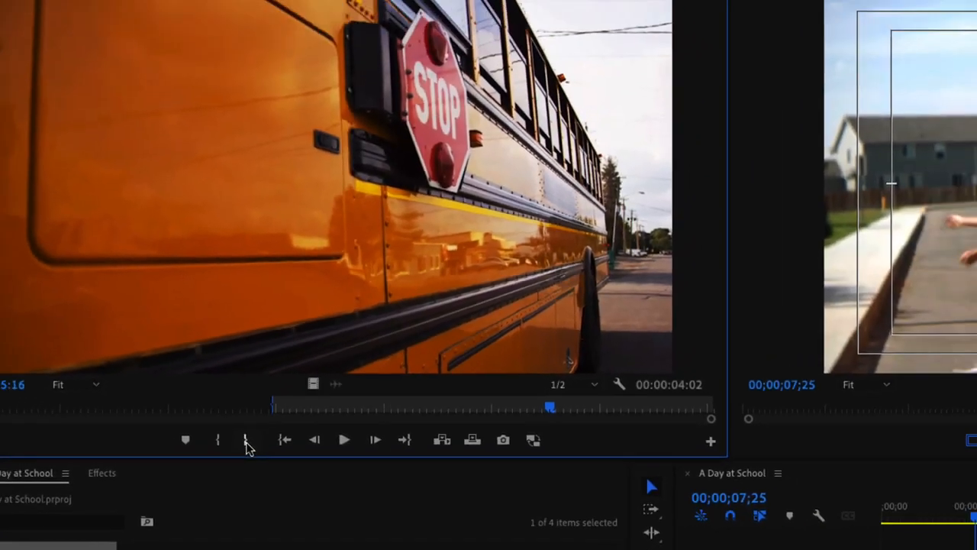
left_click(196, 381)
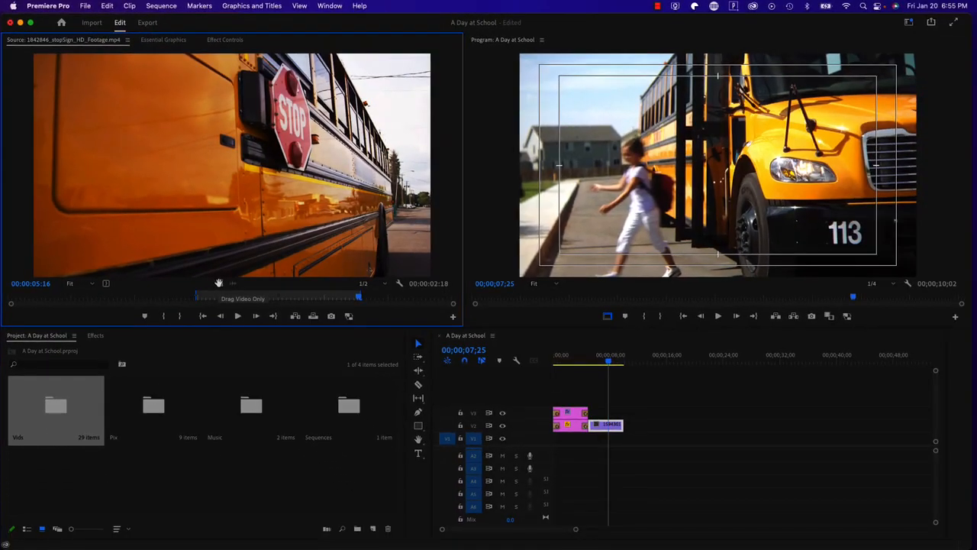
- Place only the video of the marked stopSign section on V3 after the headedToSchool clip and preview the cut
left_click_drag(219, 284, 634, 414)
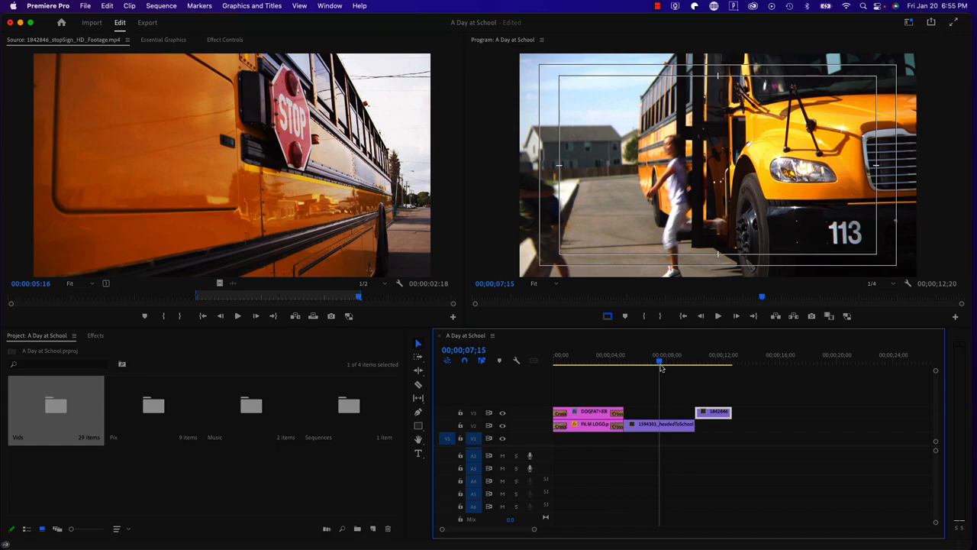
key("space")
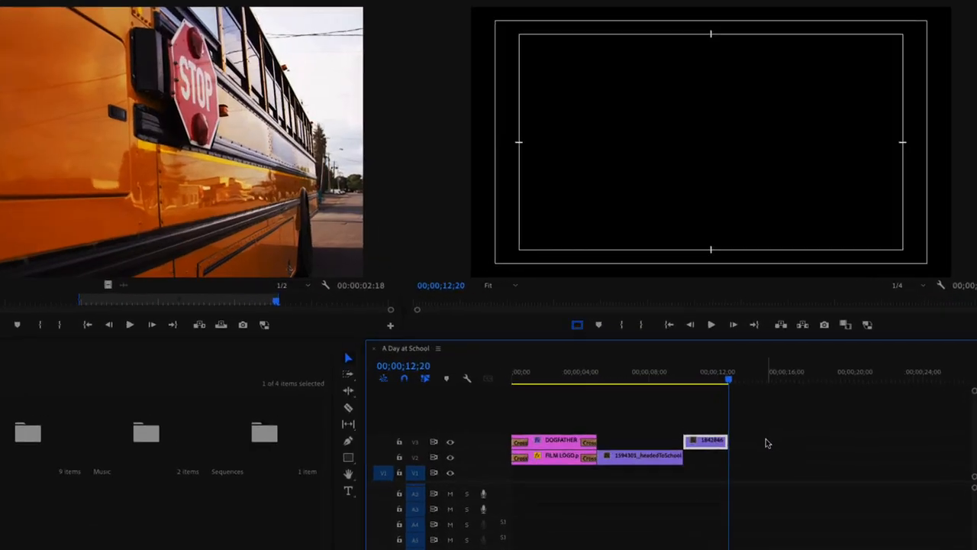
left_click_drag(718, 404, 711, 410)
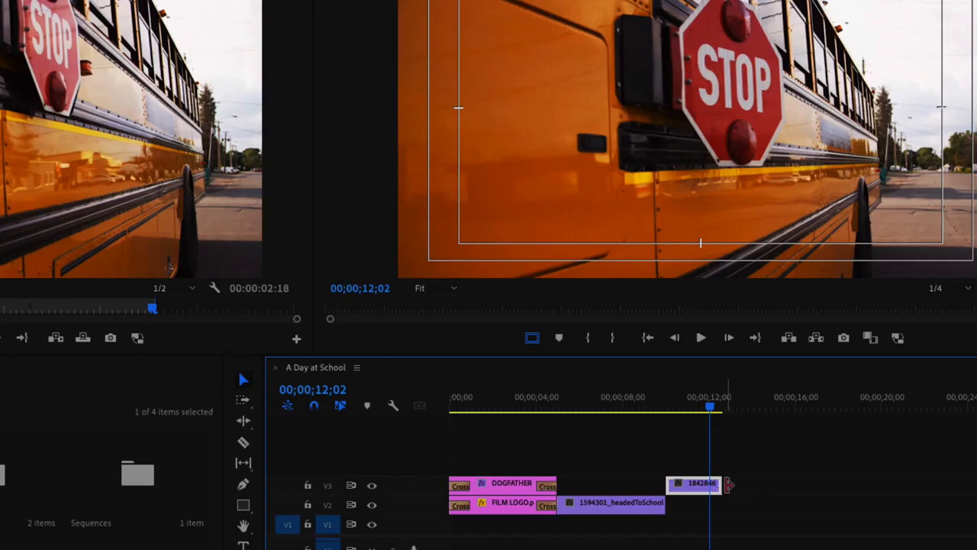
- Extend the end of the stopSign clip to 00;00;14;05 and play across its cut from the headedToSchool clip
left_click_drag(721, 484, 742, 487)
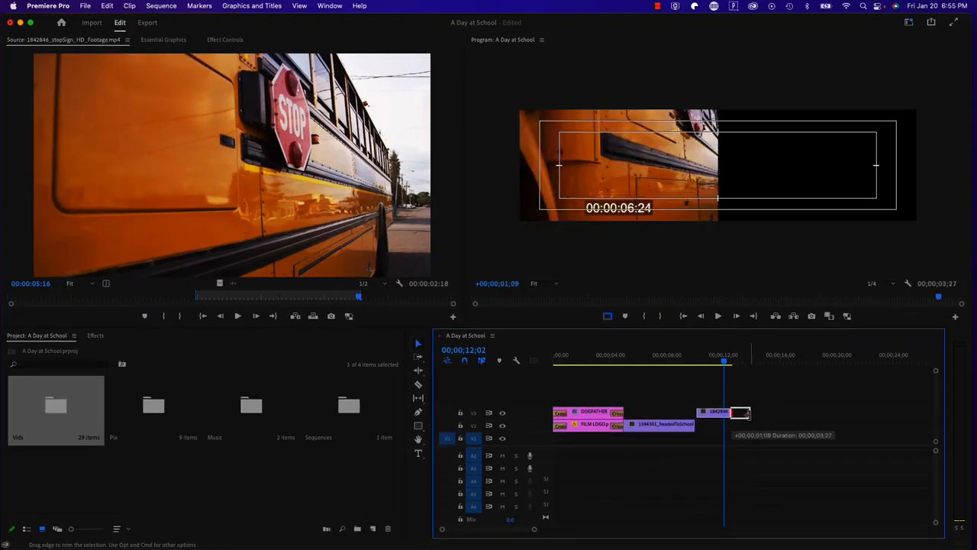
mouse_move(746, 413)
left_mouse_down()
mouse_move(798, 419)
mouse_move(758, 412)
left_mouse_up()
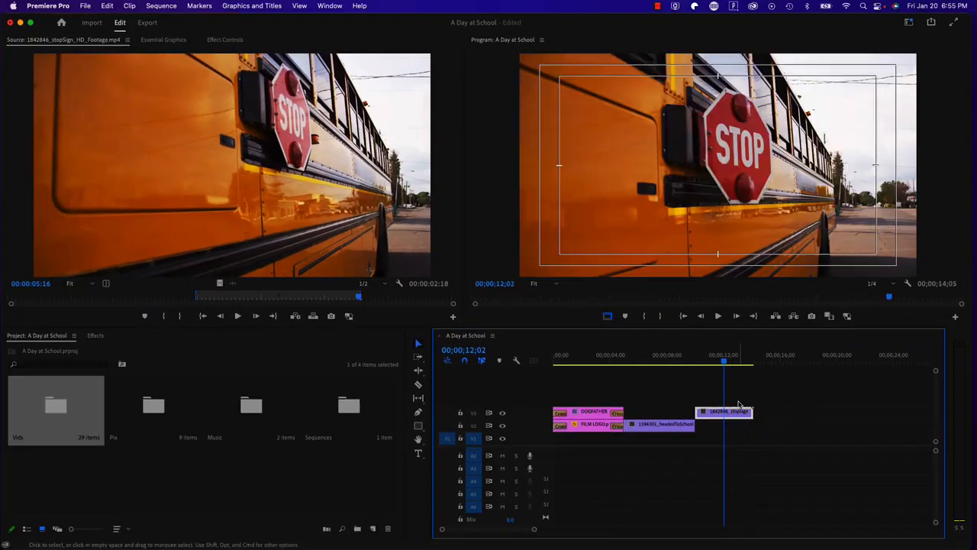
left_click(679, 359)
key("space")
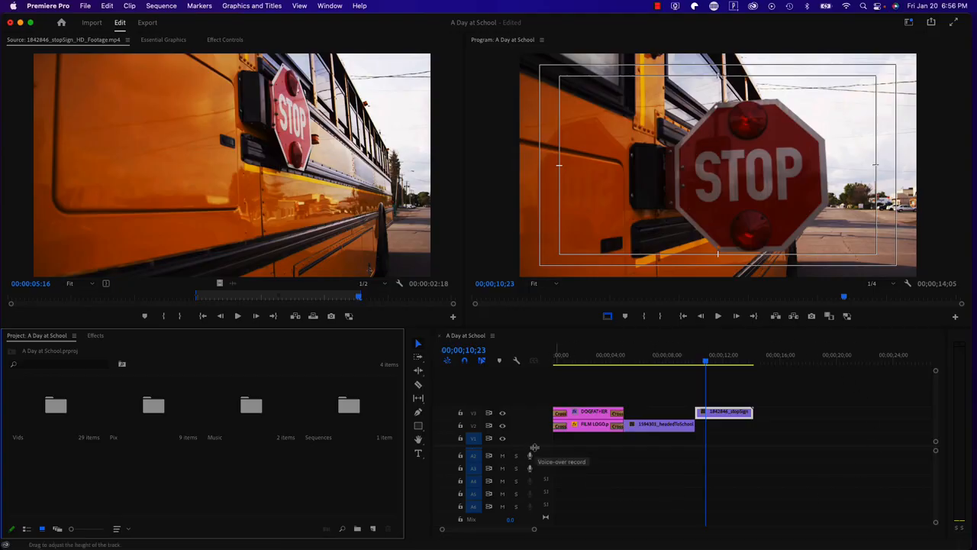
- Lower the divider between the video and audio tracks to give the video tracks more room
left_click_drag(535, 448, 535, 465)
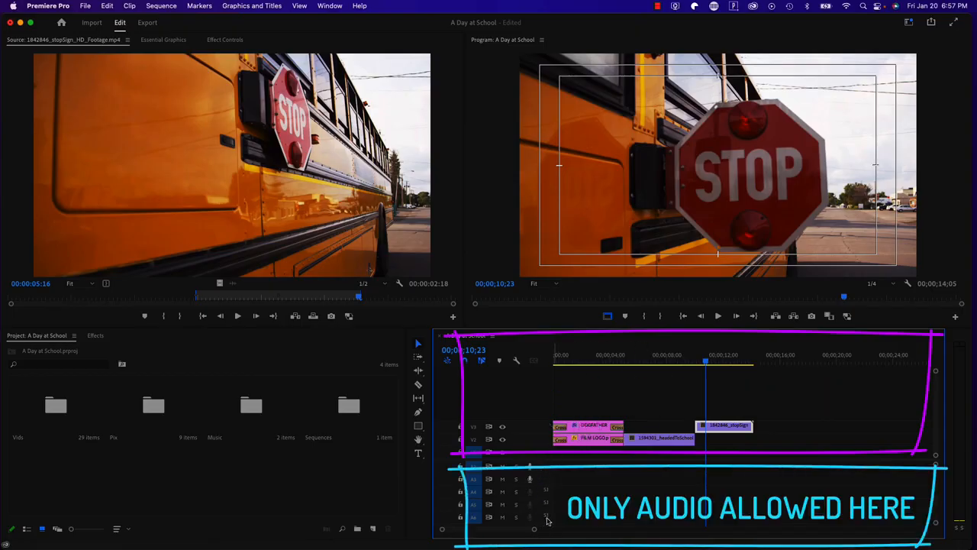
mouse_move(719, 428)
left_mouse_down()
mouse_move(740, 480)
mouse_move(723, 494)
mouse_move(722, 434)
left_mouse_up()
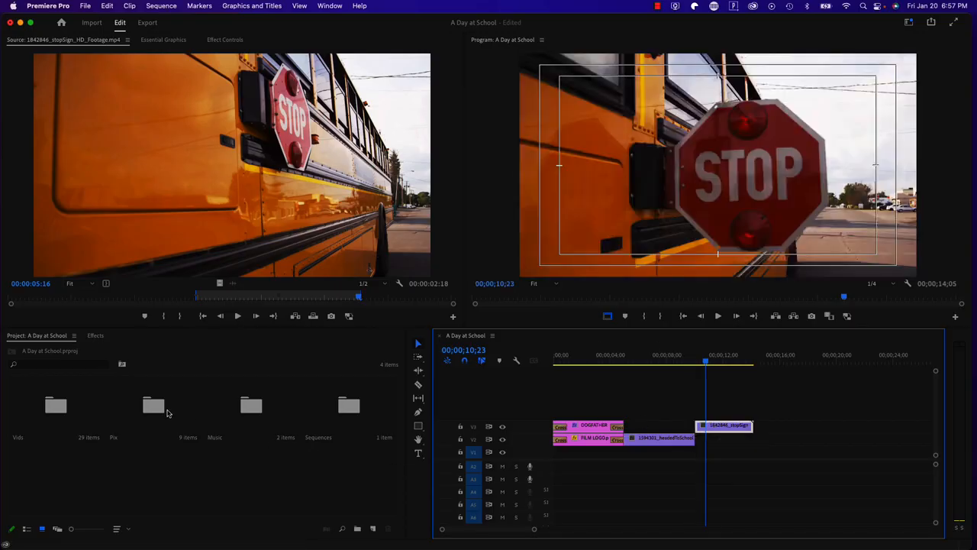
- Add On HipHop is.mp3 from the Music bin to track A2 and align it with the start of the sequence
double_click(252, 411)
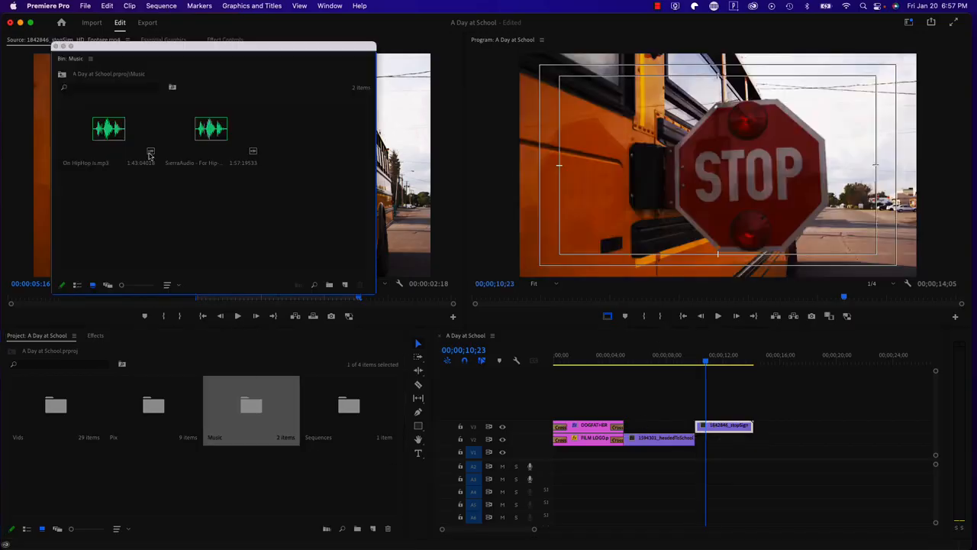
left_click(113, 130)
mouse_move(431, 218)
left_mouse_down()
mouse_move(823, 410)
mouse_move(794, 427)
mouse_move(777, 419)
mouse_move(710, 478)
mouse_move(568, 479)
mouse_move(577, 461)
mouse_move(580, 494)
mouse_move(656, 473)
left_mouse_up()
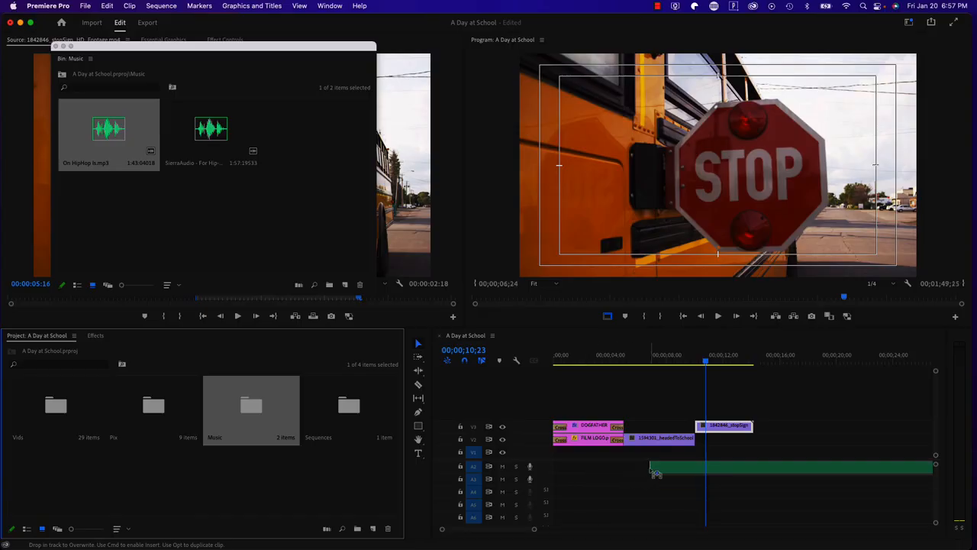
left_click_drag(656, 473, 650, 467)
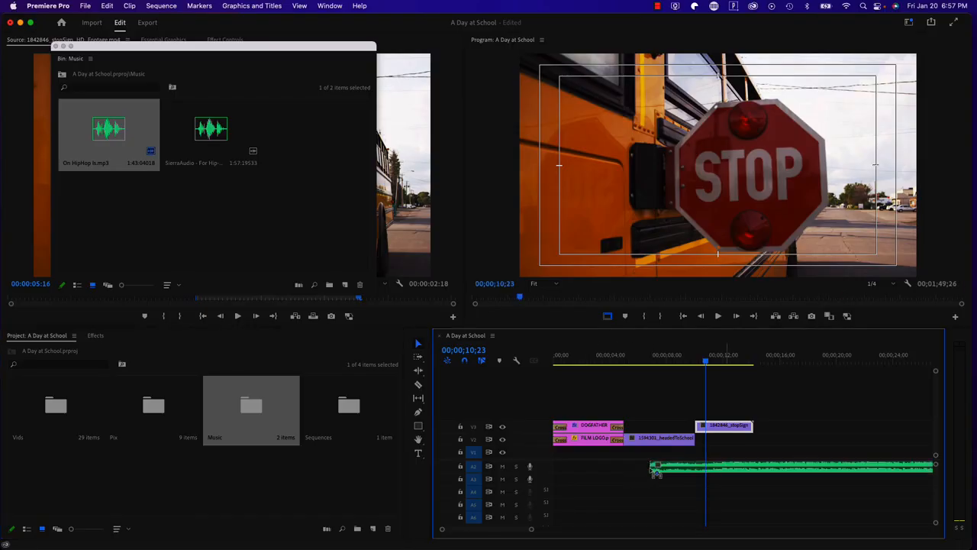
left_click(55, 47)
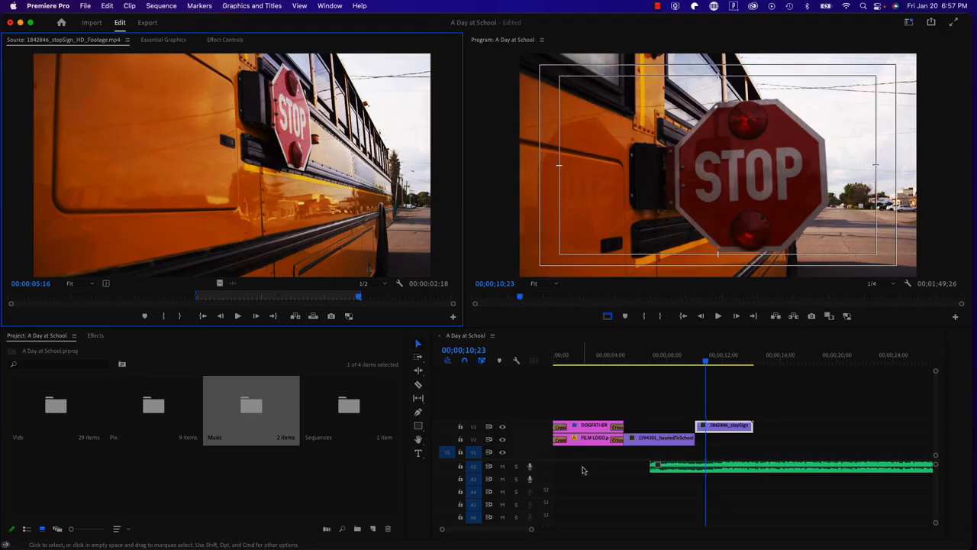
left_click_drag(791, 471, 672, 473)
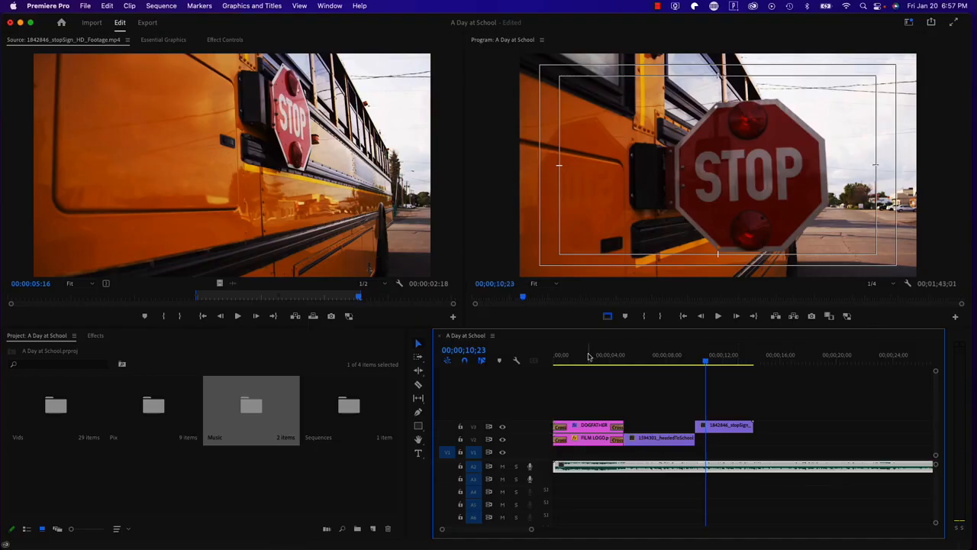
- Play the sequence with its music from the beginning, stopping at 00;00;14;13
left_click_drag(584, 358, 531, 367)
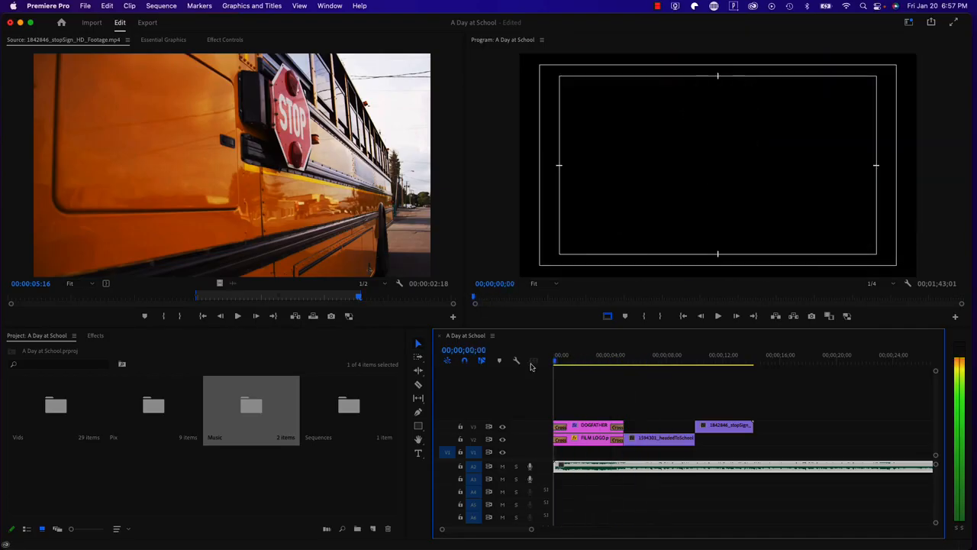
left_click(718, 316)
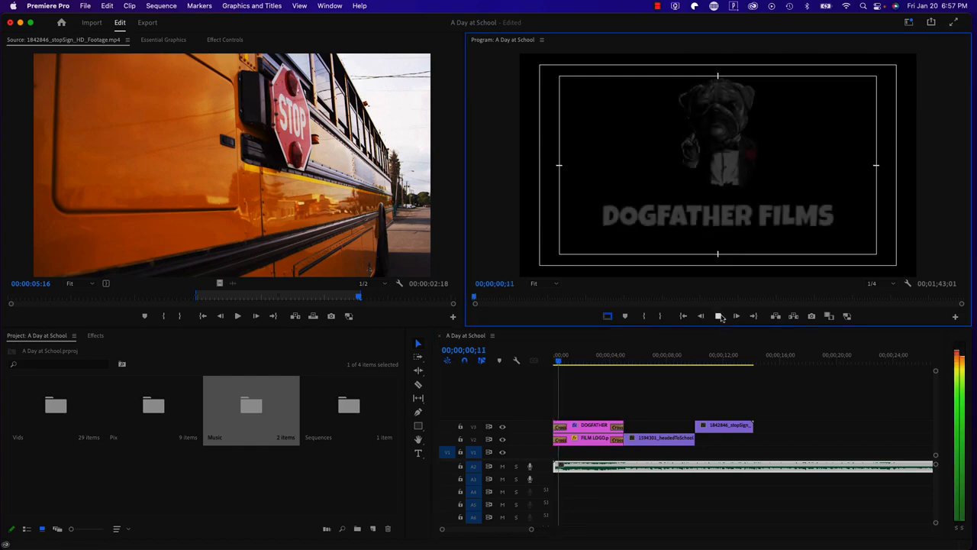
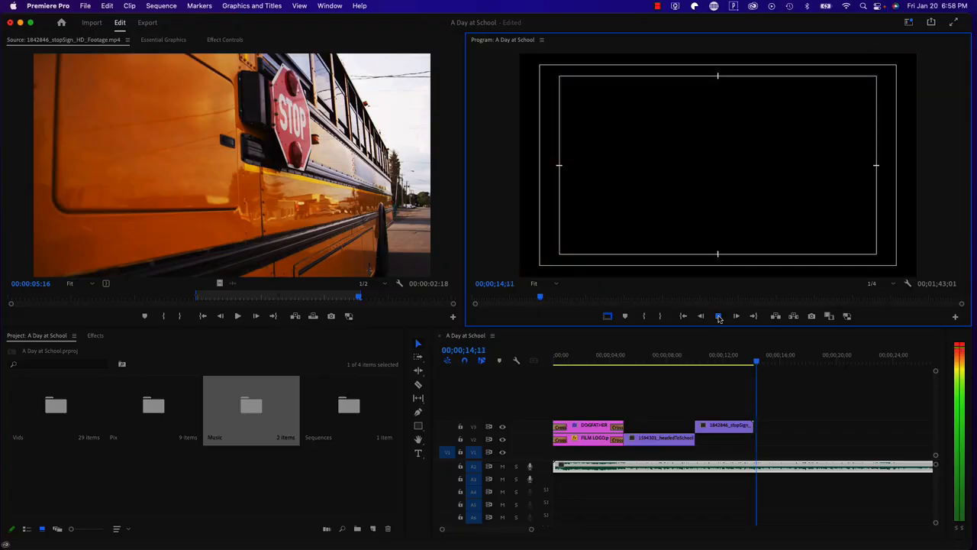
left_click(718, 316)
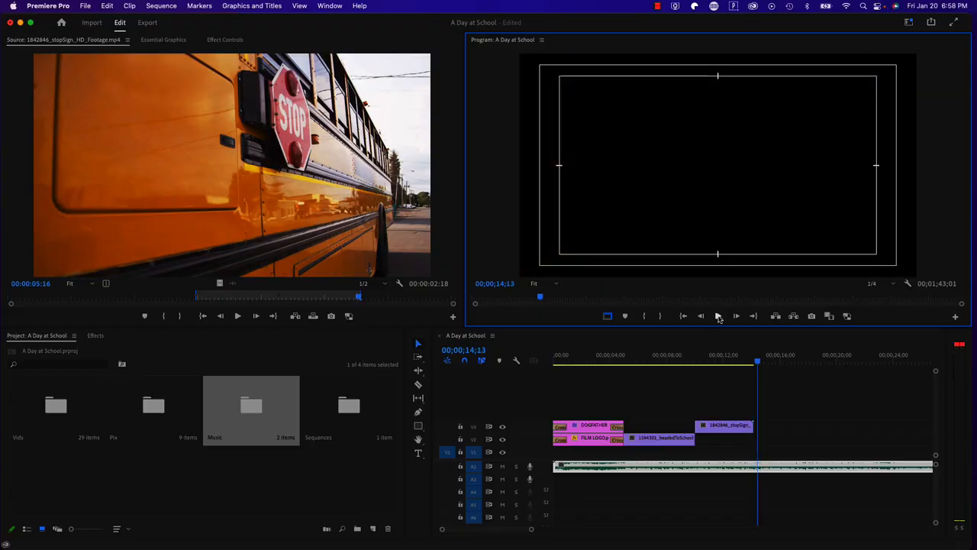
left_click(262, 481)
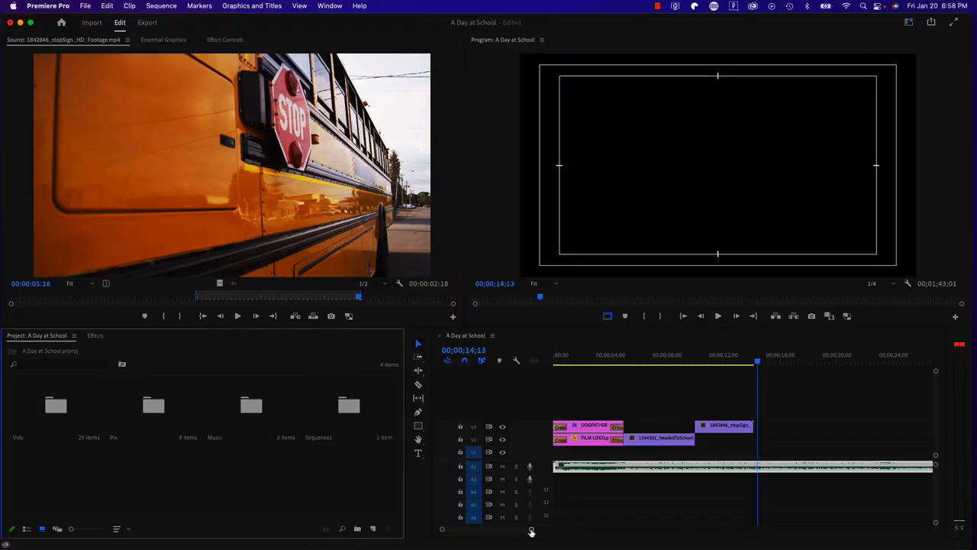
- Compare the full length of the music with the video clips in the timeline, leaving the playhead at 00;00;47;25
left_click_drag(531, 532, 663, 530)
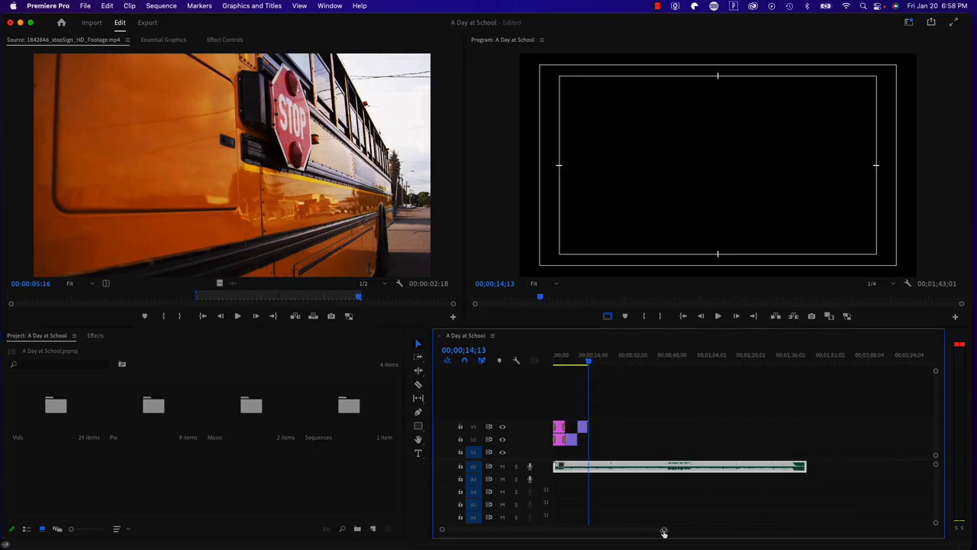
left_click(755, 497)
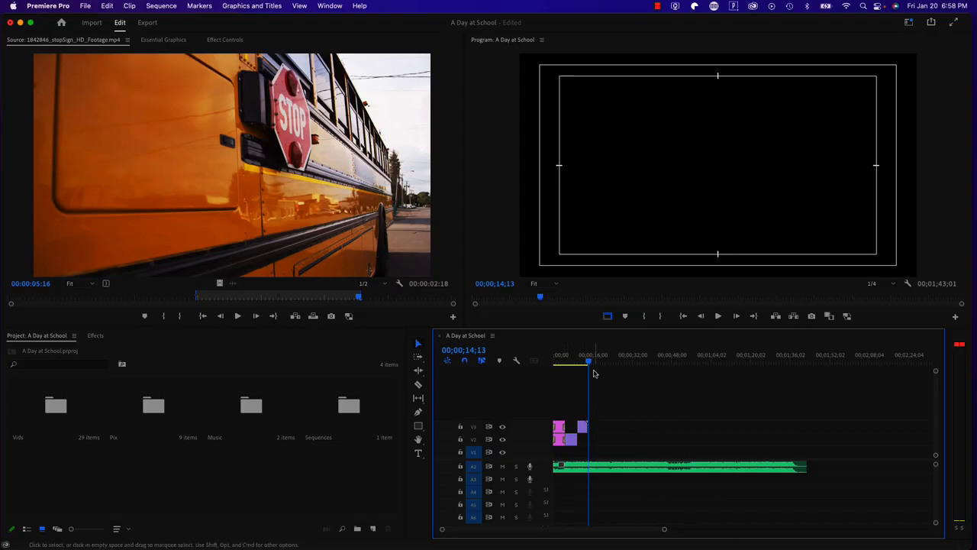
left_click_drag(590, 363, 613, 360)
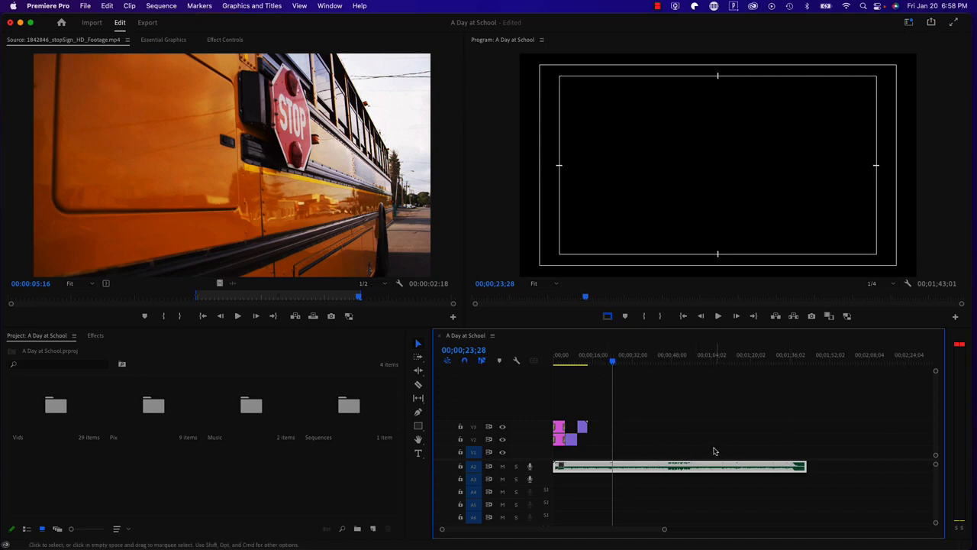
left_click(625, 436)
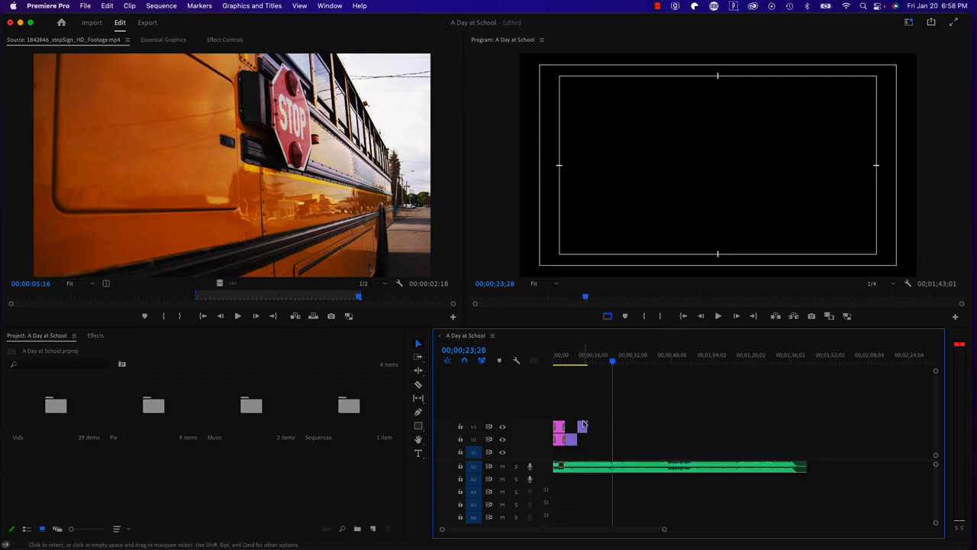
left_click(617, 361)
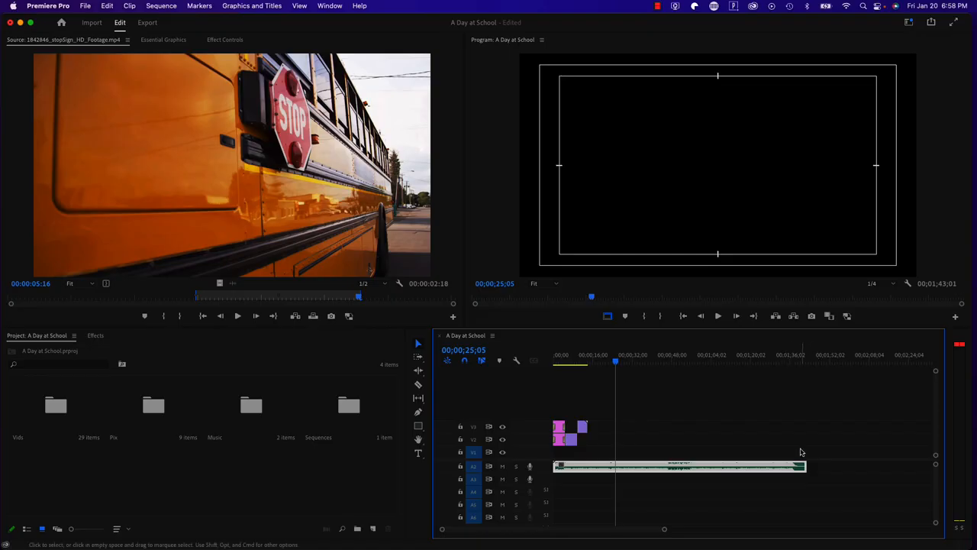
left_click(791, 361)
left_click_drag(794, 358, 672, 361)
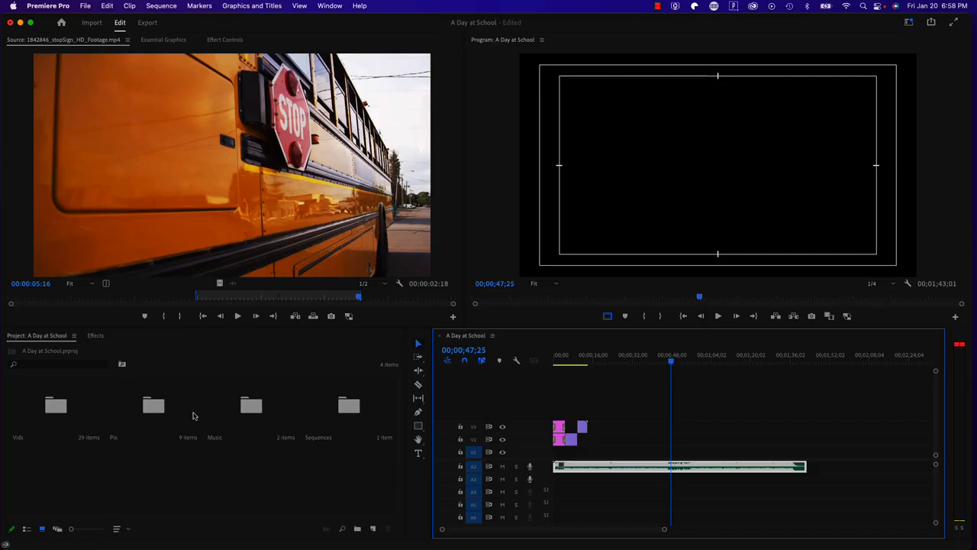
- Load 1651879_teacherSDesk_HD_Footage.mp4 from the Vids bin as the source clip and move the bin window clear of the source preview
double_click(56, 407)
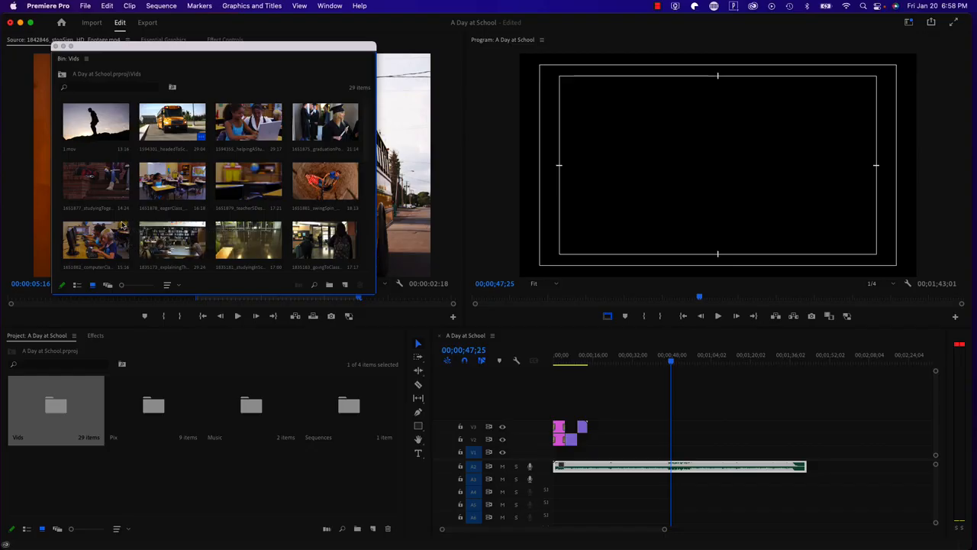
scroll(189, 215, "down", 3)
left_click_drag(207, 47, 376, 165)
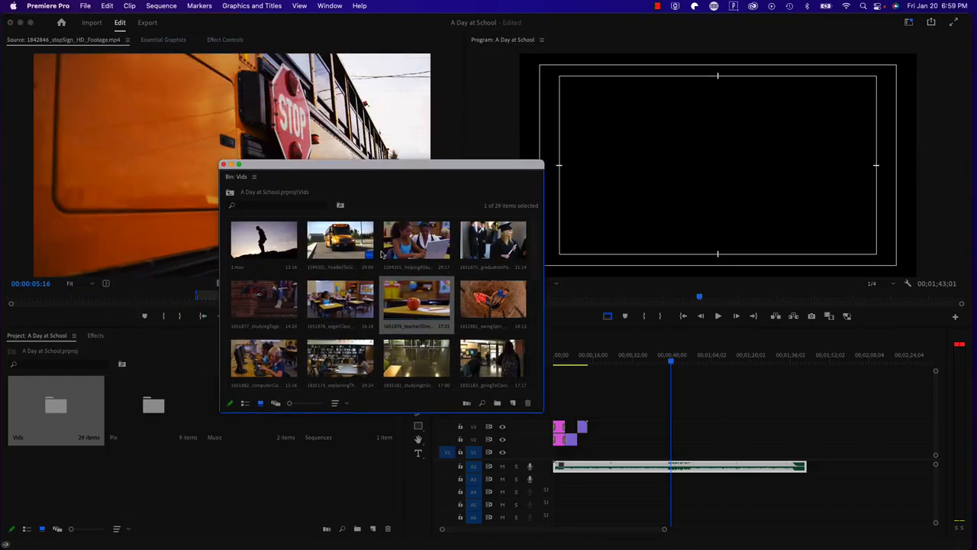
double_click(416, 304)
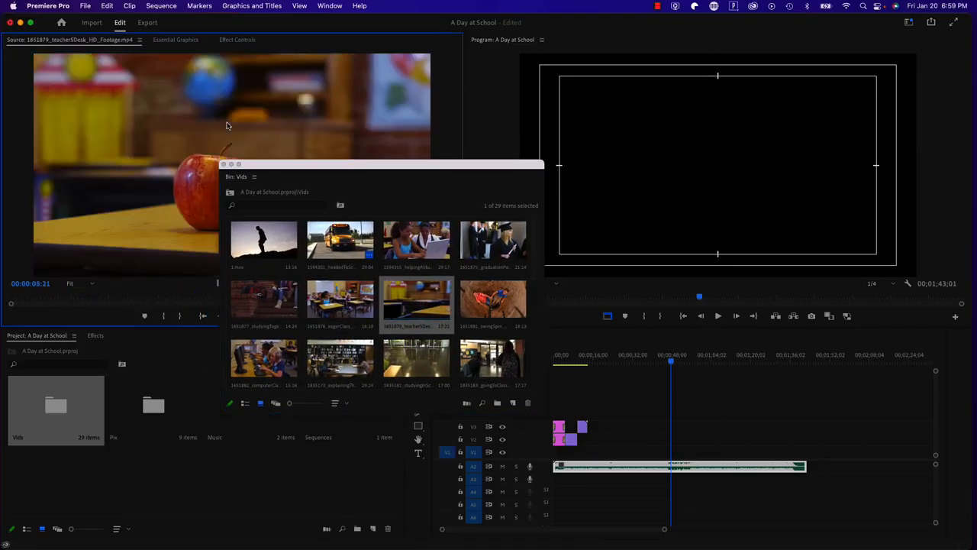
left_click_drag(262, 158, 200, 294)
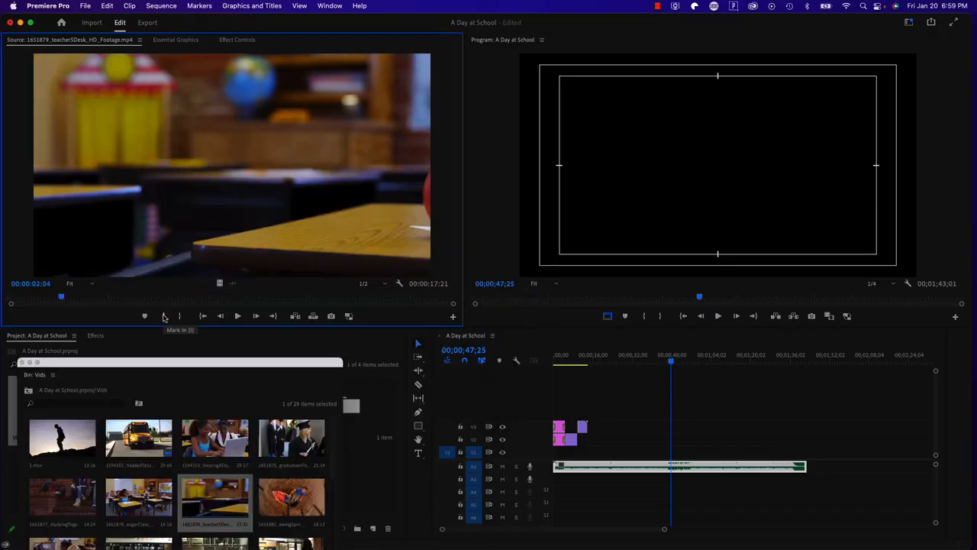
- Mark the teacher's desk clip from 00:00:02:04 to 00:00:12:27 and place its video on track V1 directly after the stop sign clip
left_click(163, 316)
left_click_drag(64, 300, 334, 306)
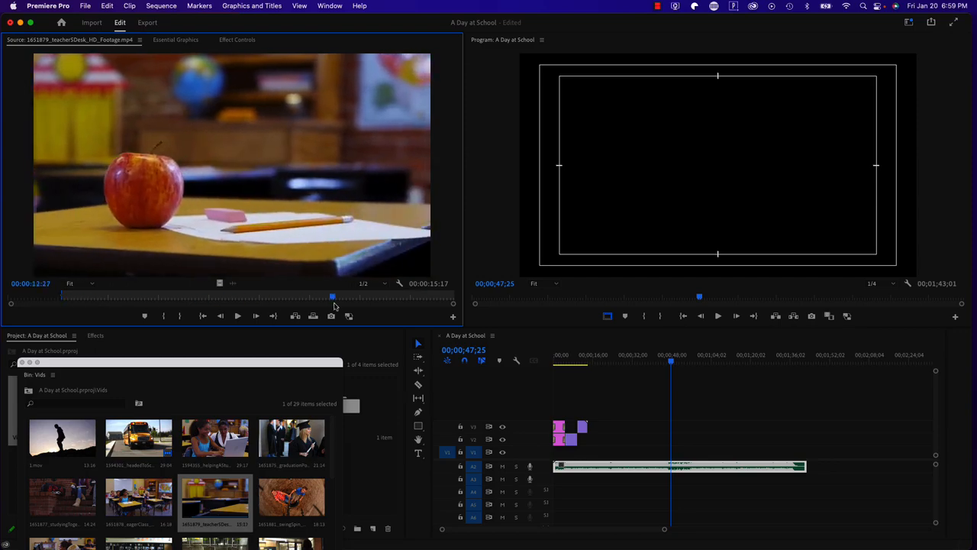
left_click(181, 316)
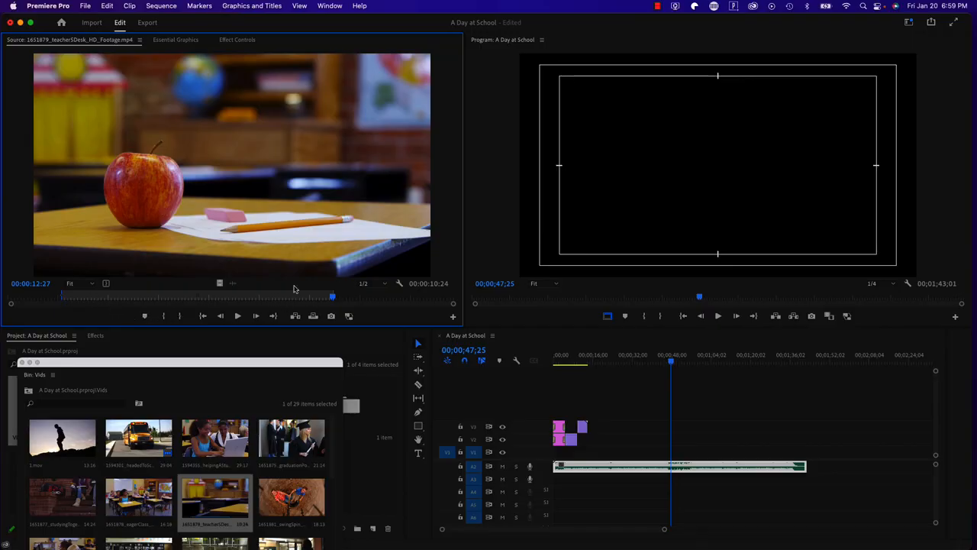
left_click_drag(216, 283, 600, 442)
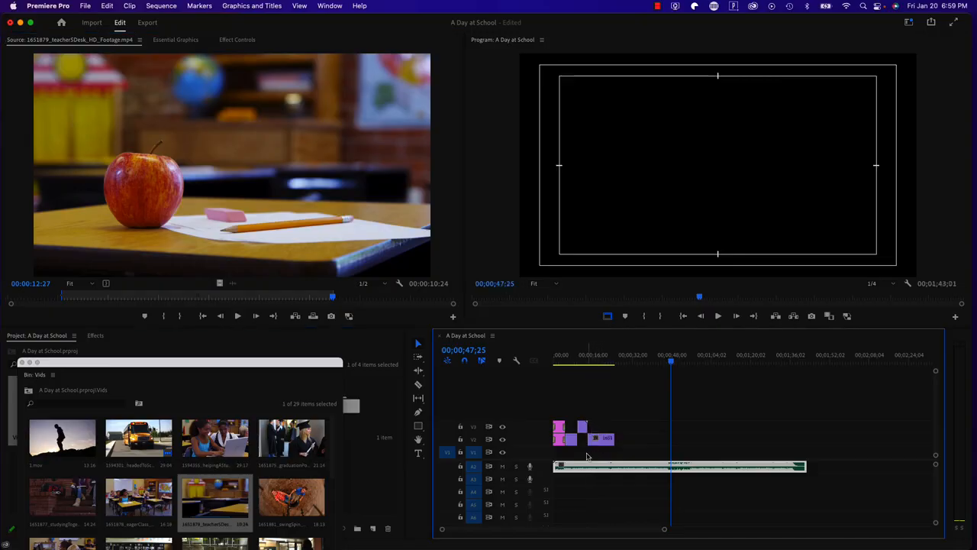
left_click_drag(601, 443, 607, 466)
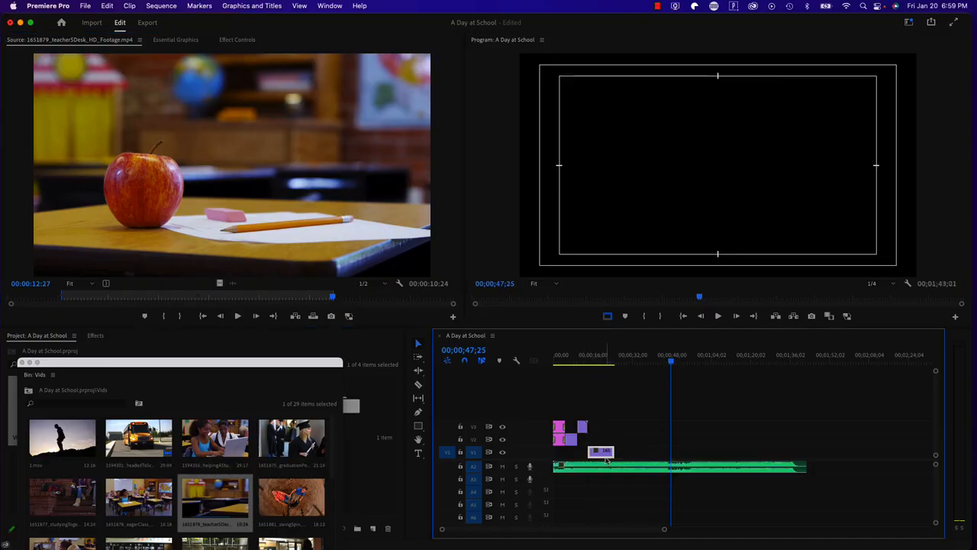
- Play the sequence from the end of the stop sign clip to 00;00;20;19 and trim the teacher's desk clip's end to that point
left_click(587, 359)
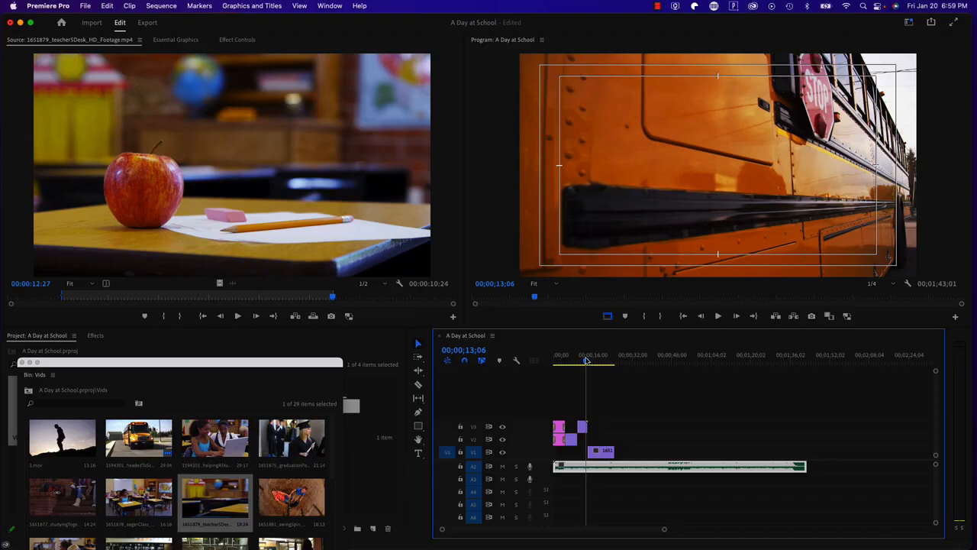
left_click_drag(587, 361, 586, 359)
left_click(717, 319)
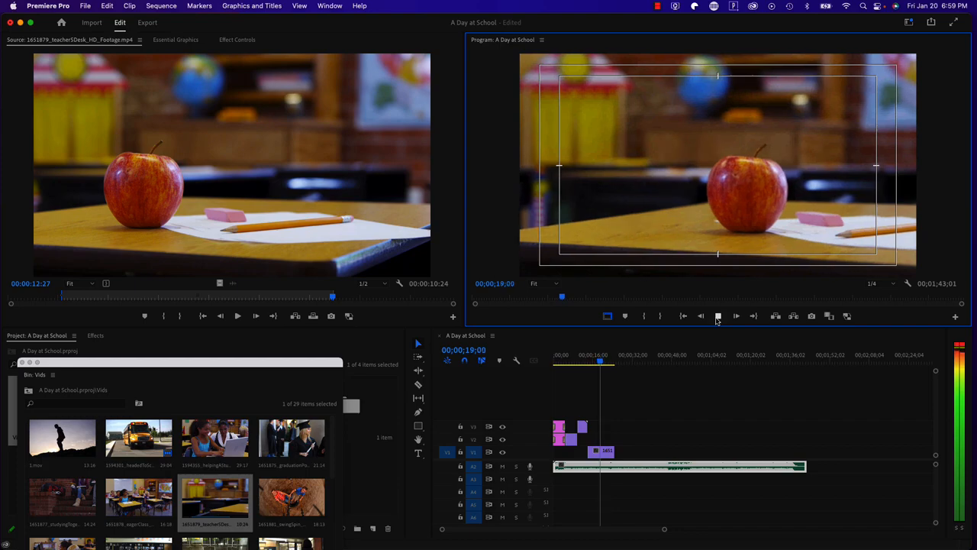
left_click(718, 316)
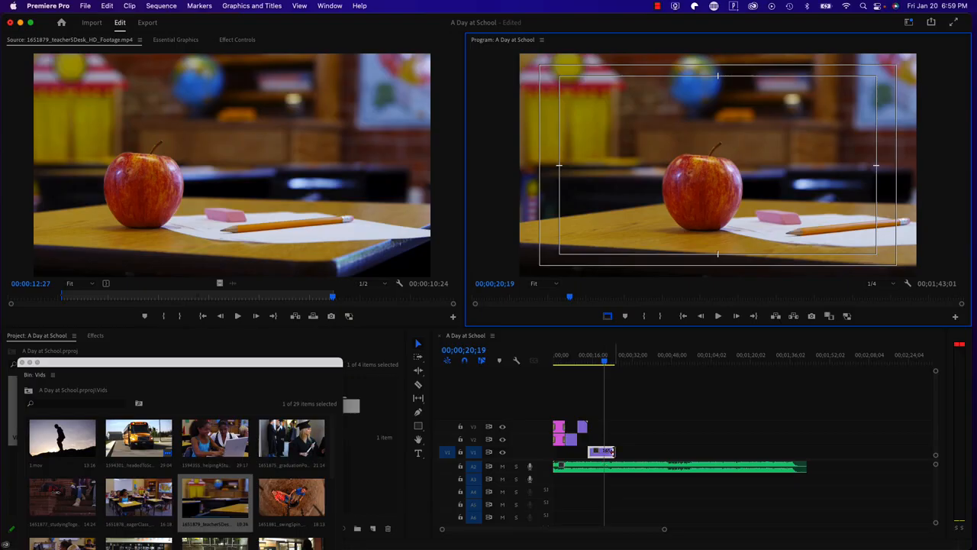
left_click_drag(612, 452, 603, 452)
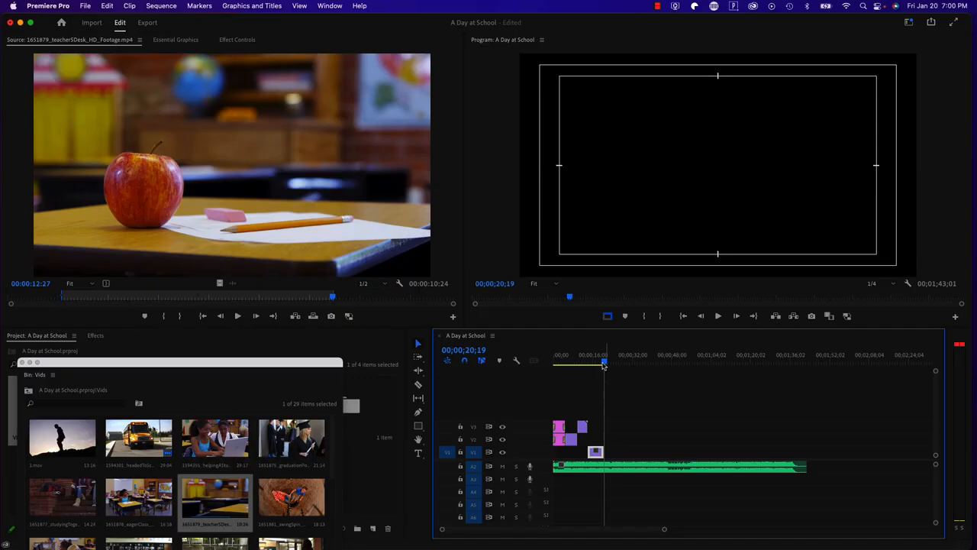
- Load the going-to-class clip from the Vids bin into the source viewer, keeping the viewer clear of the bin window
left_click_drag(178, 364, 227, 252)
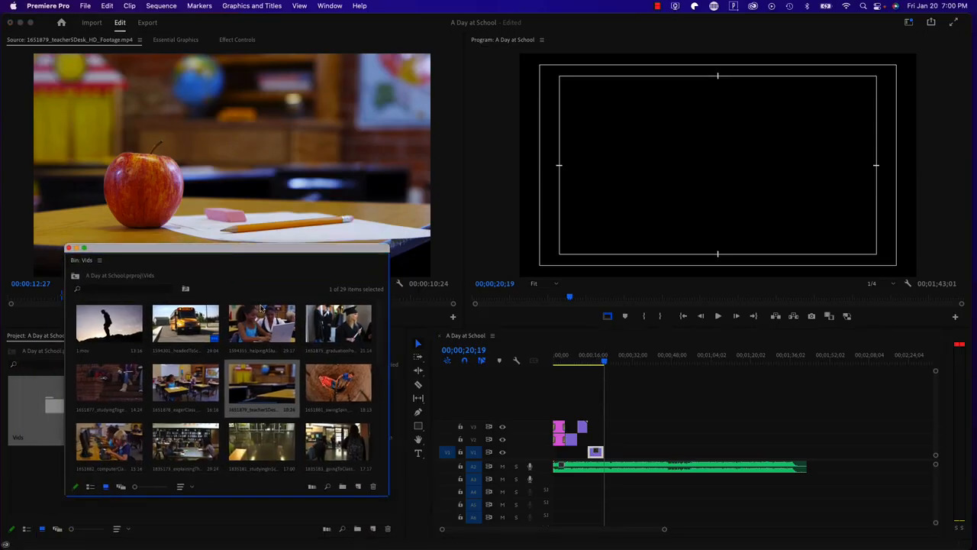
double_click(338, 445)
left_click_drag(235, 252, 223, 350)
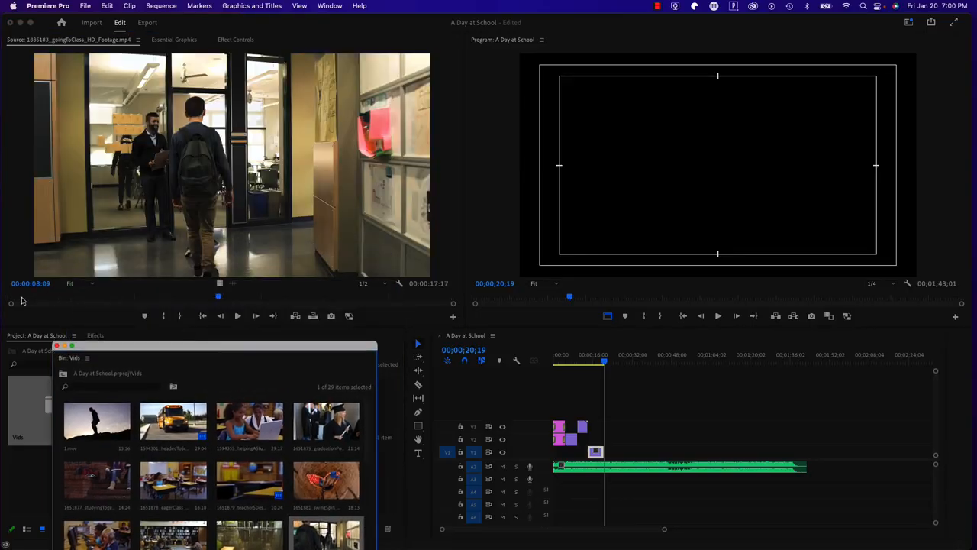
- Set the going-to-class clip's In point at 00:00:02:07 and its Out point at 00:00:06:06
left_click_drag(17, 301, 66, 300)
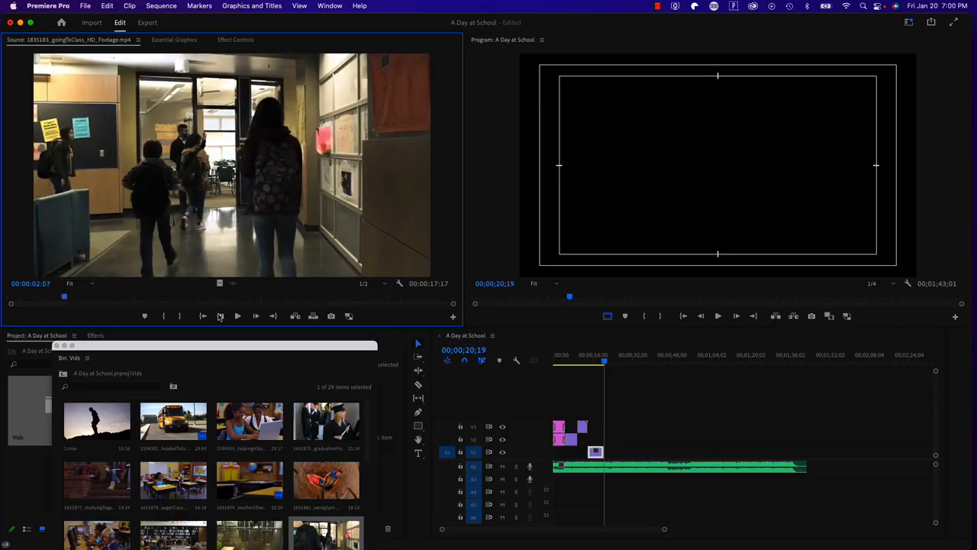
left_click(164, 317)
left_click_drag(68, 299, 165, 301)
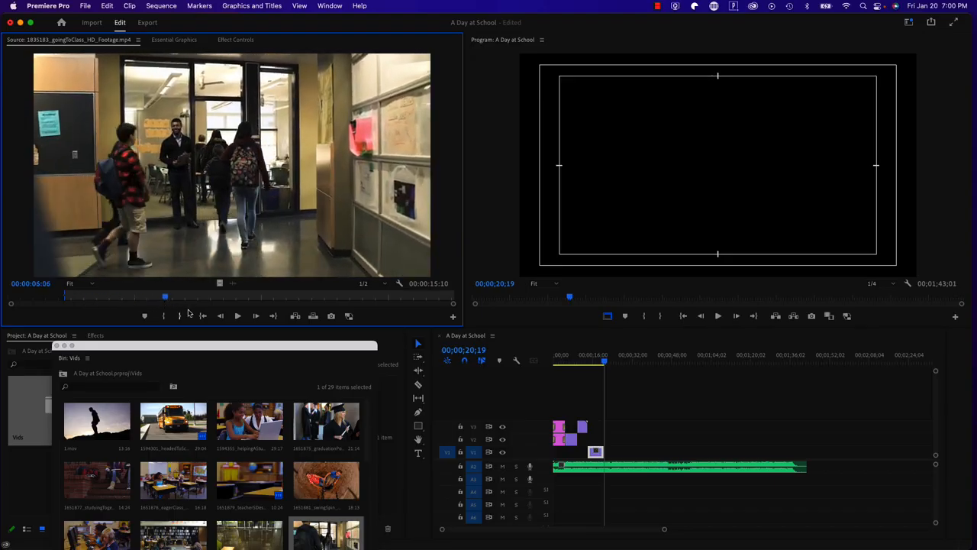
left_click(178, 317)
- Place the marked clip's video only on V2 directly after the teacher's desk clip, and play the sequence from 00;00;10;28
left_click_drag(219, 283, 610, 444)
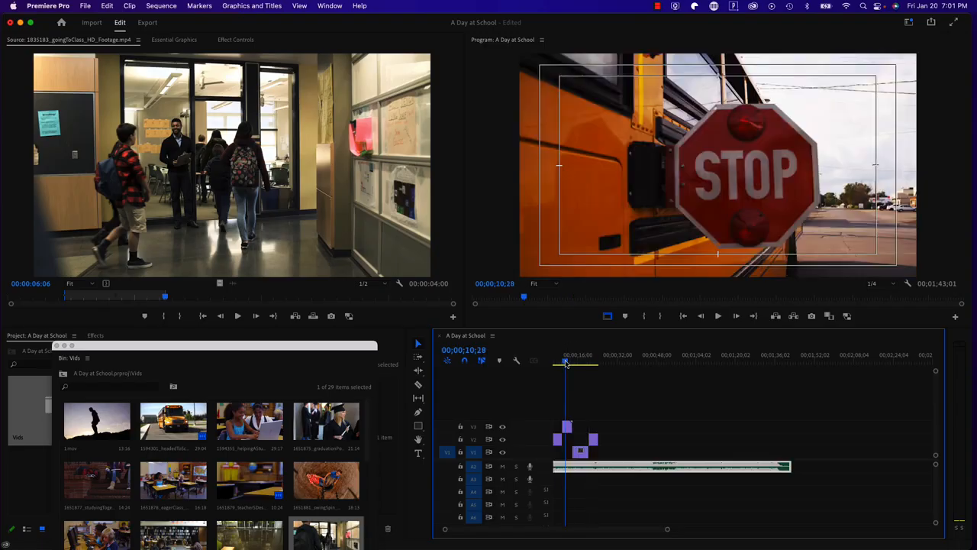
left_click(718, 316)
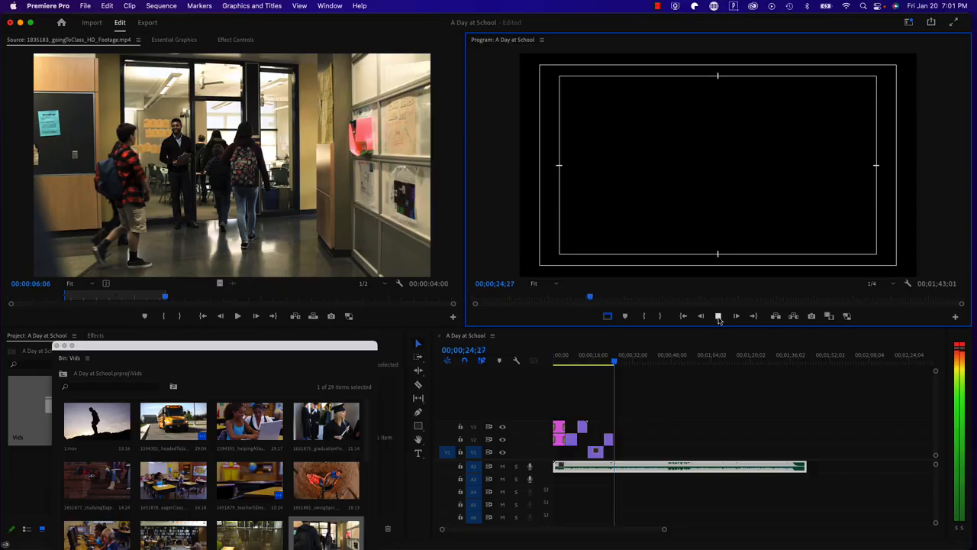
left_click(718, 317)
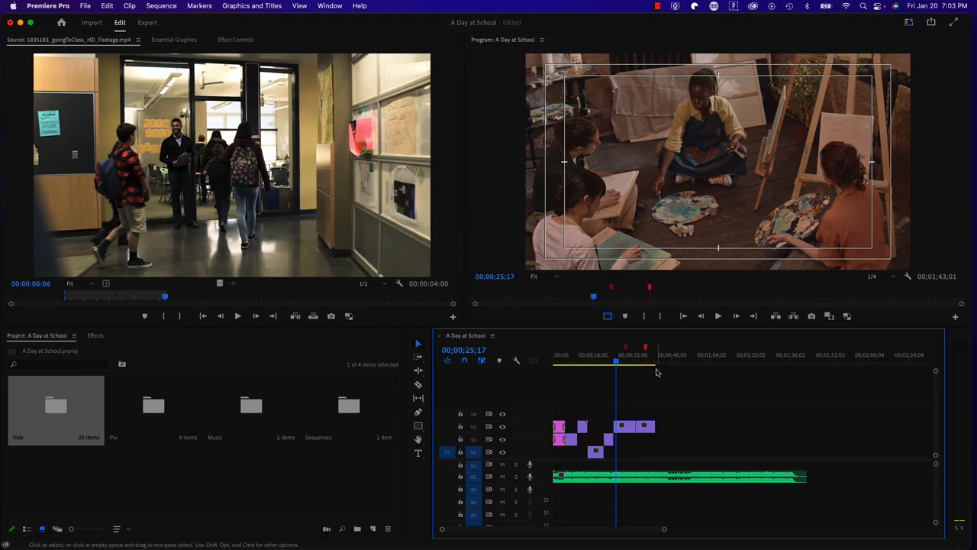
- Examine the name and comment of the first red marker, at 00;00;29;09 over the artists clip
left_click(627, 351)
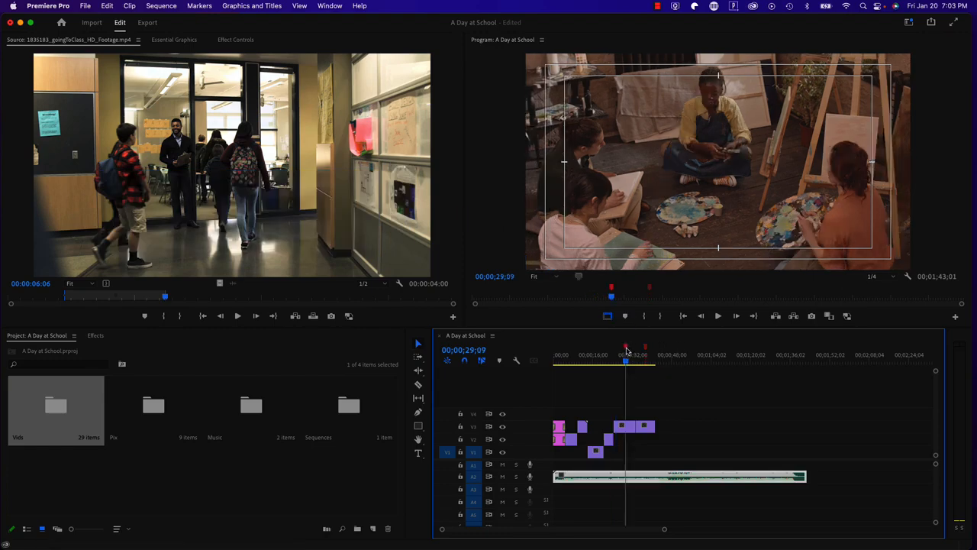
key("equal")
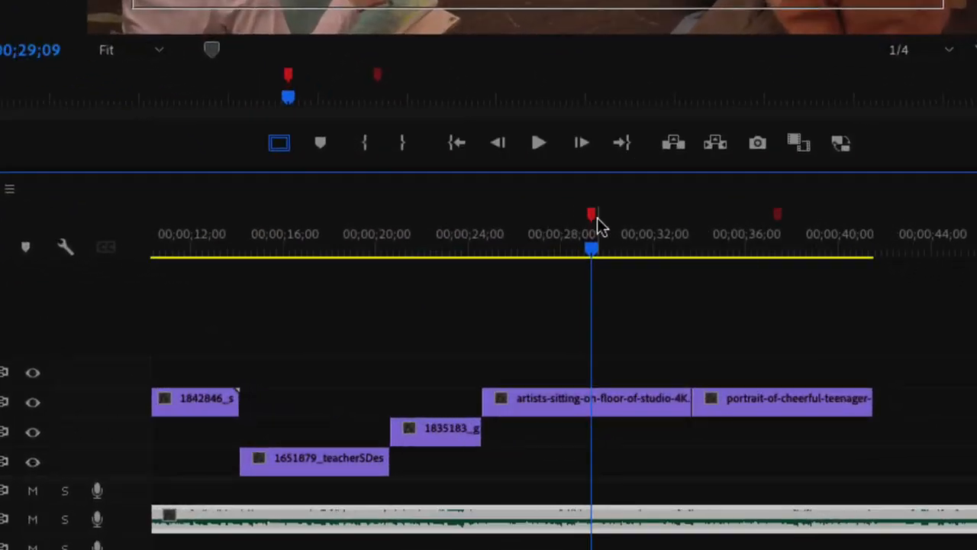
mouse_move(699, 347)
mouse_move(781, 221)
mouse_move(594, 217)
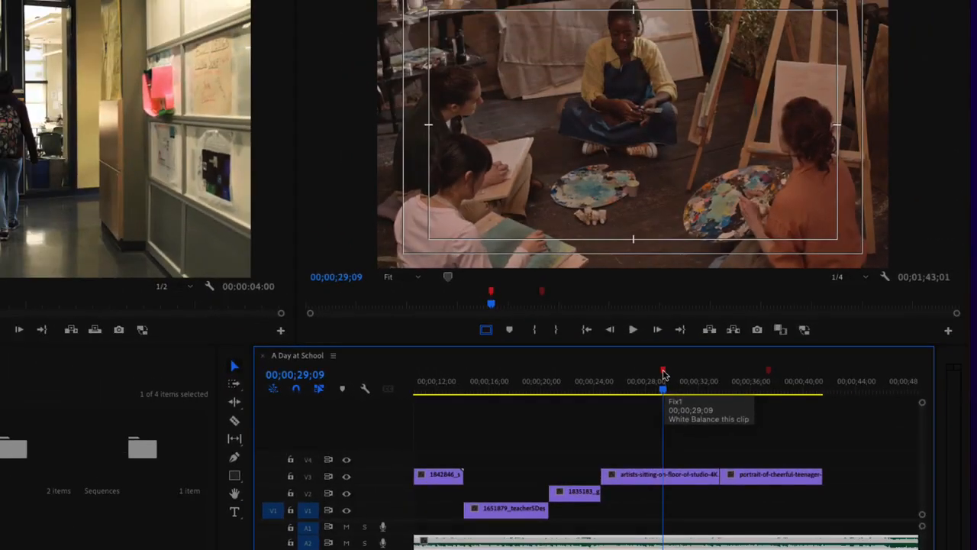
double_click(657, 359)
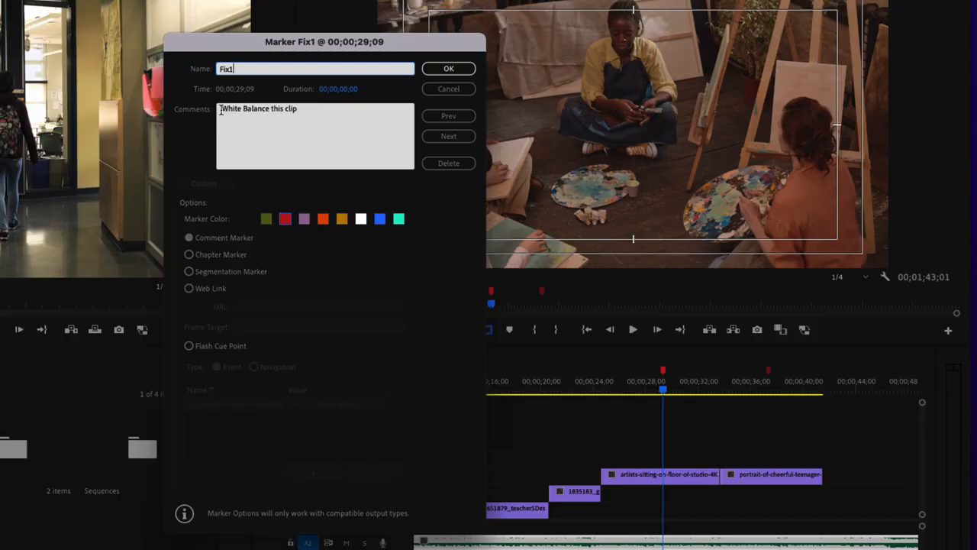
left_click(463, 71)
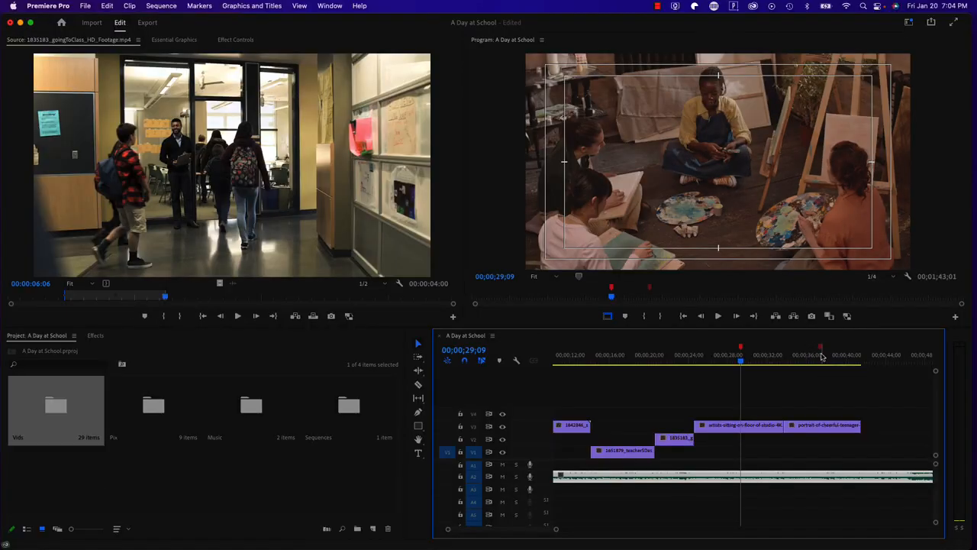
- Examine the name and comment of the second red marker, over the teenager portrait clip
left_click(818, 357)
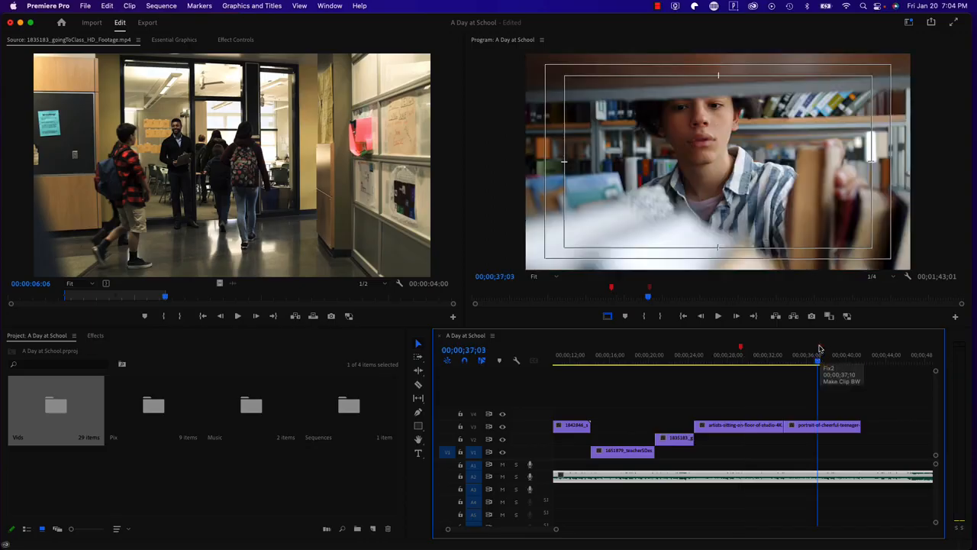
double_click(821, 348)
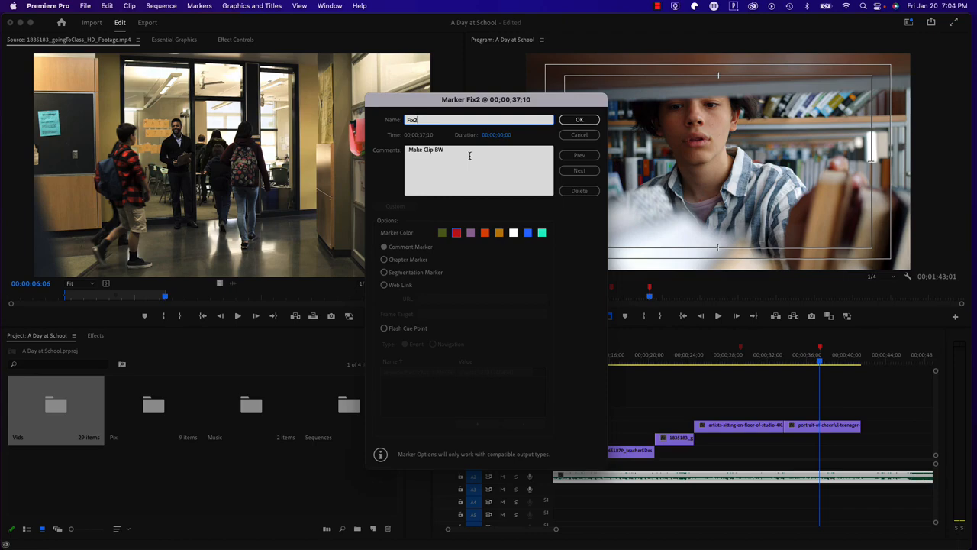
key("Return")
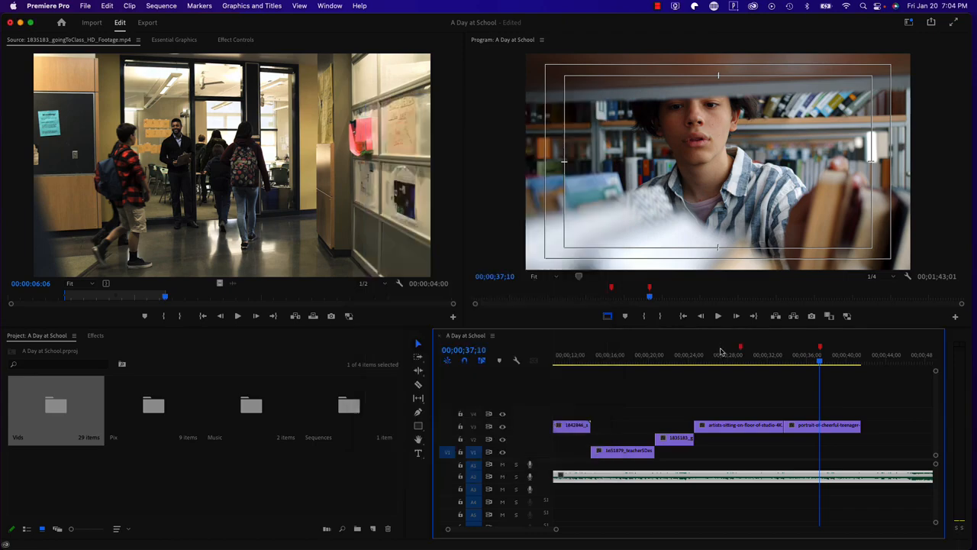
- Add a marker to the sequence at 00;00;16;23, over the teacher's desk clip on V1
left_click_drag(640, 355, 663, 356)
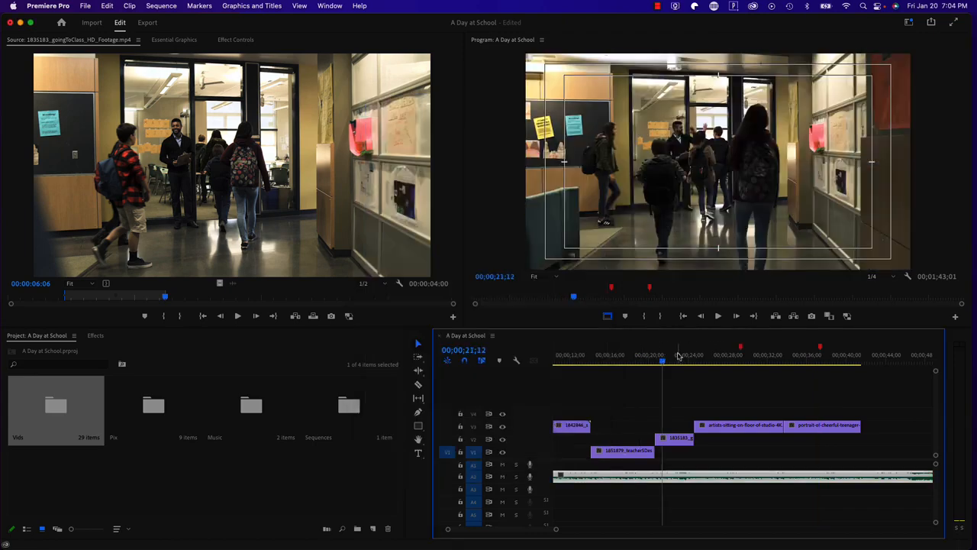
left_click(632, 356)
left_click(624, 450)
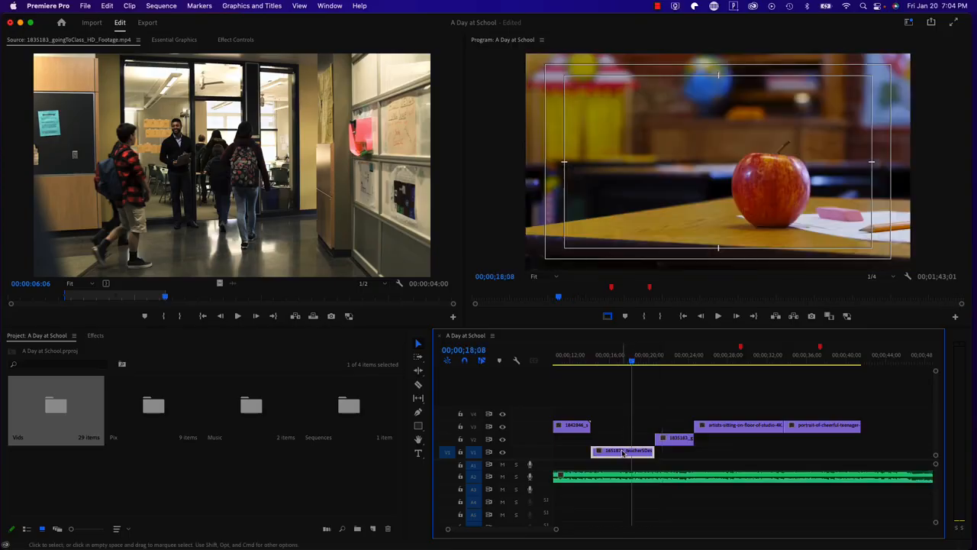
left_click_drag(635, 360, 621, 360)
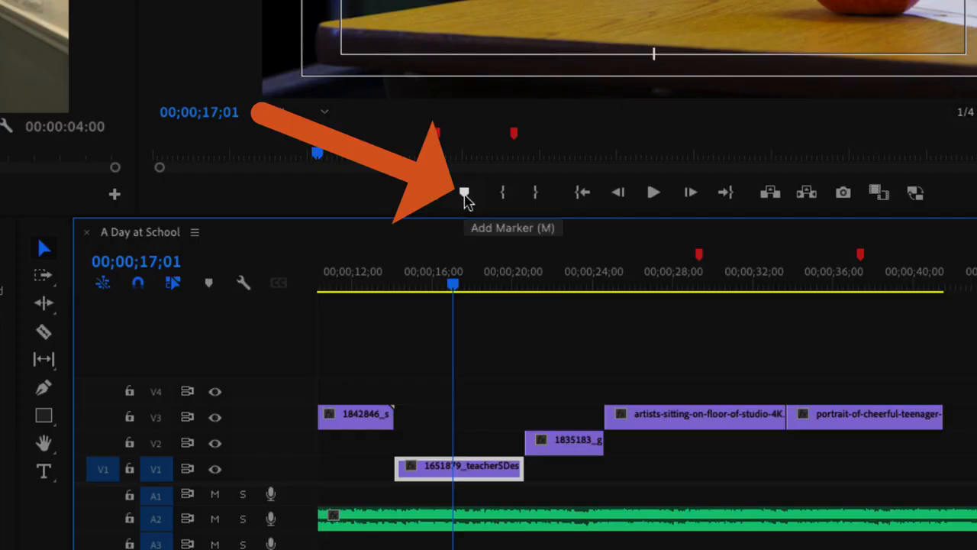
left_click(465, 367)
left_click_drag(458, 288, 451, 290)
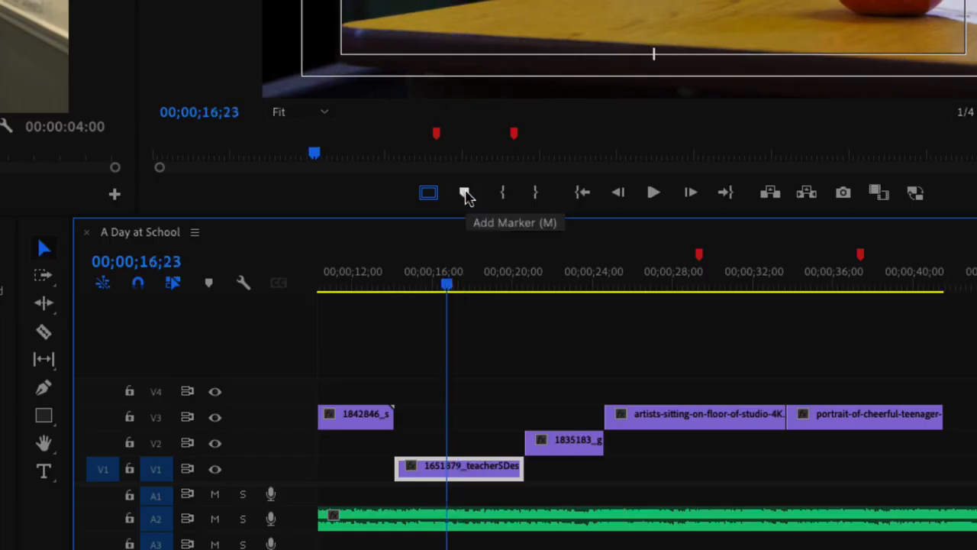
left_click(467, 195)
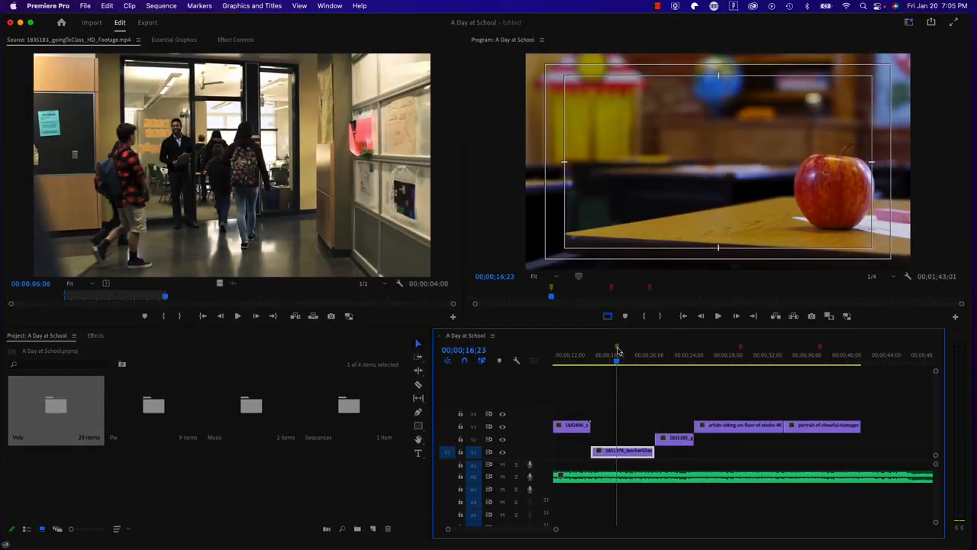
- Name the new marker Fix3, colour it cyan and give it the comment "Replace this apple with something else."
double_click(515, 292)
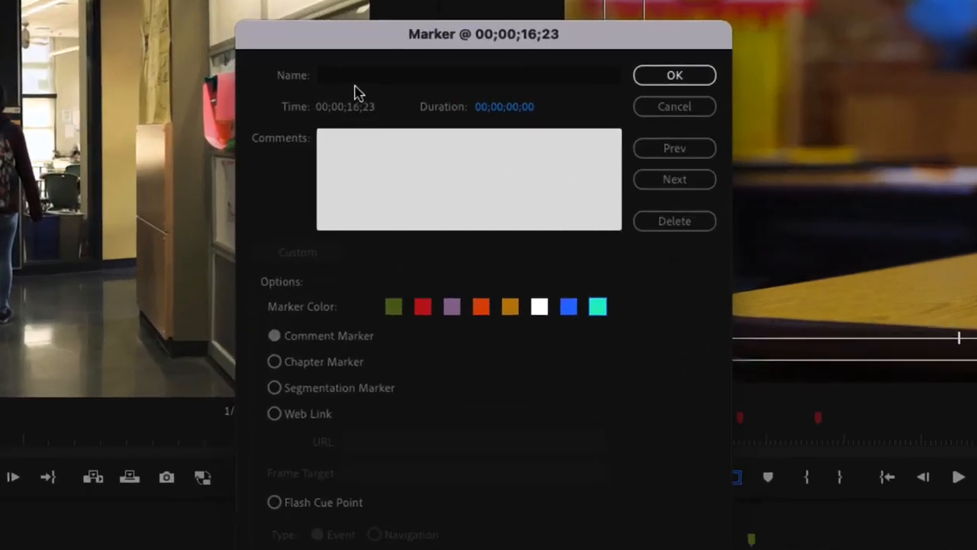
left_click(424, 121)
type("Fix3")
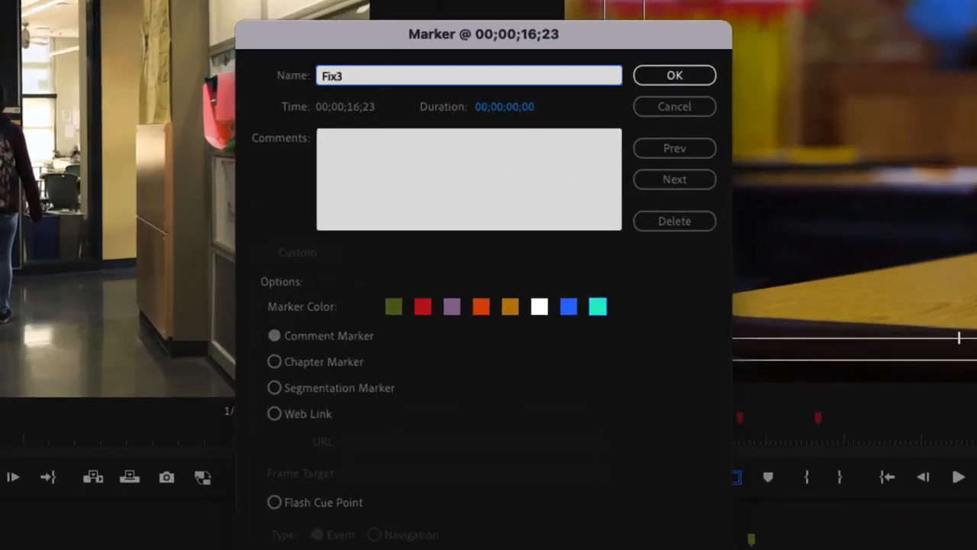
key("Tab")
type("Repla")
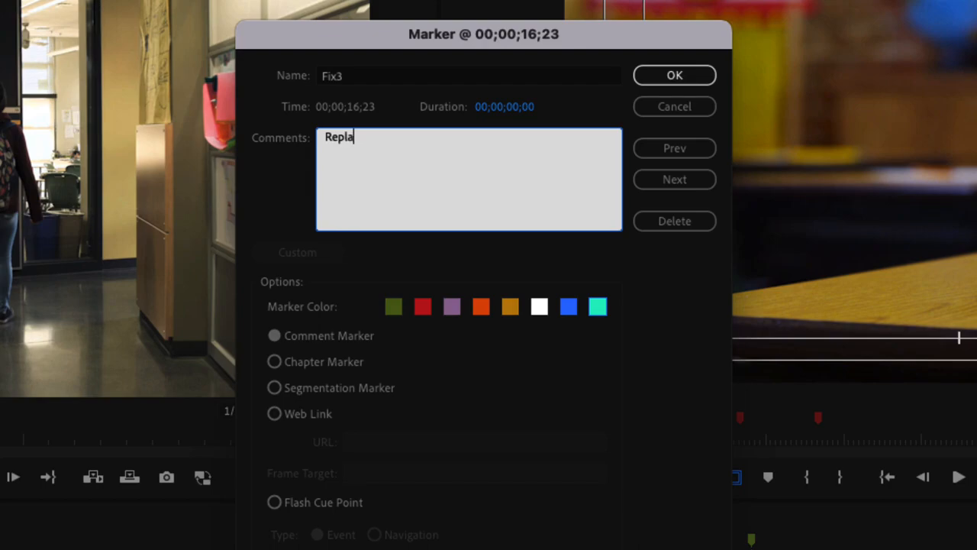
type("ce this apple with somethi")
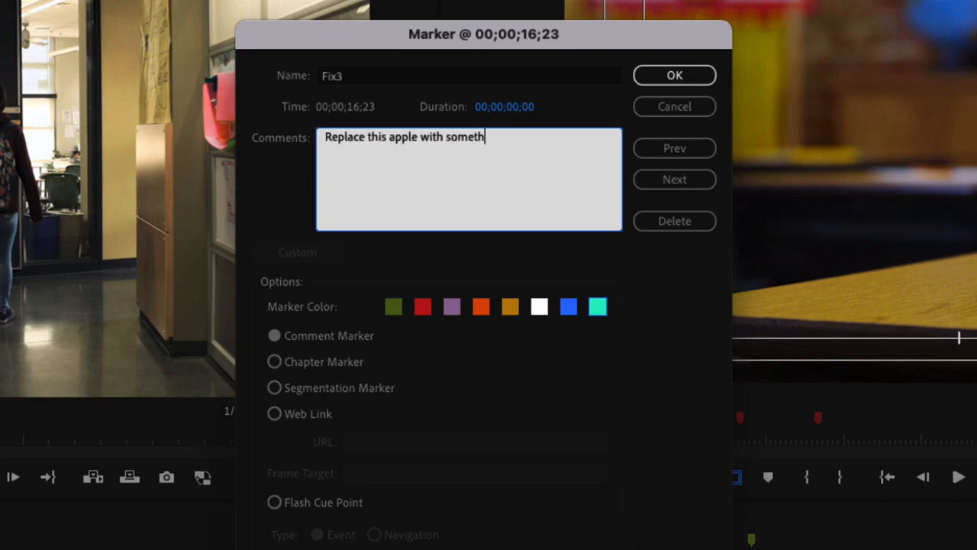
type("ng else")
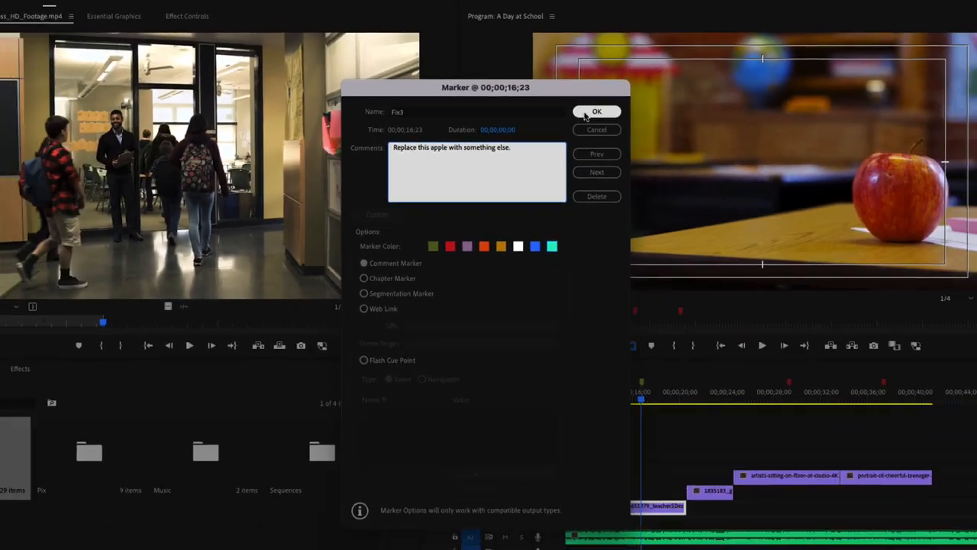
left_click(646, 71)
- Review the frames at the Fix1 and Fix2 markers and select the teacher's desk clip
left_click(661, 367)
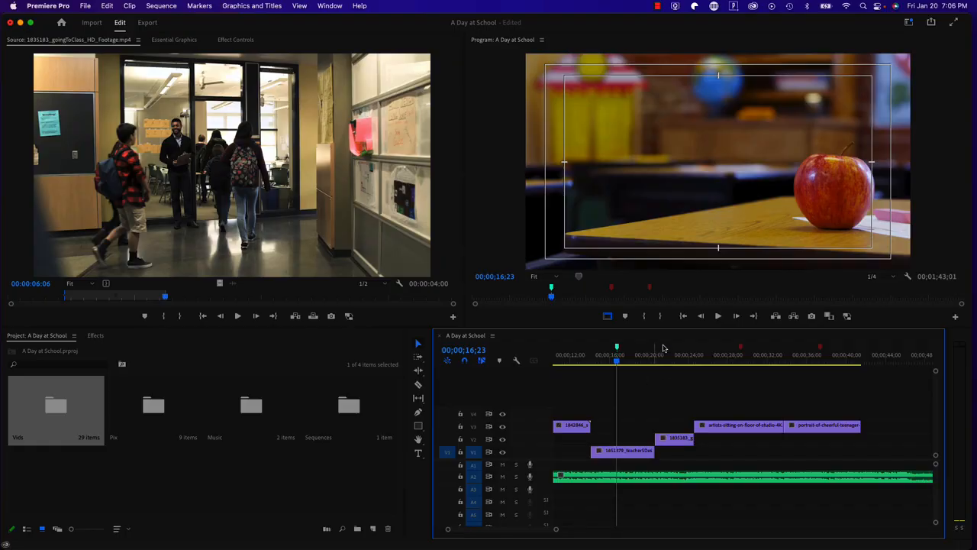
left_click(742, 349)
left_click(822, 351)
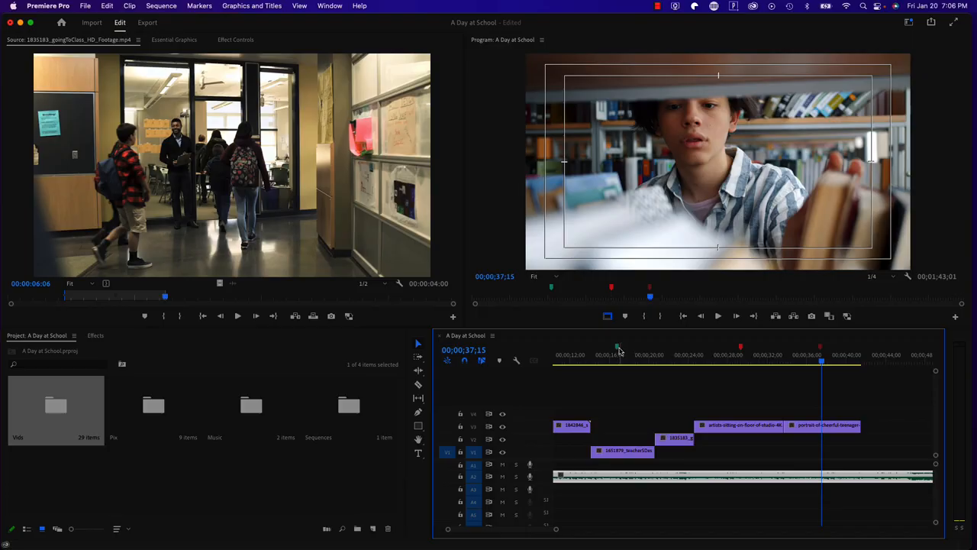
left_click(616, 450)
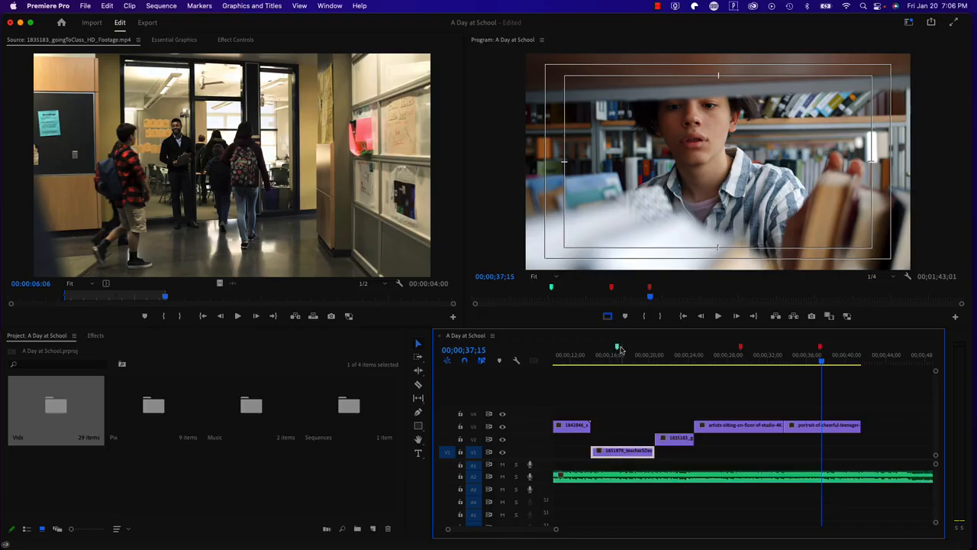
- Try to clear the Fix1 marker at 00;00;29;09
left_click(741, 349)
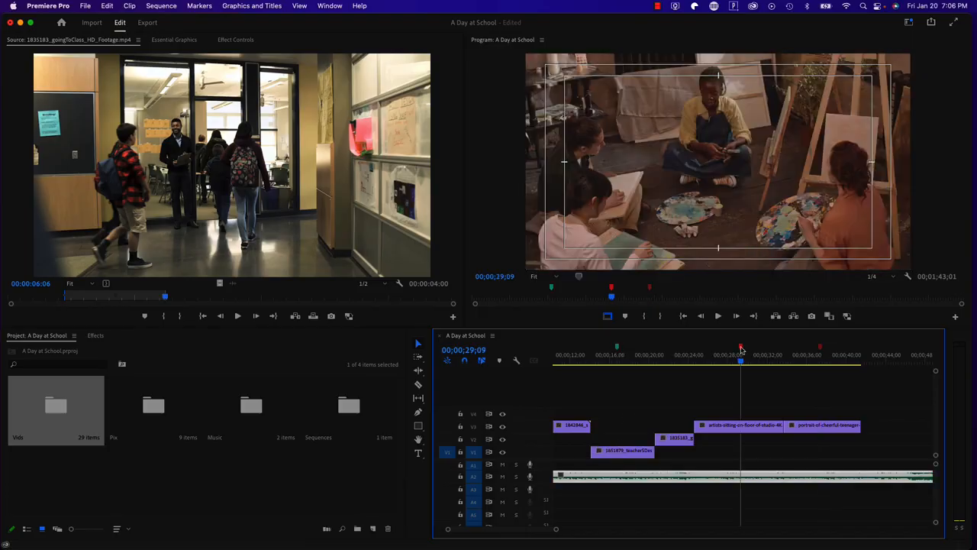
right_click(741, 349)
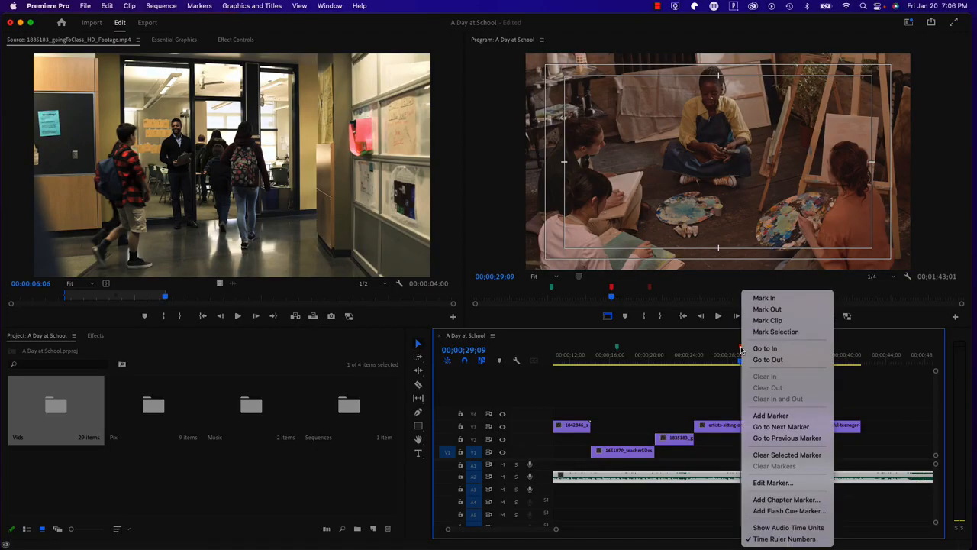
left_click(804, 455)
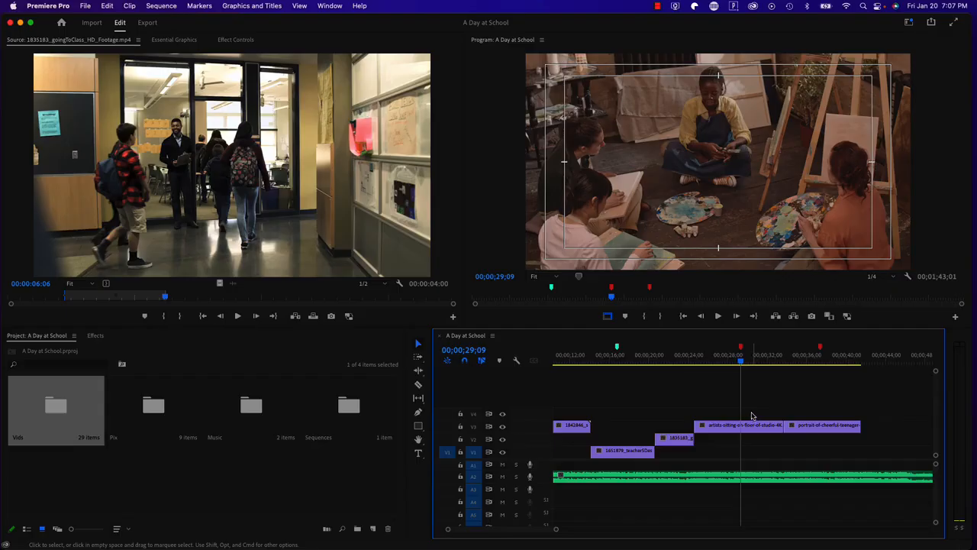
- Apply the Lumetri Color video effect to the artists-sitting-on-floor clip on V3
left_click(751, 430)
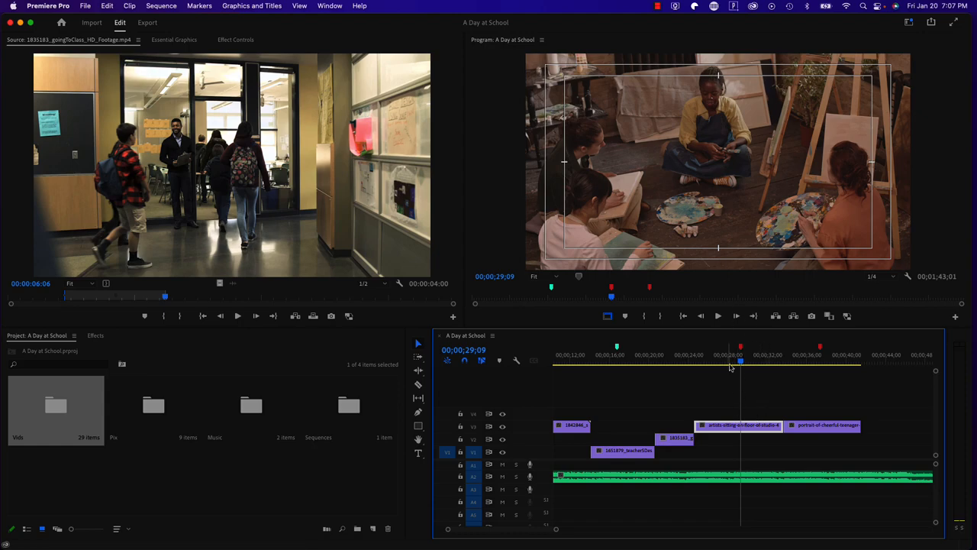
left_click(96, 335)
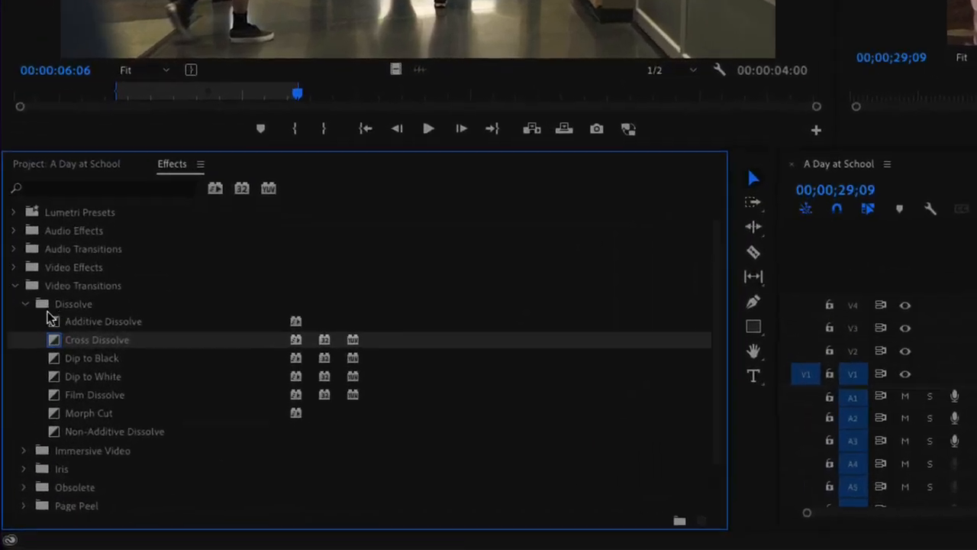
left_click(14, 285)
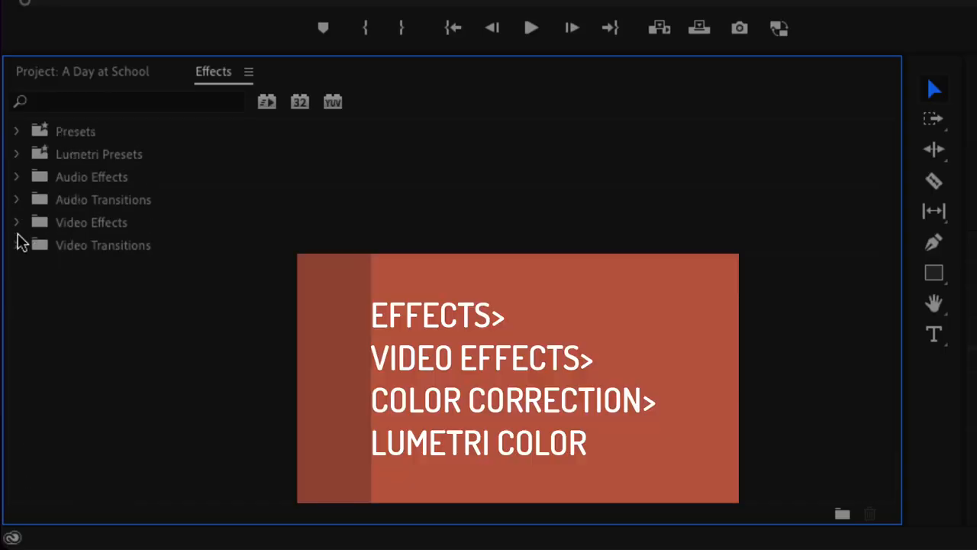
left_click(16, 223)
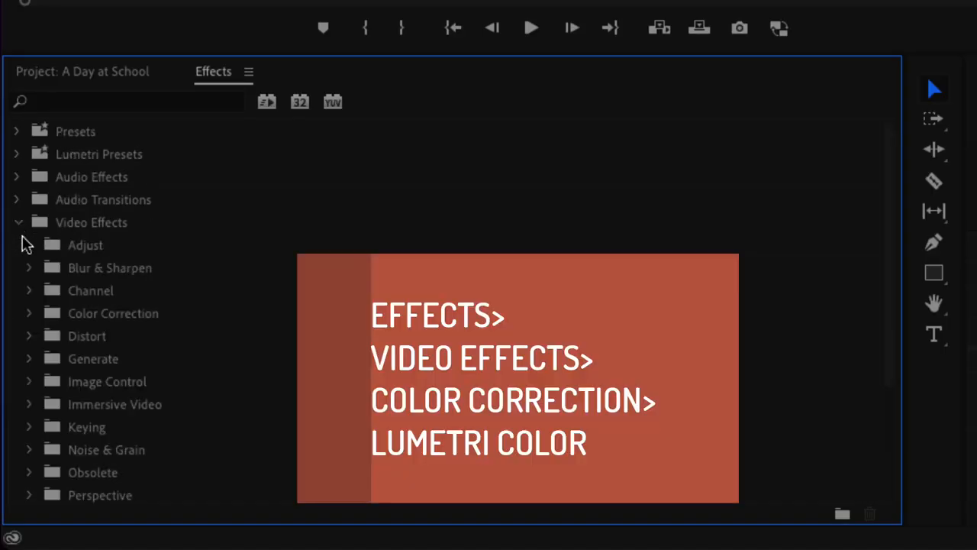
left_click(30, 315)
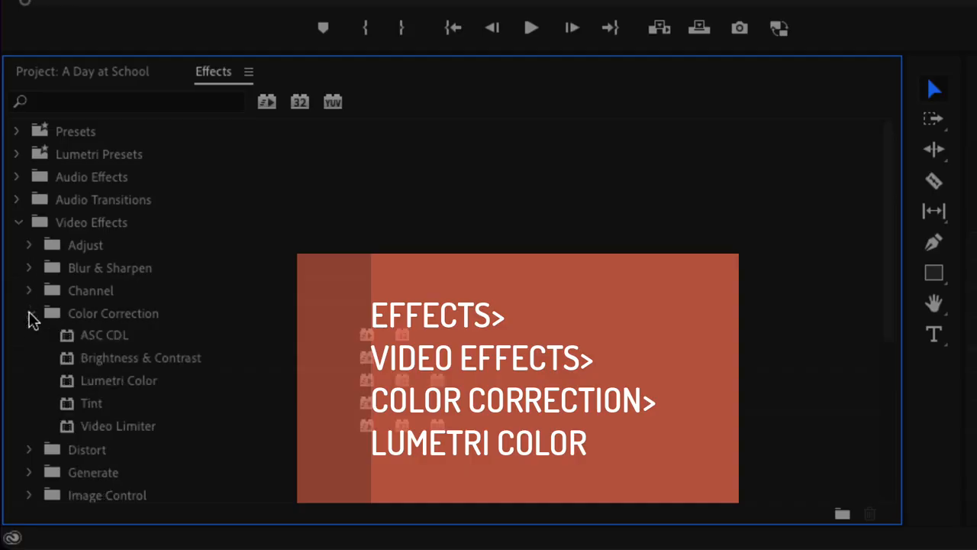
left_click(70, 382)
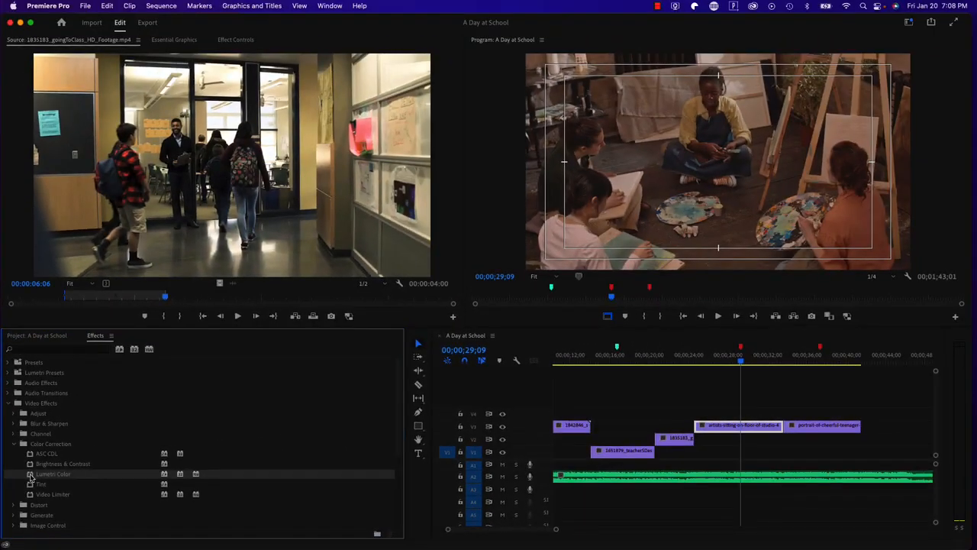
left_click_drag(29, 474, 740, 425)
- Place Effect Controls directly beside the Source monitor tab and expand the artists clip's Lumetri Color Basic Correction settings
left_click(231, 41)
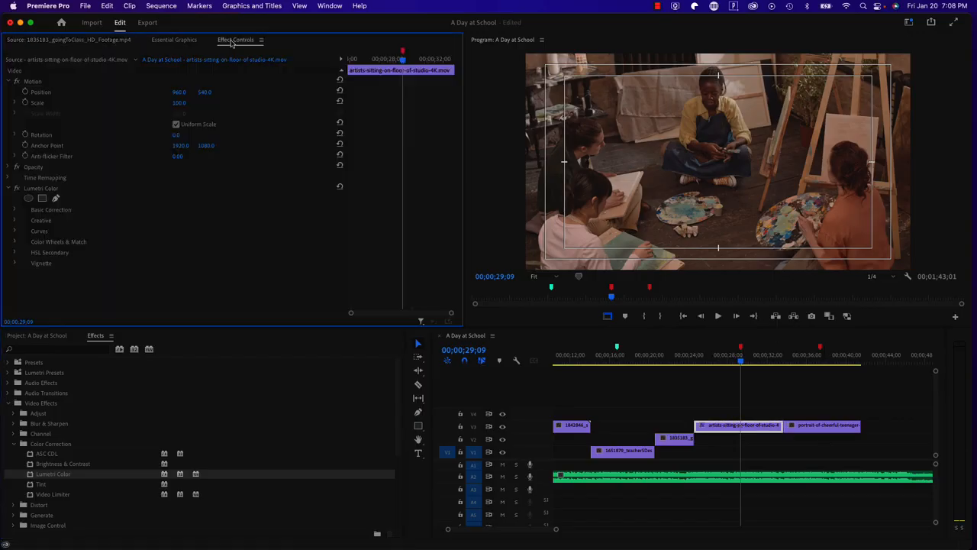
left_click_drag(236, 43, 177, 42)
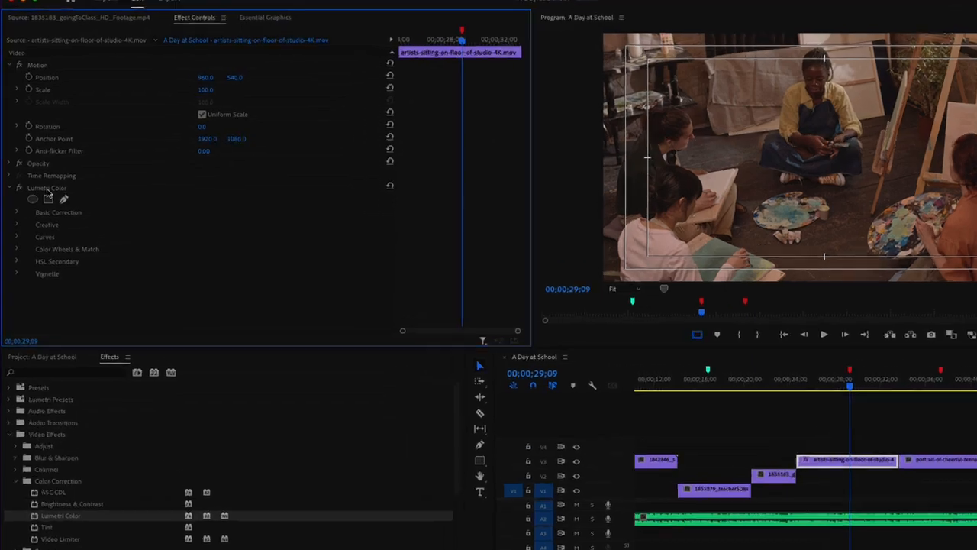
left_click(42, 190)
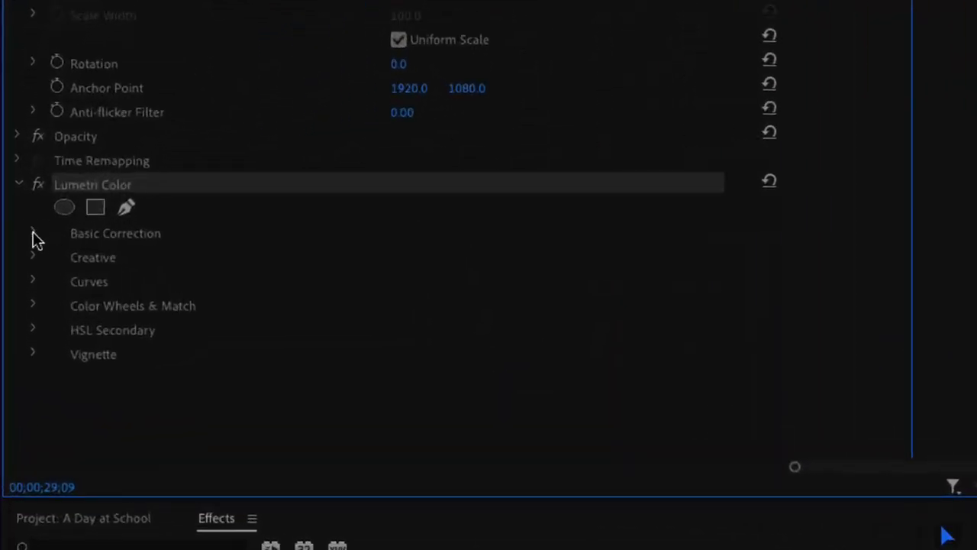
left_click(33, 235)
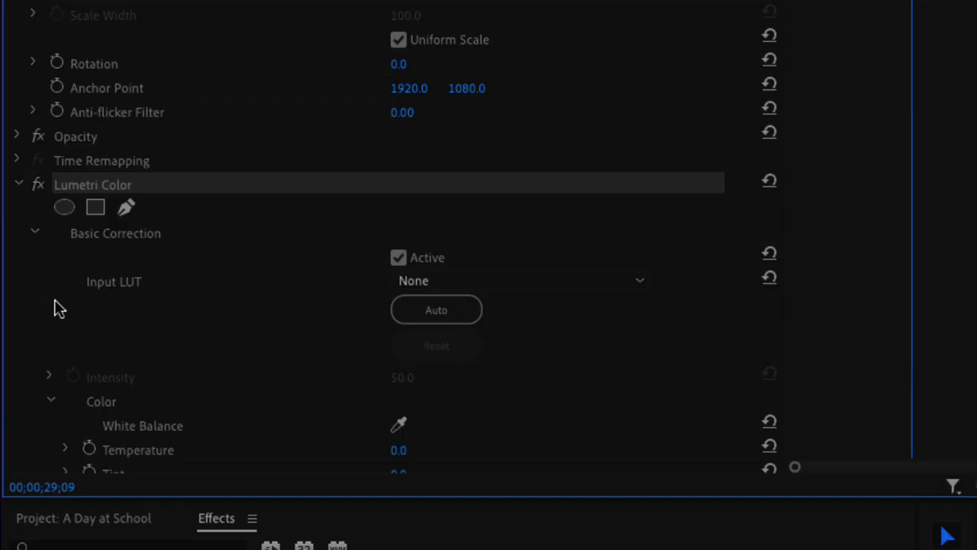
- Hide the Program monitor's safe margins and white-balance the artists clip with Lumetri Color's White Balance eyedropper
left_click(128, 421)
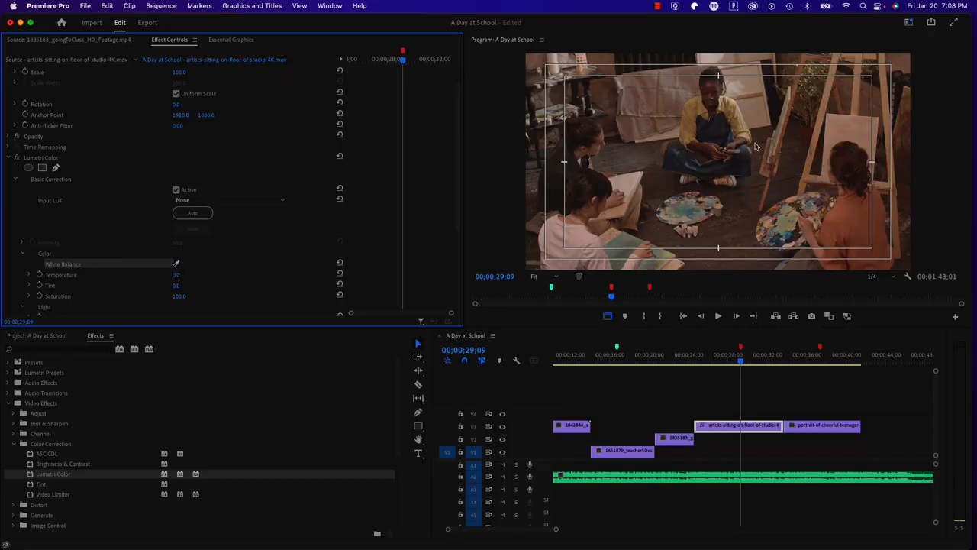
left_click(608, 317)
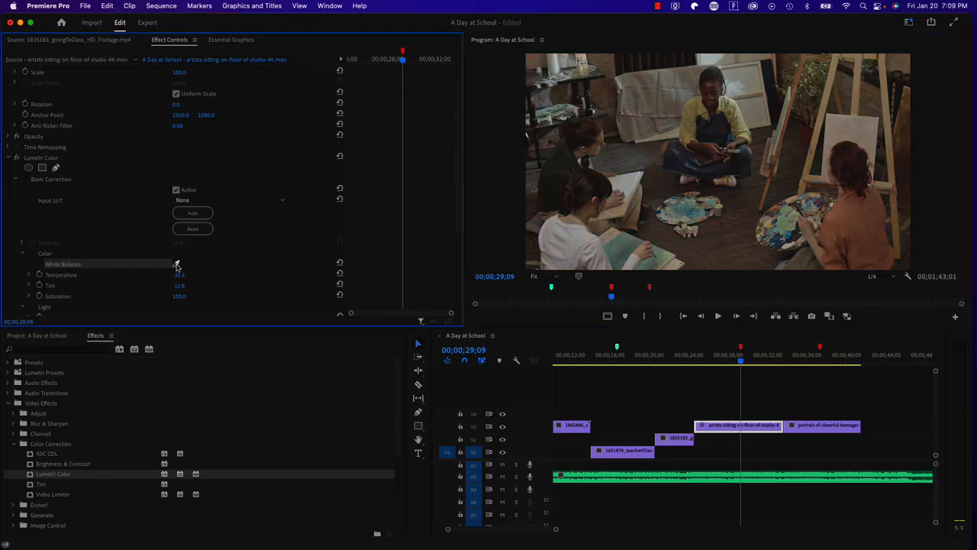
left_click(176, 265)
- Compare the artists clip with and without its Lumetri Color effect, leaving the effect switched on
left_click(16, 159)
left_click(16, 159)
left_click(16, 158)
left_click(16, 159)
left_click(16, 159)
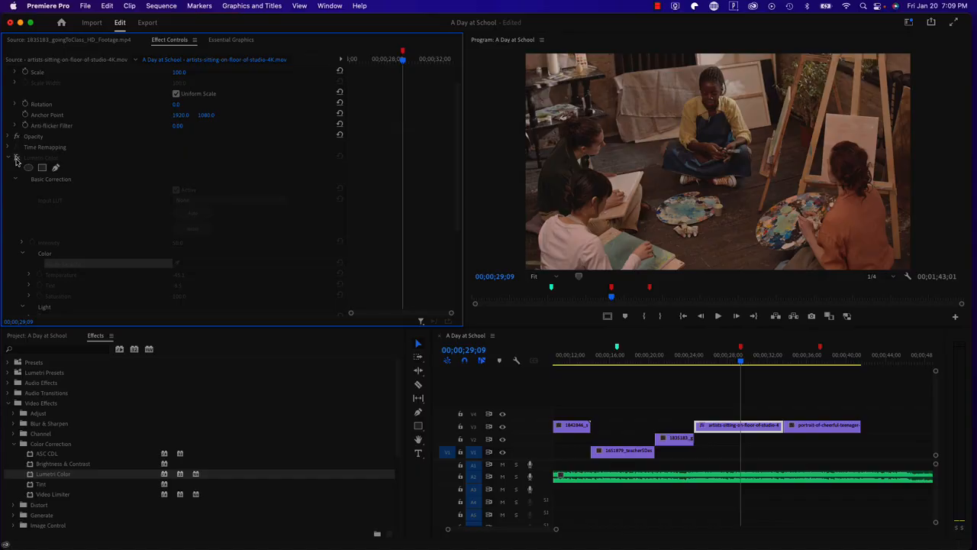
left_click(16, 159)
left_click(16, 159)
left_click(16, 159)
left_click(16, 159)
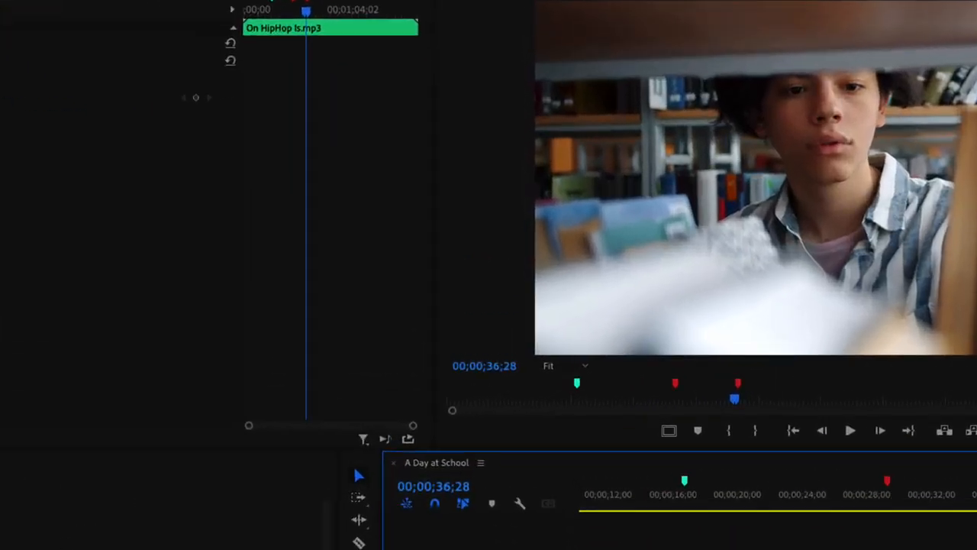
- Check the Fix2 marker's comment at 00;00;37;10 and apply Lumetri Color to the cheerful teenager clip on V3
double_click(819, 348)
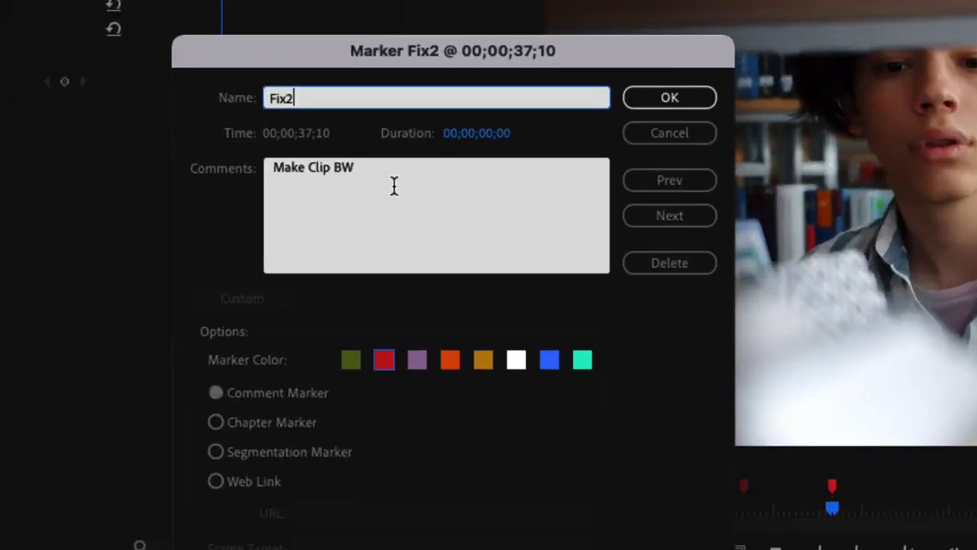
left_click(673, 99)
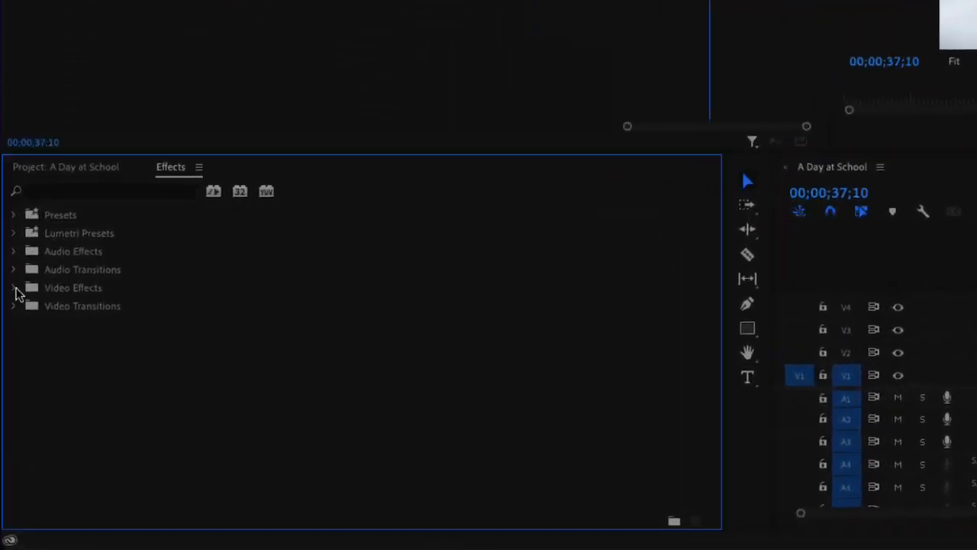
left_click(14, 289)
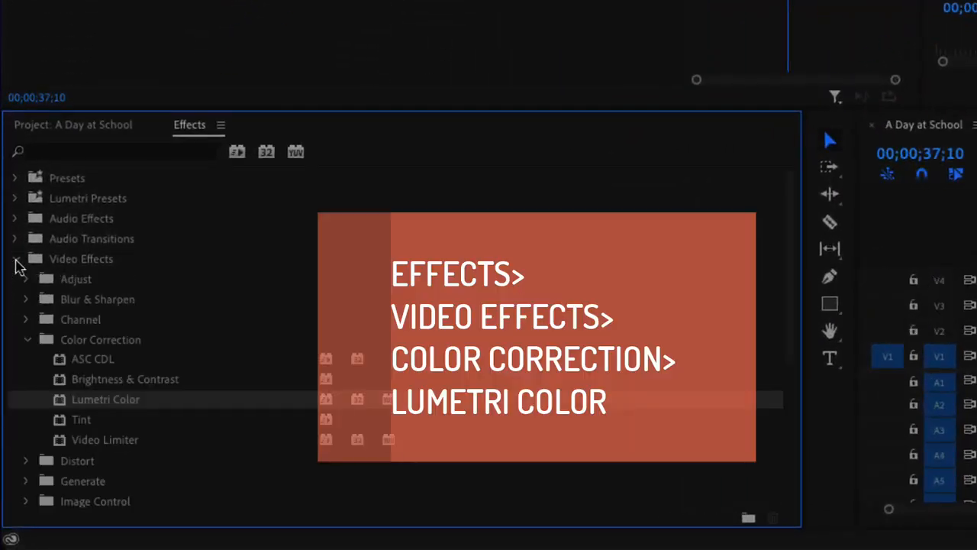
left_click(42, 343)
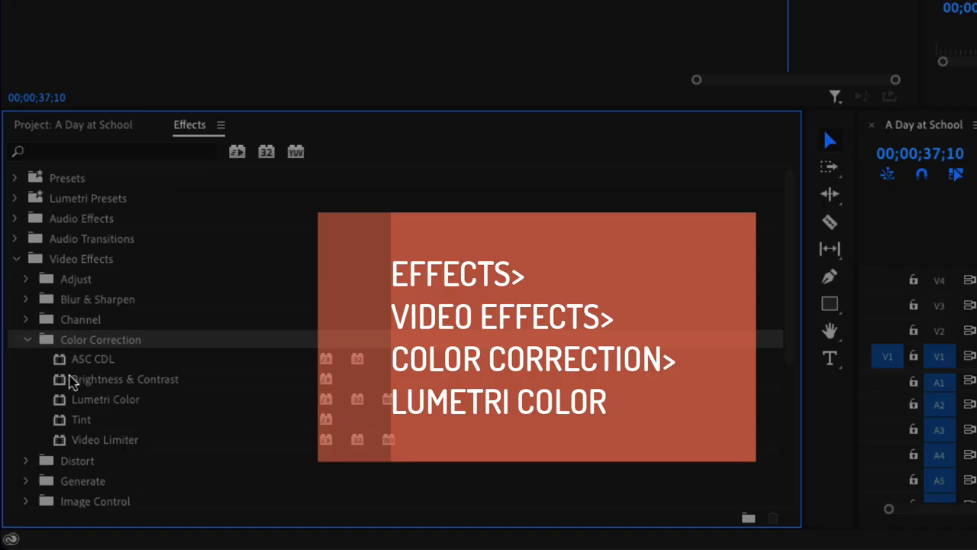
left_click(73, 400)
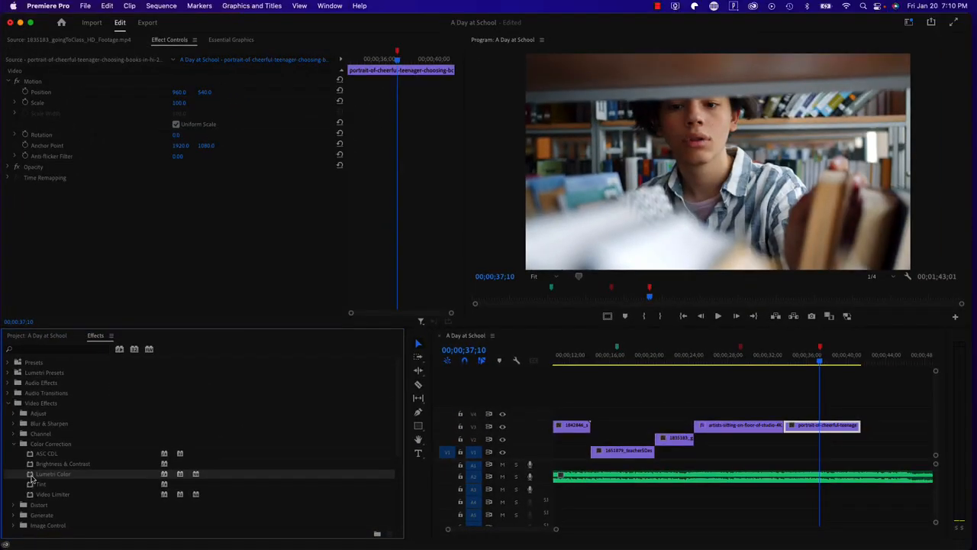
left_click_drag(312, 474, 767, 426)
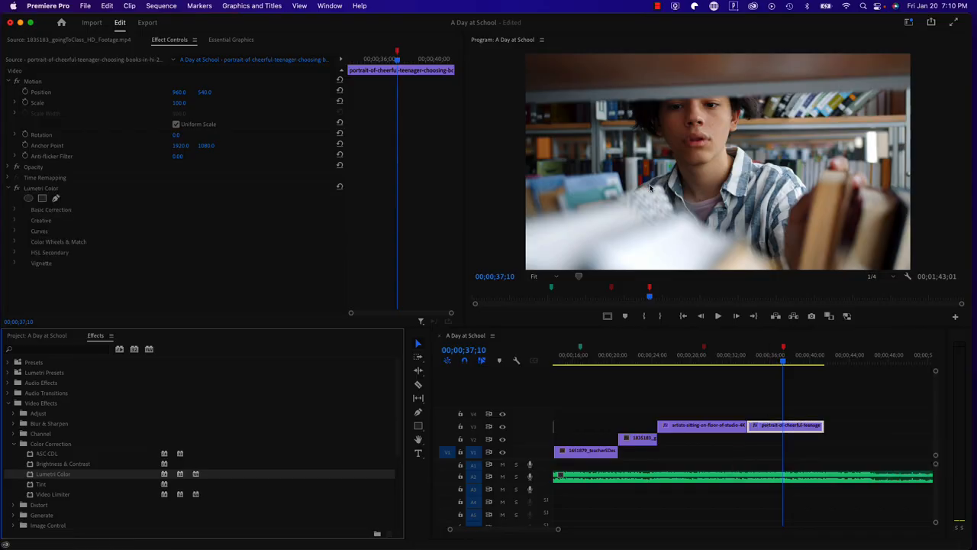
- Make the teenager clip black and white by setting its Lumetri Color Basic Correction saturation to 0.0
left_click(168, 43)
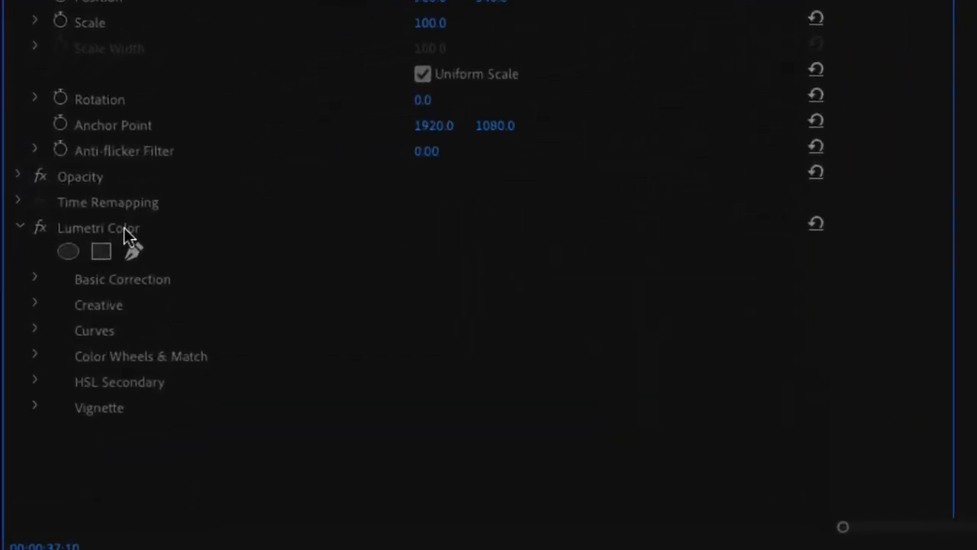
left_click(123, 228)
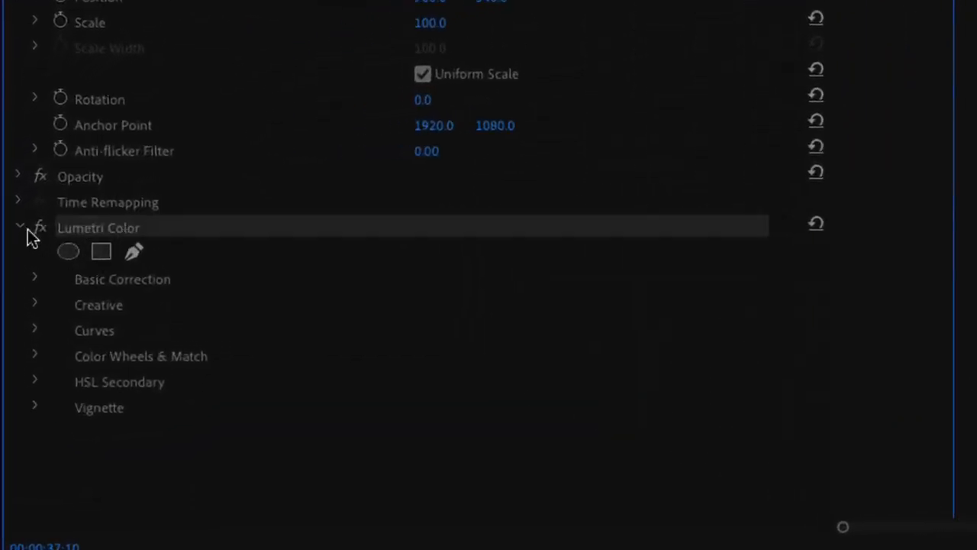
left_click(35, 280)
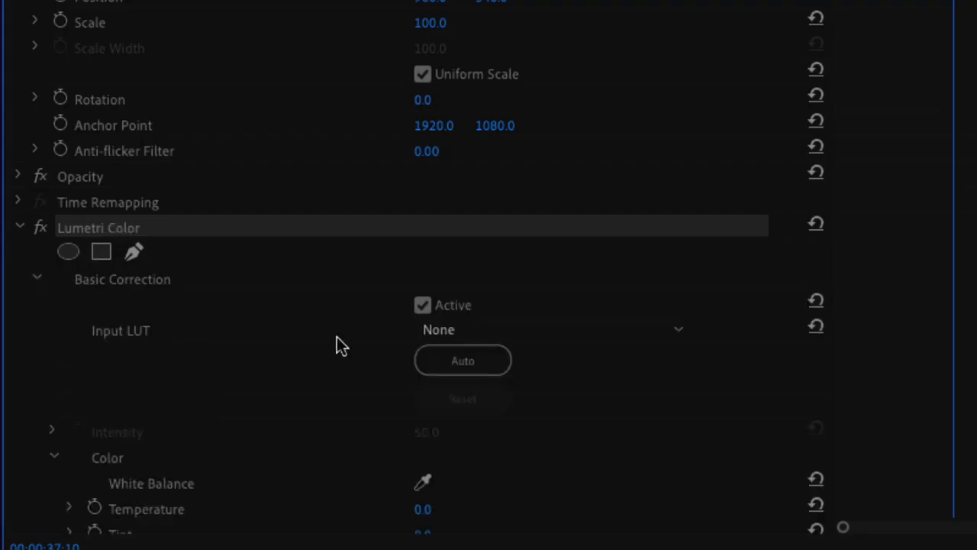
scroll(270, 367, "down", 5)
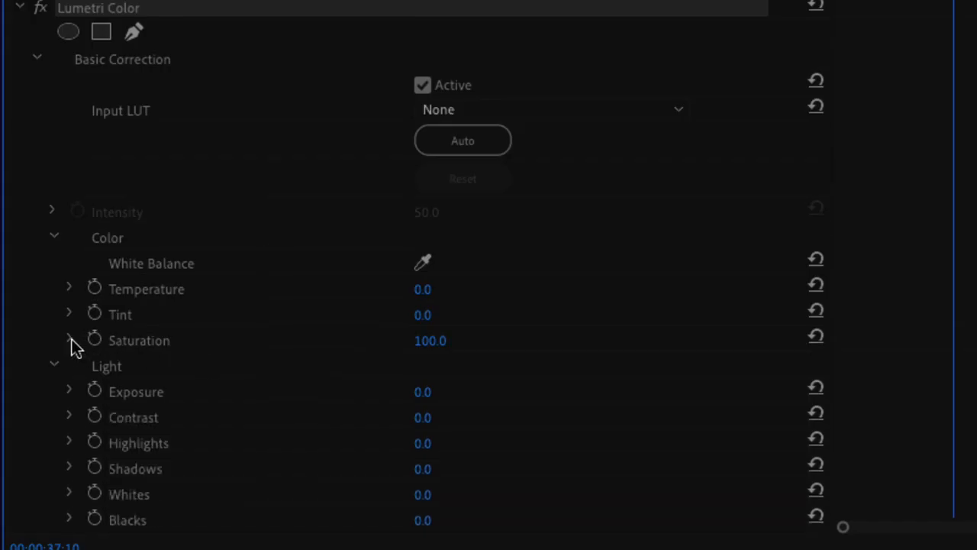
left_click(70, 340)
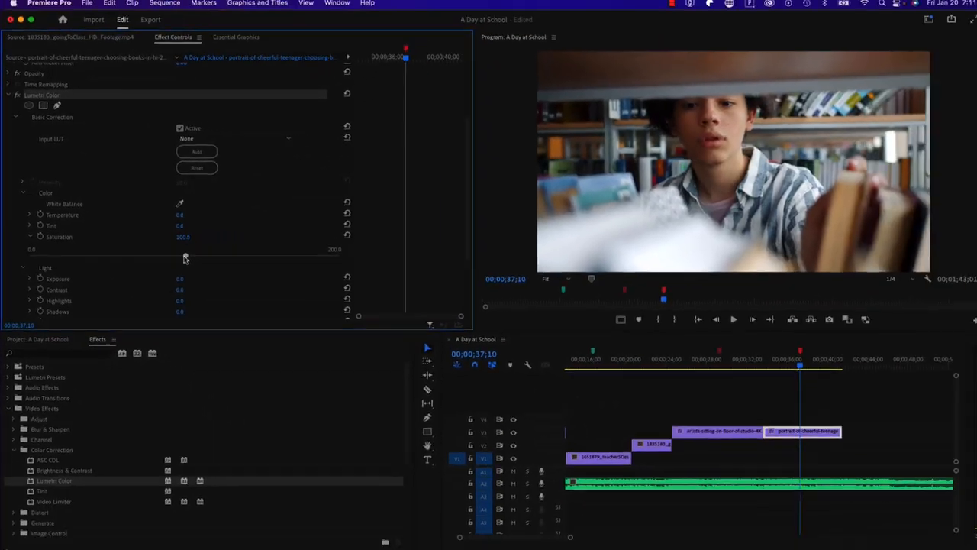
left_click_drag(304, 317, 281, 317)
left_click_drag(167, 257, 28, 256)
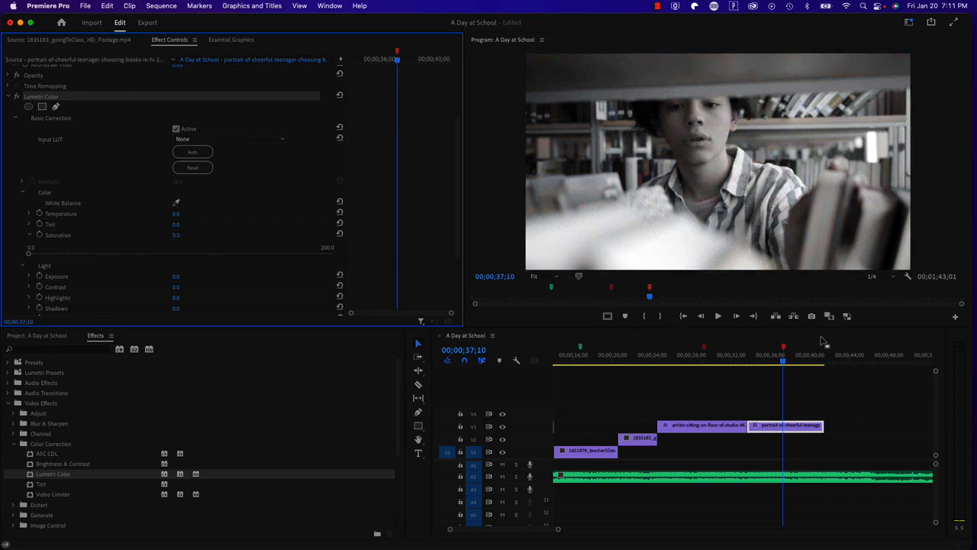
- Compare the teenager clip with and without Lumetri Color, and review the corrected frames of the artists and teenager clips
scroll(64, 193, "up", 2)
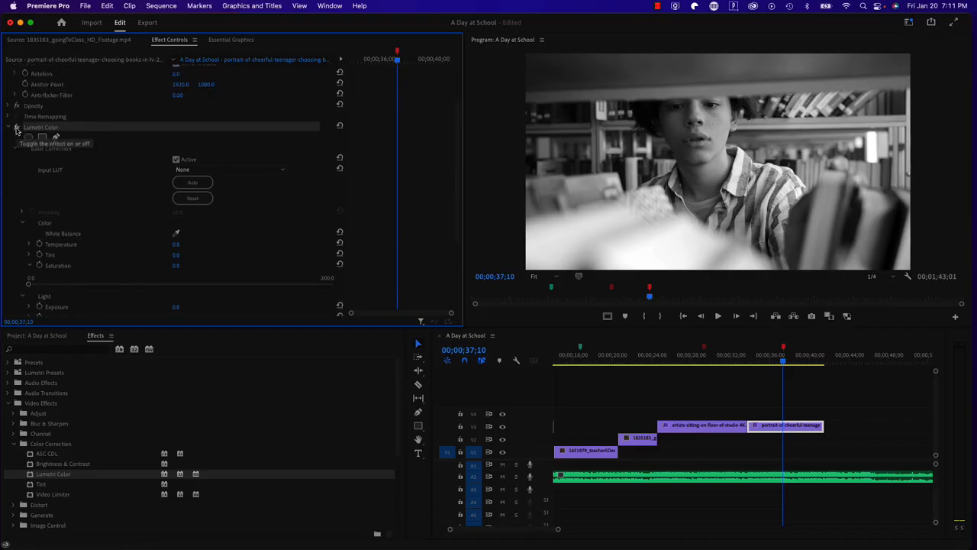
left_click(16, 127)
left_click(16, 127)
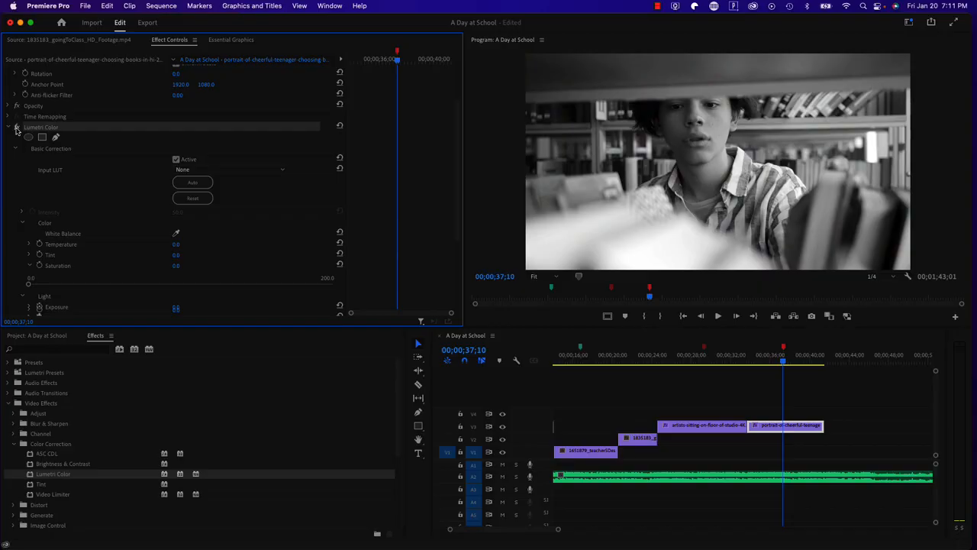
left_click(16, 128)
left_click(16, 128)
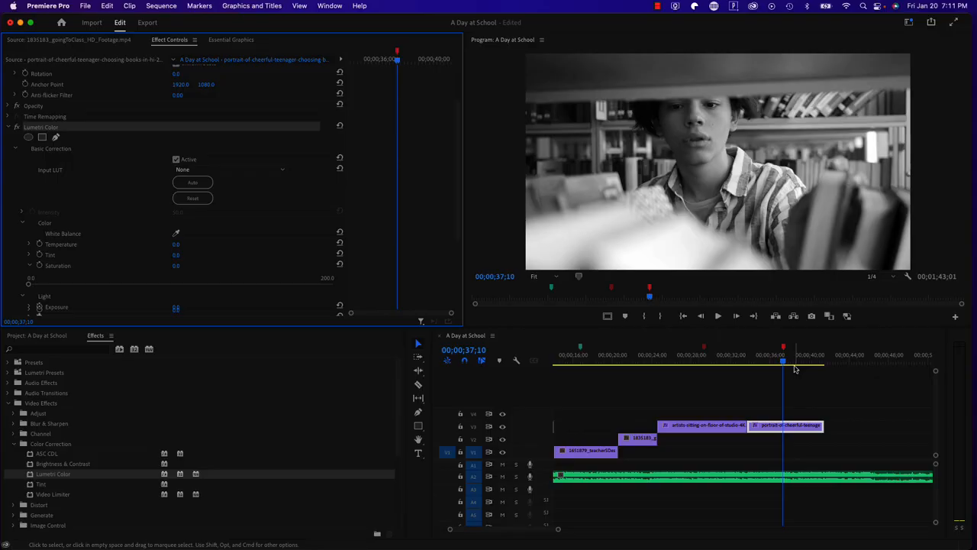
left_click(708, 359)
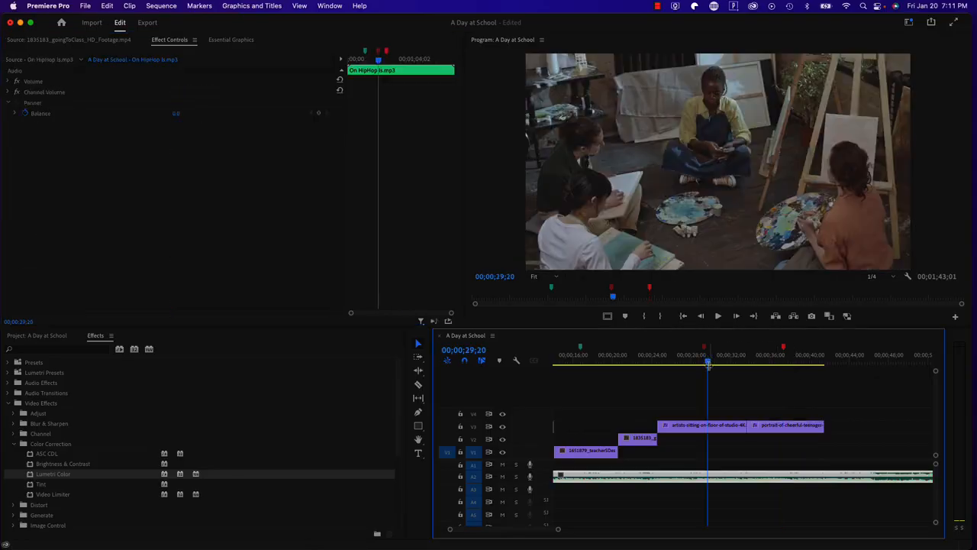
left_click(718, 427)
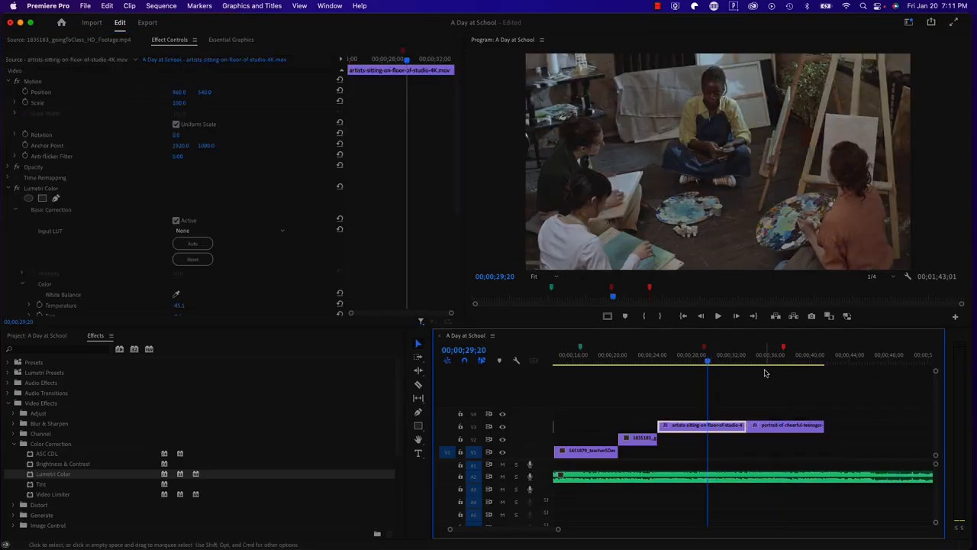
left_click(790, 358)
left_click(784, 427)
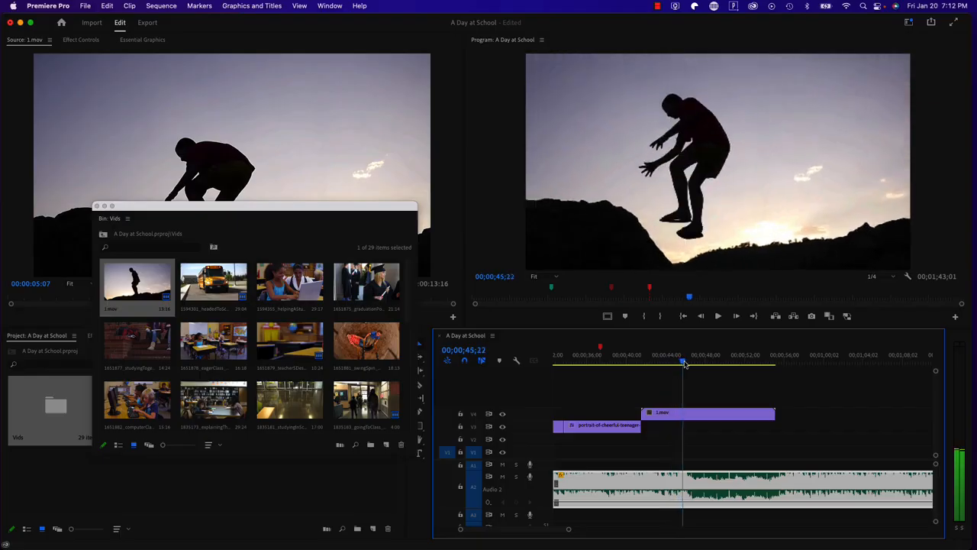
- Park the playhead on the mid-jump frame of 1.mov at 00;00;45;20 and start a frame export
left_click_drag(682, 368, 682, 388)
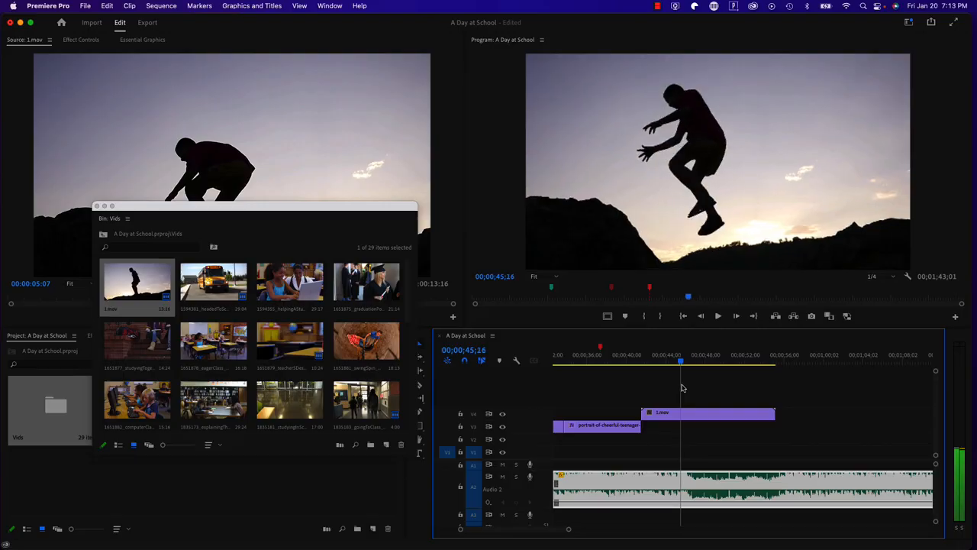
left_click(683, 388)
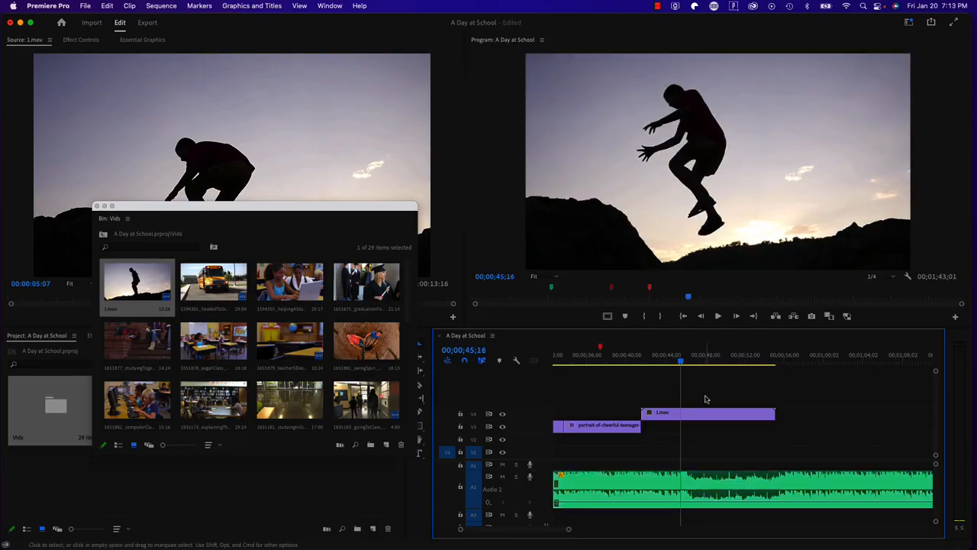
left_click_drag(637, 359, 683, 368)
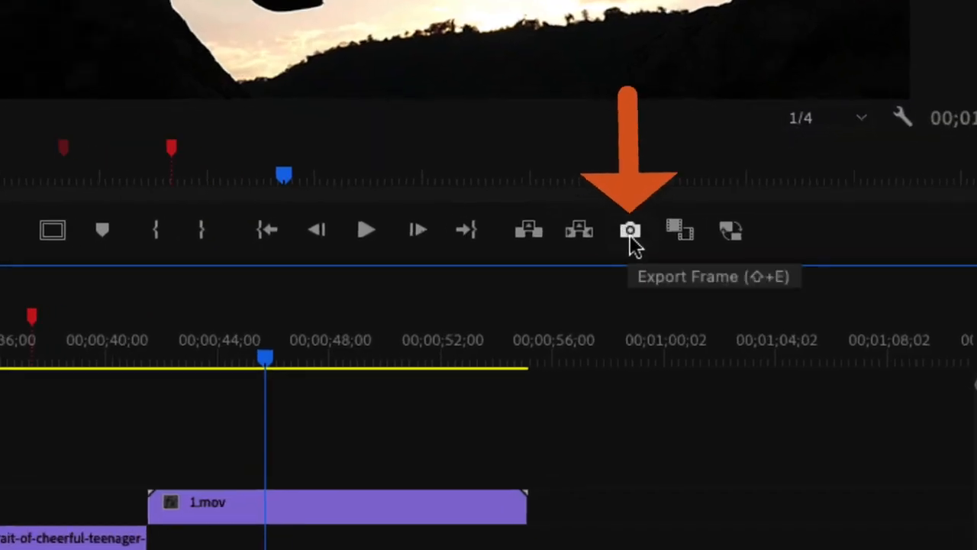
key("Left")
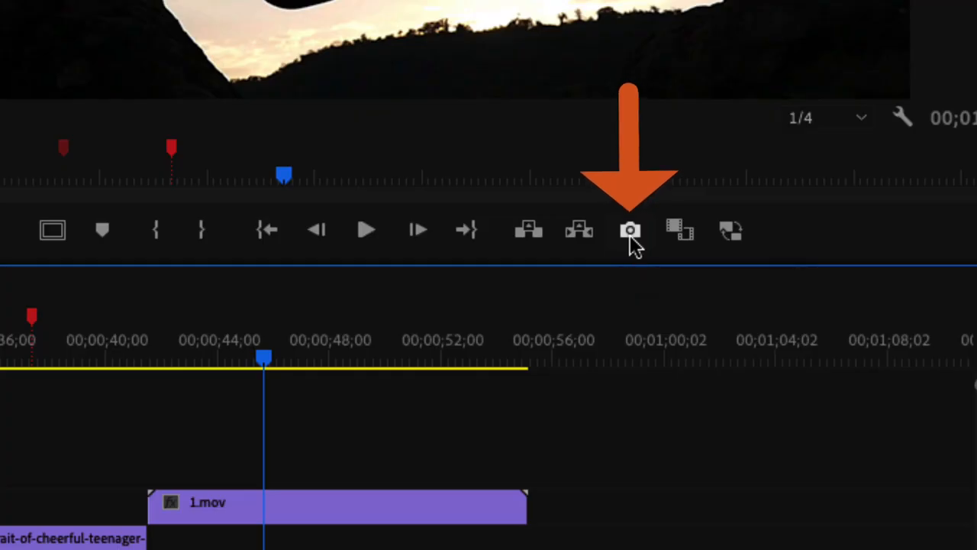
left_click(630, 231)
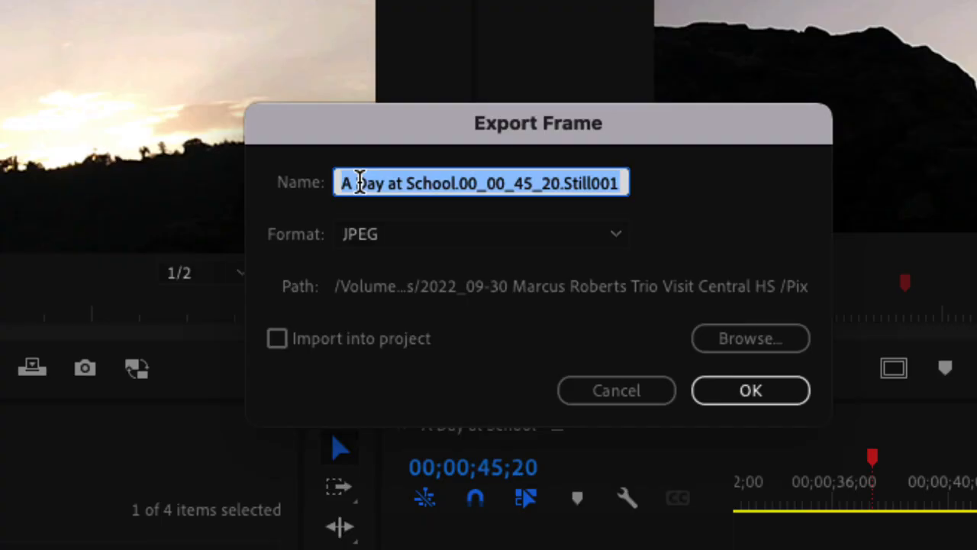
- Set the frame export destination to the Pix folder inside the 2025-07-10 A Day at School folder on the Desktop
left_click(360, 183)
left_click_drag(342, 184, 622, 195)
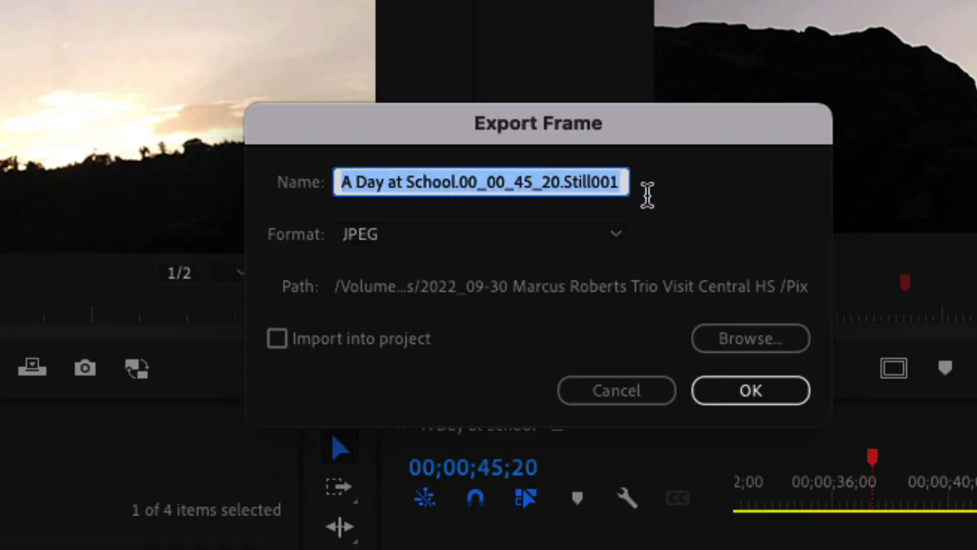
scroll(377, 235, "down", 1)
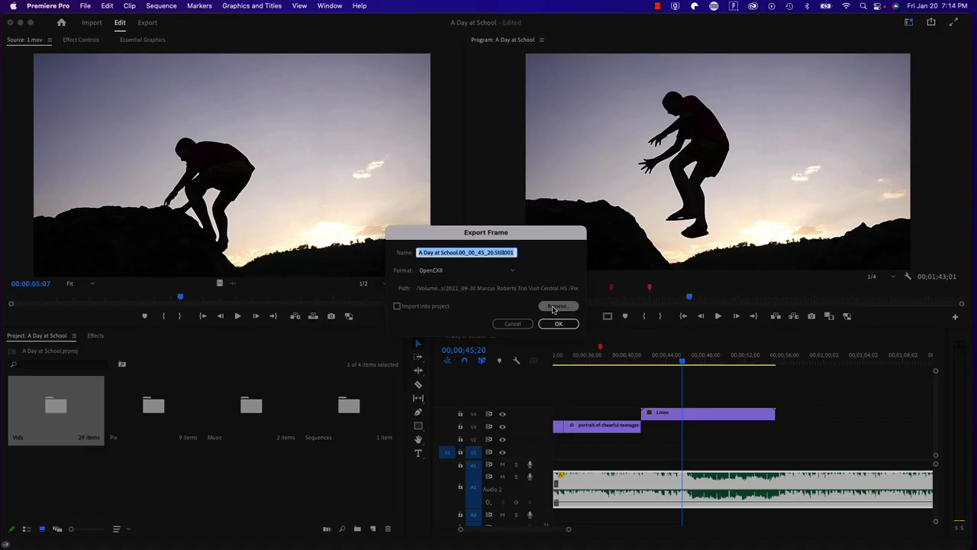
left_click(553, 306)
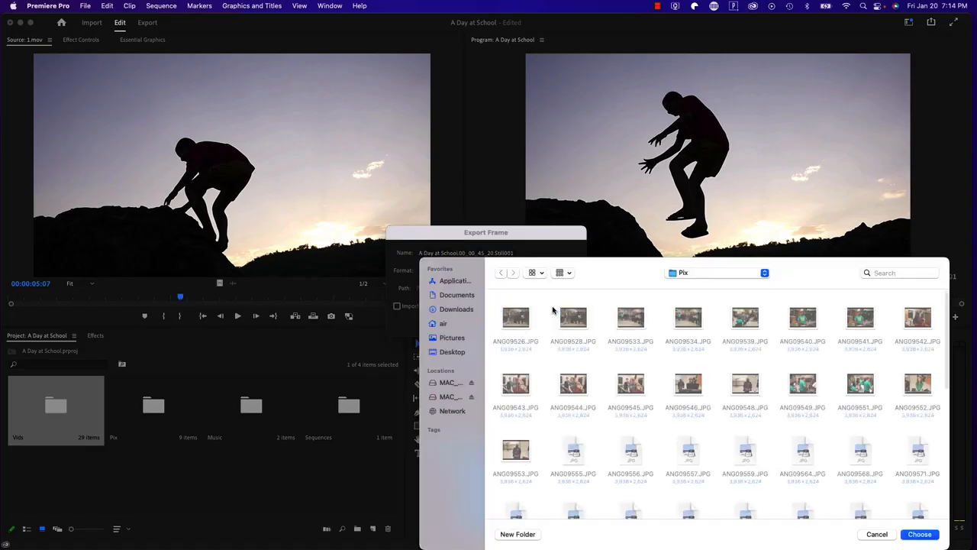
left_click_drag(593, 280, 352, 155)
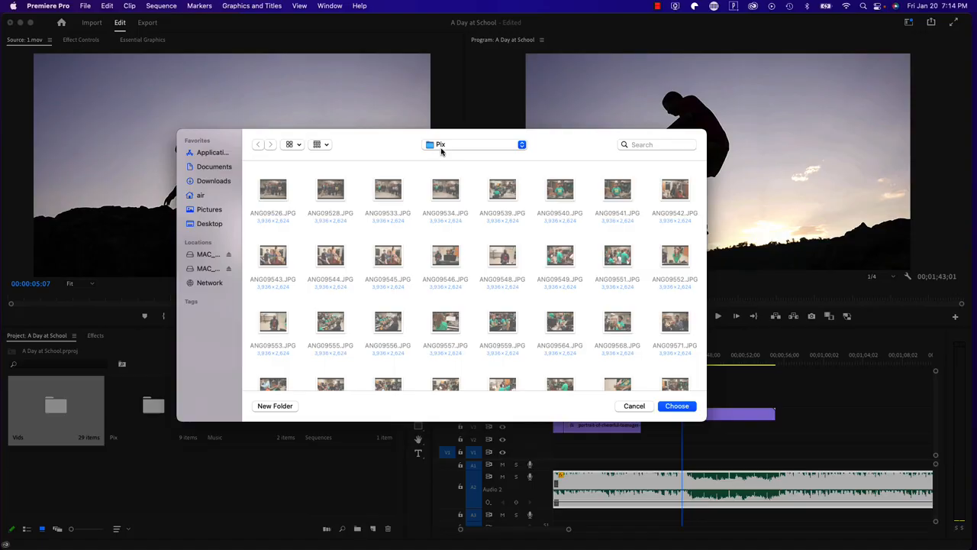
left_click(452, 145)
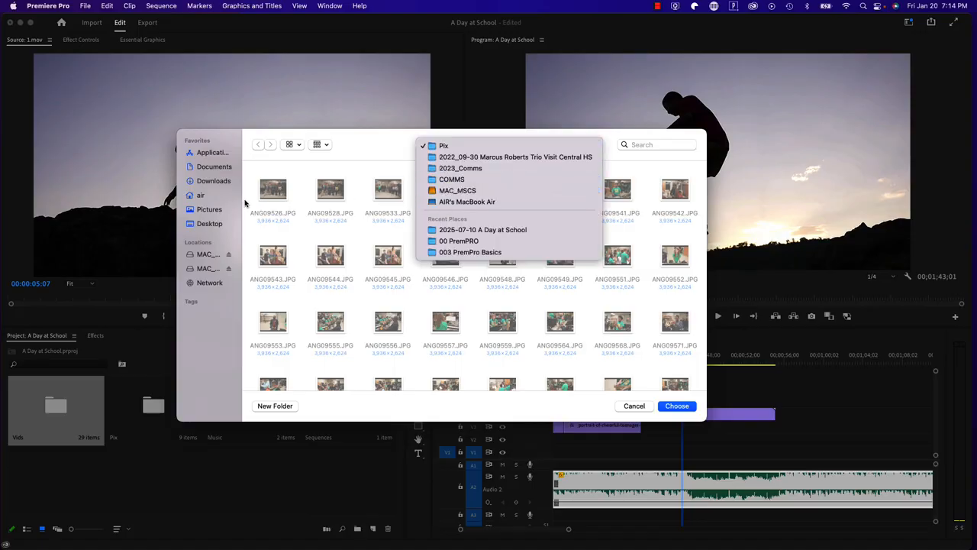
left_click(210, 227)
left_click(210, 224)
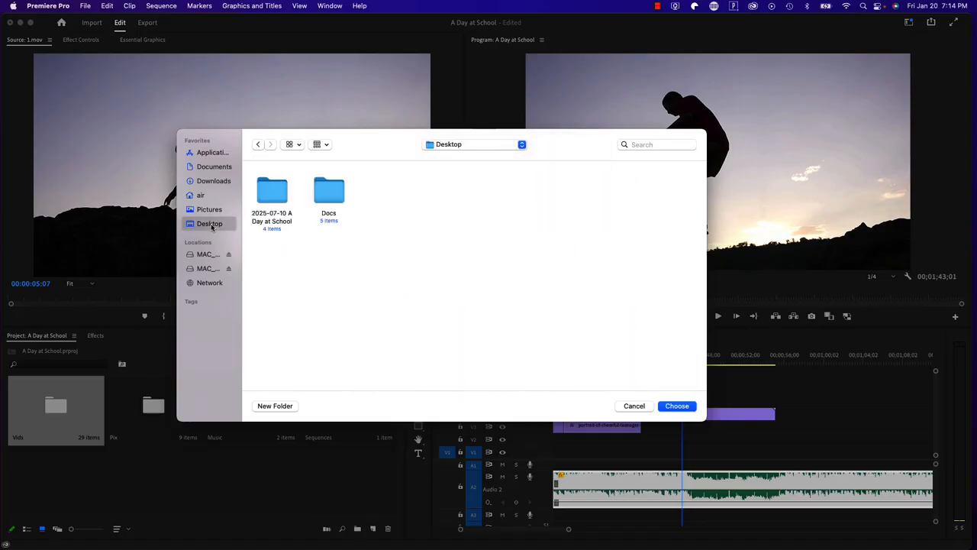
double_click(277, 190)
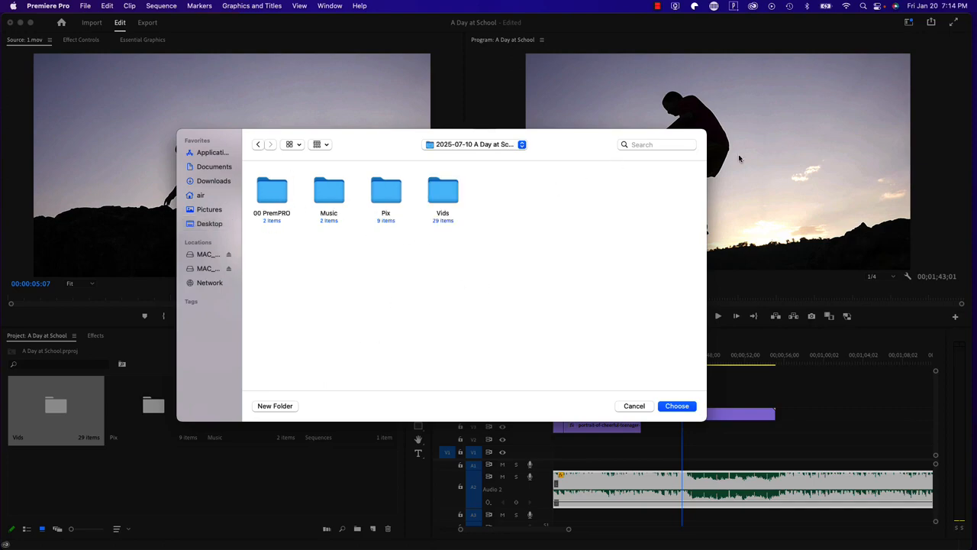
double_click(377, 197)
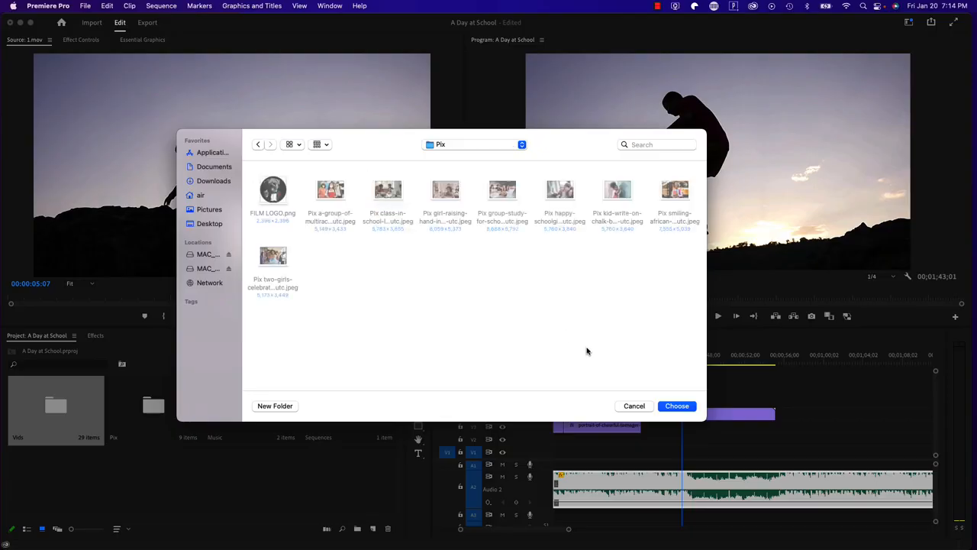
left_click(677, 405)
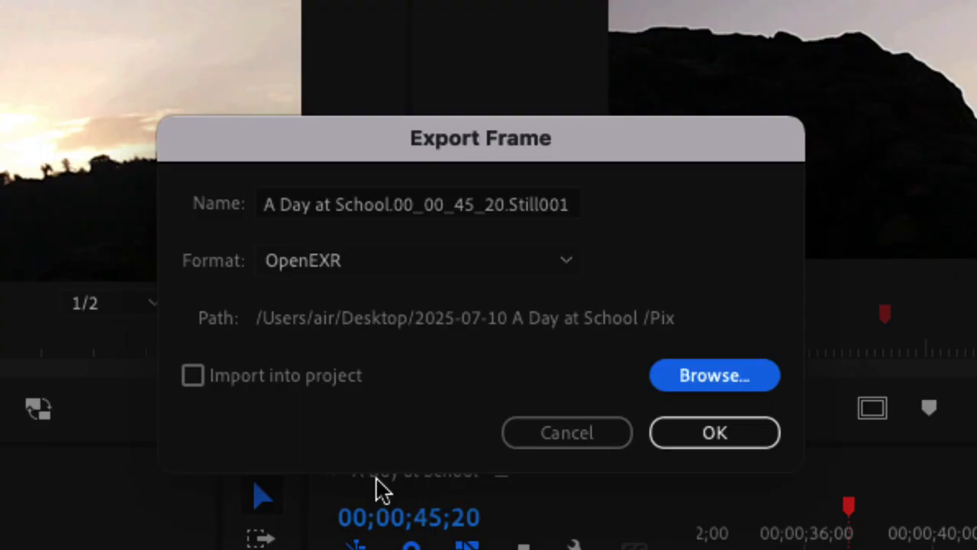
- Export the frame in JPEG format with importing into the project enabled
left_click(198, 382)
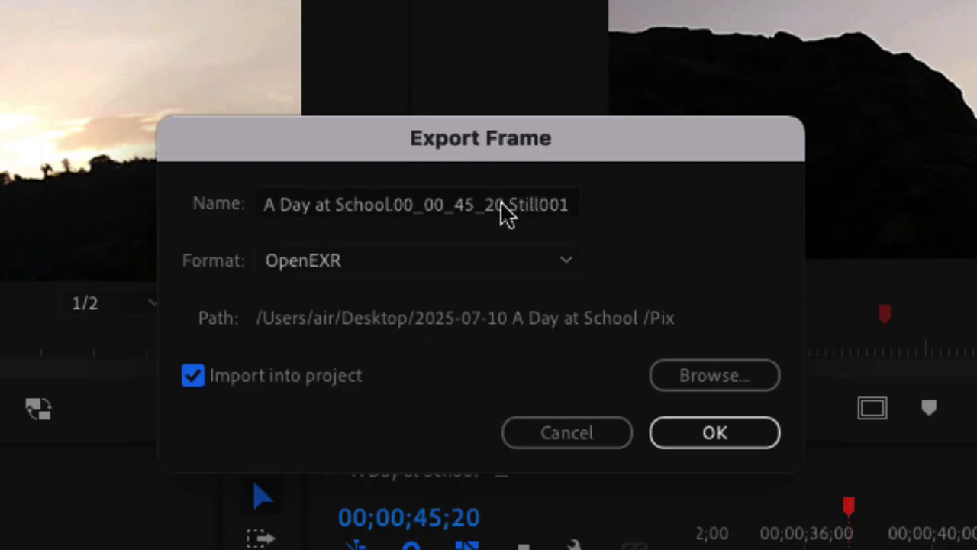
left_click(403, 267)
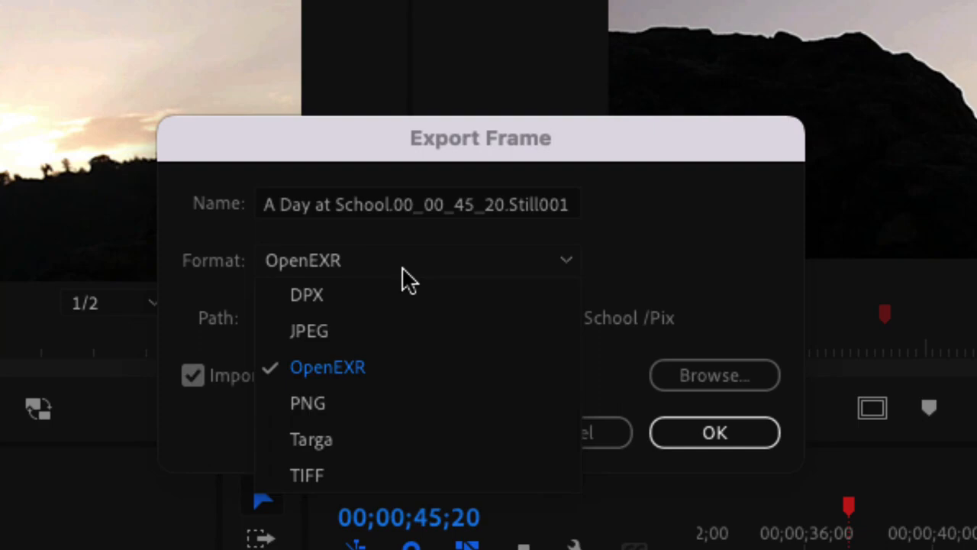
left_click(359, 330)
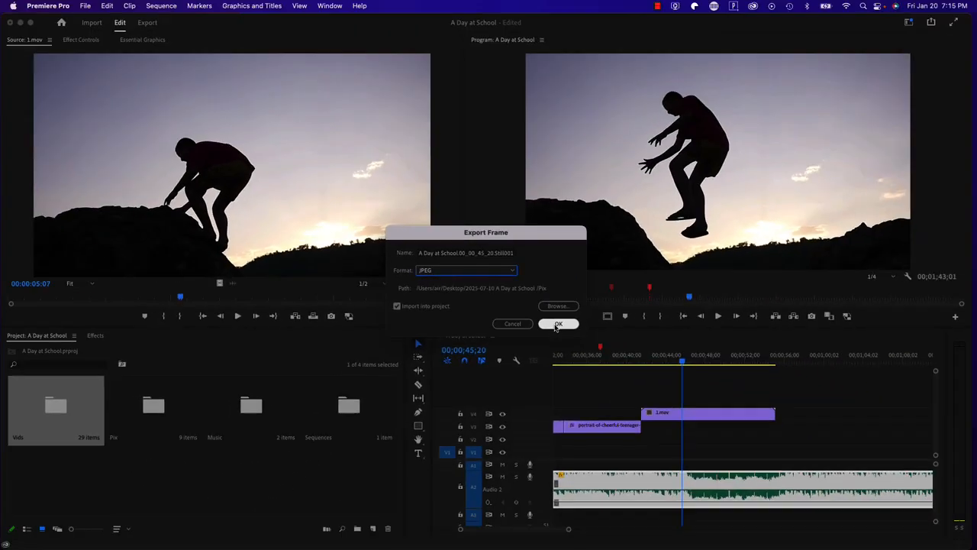
left_click(558, 324)
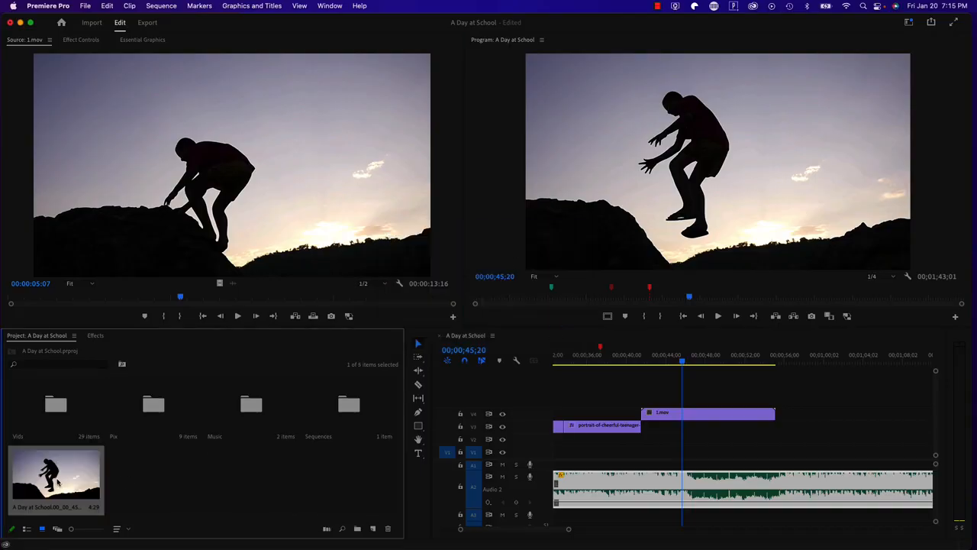
- Place the exported still on V5 above 1.mov starting at 00;00;45;20, and file its project item in the Pix bin
left_click_drag(347, 460, 768, 437)
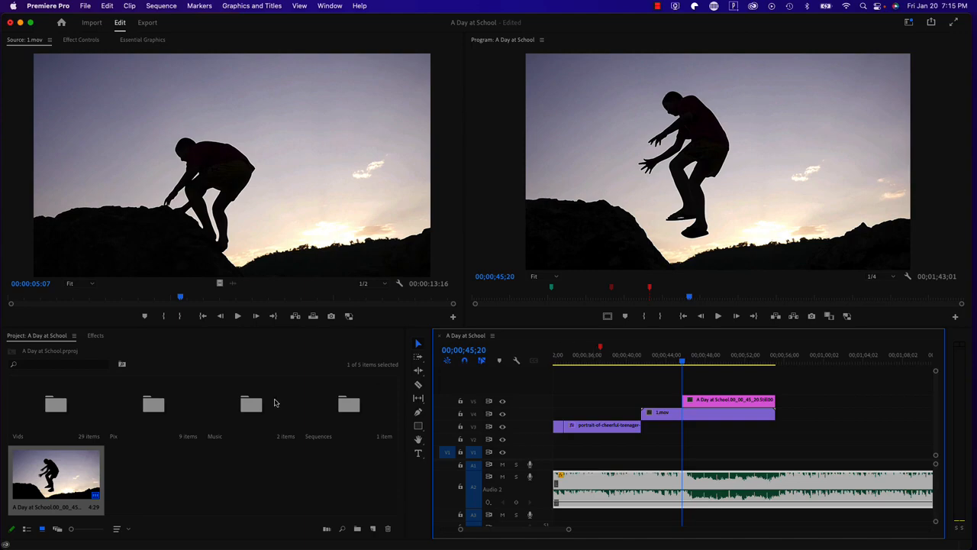
left_click(148, 478)
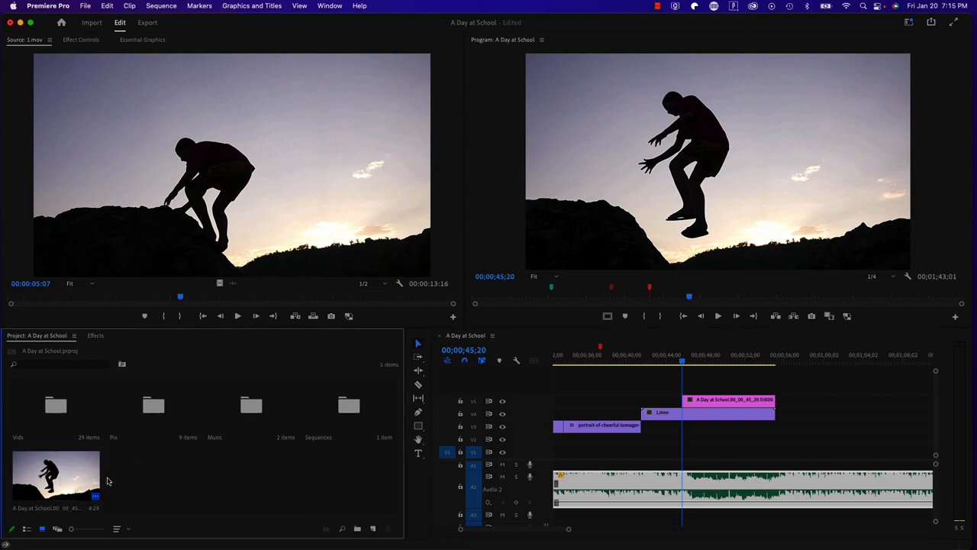
left_click(59, 480)
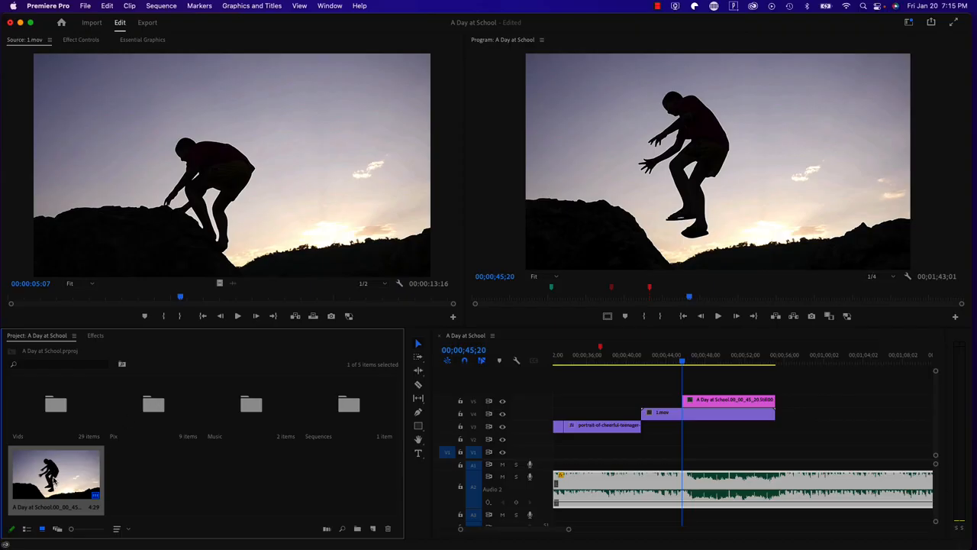
left_click(153, 401)
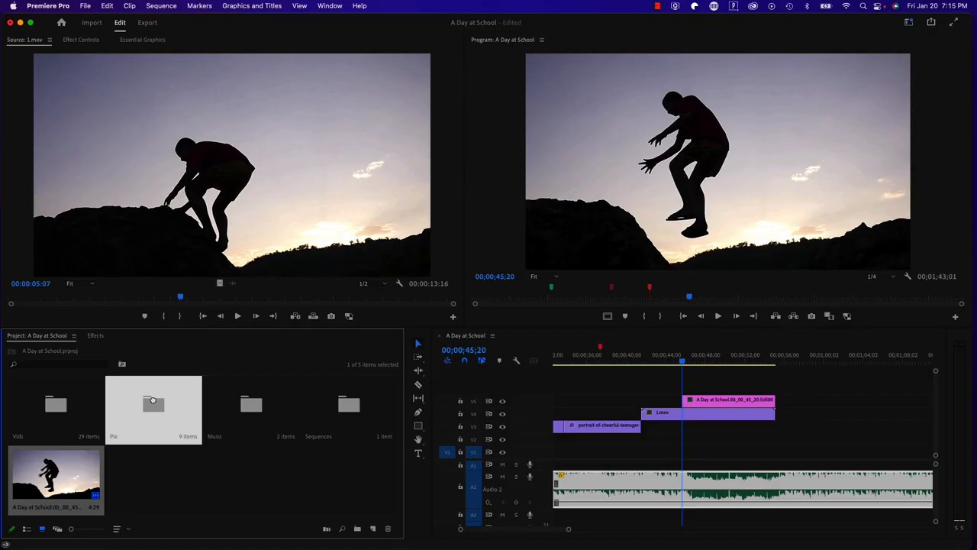
left_click_drag(153, 400, 152, 400)
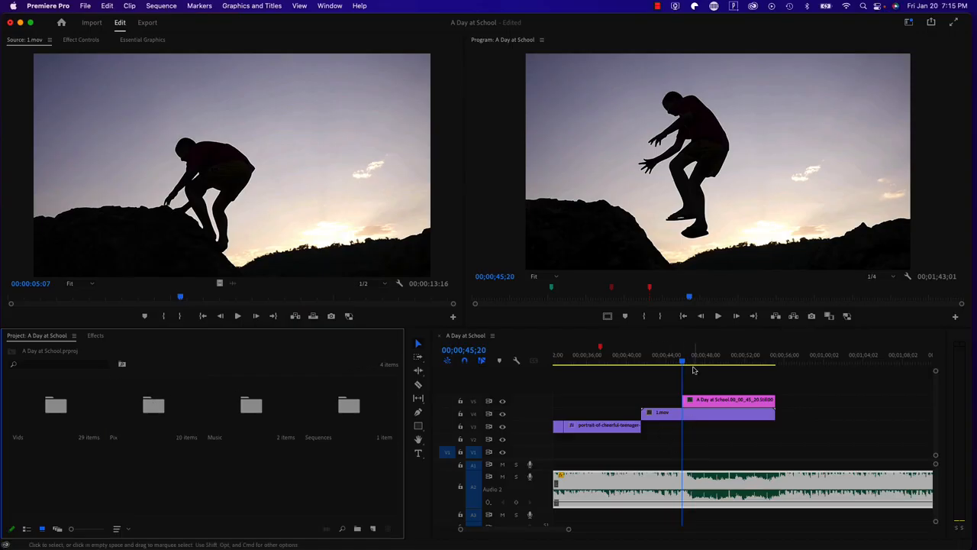
- Play the sequence from before the jumping clip into the freeze-frame still to review the effect
left_click_drag(683, 365, 597, 368)
left_click(719, 316)
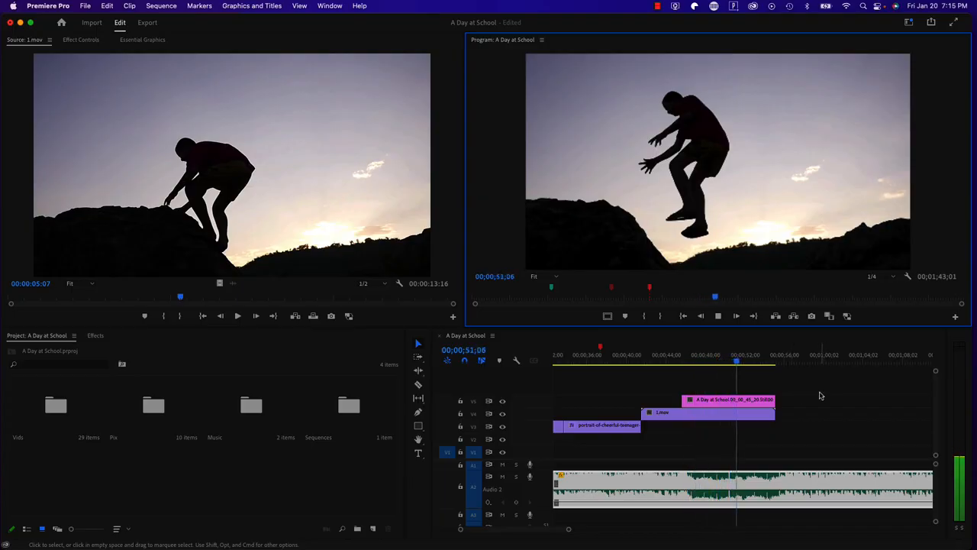
key("space")
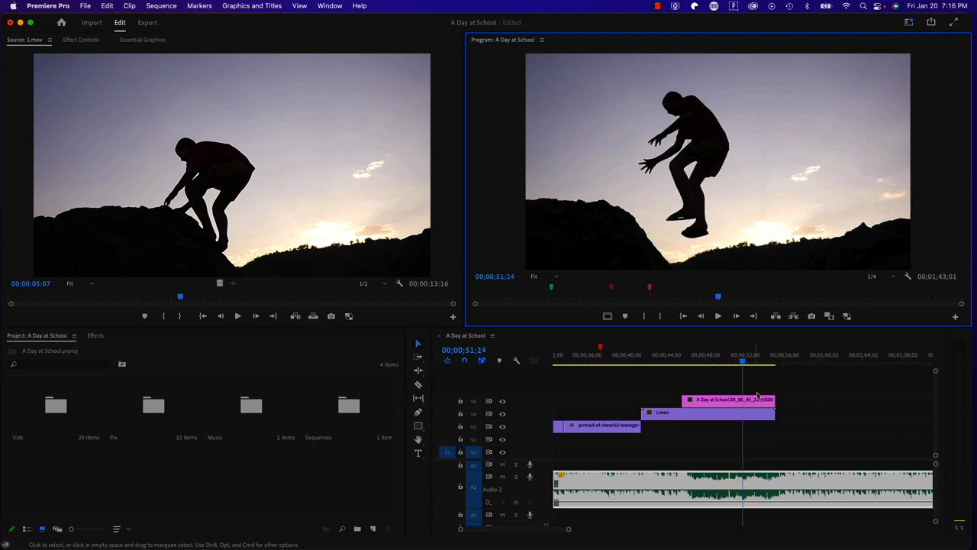
- Trim the end of the still on V5 back to about 00;00;49 and play back the shortened freeze
left_click_drag(774, 401, 711, 396)
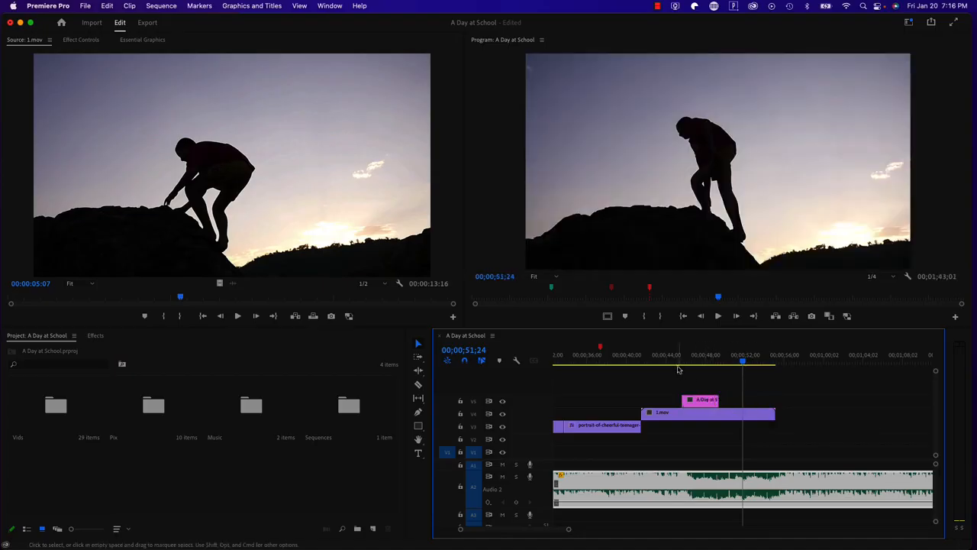
mouse_move(664, 362)
left_mouse_down()
mouse_move(709, 364)
mouse_move(664, 361)
left_mouse_up()
key("space")
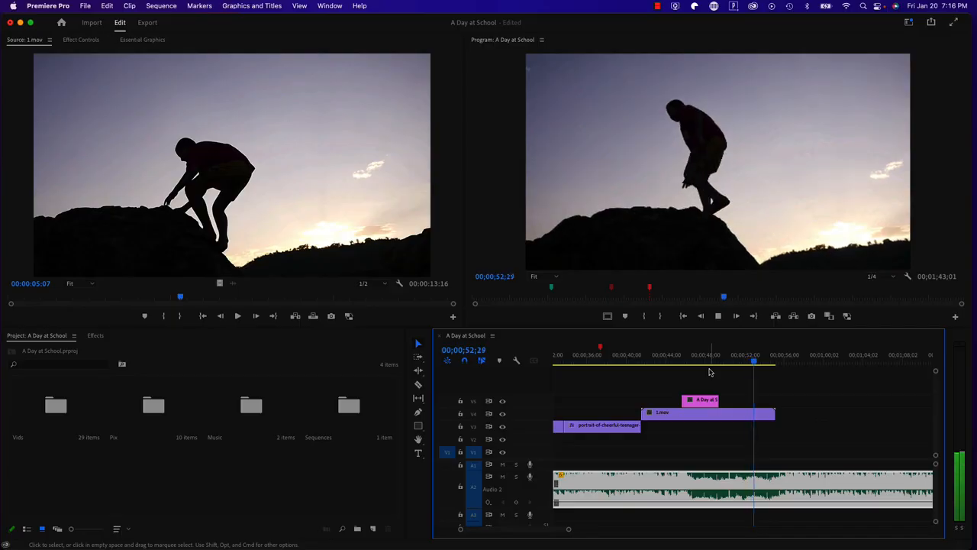
key("space")
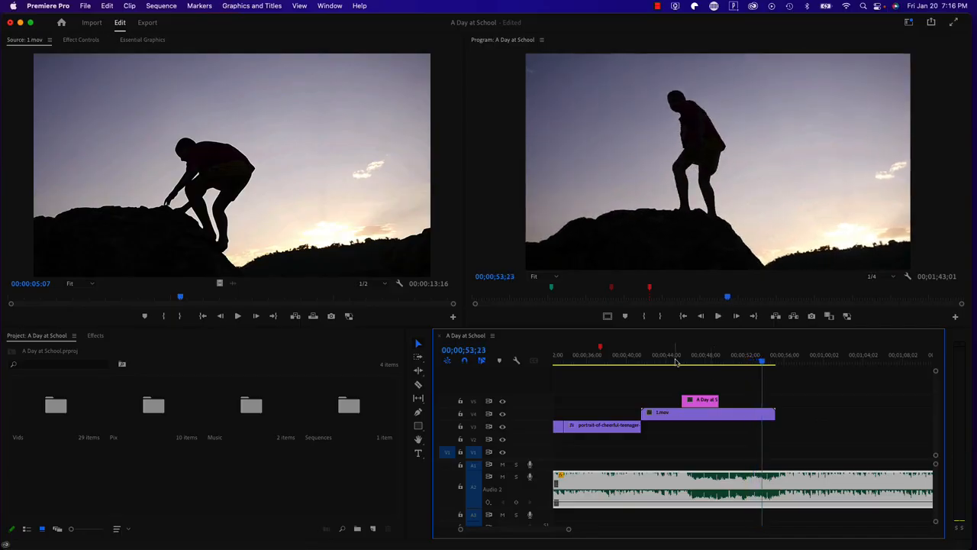
- Split 1.mov on V4 with the Razor Tool at 00;00;45;20, where the still begins, and return to the Selection Tool
left_click_drag(653, 361, 681, 362)
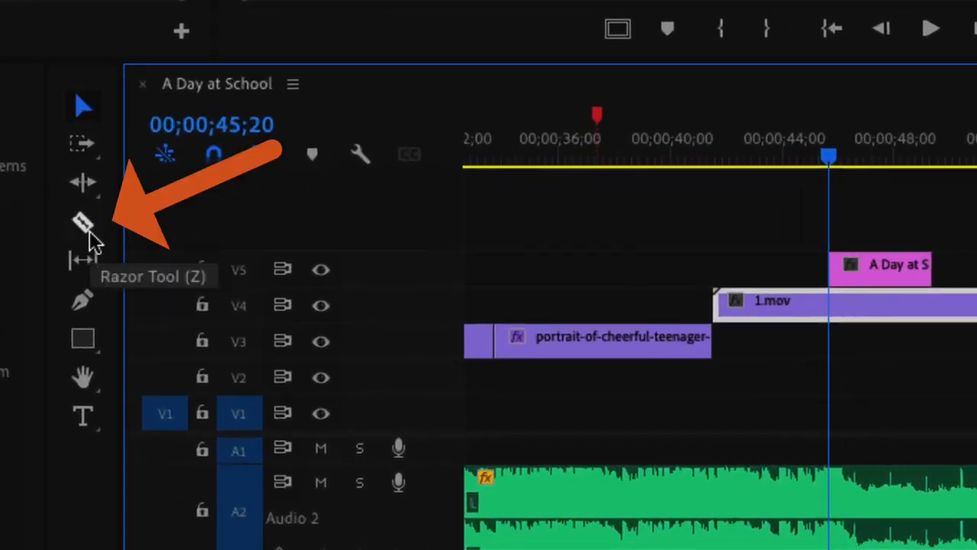
left_click(85, 227)
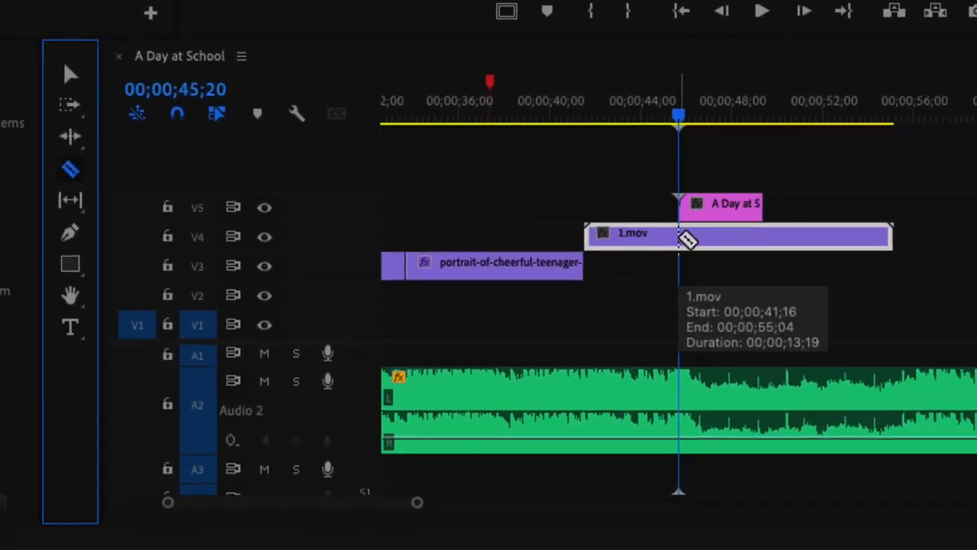
left_click(683, 238)
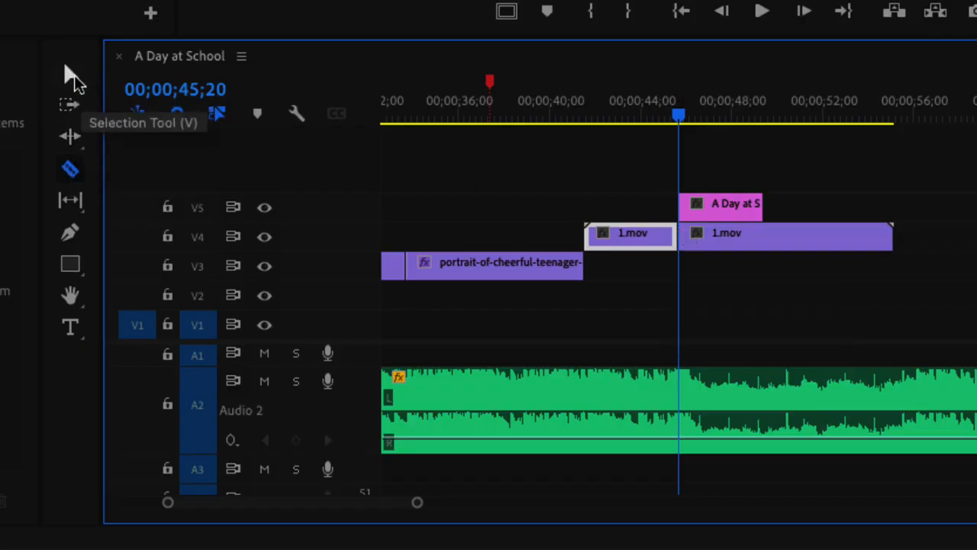
left_click(73, 75)
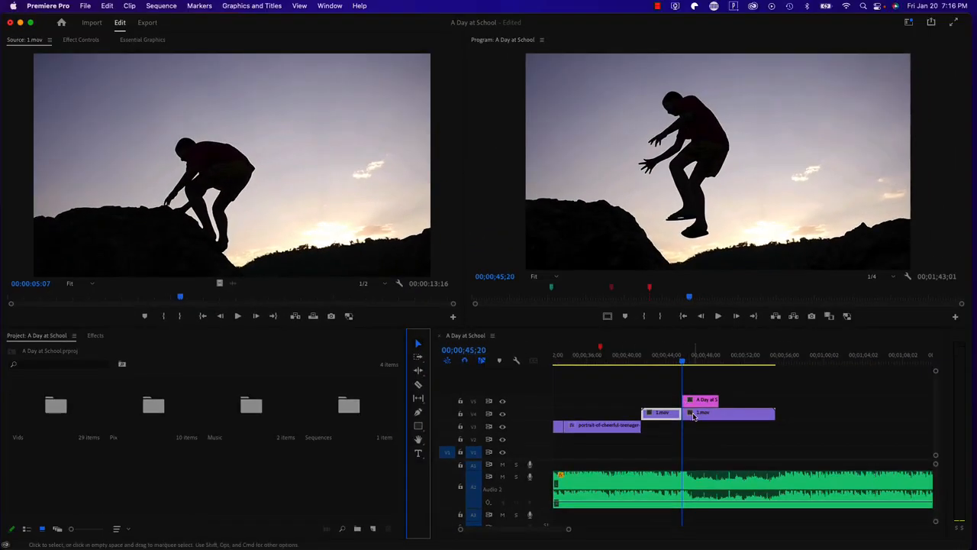
- Move the second part of 1.mov on V4 so it starts where the still on V5 ends
left_click(693, 416)
left_click(666, 414)
left_click(704, 416)
left_click(694, 417)
left_click_drag(691, 417, 733, 420)
- Play the sequence from about 00;00;42;01 through the freeze frame and into the second part of 1.mov
left_click_drag(687, 367, 646, 367)
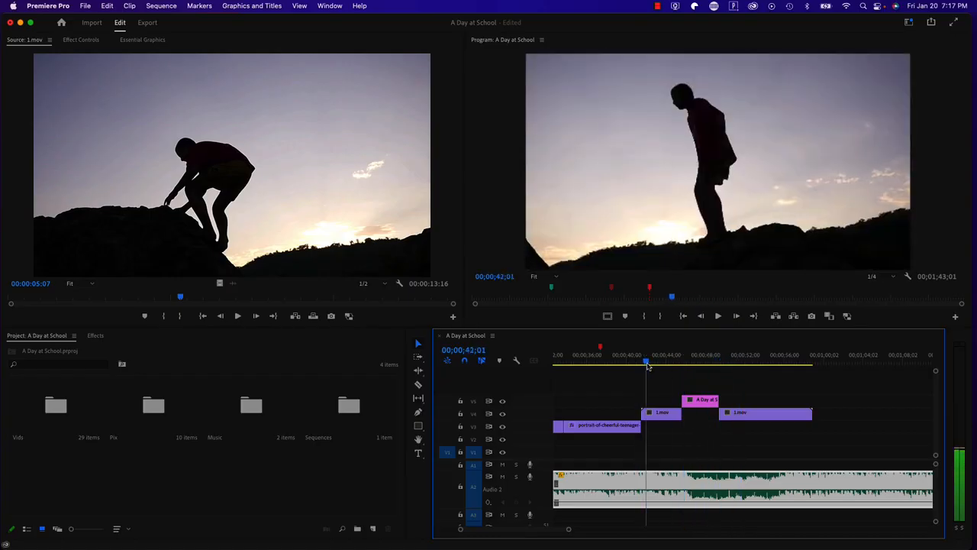
left_click(718, 316)
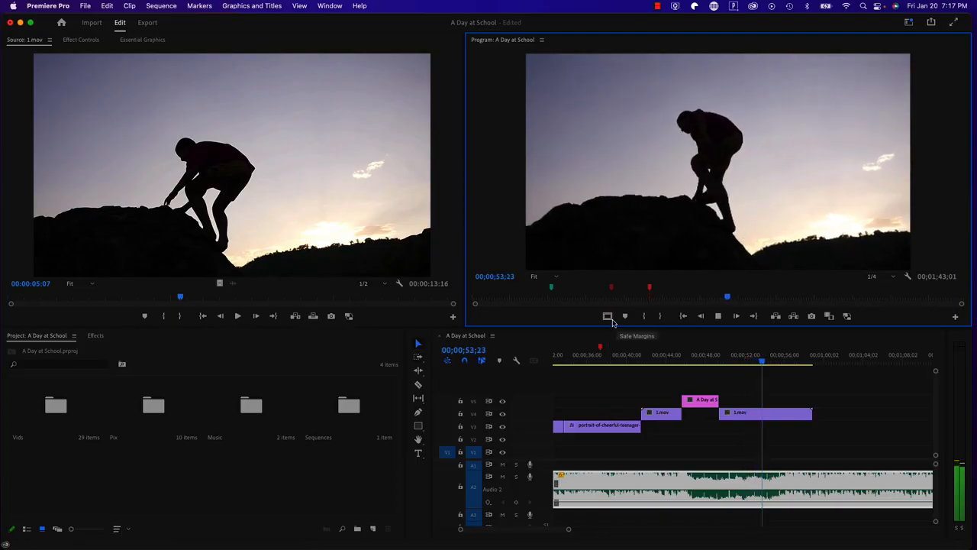
left_click(717, 316)
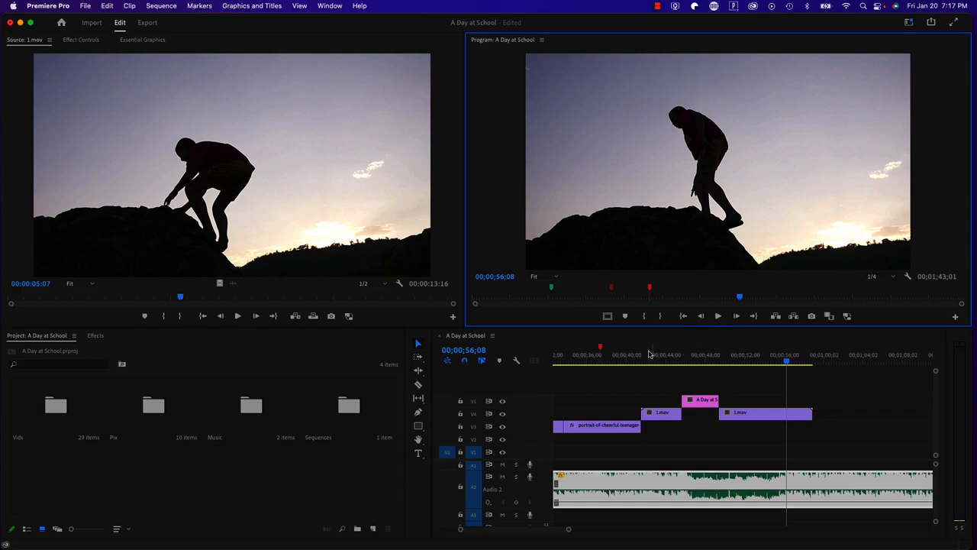
- Move the student-holding-backpack clip on V5 so it starts at 00;00;58;27, where the second part of 1.mov ends
left_click_drag(653, 360, 707, 358)
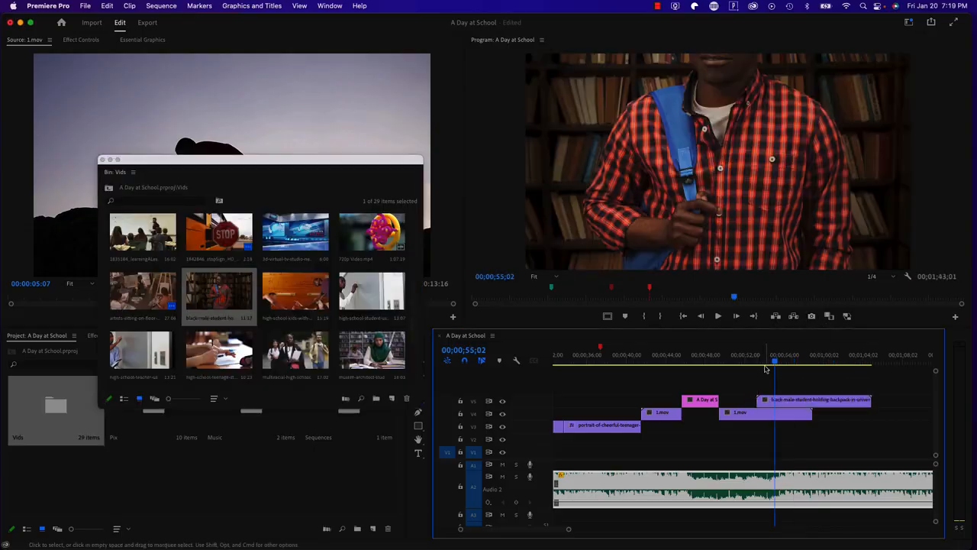
scroll(787, 399, "left", 2)
left_click(794, 400)
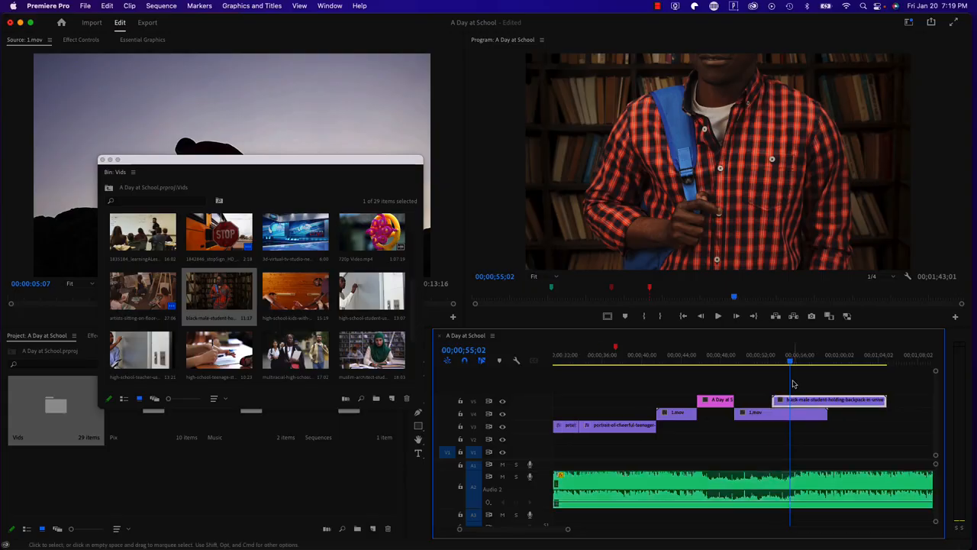
left_click_drag(780, 358, 845, 365)
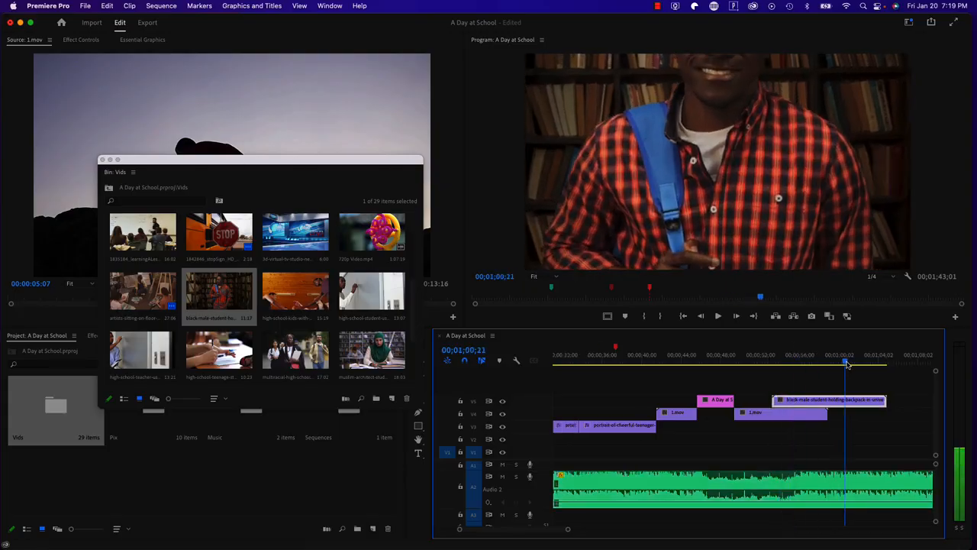
scroll(770, 400, "right", 5)
left_click_drag(704, 406, 760, 406)
- Try Scale to Frame Size on the student-holding-backpack clip, scrub through the clip, and undo the scaling
left_click(719, 363)
left_click_drag(722, 364, 729, 363)
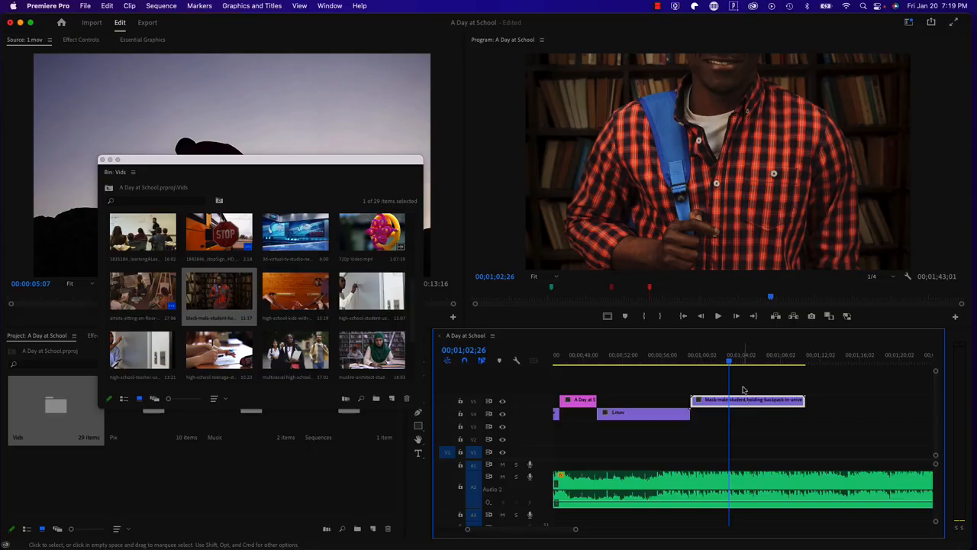
left_click_drag(730, 362, 739, 362)
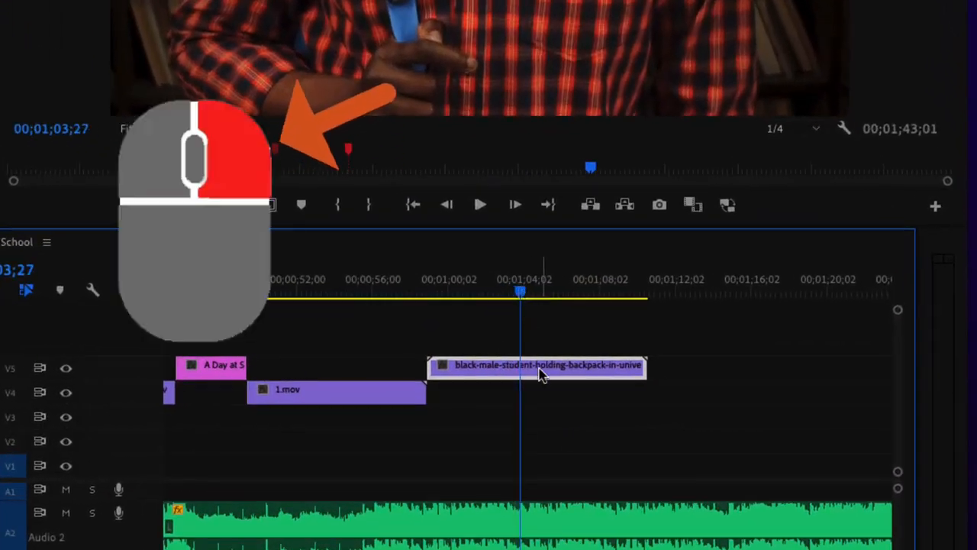
right_click(541, 373)
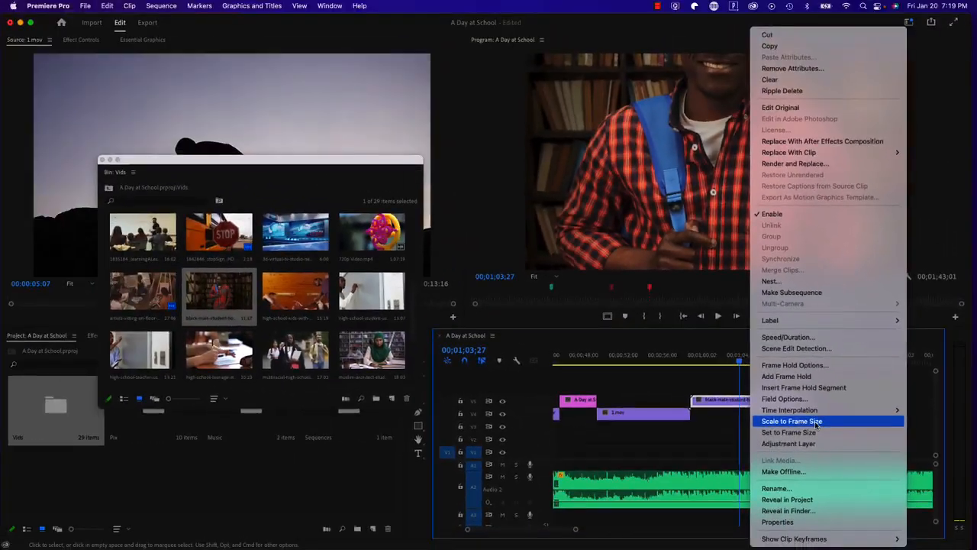
left_click(669, 410)
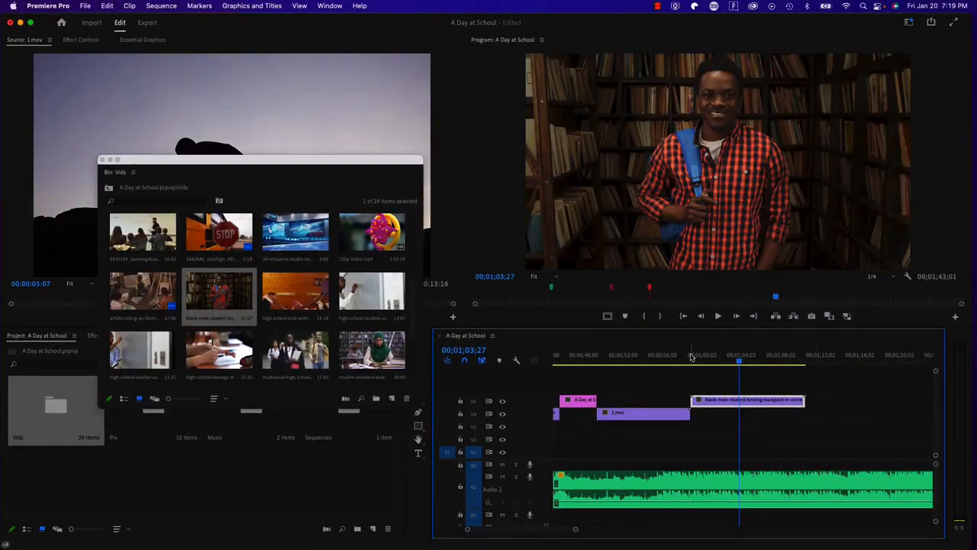
left_click_drag(698, 358, 771, 363)
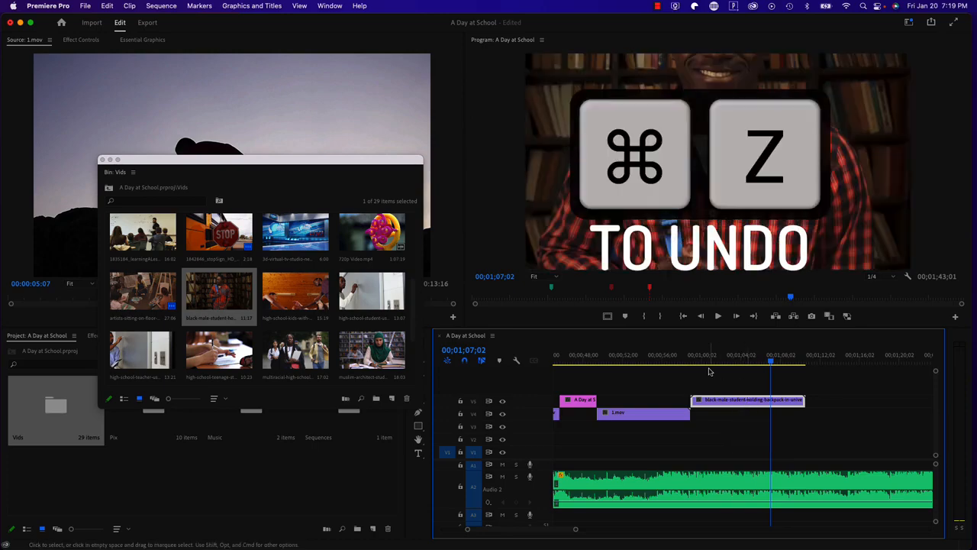
- Apply Scale to Frame Size to the oversized student-holding-backpack clip on V5
left_click_drag(695, 361, 752, 362)
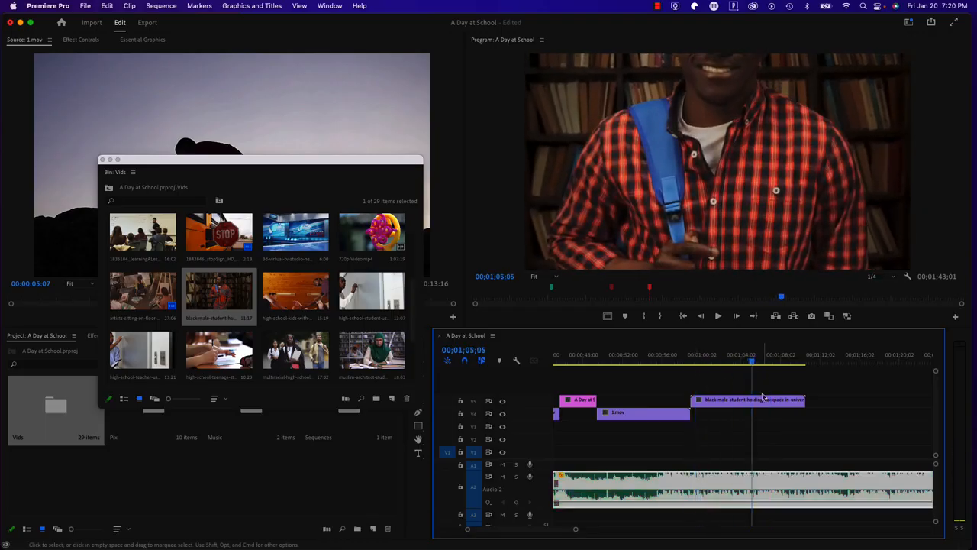
left_click(763, 403)
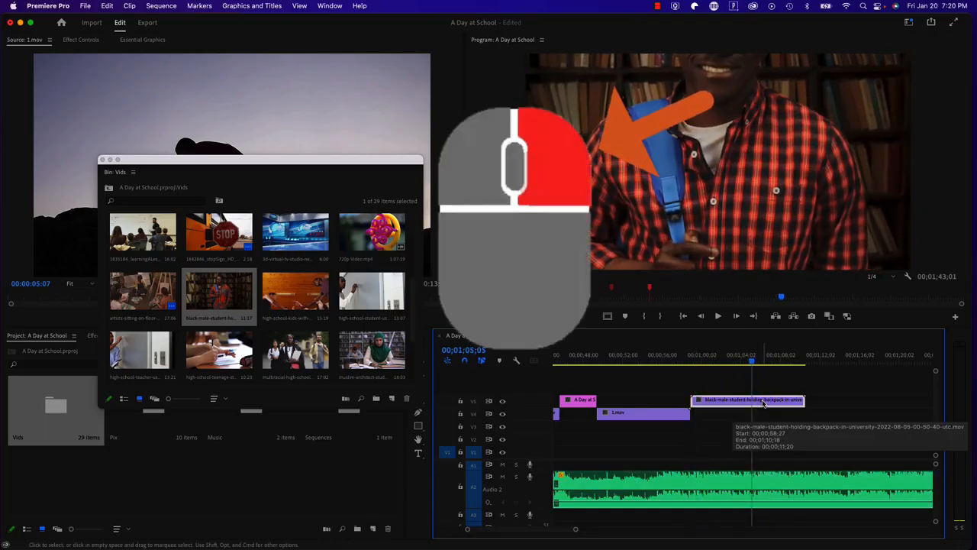
right_click(764, 403)
mouse_move(777, 413)
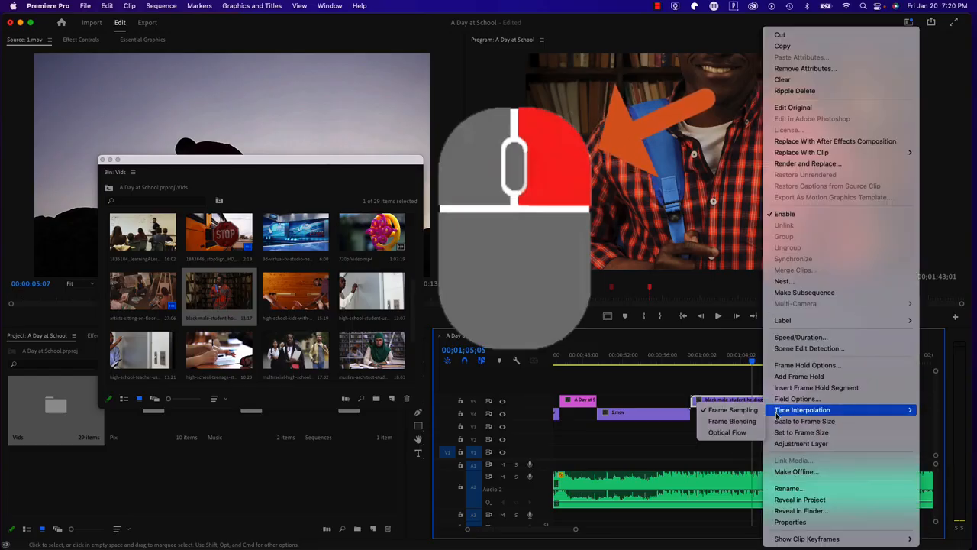
left_click(823, 422)
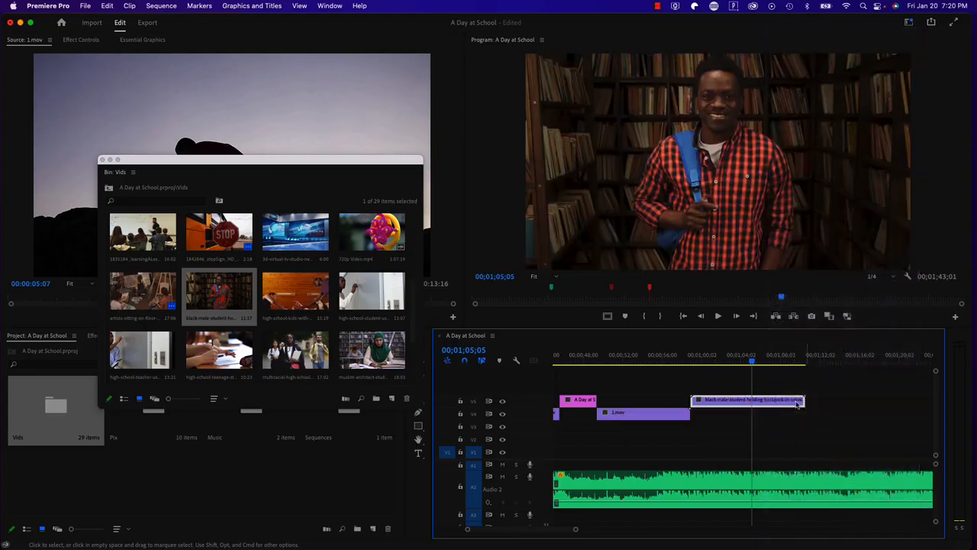
- Place 720p Video.mp4 from the Vids bin on V5 at 00;01;11;10, after the student clip, and view it at 00;01;12;10
scroll(787, 382, "right", 4)
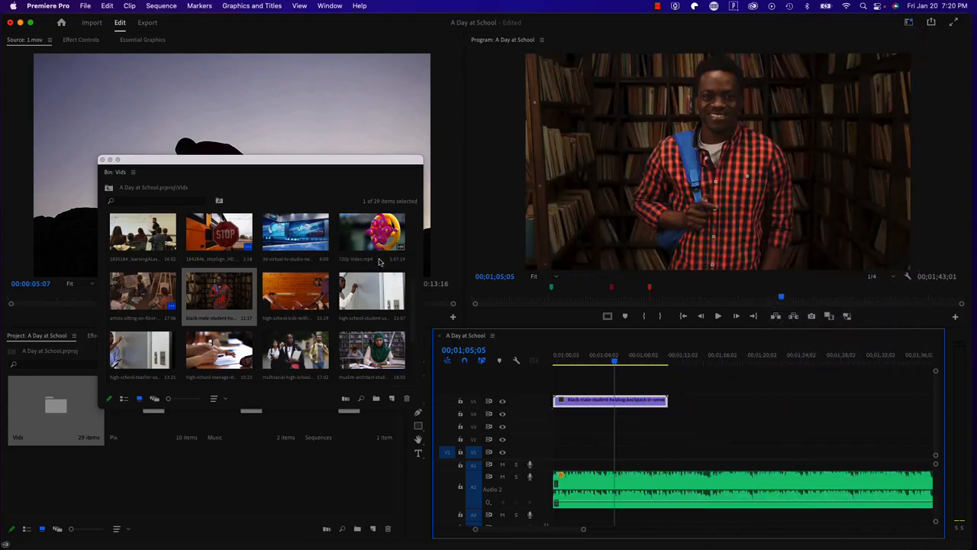
left_click_drag(374, 242, 695, 405)
left_click(675, 401)
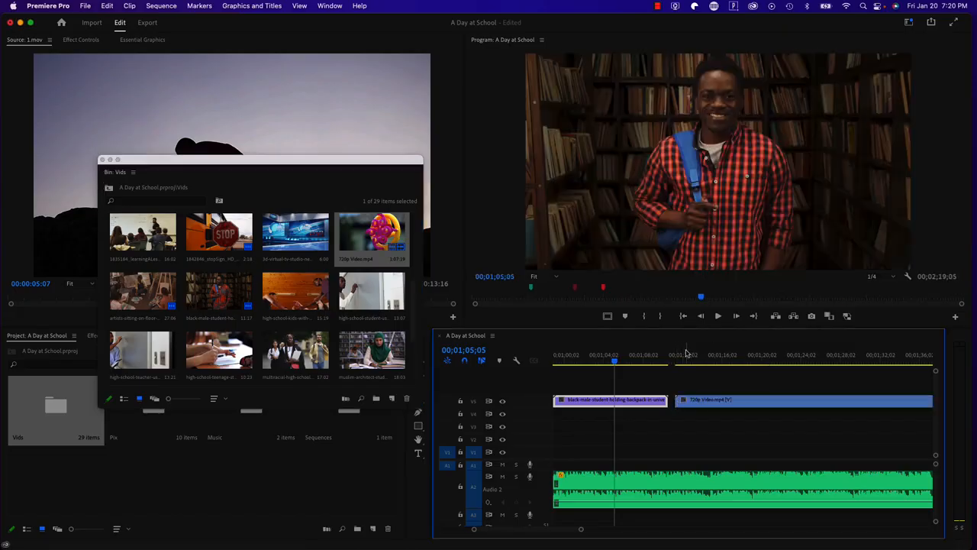
left_click(685, 355)
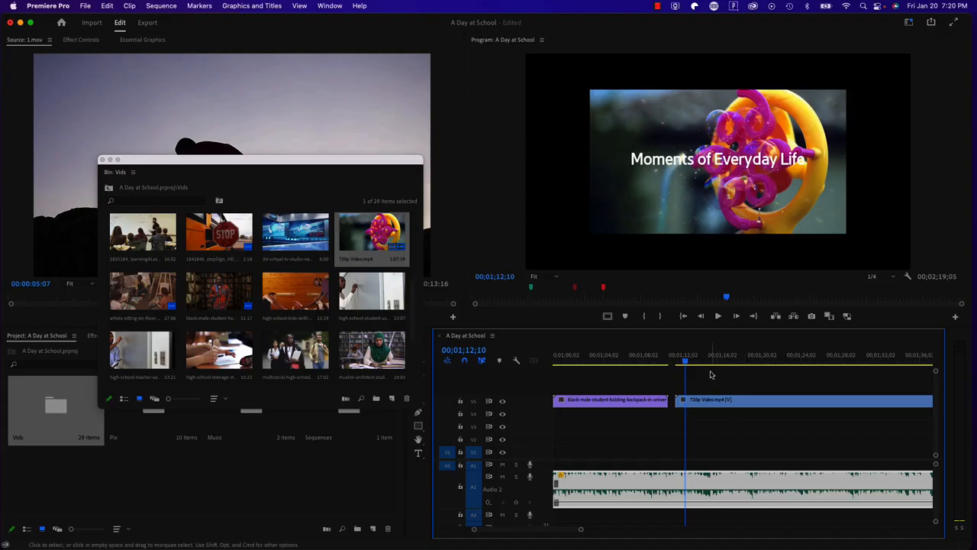
- Apply Scale to Frame Size to 720p Video.mp4 on V5 so it fills the frame
left_click(627, 362)
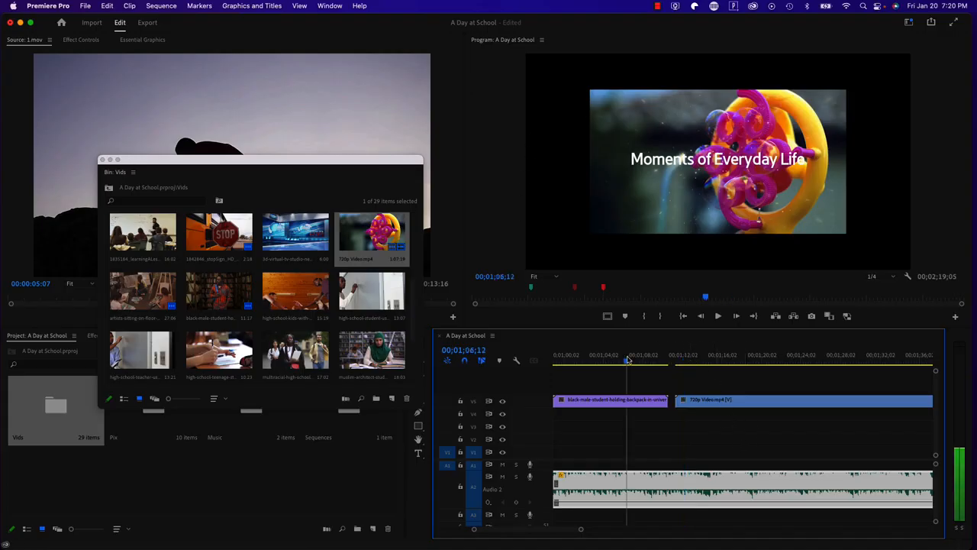
left_click(633, 400)
left_click(710, 362)
left_click(712, 402)
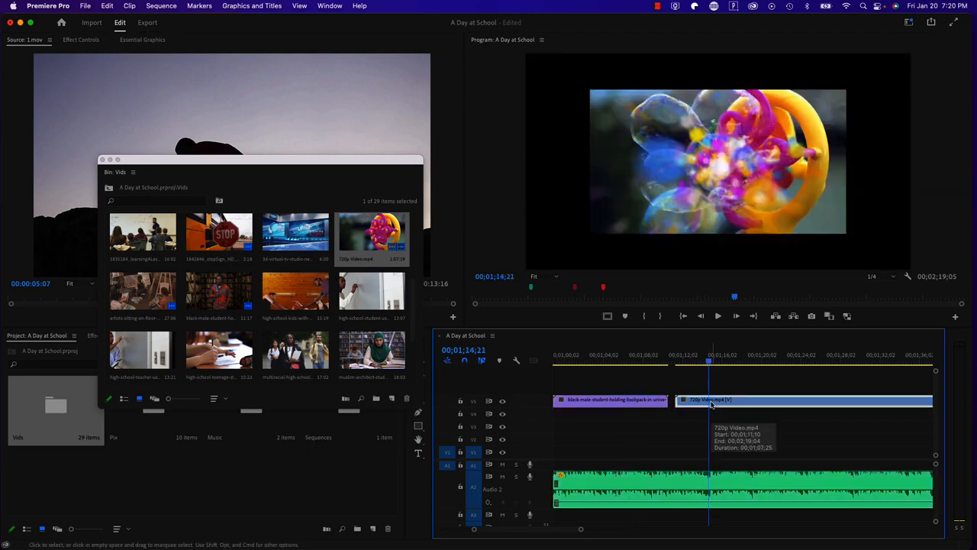
right_click(746, 405)
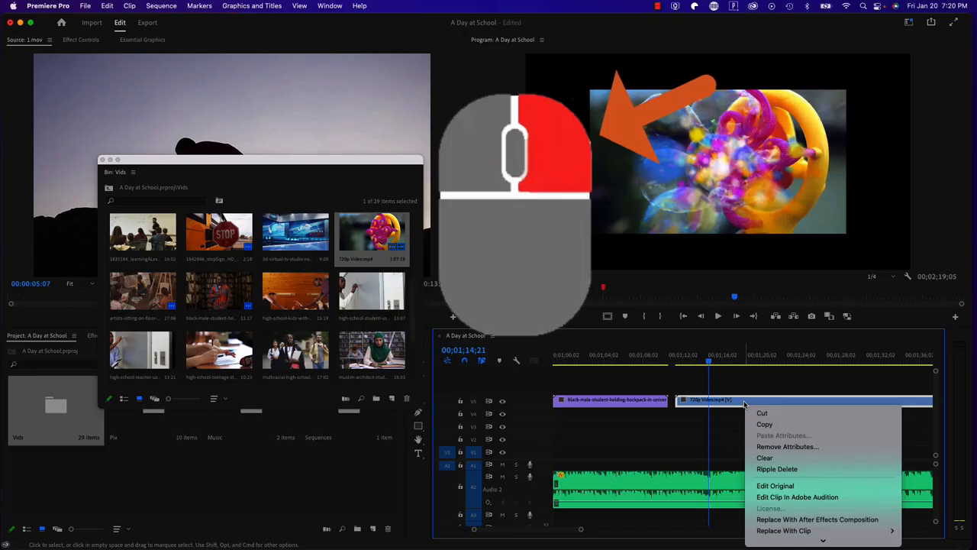
scroll(791, 511, "down", 5)
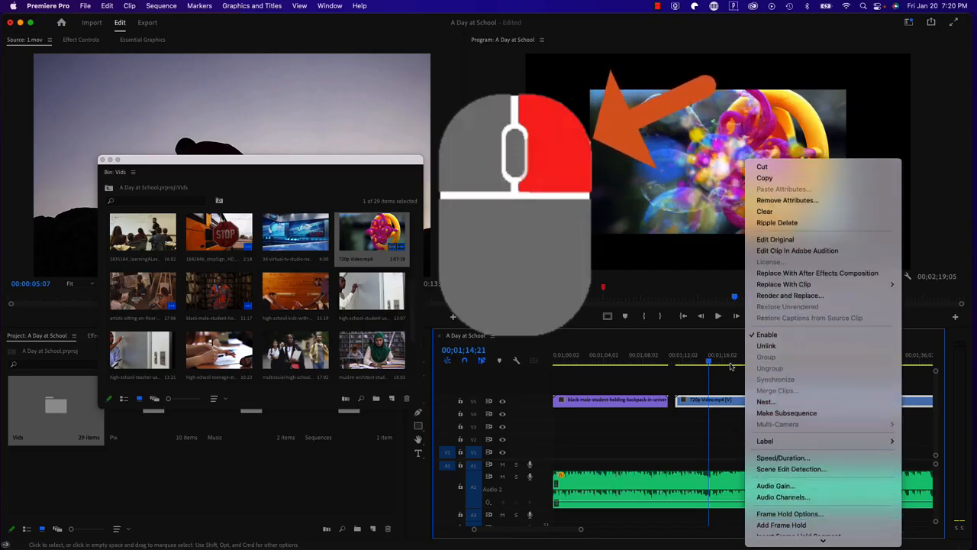
mouse_move(825, 542)
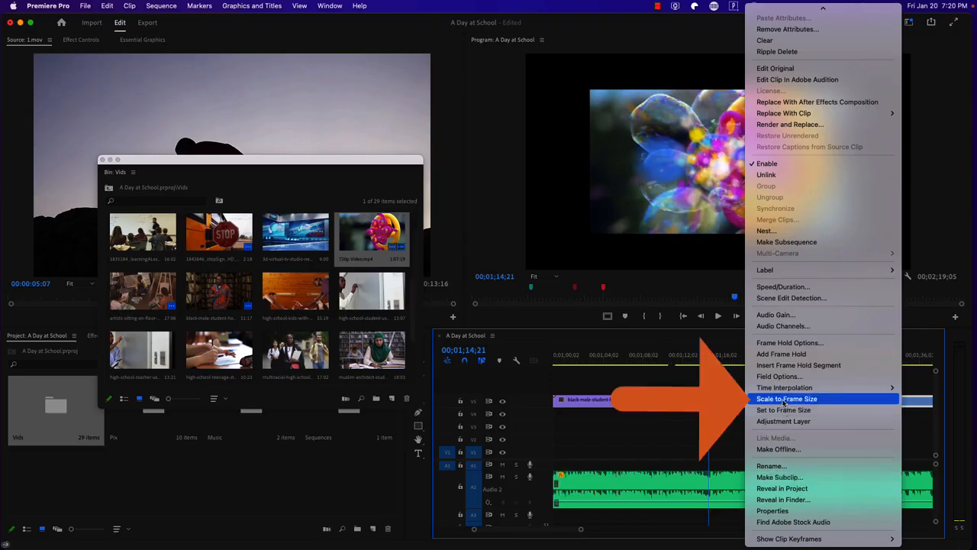
left_click(785, 399)
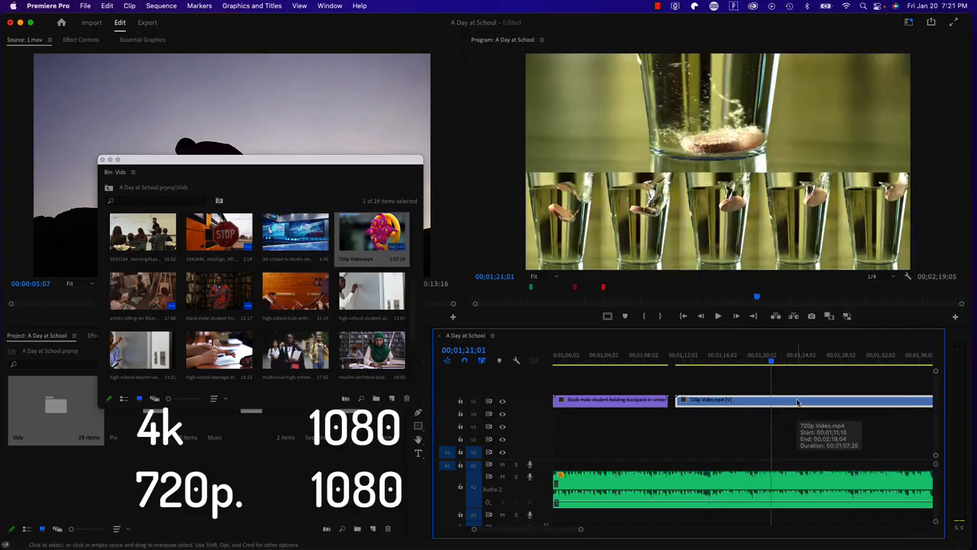
- Compare the scaled student clip at 00;01;05;14 with the scaled 720p Video.mp4 on V5
left_click(619, 356)
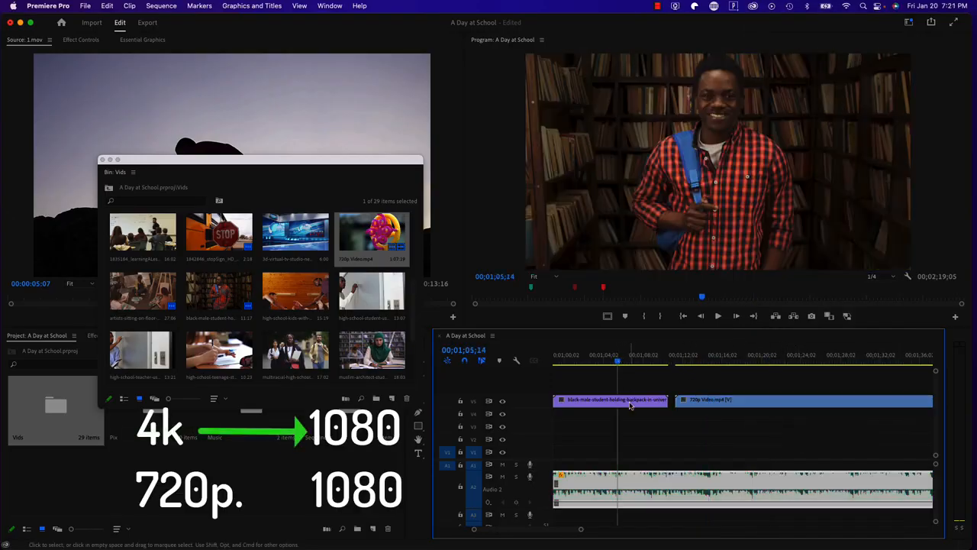
left_click(689, 356)
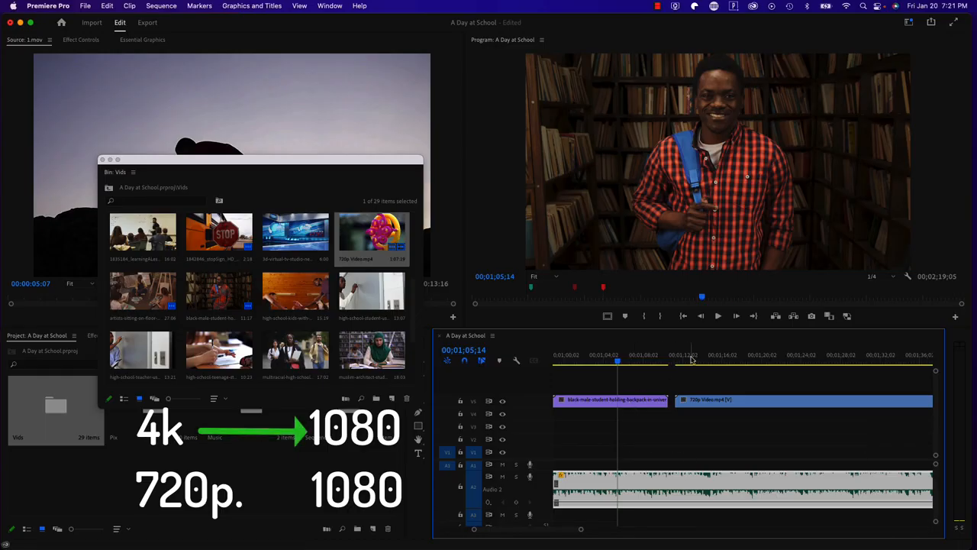
left_click(697, 406)
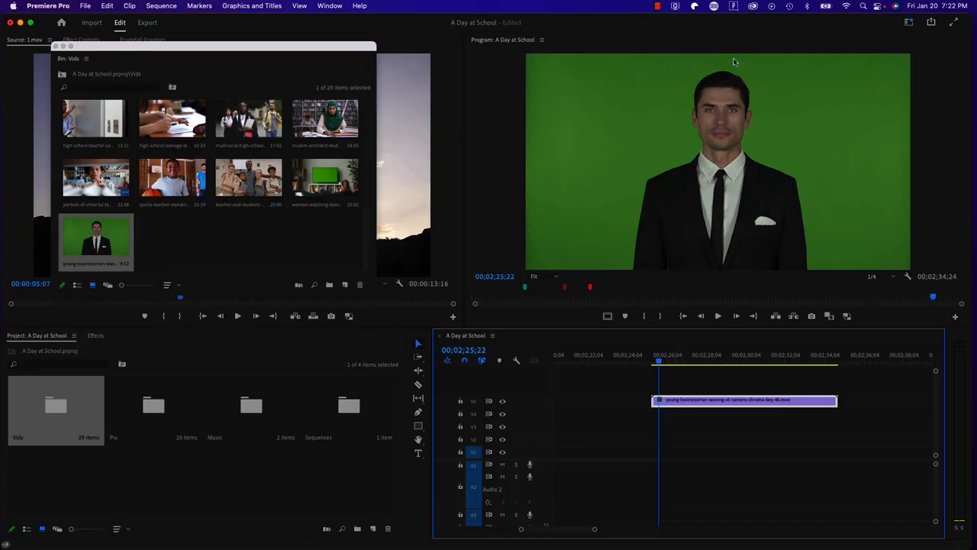
- Apply the Ultra Key effect from the Keying video effects to the green-screen young-businessman clip on V5
left_click(94, 336)
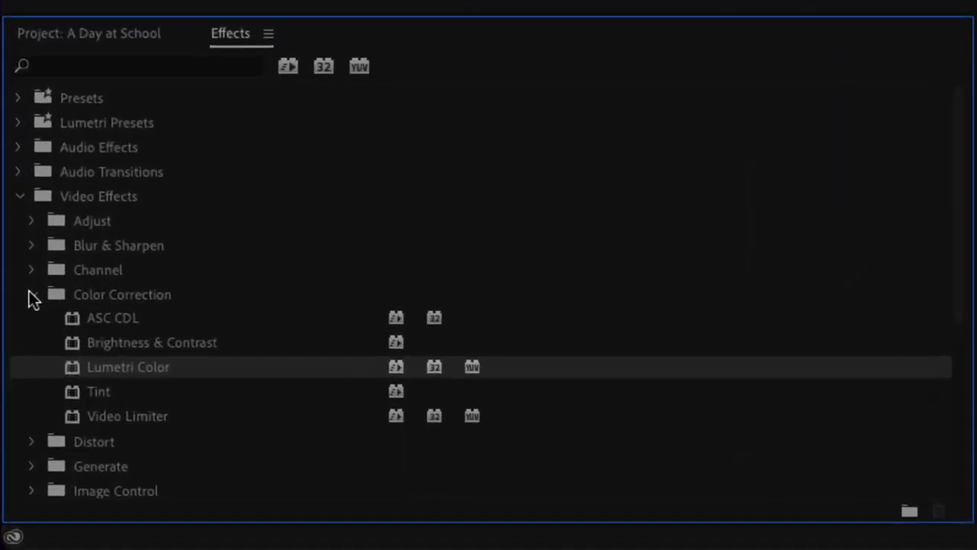
left_click(30, 294)
left_click(47, 194)
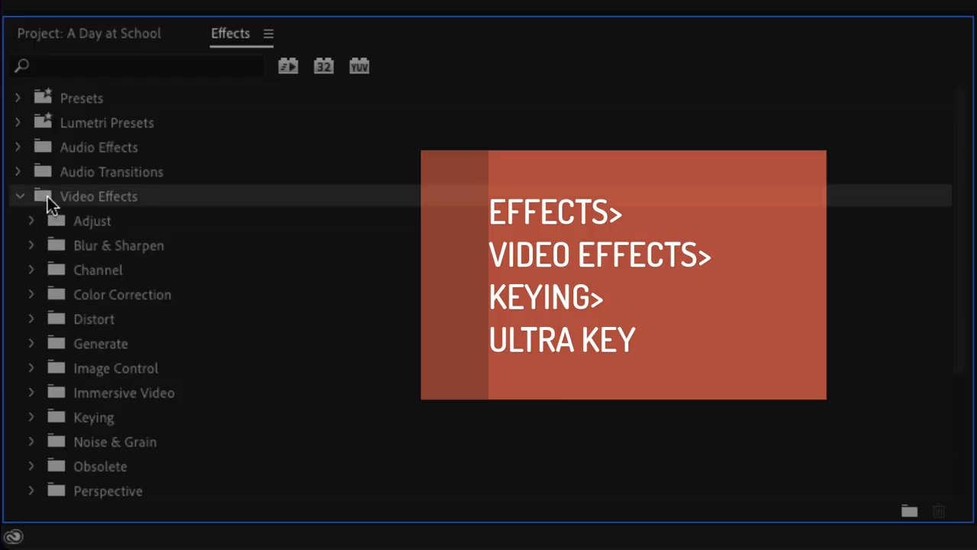
scroll(82, 209, "down", 3)
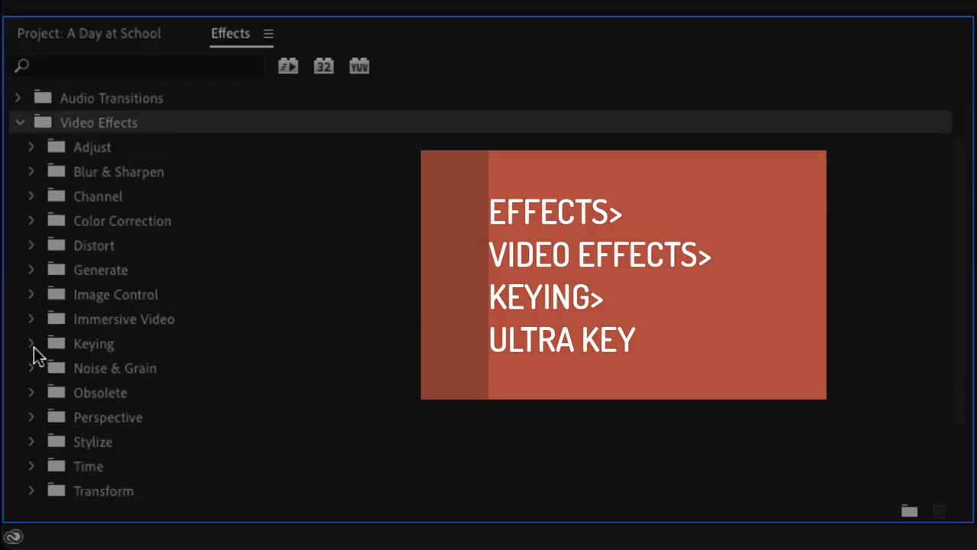
scroll(45, 122, "down", 2)
scroll(92, 223, "up", 4)
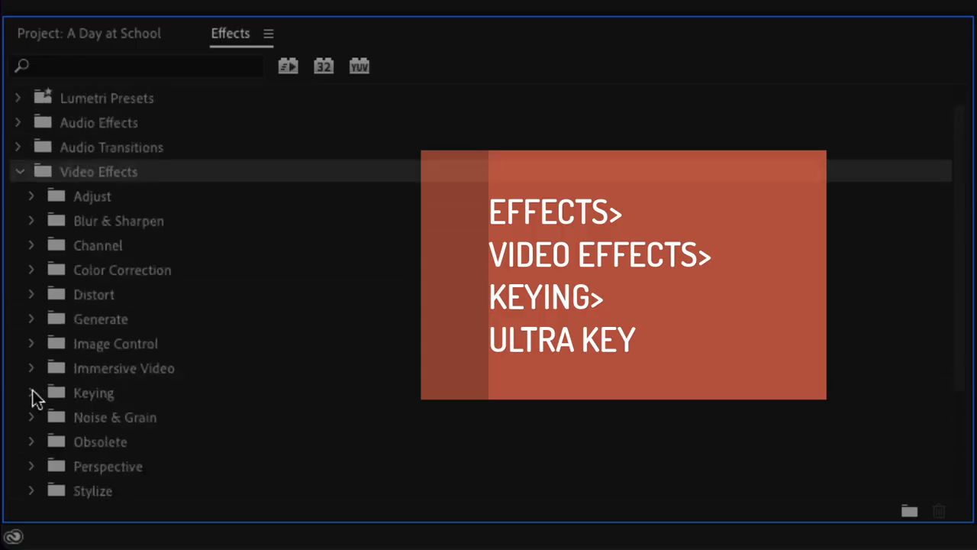
left_click(32, 392)
scroll(115, 427, "down", 2)
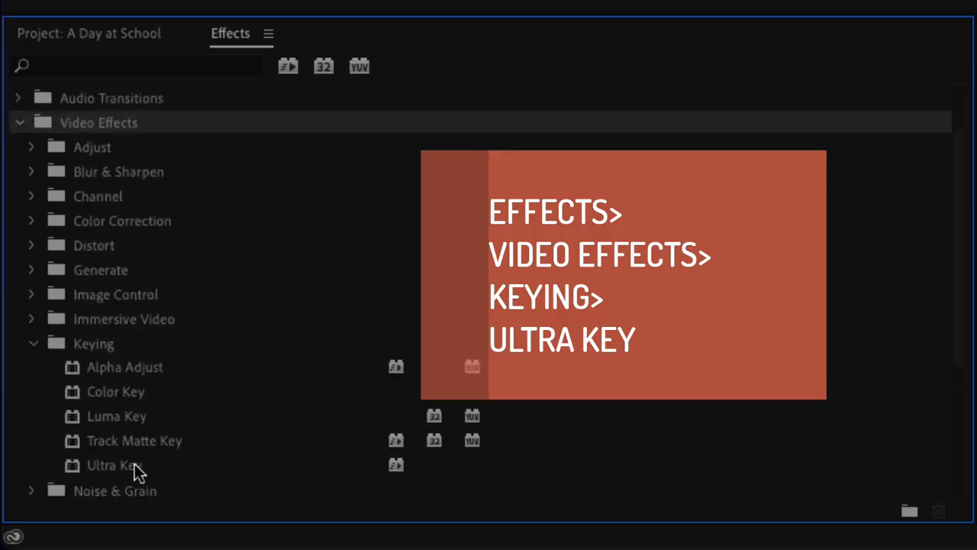
left_click(133, 464)
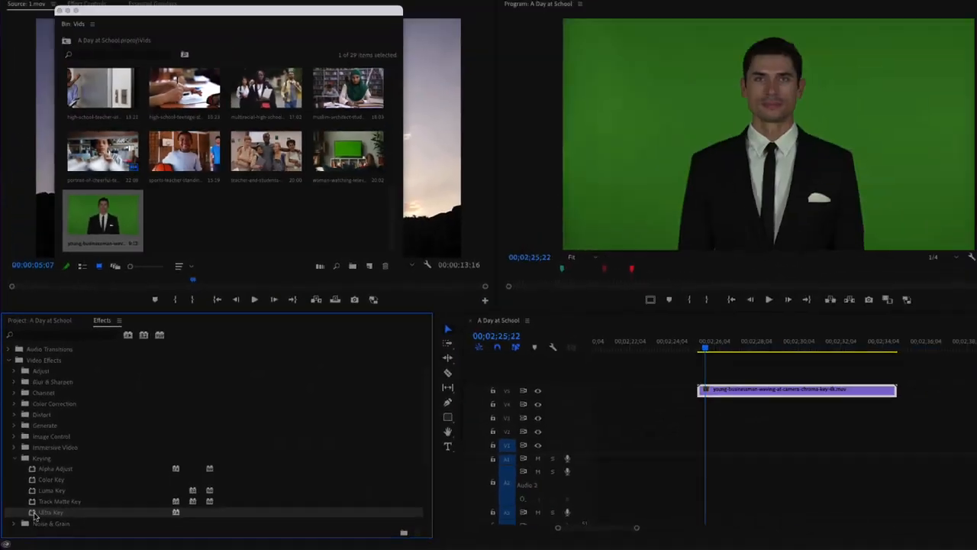
left_click_drag(75, 466, 686, 404)
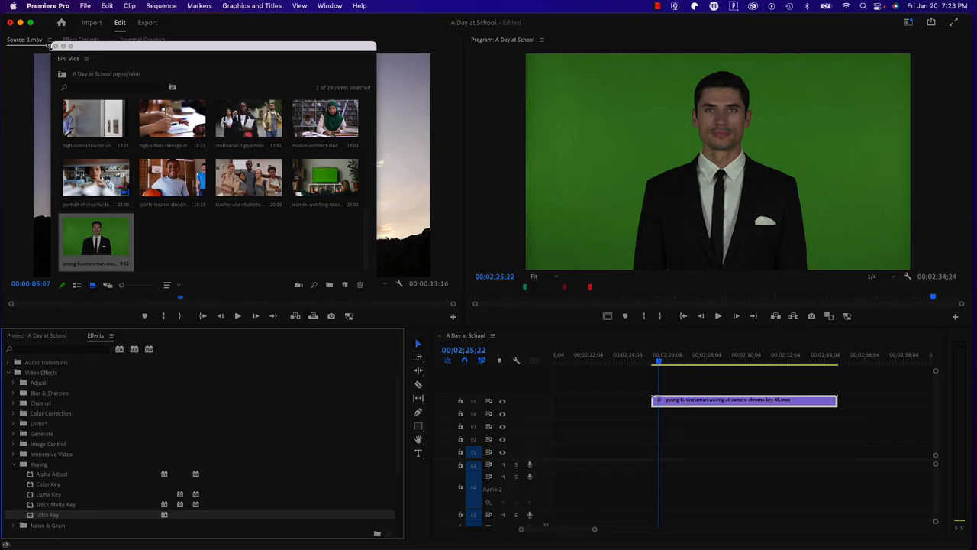
- Close the Vids bin and show the effect settings of the young-businessman clip, including Ultra Key
left_click_drag(117, 50, 190, 272)
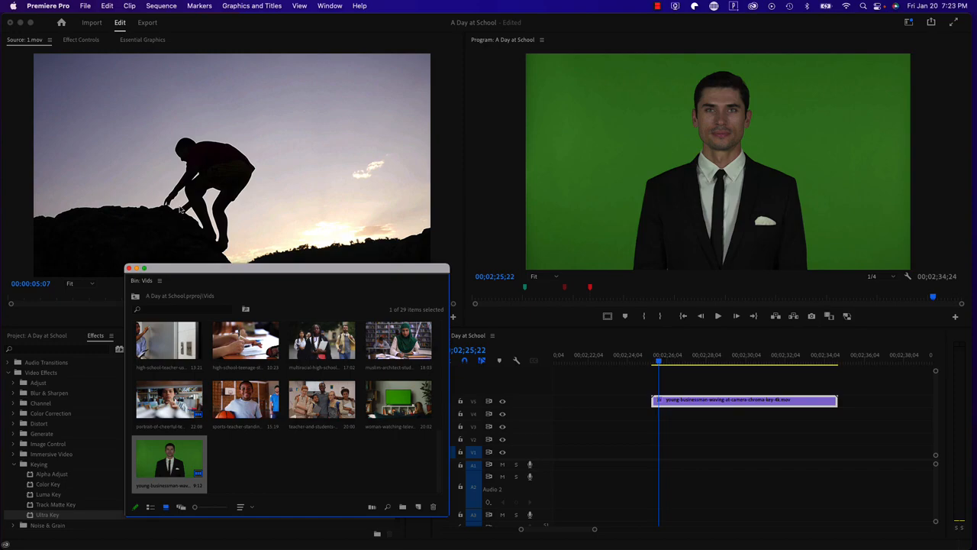
left_click(129, 269)
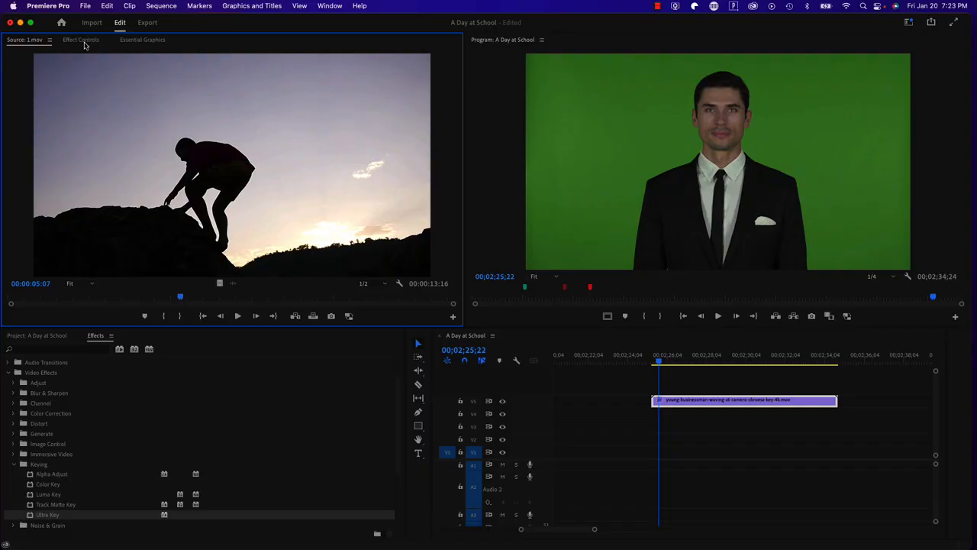
left_click(81, 40)
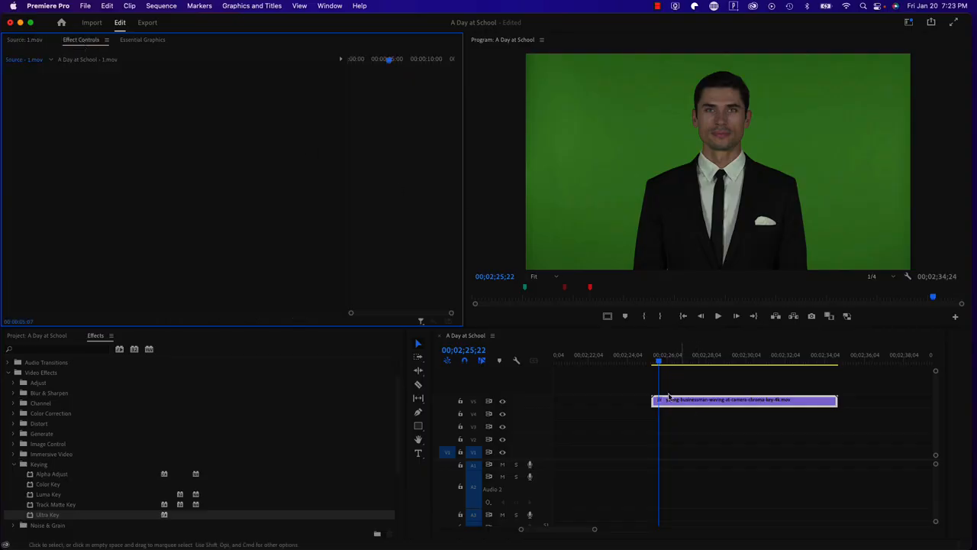
left_click(689, 435)
left_click(696, 403)
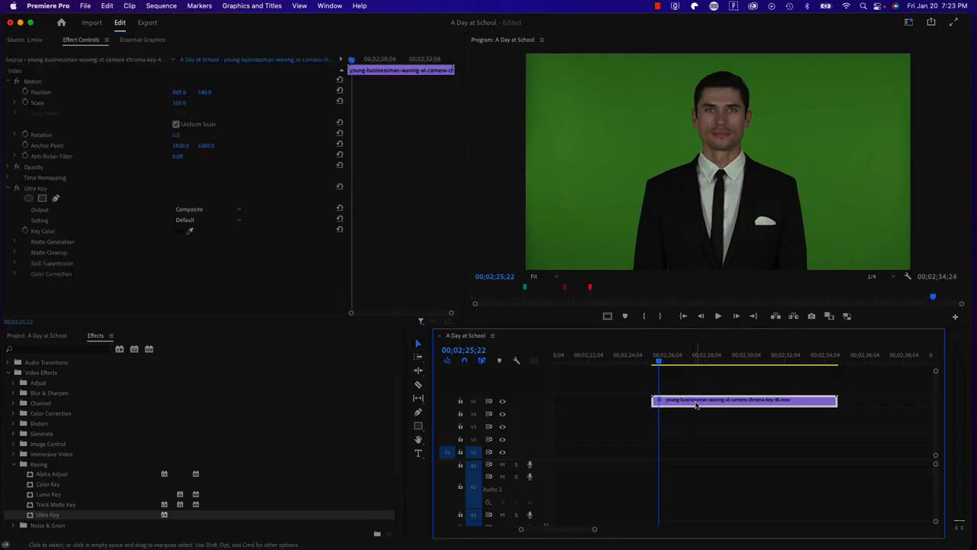
- Move the young-businessman clip from V5 down to V4 and select it to show its effect settings
left_click_drag(697, 407, 695, 418)
left_click(678, 445)
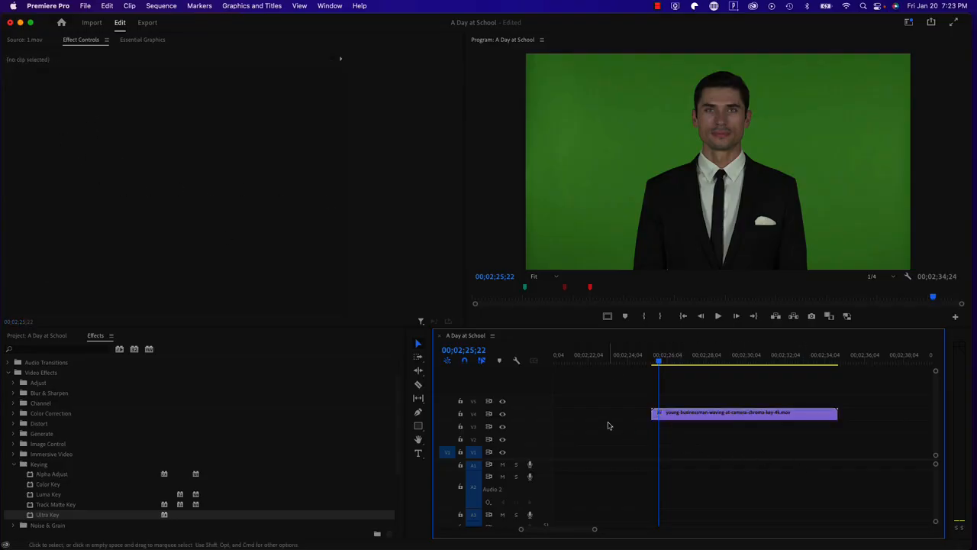
left_click(710, 414)
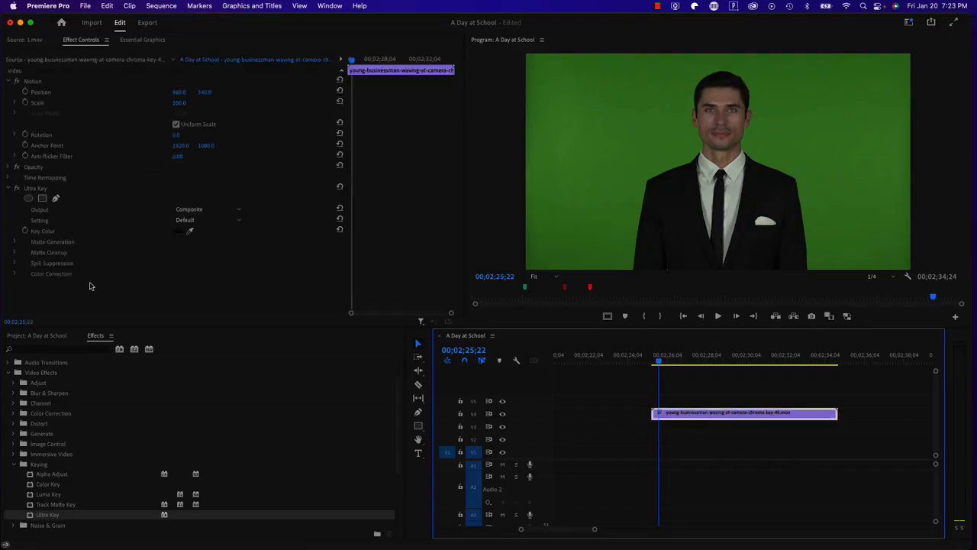
- Sample the green backdrop around the businessman as the Ultra Key's Key Color and scrub the clip to check the key
key("shift+Right")
key("shift+Right")
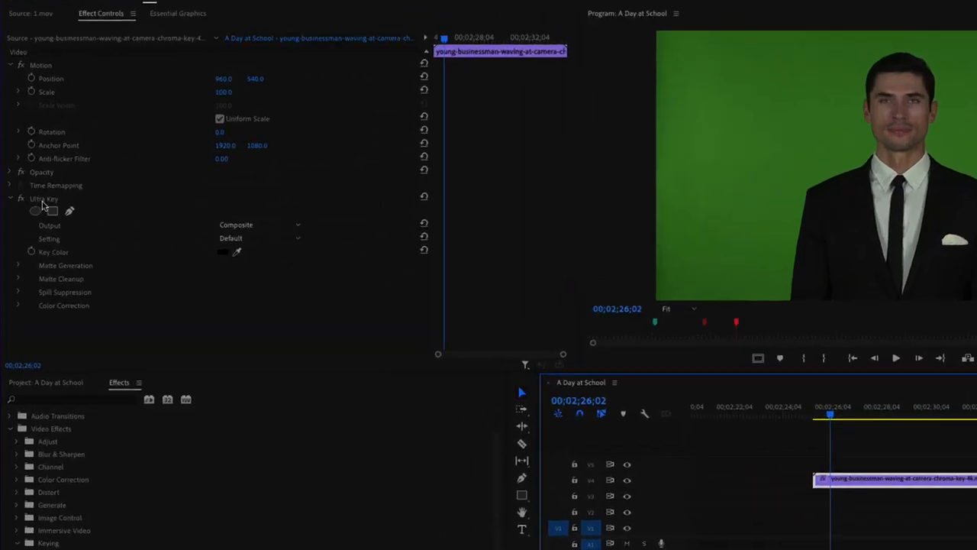
left_click(37, 190)
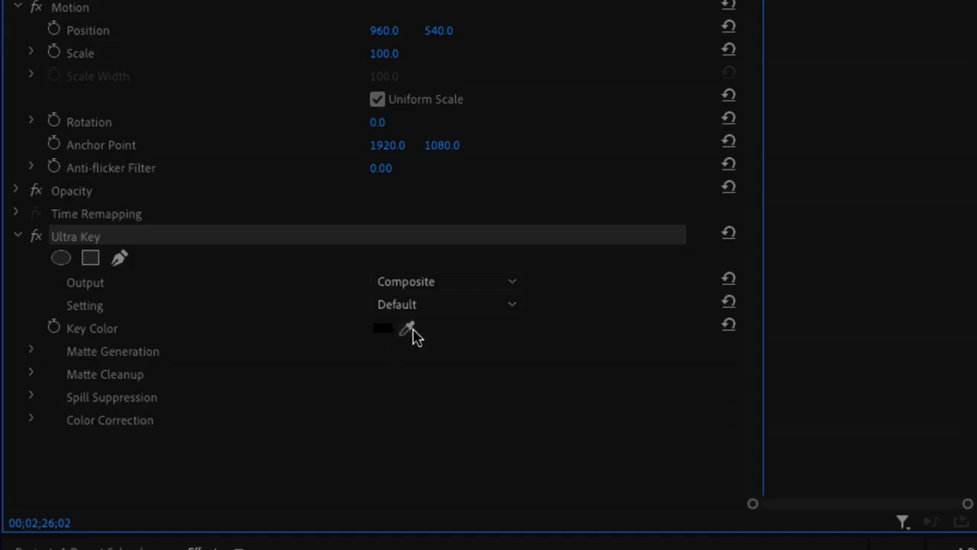
left_click(409, 330)
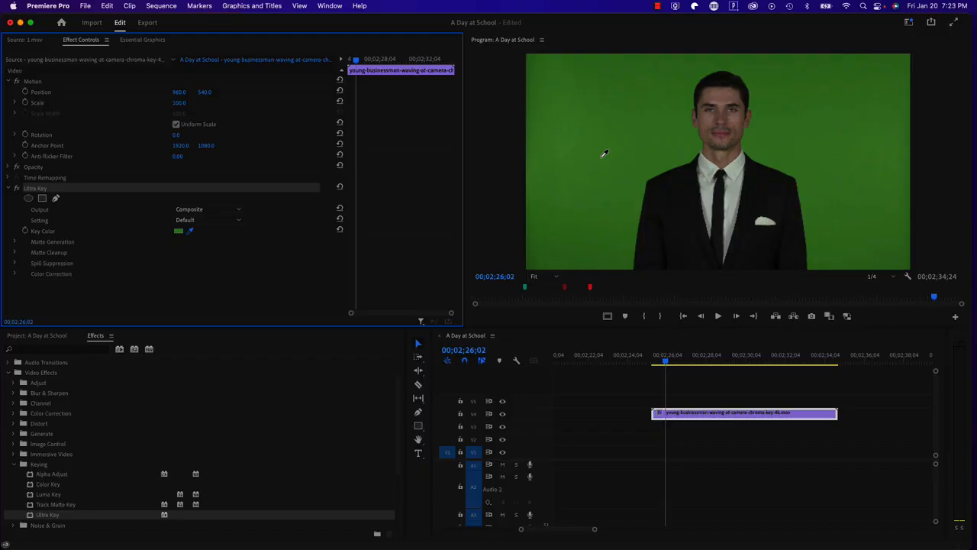
left_click(603, 156)
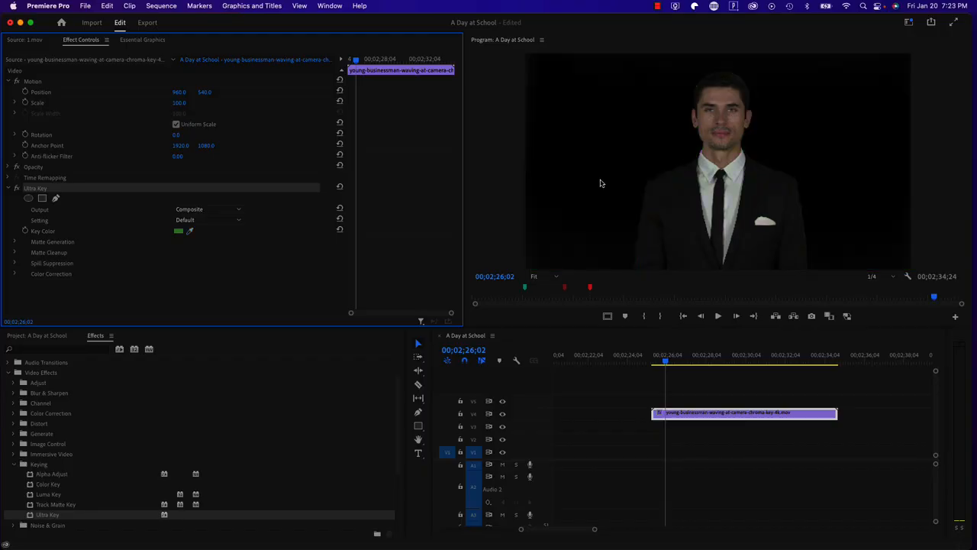
left_click_drag(663, 355, 747, 357)
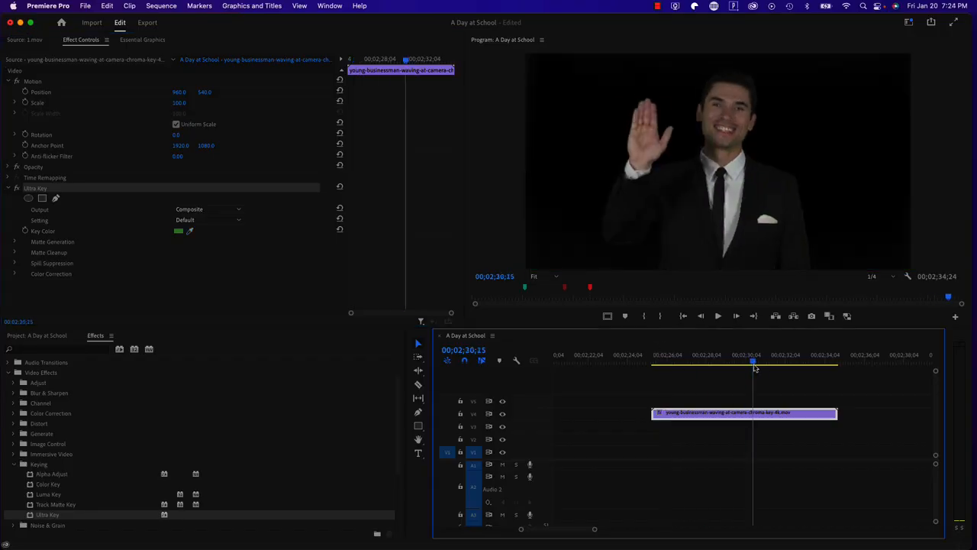
left_click(678, 434)
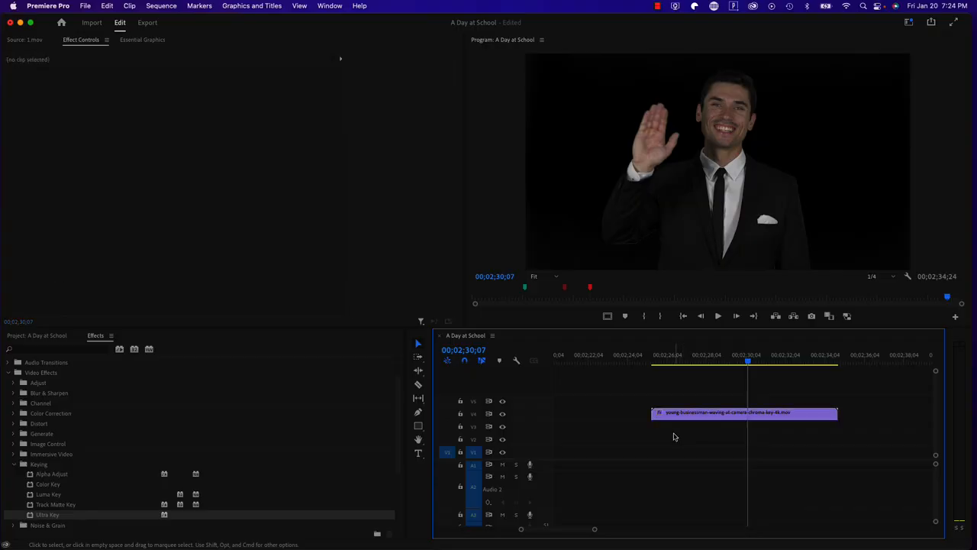
- Place the 3d-virtual-tv-studio-news-backdrop clip from the Vids bin on V3, beneath the young-businessman clip
left_click(46, 336)
double_click(56, 409)
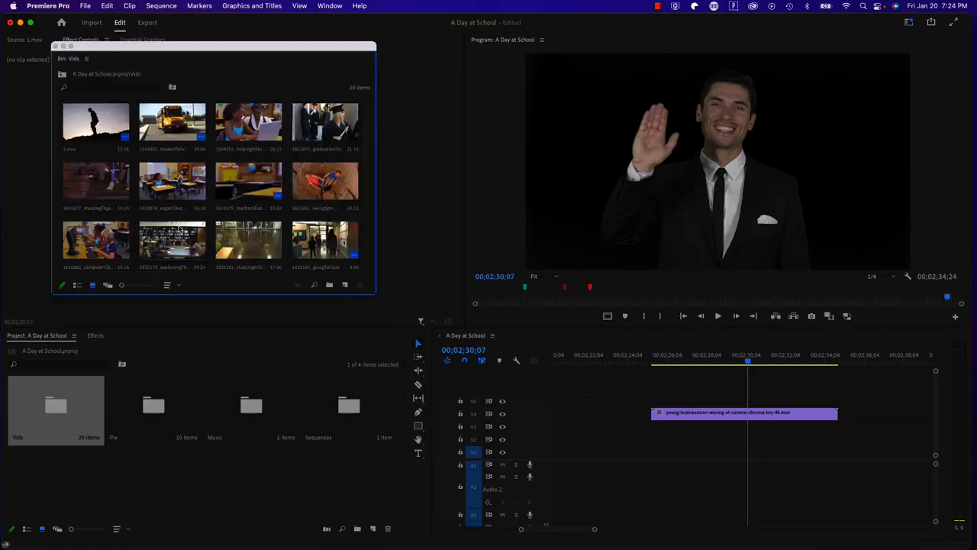
scroll(179, 230, "down", 5)
left_click(243, 140)
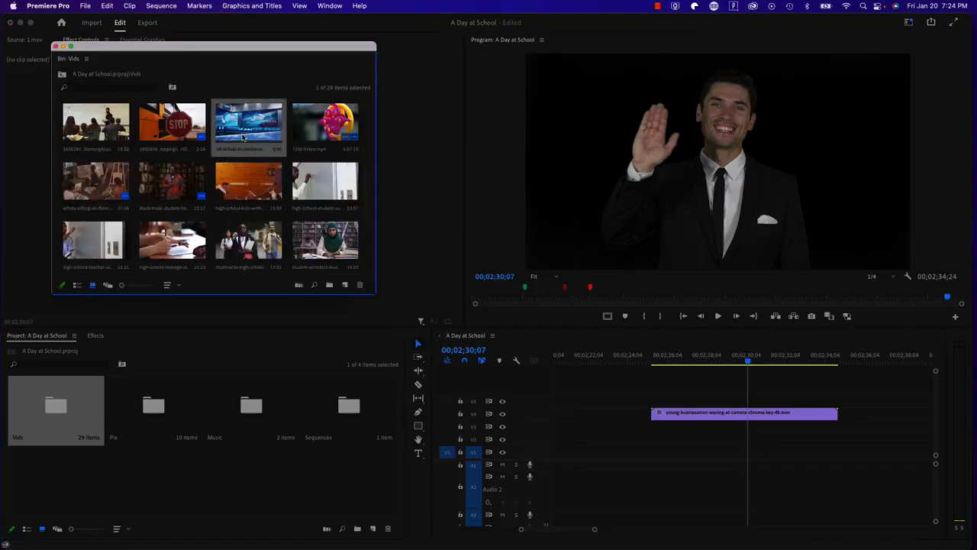
scroll(234, 131, "up", 2)
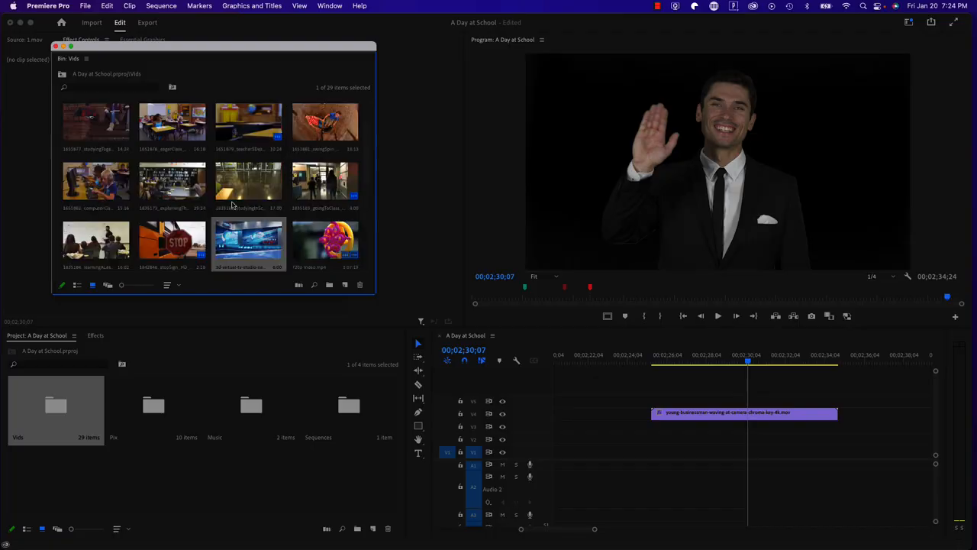
left_click_drag(226, 48, 267, 194)
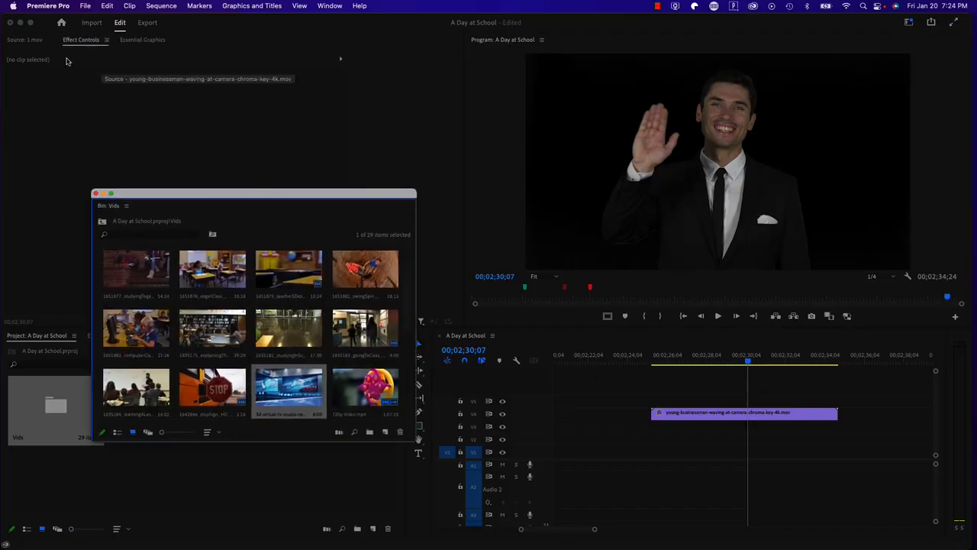
left_click_drag(294, 391, 692, 432)
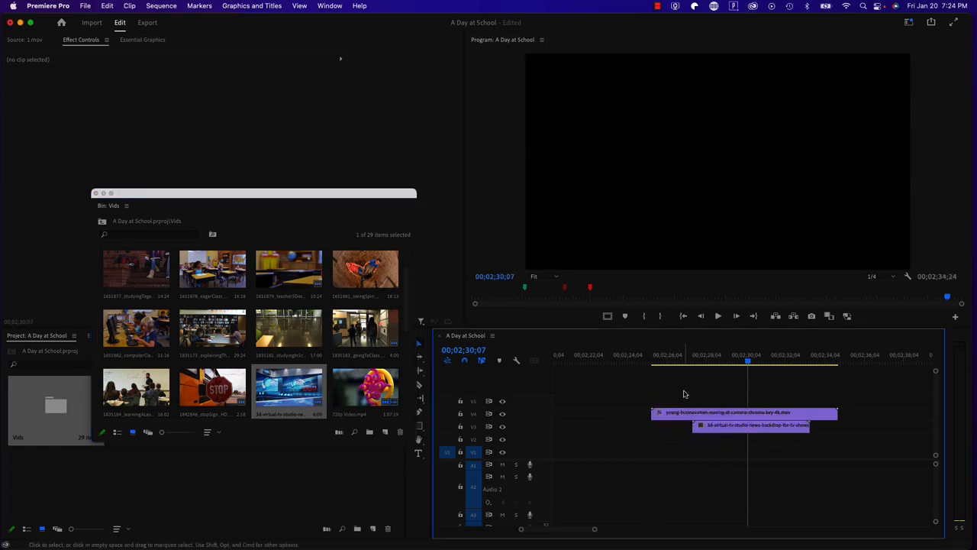
- Shift the news backdrop clip to start at 00;02;28;12 and trim both ends of the young-businessman clip to match it
left_click(684, 358)
left_click_drag(684, 358, 701, 358)
left_click_drag(784, 429, 793, 430)
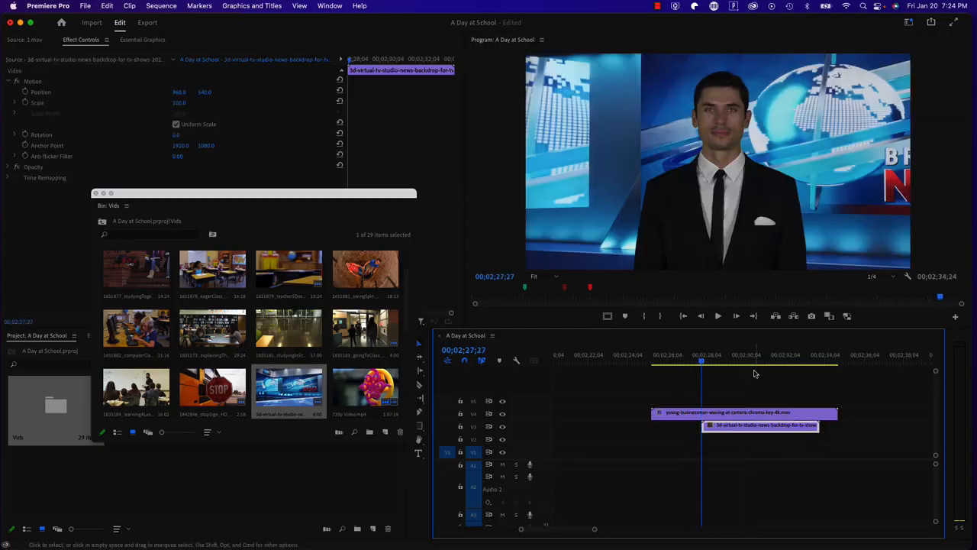
left_click(699, 362)
mouse_move(699, 365)
left_mouse_down()
mouse_move(720, 370)
mouse_move(711, 366)
left_mouse_up()
left_click_drag(654, 414, 739, 433)
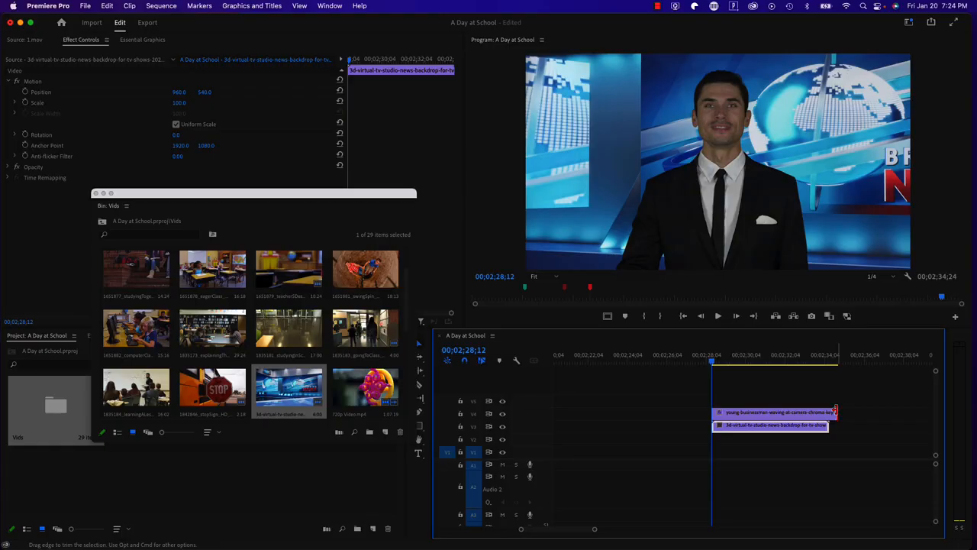
left_click_drag(835, 412, 828, 412)
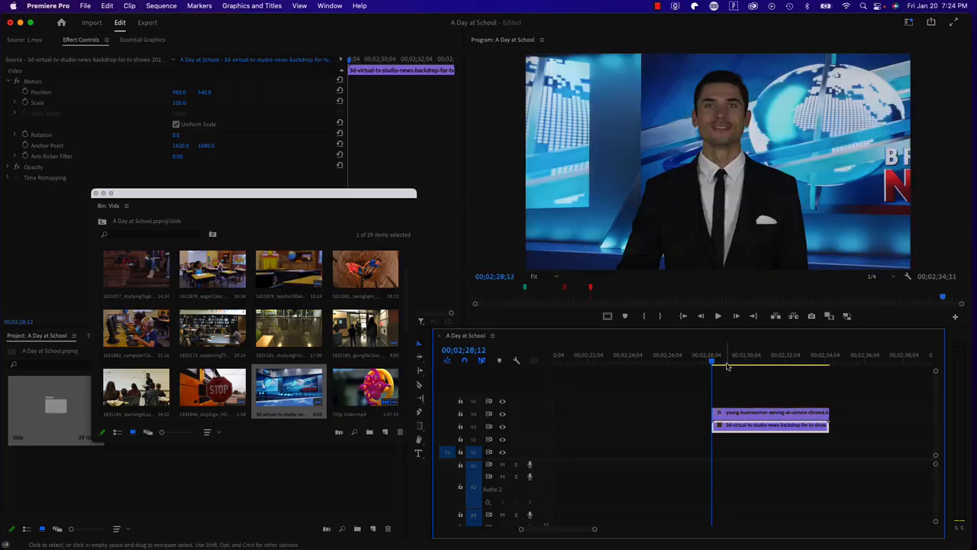
- Inspect the two stacked clips and scrub through the composite of the businessman over the news studio backdrop
left_click(789, 401)
left_click(748, 430)
left_click(748, 413)
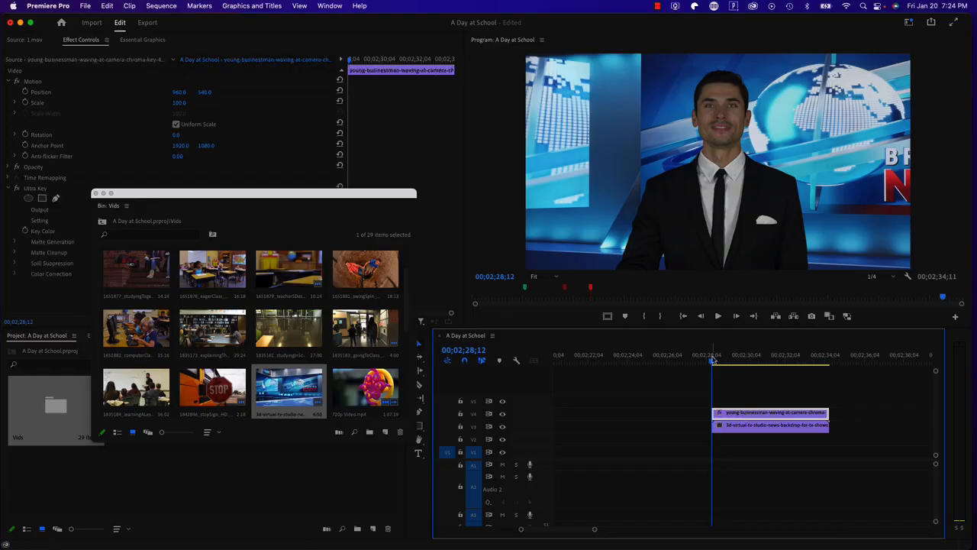
left_click_drag(714, 361, 736, 372)
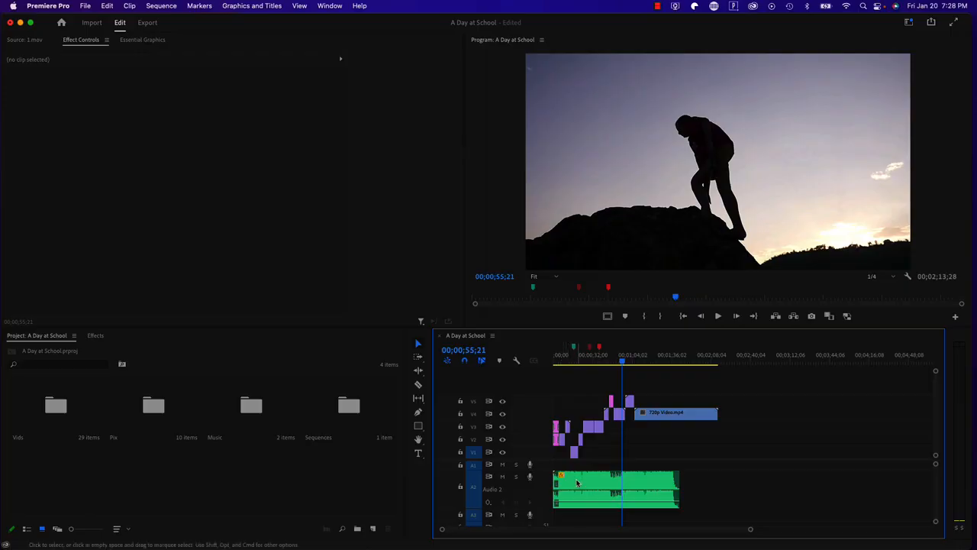
- Scrub through the sequence to compare where On HipHop Is.mp3 ends with the end of 720p Video.mp4
left_click(579, 483)
left_click(572, 362)
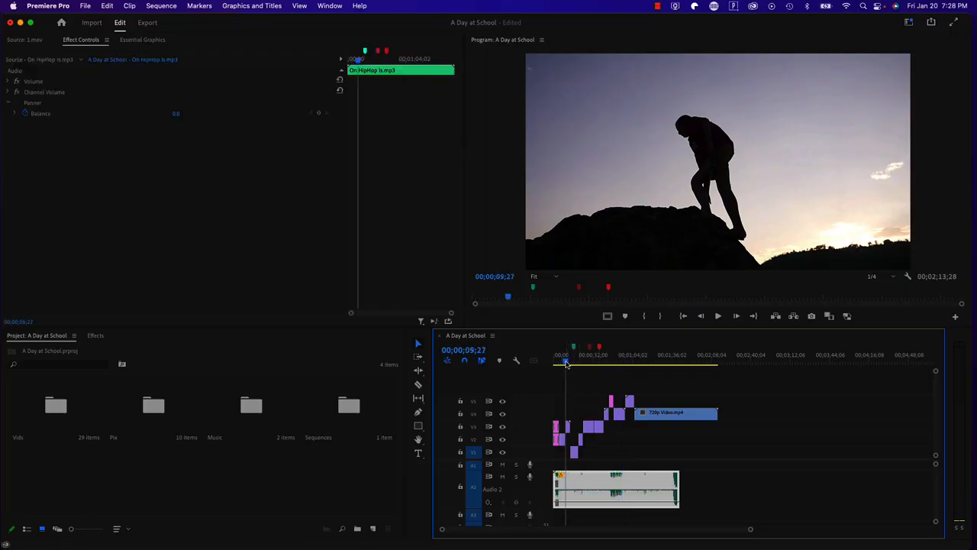
left_click_drag(573, 362, 636, 365)
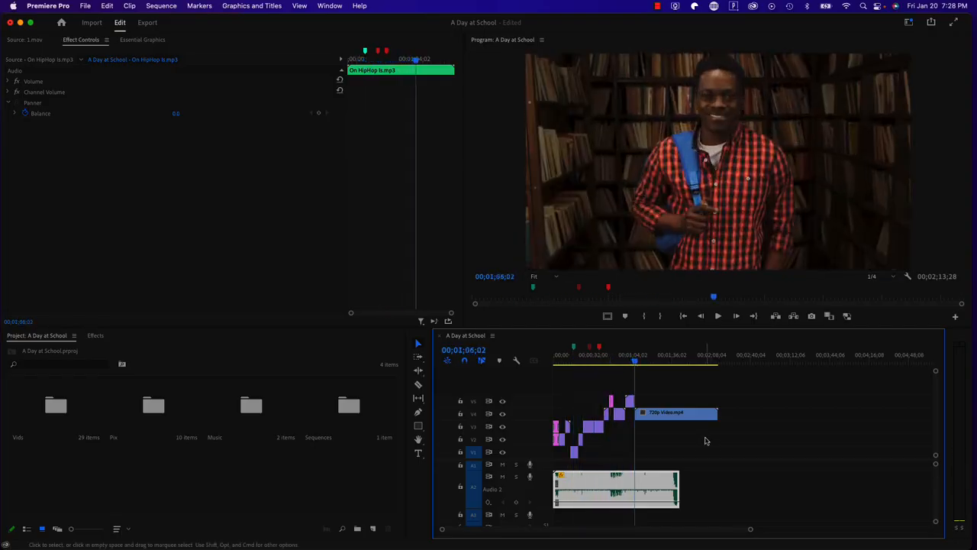
left_click_drag(622, 207, 645, 211)
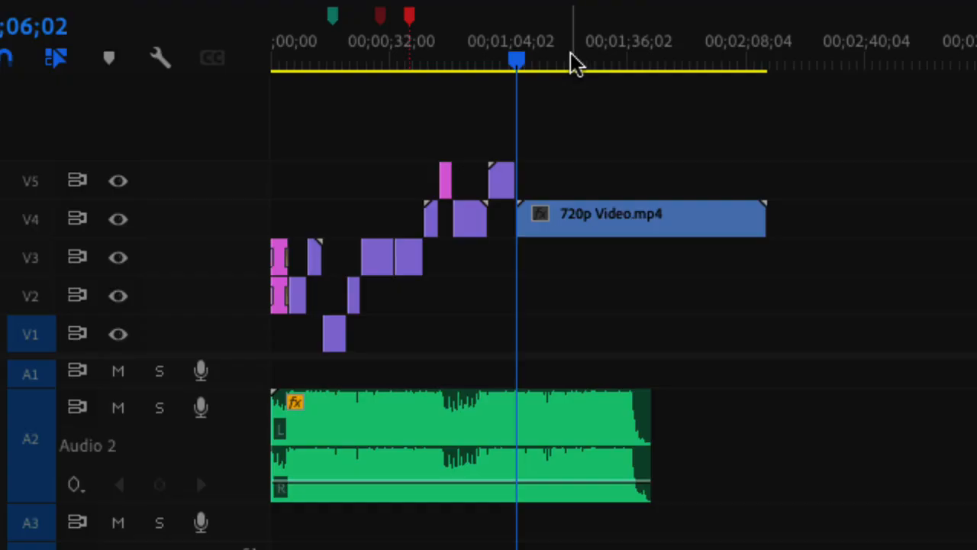
left_click_drag(620, 70, 734, 55)
left_click(746, 343)
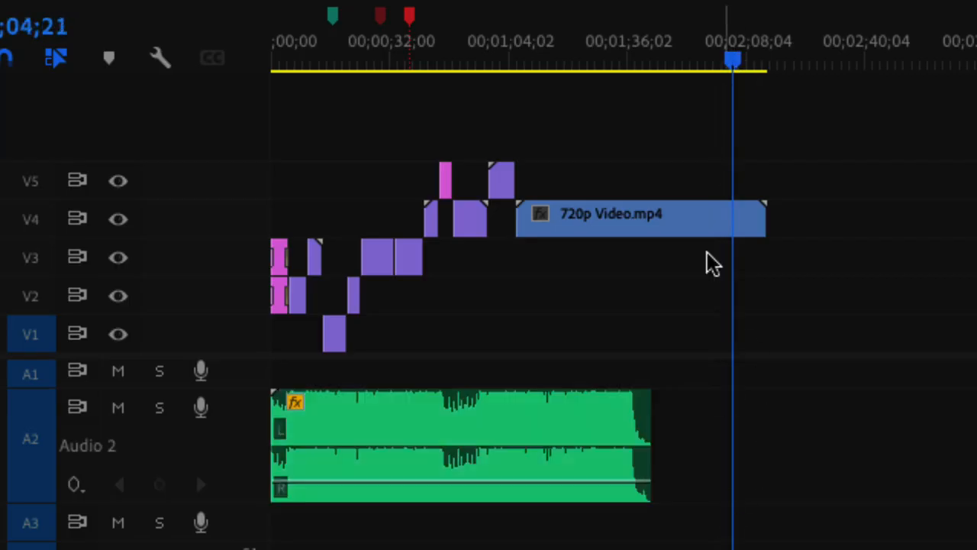
- Play the ending of On HipHop Is.mp3 from about 00;01;32;26 and stop at 00;01;42;00
left_click(636, 39)
left_click_drag(635, 41, 617, 46)
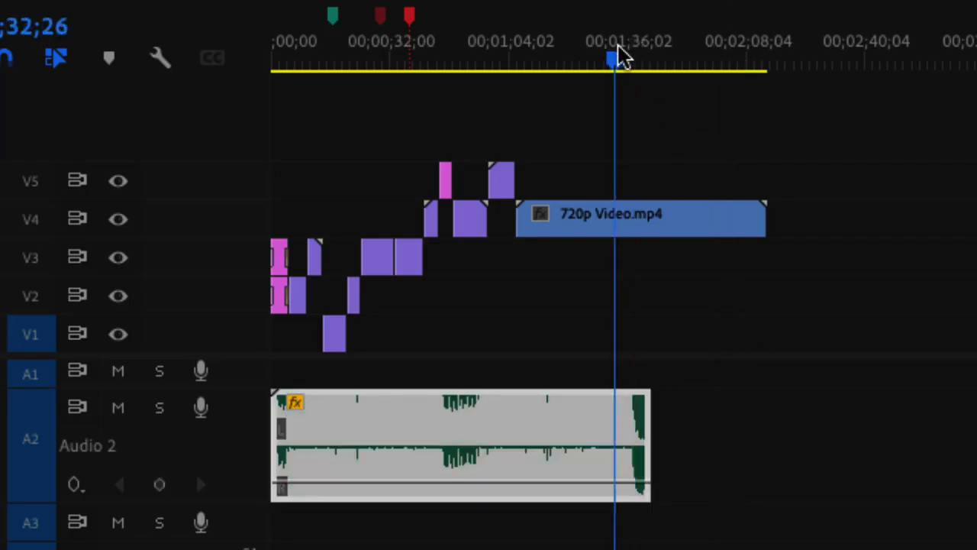
key("space")
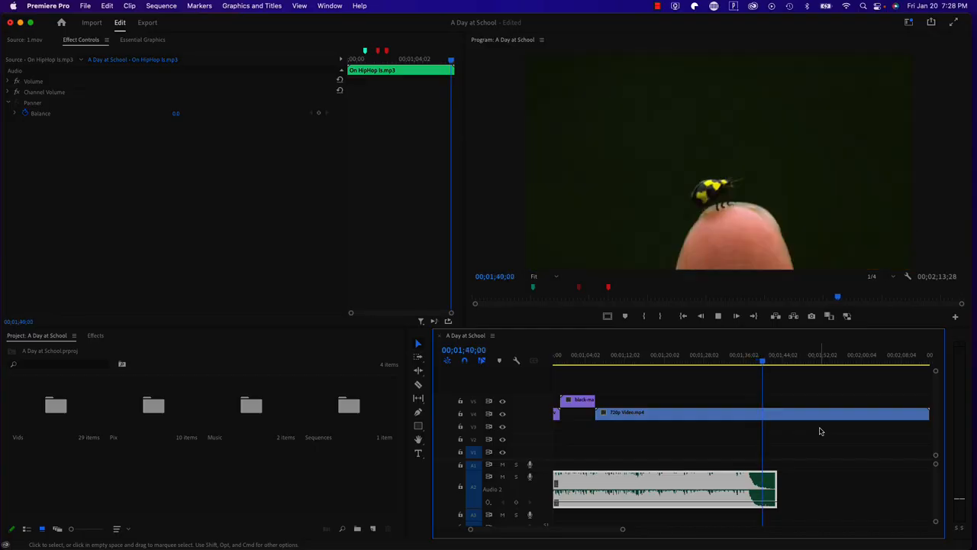
key("space")
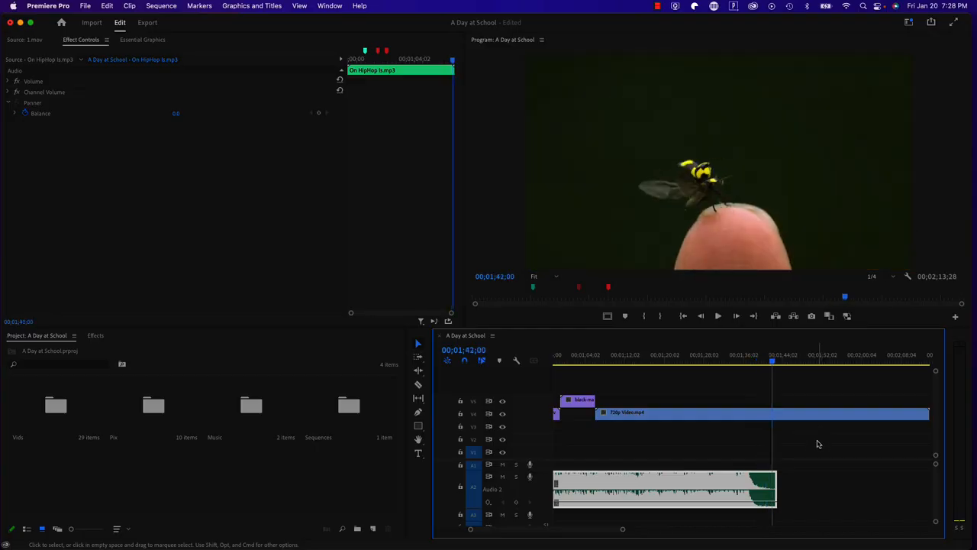
key("minus")
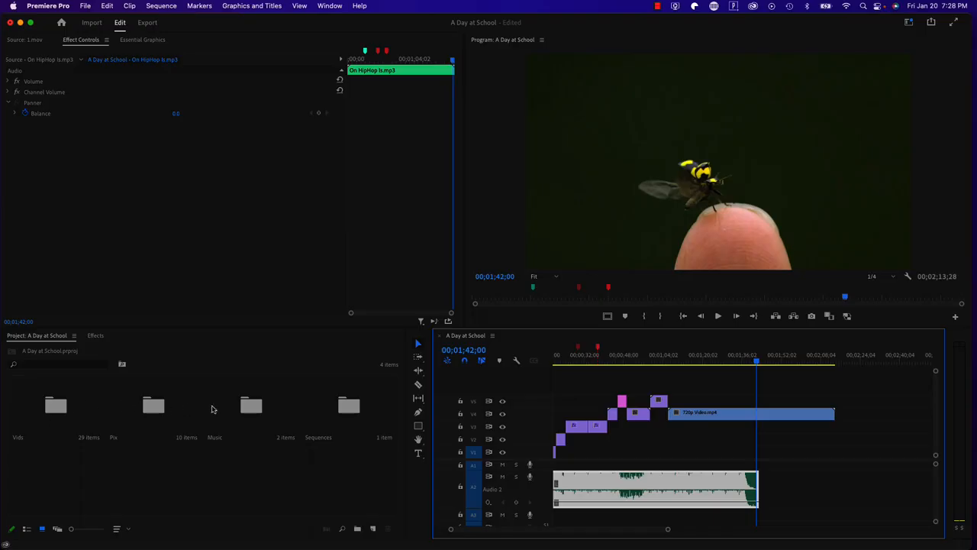
- Open the Music bin and check the usage indicators of On HipHop Is.mp3 and the SierraAudio track
double_click(251, 406)
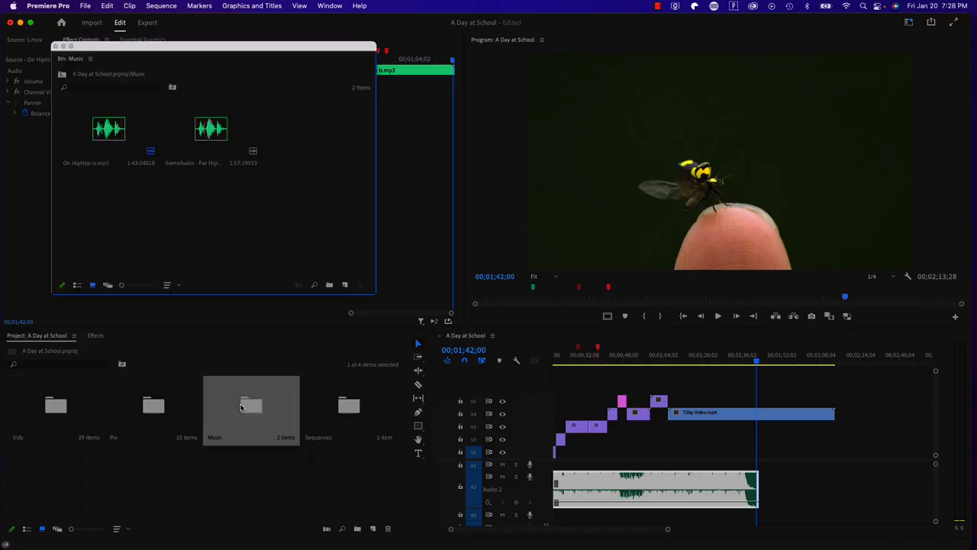
left_click(212, 134)
left_click(308, 190)
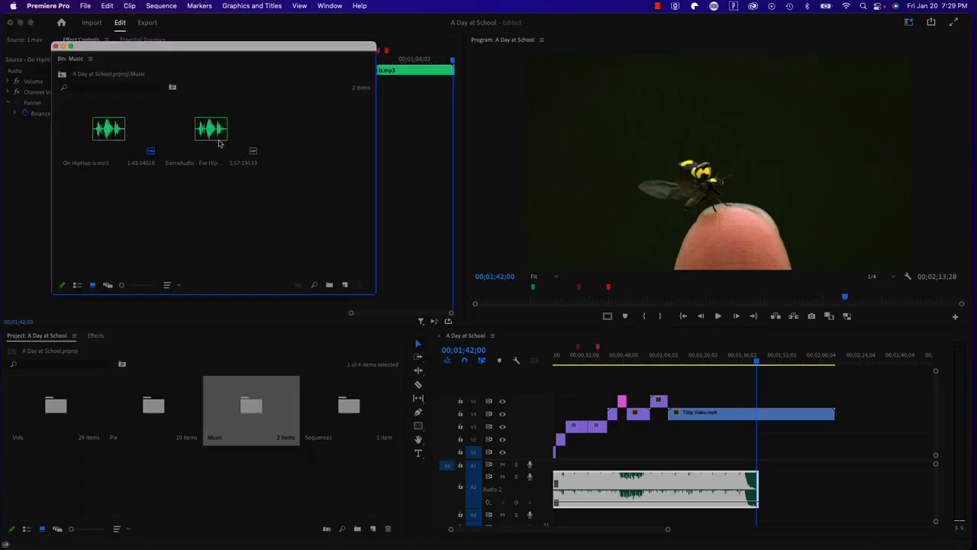
left_click(151, 153)
left_click(151, 156)
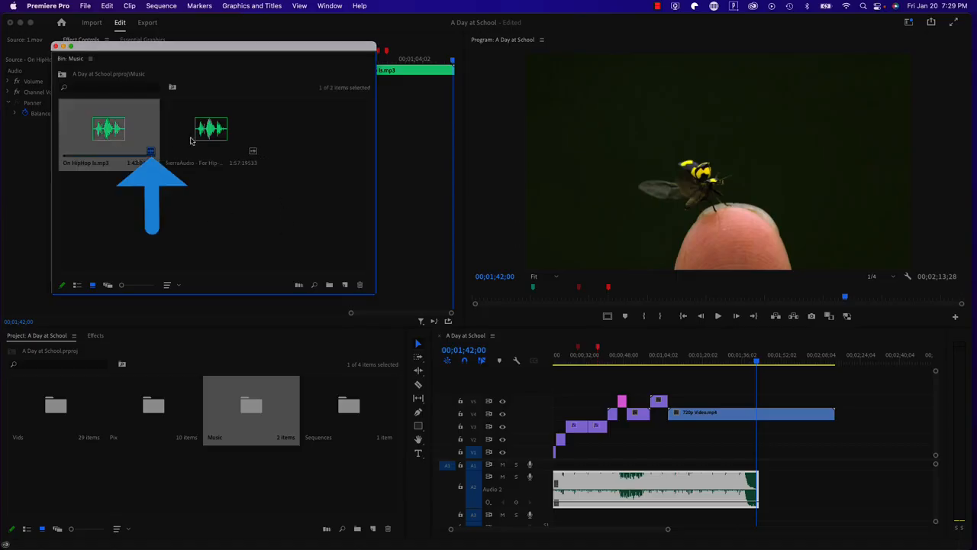
left_click(253, 155)
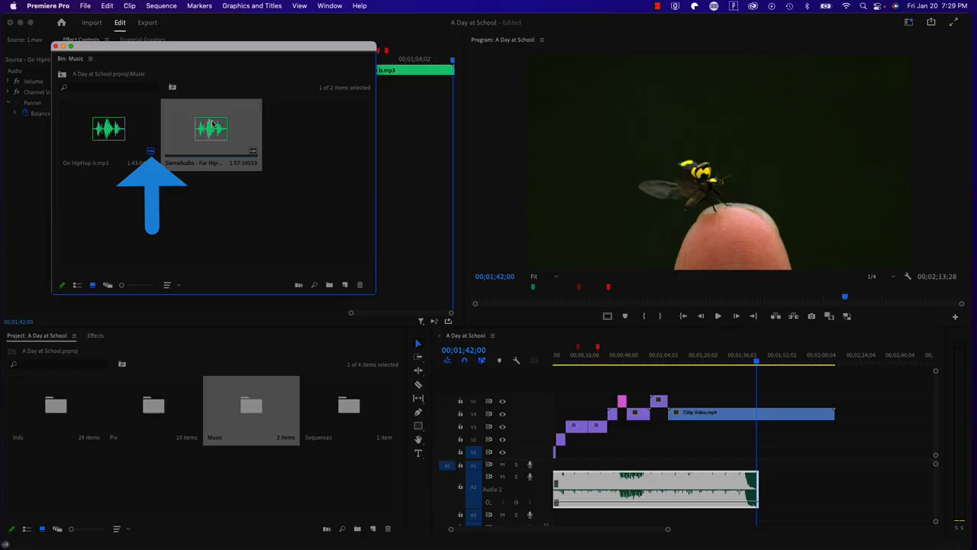
left_click(158, 207)
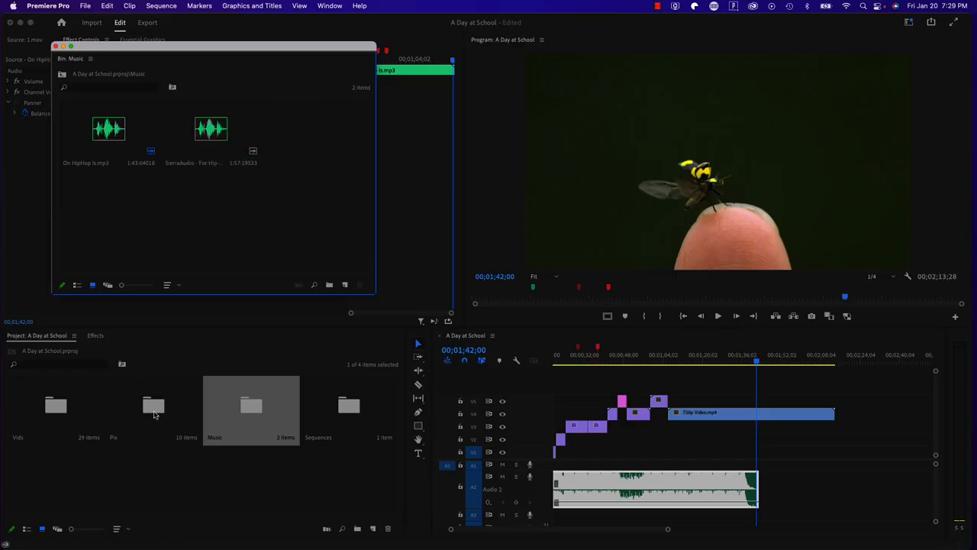
- Open the Vids bin to examine which clips carry usage indicators, and close it again
double_click(60, 420)
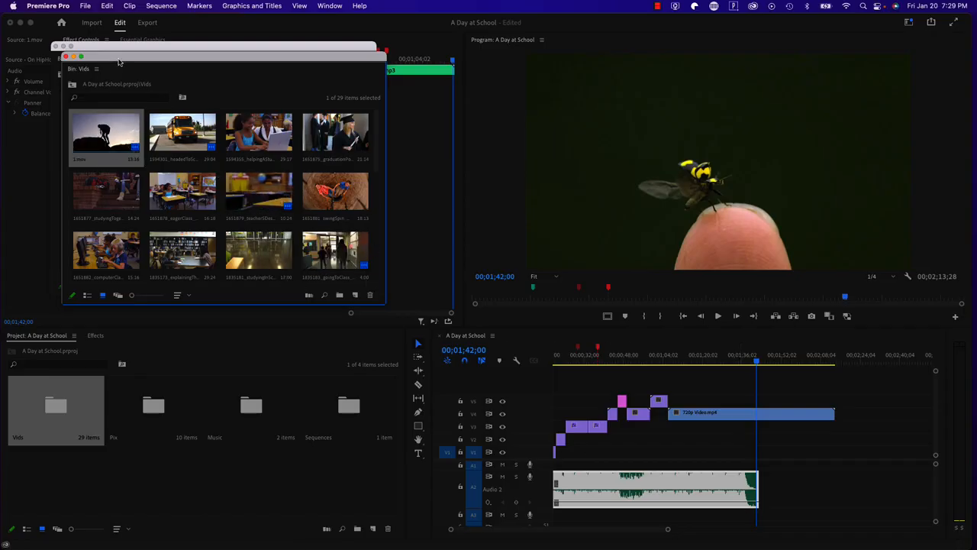
left_click_drag(119, 59, 139, 151)
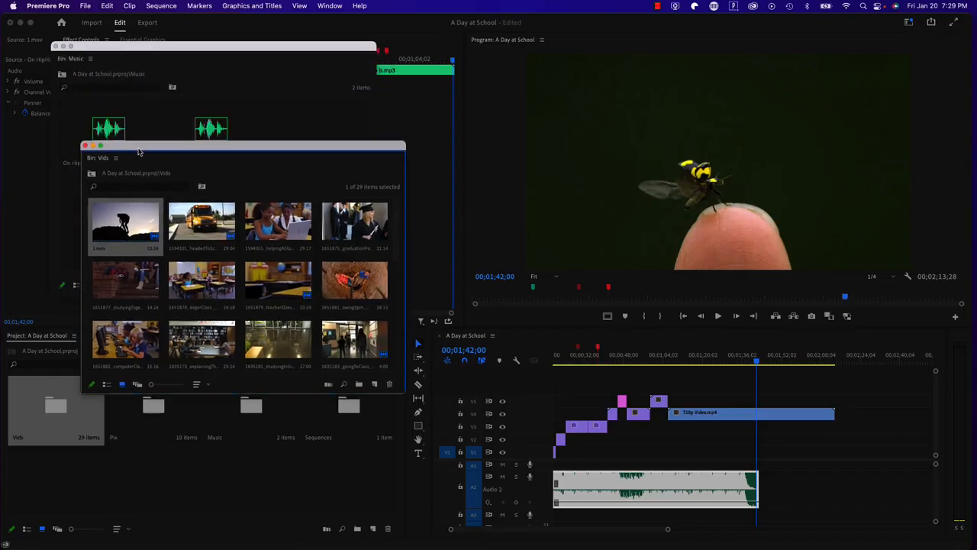
left_click(85, 146)
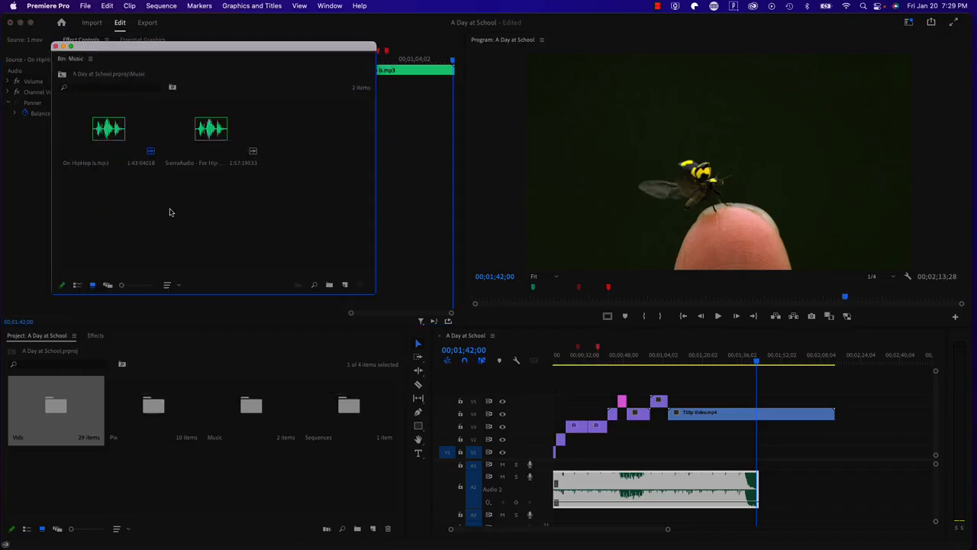
- Add the SierraAudio track from the Music bin to A2, just after the end of On HipHop Is.mp3
left_click(217, 136)
left_click_drag(261, 137, 769, 480)
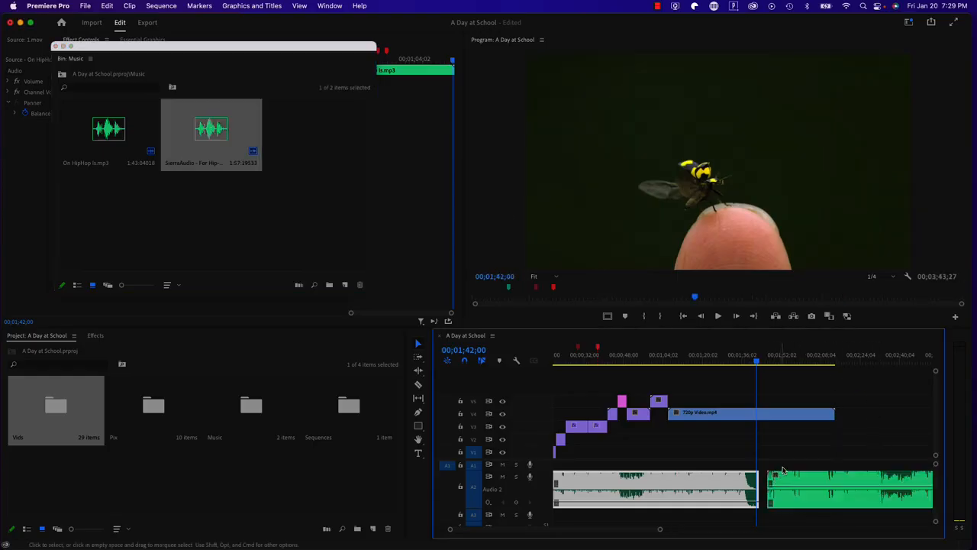
- Try moving the SierraAudio track up to A1 so it overlaps the ending of On HipHop Is.mp3 from about 00;01;26
scroll(770, 382, "up", 2)
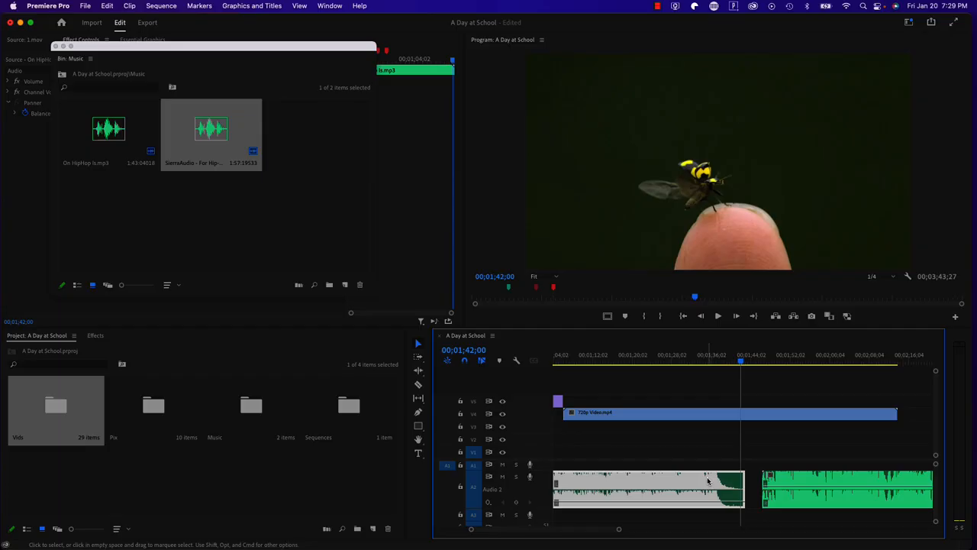
left_click(792, 482)
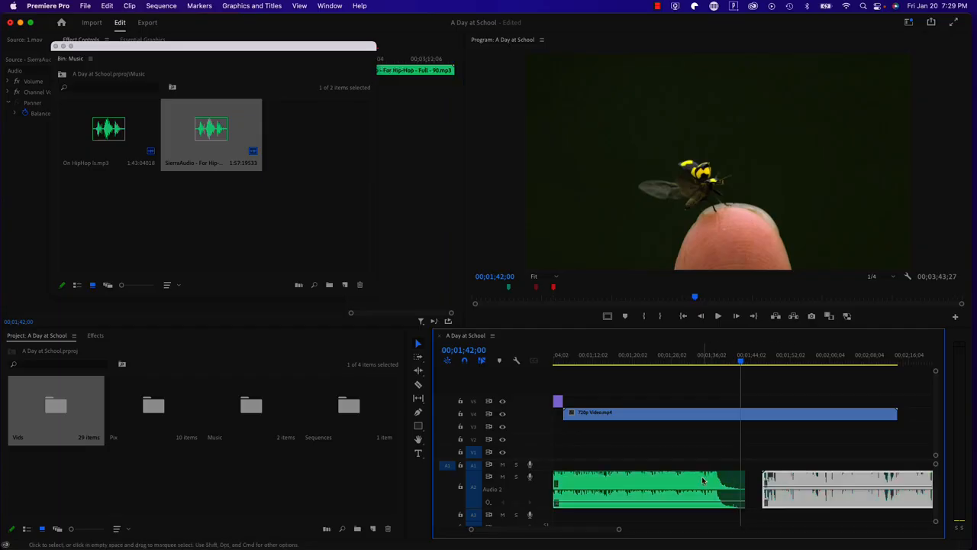
left_click(742, 478)
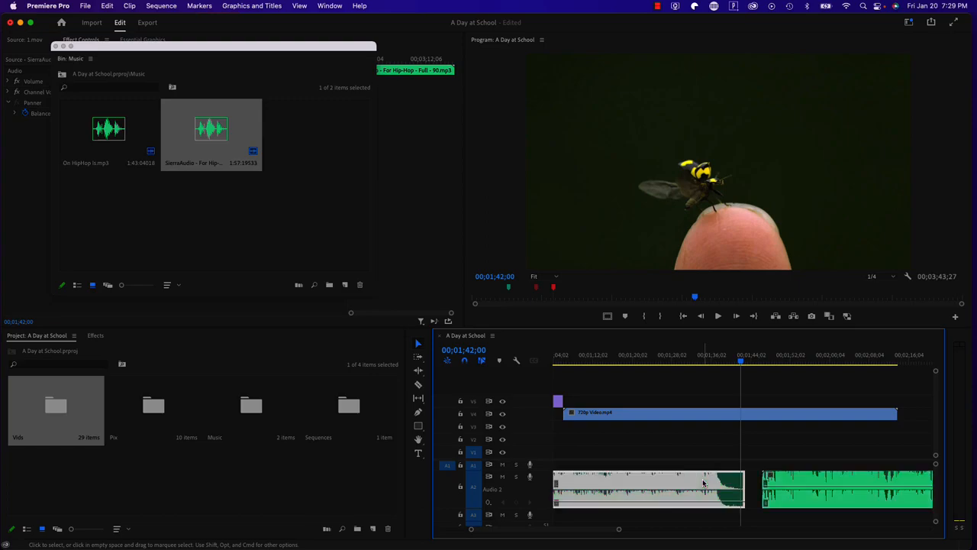
left_click(783, 482)
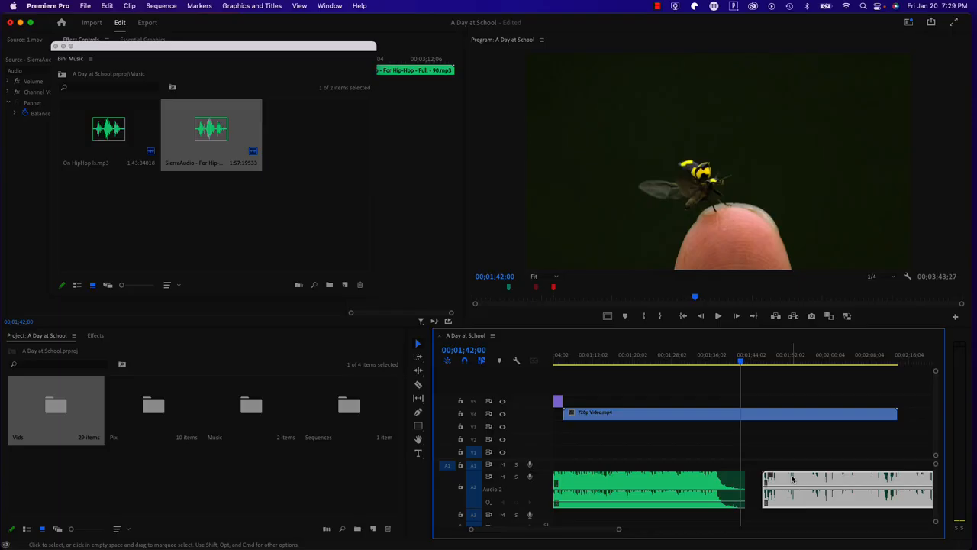
left_click_drag(792, 479, 694, 467)
left_click(660, 358)
left_click(795, 488)
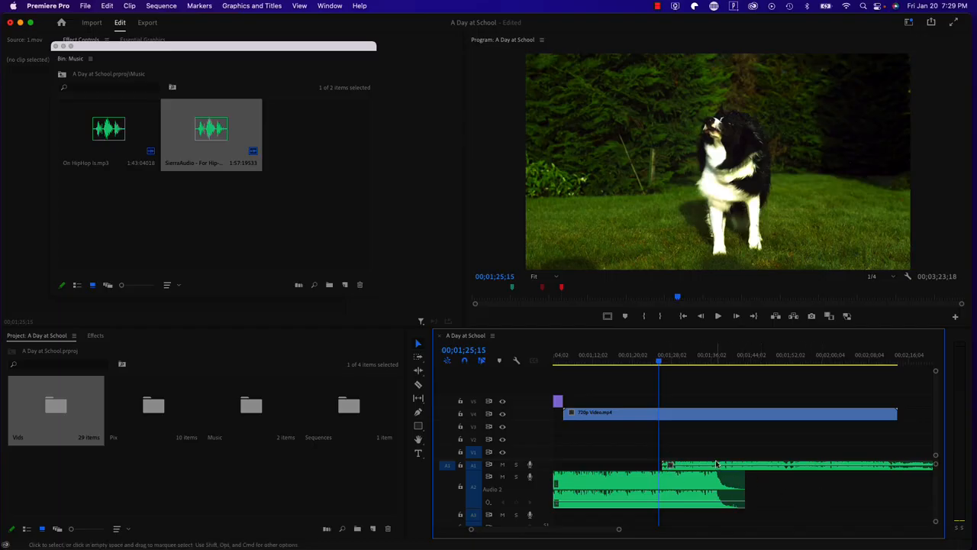
- Trim the end of On HipHop Is.mp3 to about 00;01;29 and butt the SierraAudio track against it on A2
left_click_drag(716, 465, 673, 483)
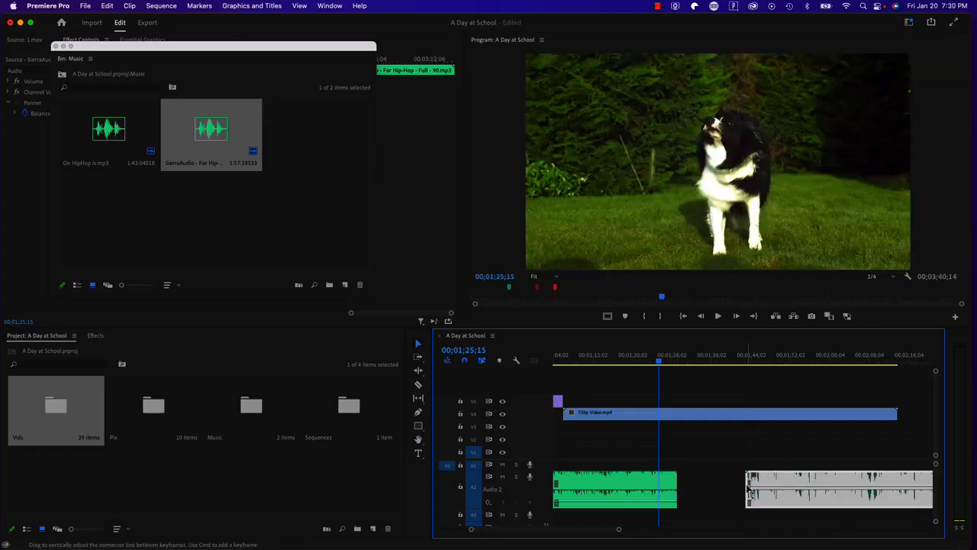
left_click_drag(746, 483, 726, 485)
left_click(687, 465)
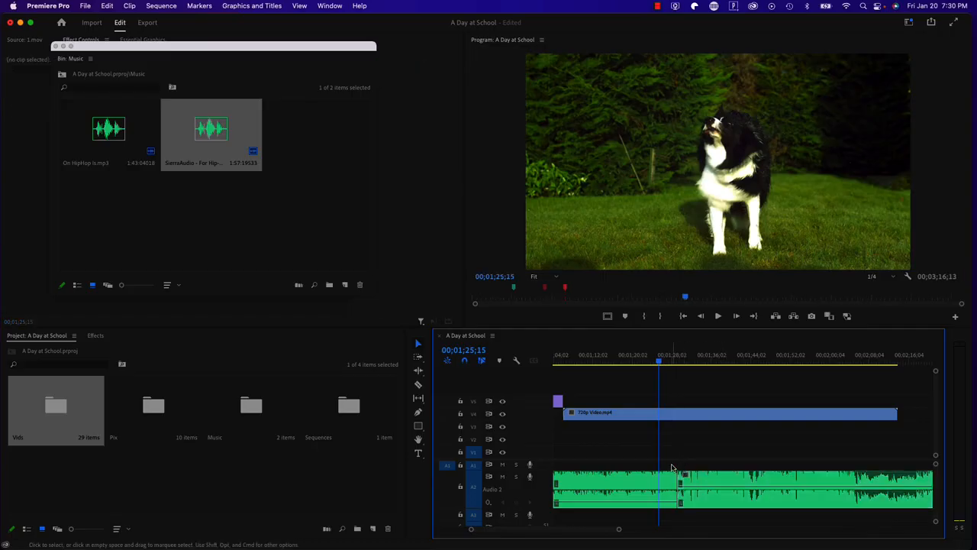
- Apply the Constant Power audio crossfade to the cut between On HipHop Is.mp3 and the SierraAudio track
left_click(674, 478)
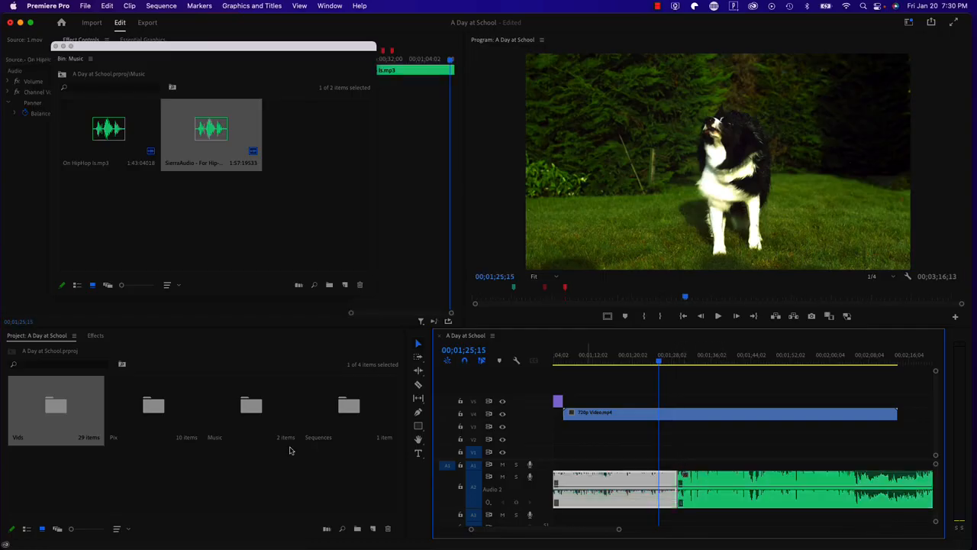
left_click(96, 336)
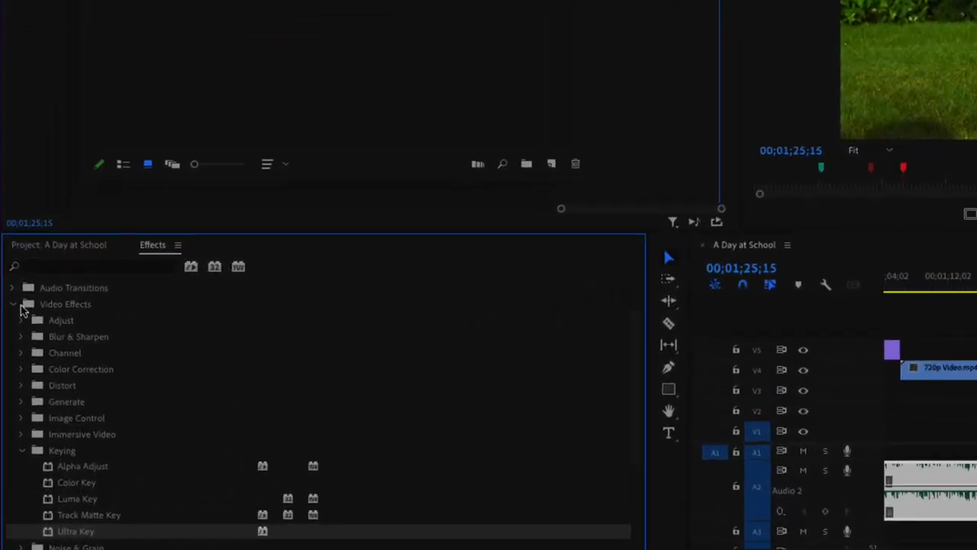
left_click(9, 372)
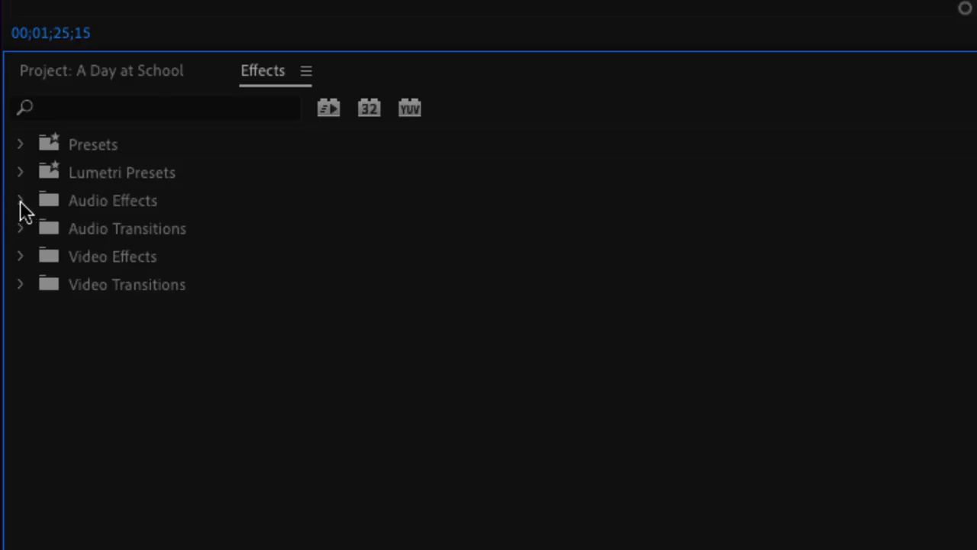
left_click(21, 229)
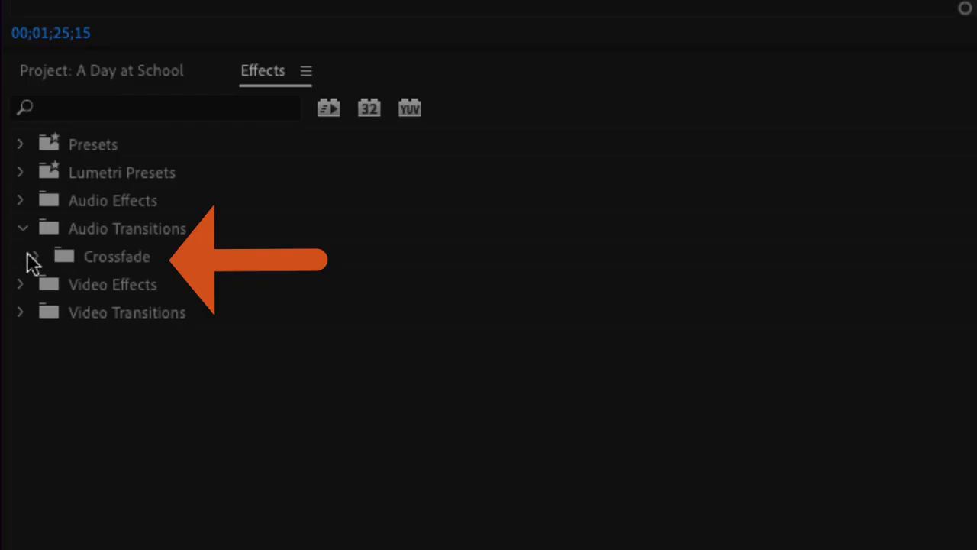
left_click(29, 256)
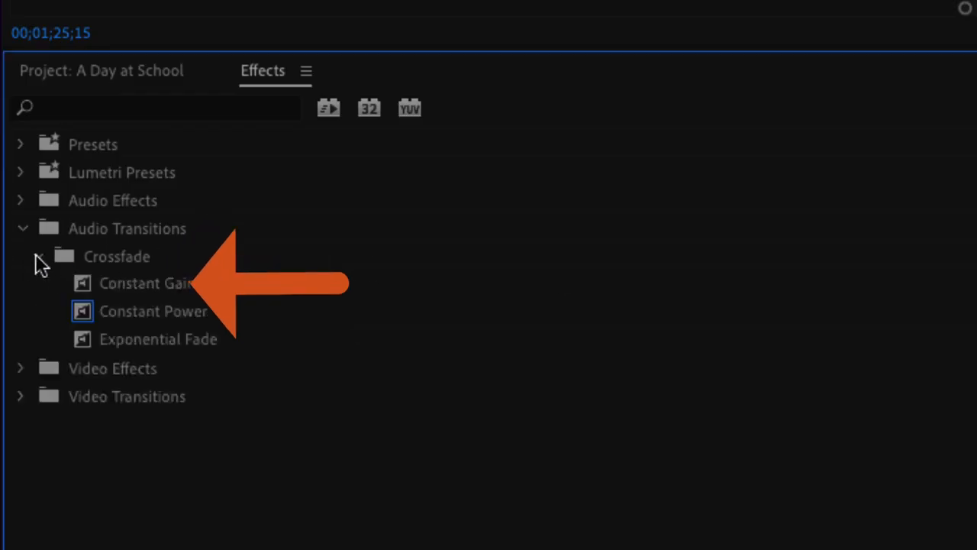
left_click(85, 311)
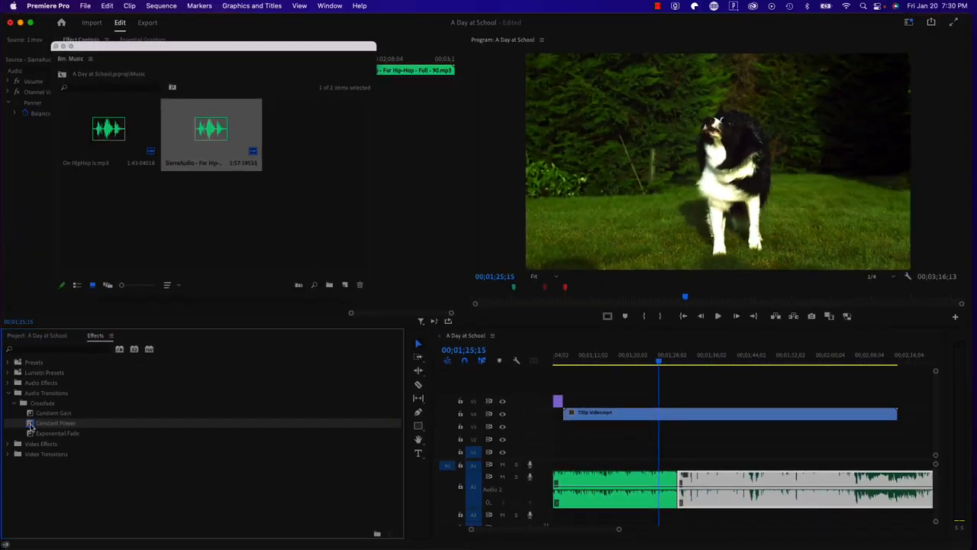
left_click_drag(219, 428, 519, 463)
left_click_drag(694, 480, 678, 484)
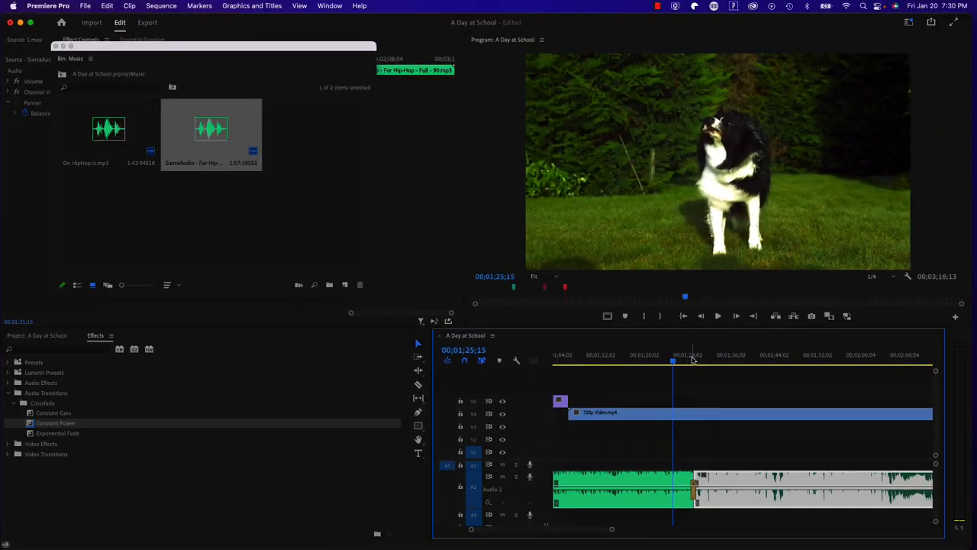
- Lengthen the Constant Power crossfade evenly on both sides of the cut to a duration of 00;00;06;14
left_click(692, 359)
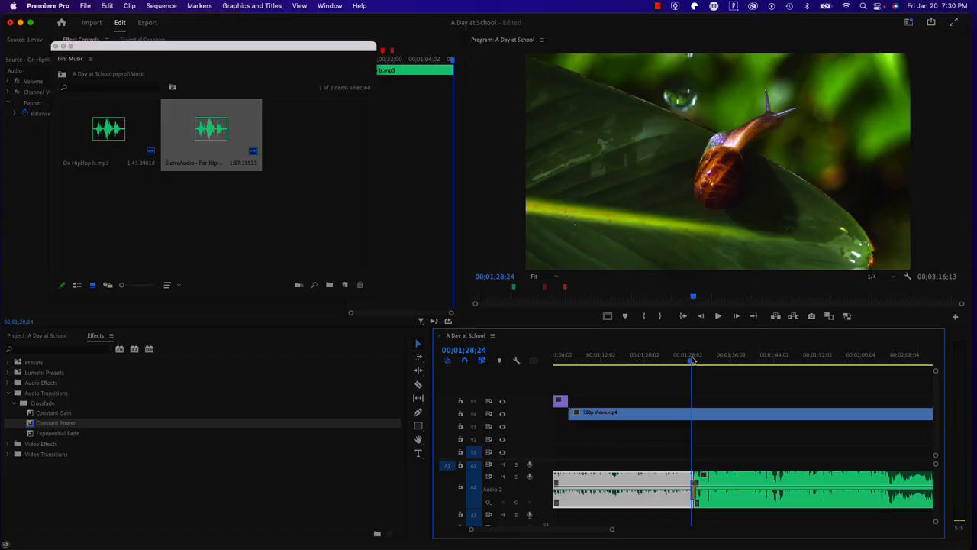
key("equal")
key("equal")
key("equal")
key("equal")
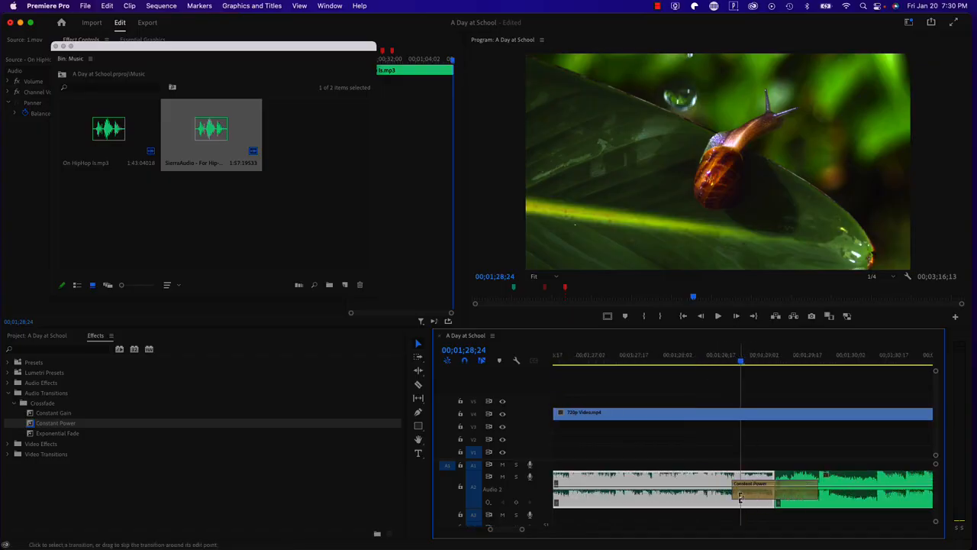
left_click(736, 496)
left_click_drag(735, 496, 597, 493)
left_click(660, 355)
key("minus")
key("minus")
key("minus")
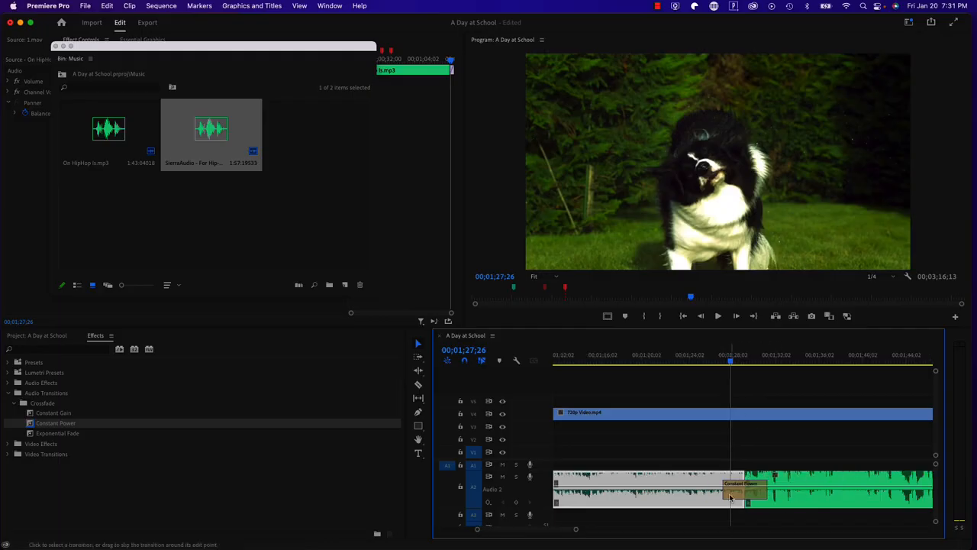
left_click_drag(727, 494, 715, 494)
- Play the lengthened crossfade from just before its start with the volume raised, and stop at 00;01;35;24
left_click(695, 357)
left_click(723, 318)
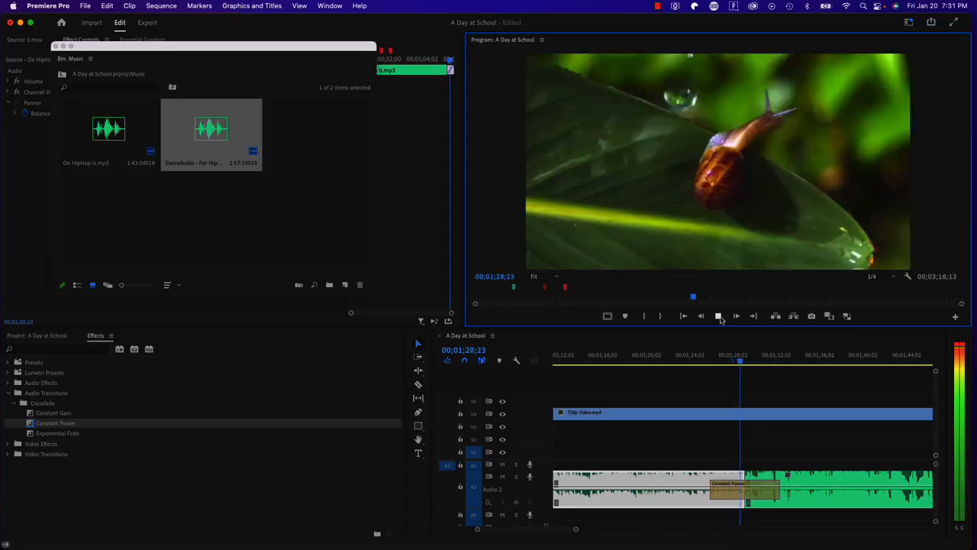
key("XF86AudioRaiseVolume")
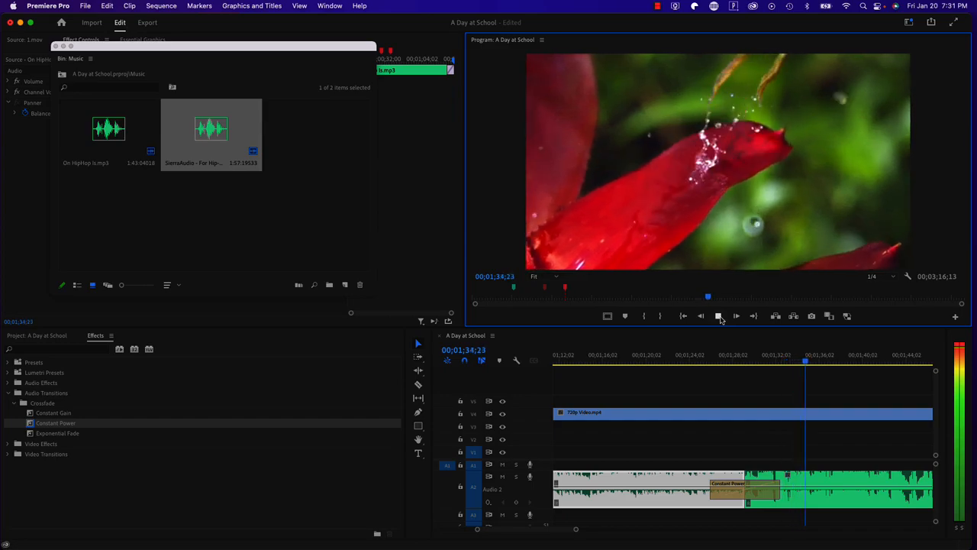
left_click(720, 317)
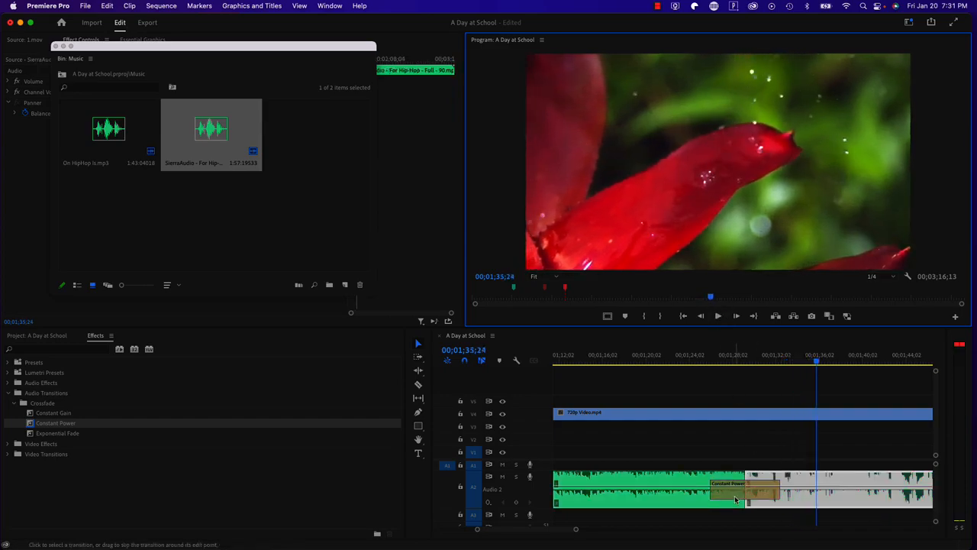
- Shorten the Constant Power crossfade to about one second and play across it from 00;01;27;19 to 00;01;31;18
left_click(730, 498)
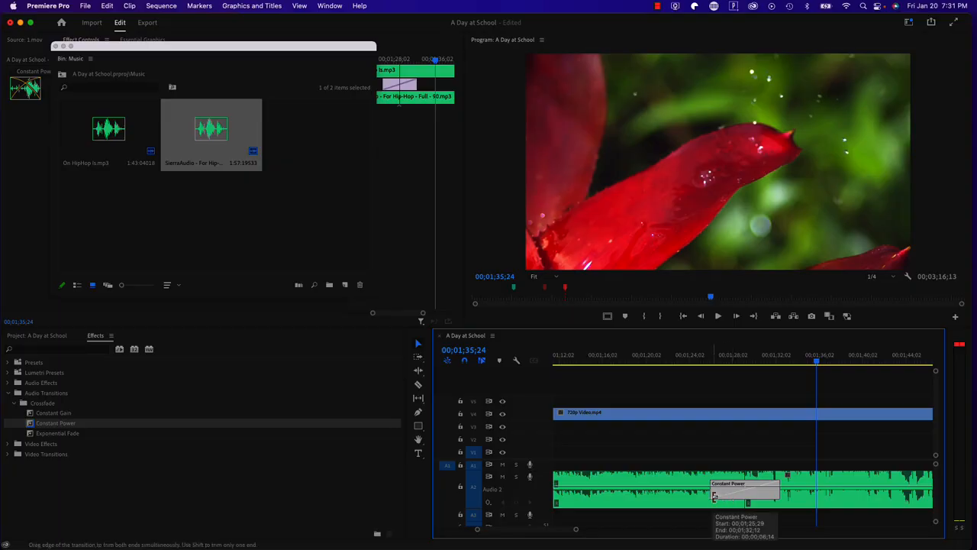
left_click_drag(715, 496, 745, 495)
left_click(730, 361)
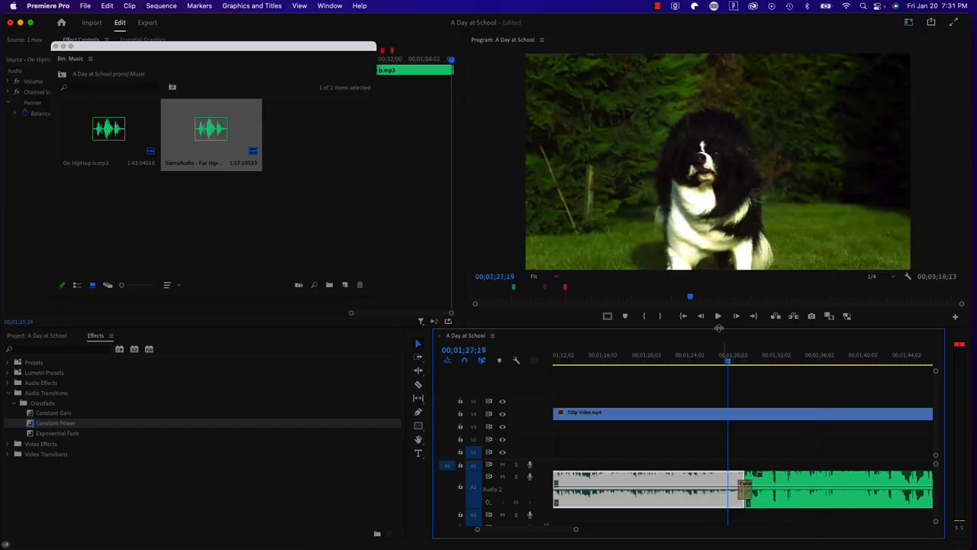
left_click(718, 316)
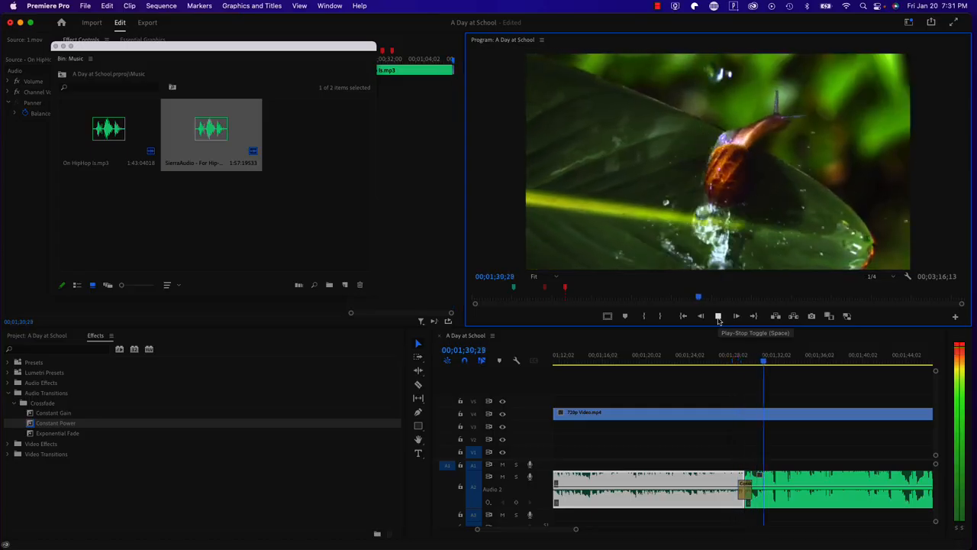
left_click(718, 316)
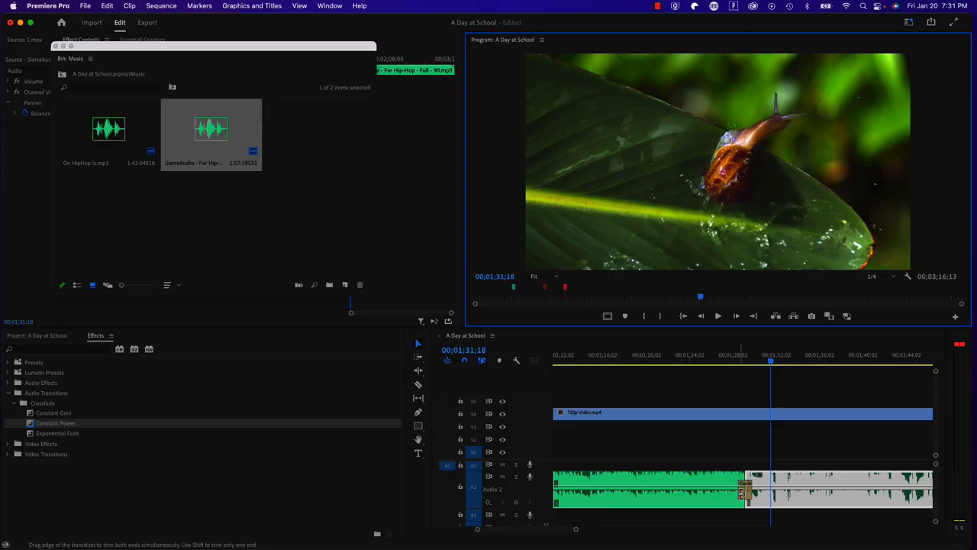
- Replay the shortened music crossfade twice, once from 00;01;28;10 and once from a few seconds earlier, stopping at 00;01;33;28
left_click(737, 361)
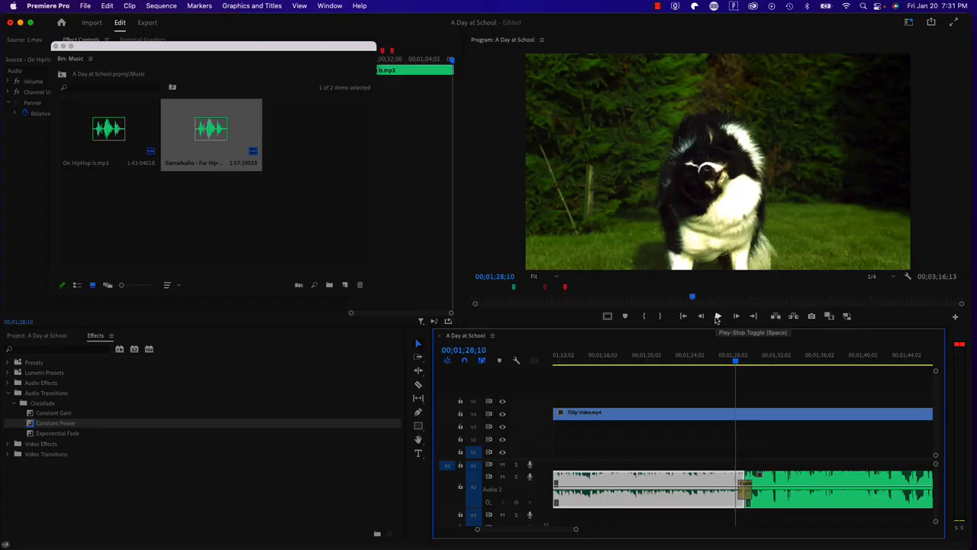
left_click(719, 318)
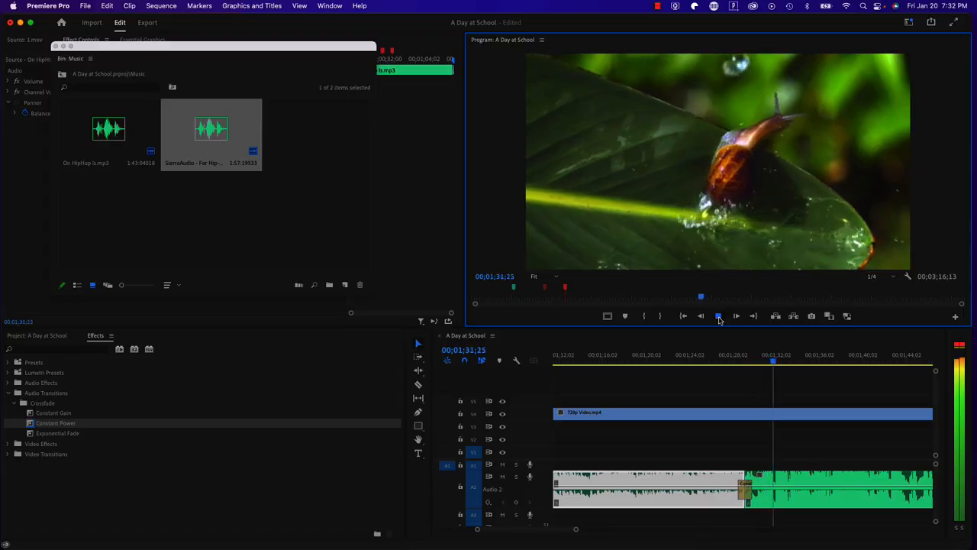
left_click(707, 357)
left_click(718, 317)
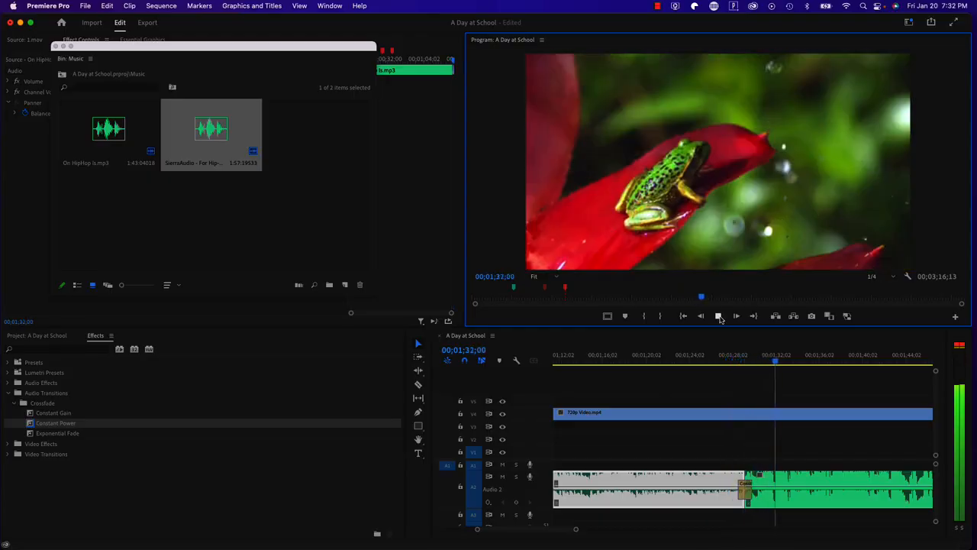
left_click(719, 319)
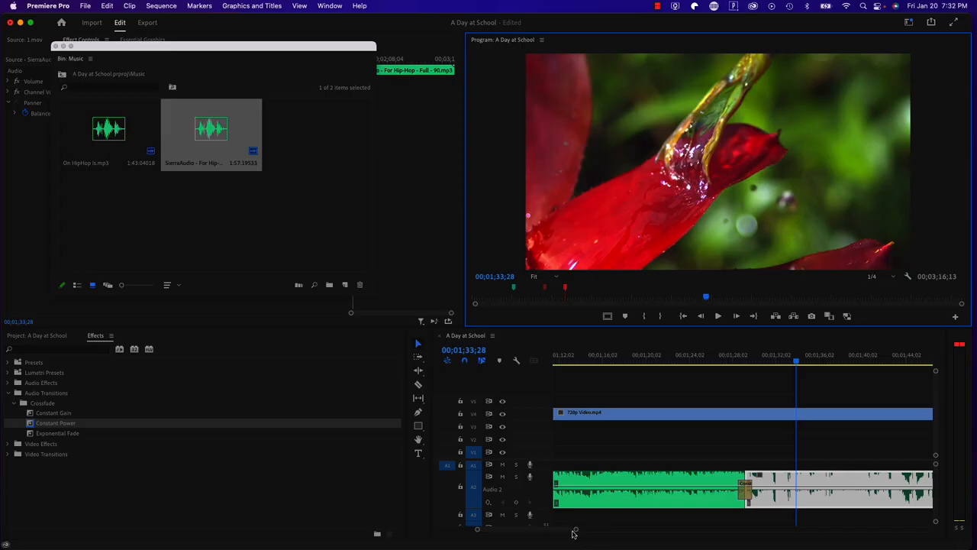
- Trim the end of the SierraAudio track on A2 to 00;02;13;28, level with the end of 720p Video.mp4
left_click_drag(577, 533, 675, 533)
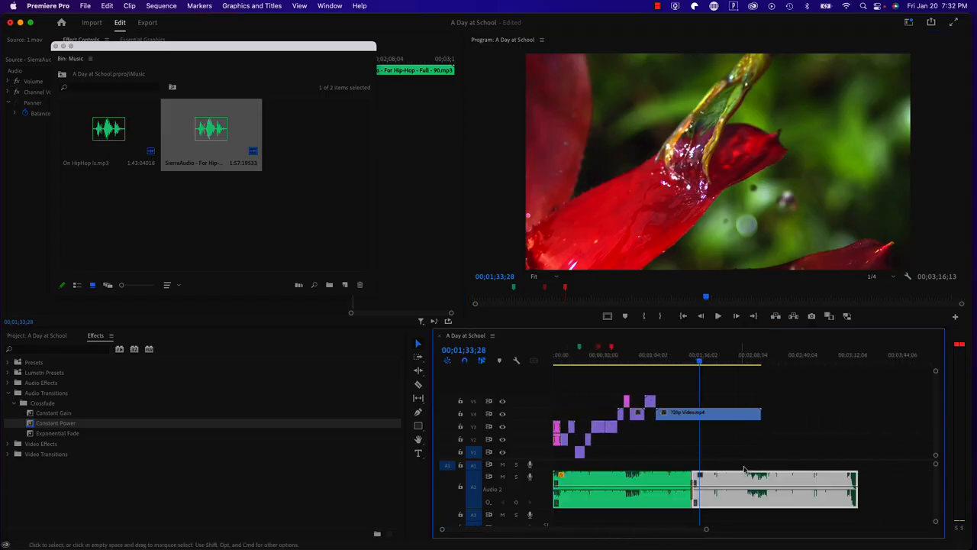
left_click(806, 439)
left_click(821, 487)
scroll(765, 361, "right", 2)
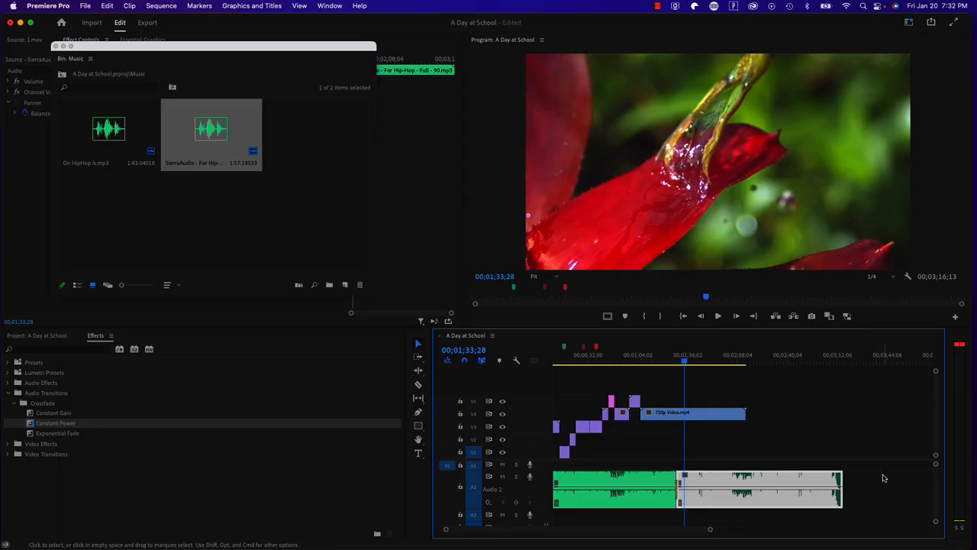
scroll(870, 476, "left", 2)
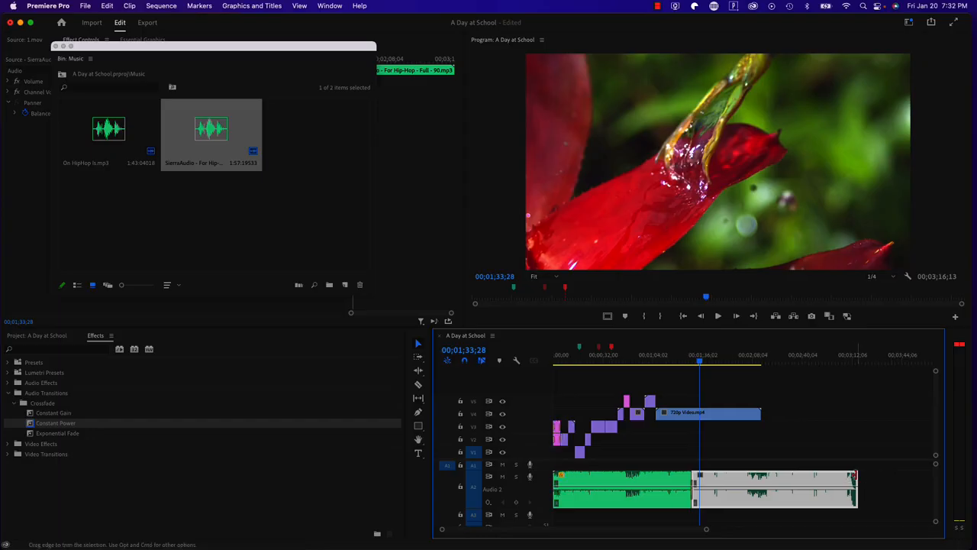
left_click_drag(856, 476, 761, 475)
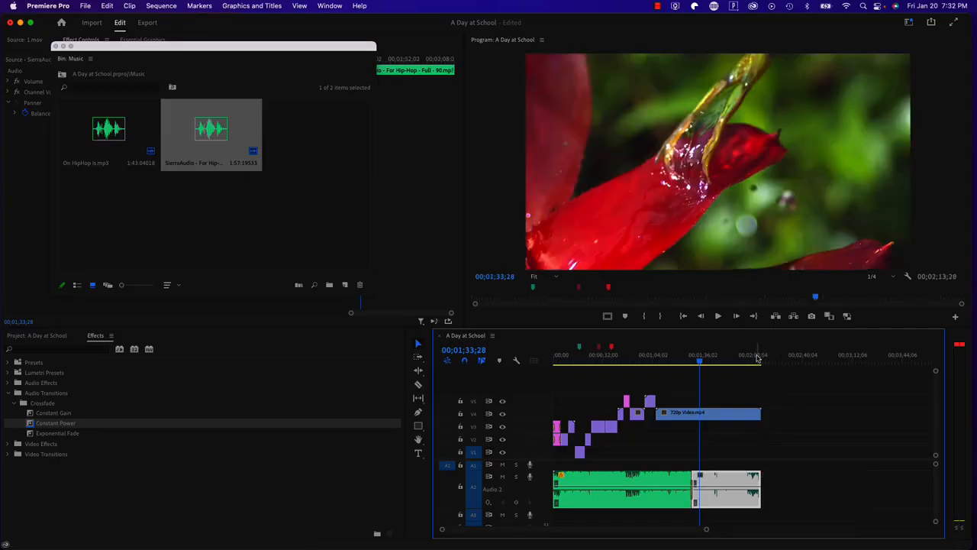
- Listen through the final seconds of the SierraAudio track and leave the playhead at 00;02;11;18
left_click(757, 357)
key("equal")
key("equal")
key("equal")
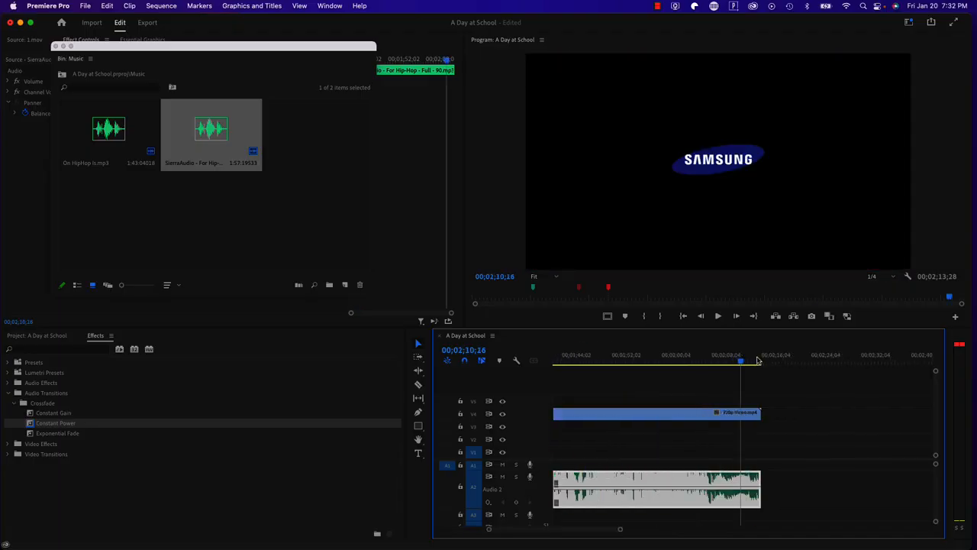
left_click(677, 356)
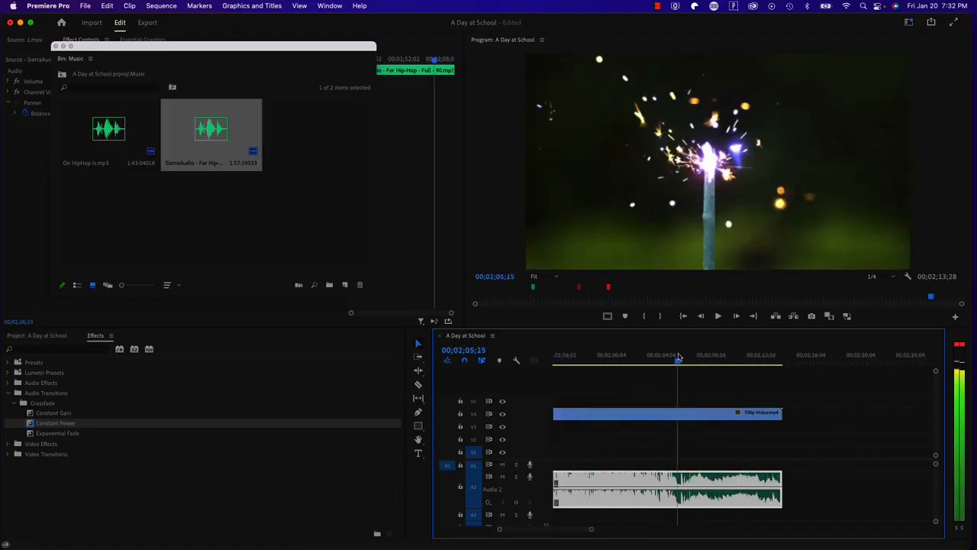
left_click_drag(623, 355, 755, 367)
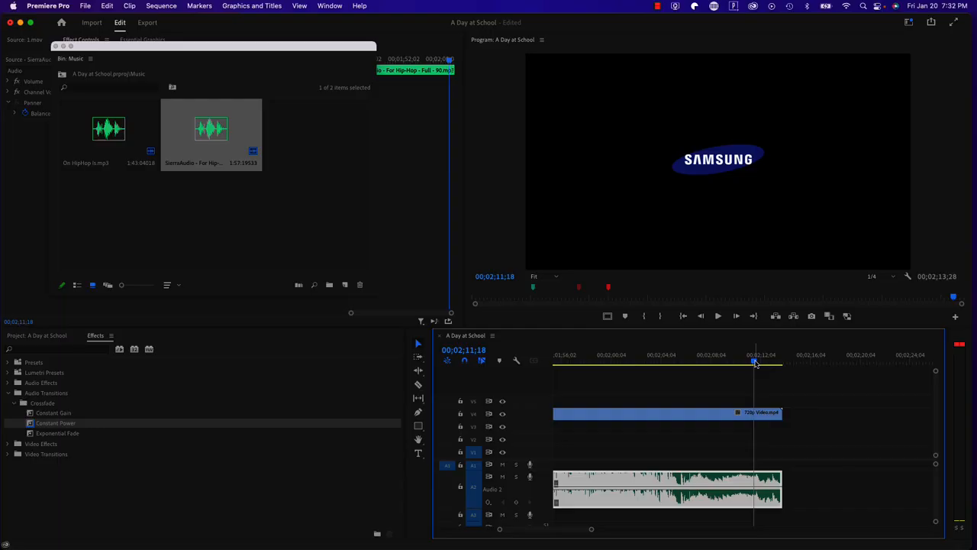
- Trim the ends of 720p Video.mp4 on V4 and the SierraAudio track on A2 back to 00;02;06;28
left_click_drag(756, 364, 695, 366)
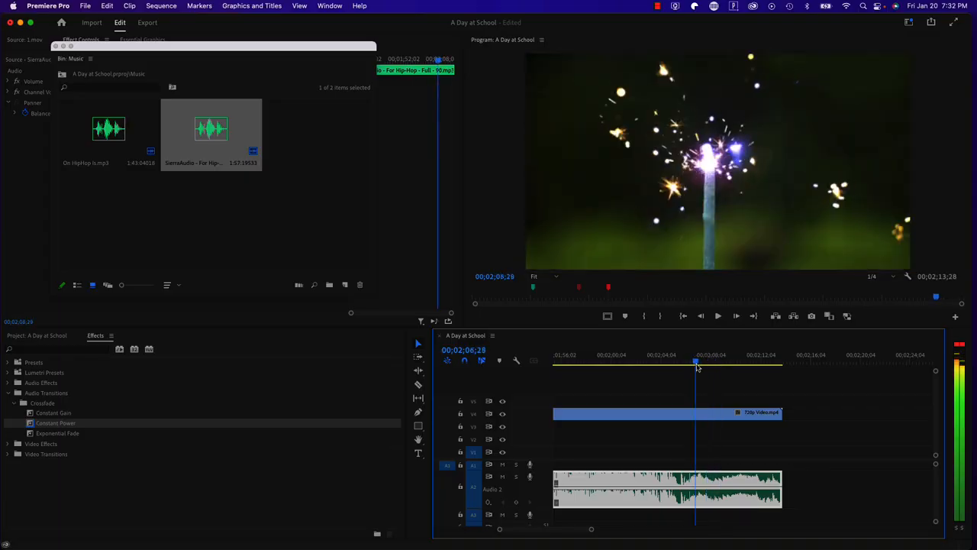
left_click(710, 416)
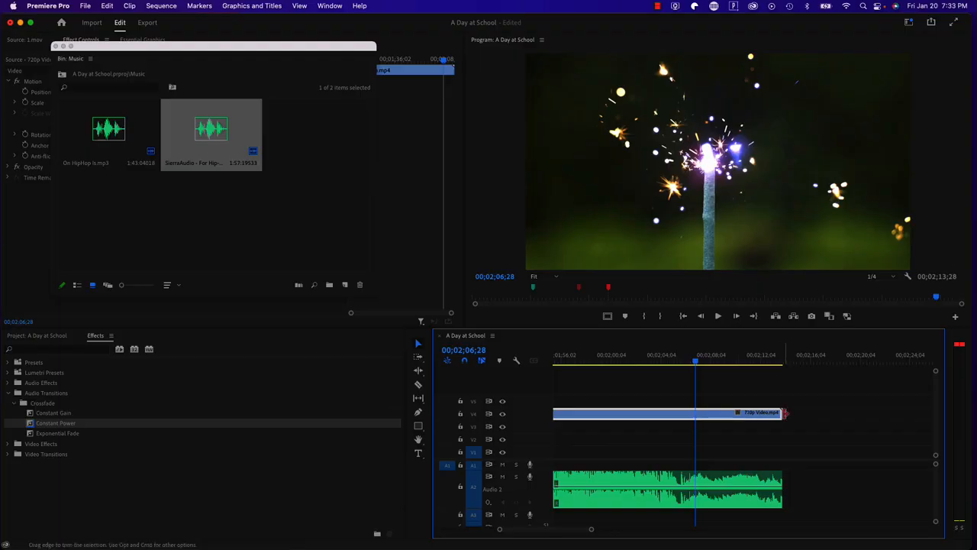
left_click_drag(780, 413, 695, 414)
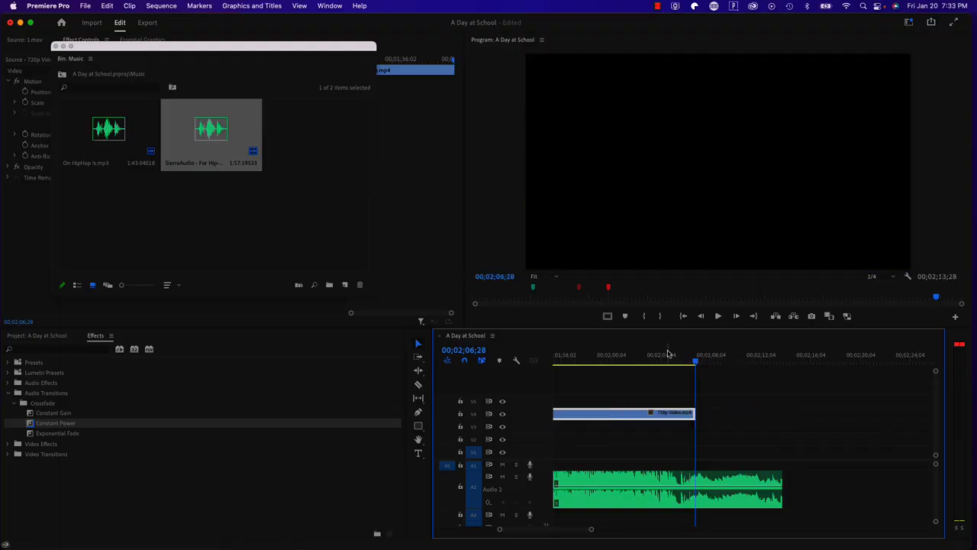
mouse_move(663, 355)
left_mouse_down()
mouse_move(704, 358)
mouse_move(667, 356)
left_mouse_up()
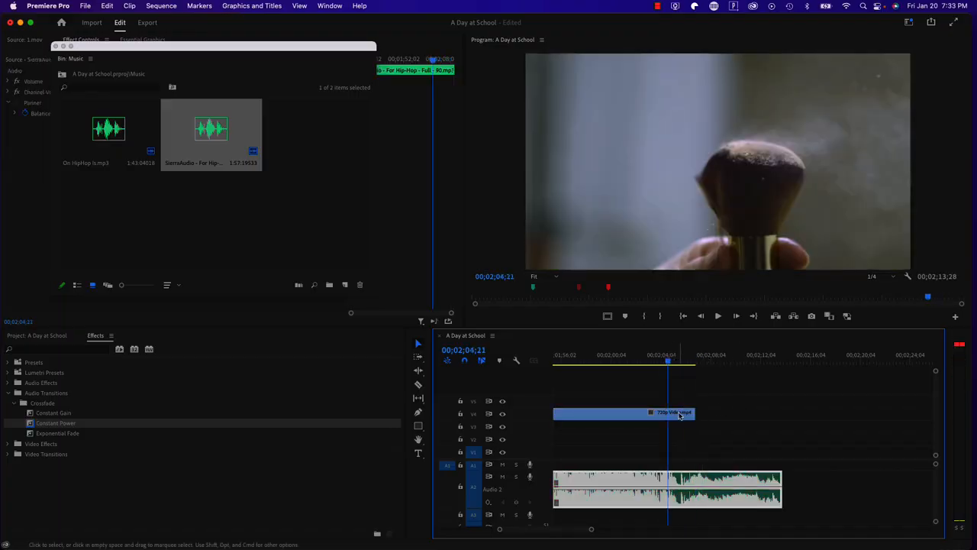
left_click(684, 413)
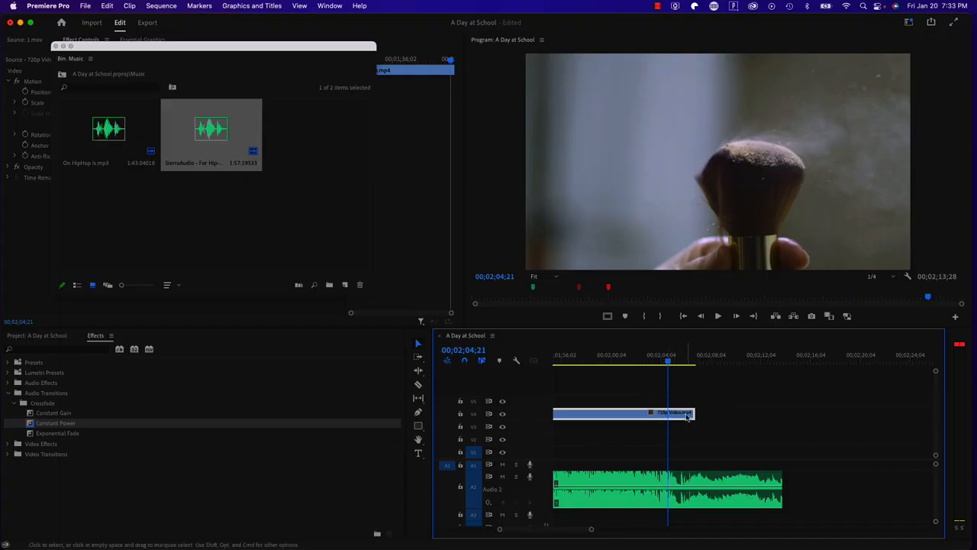
left_click(737, 481)
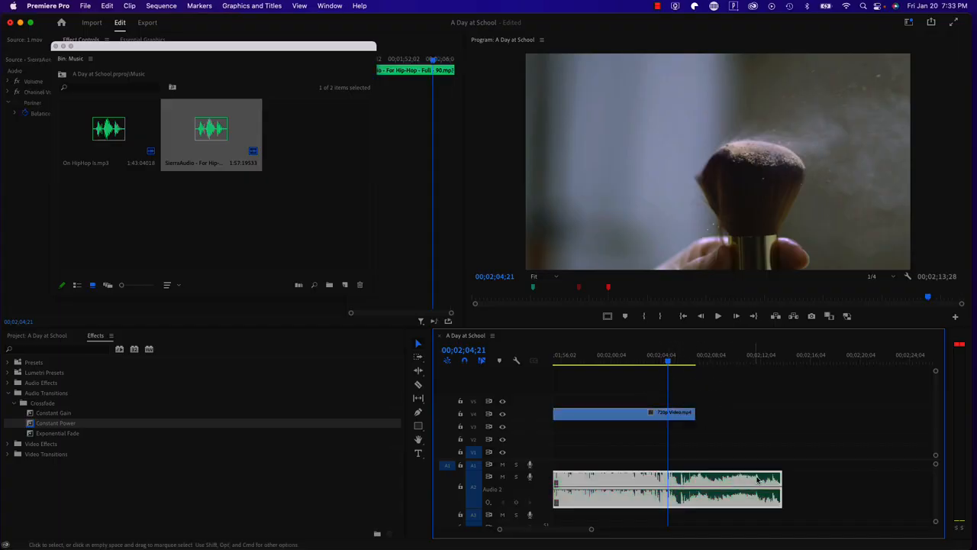
left_click_drag(781, 477, 695, 478)
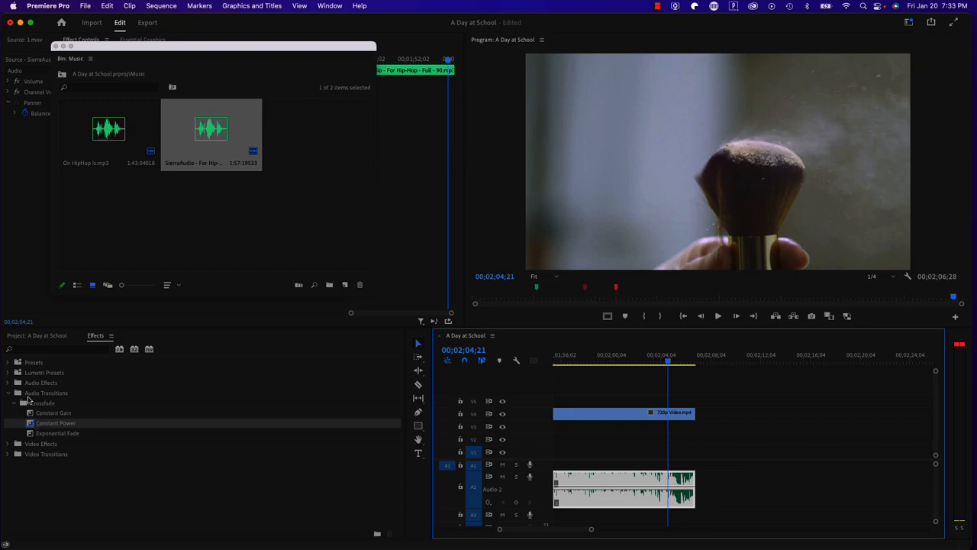
- Add a Constant Power fade-out about 4.5 seconds long at the end of the SierraAudio track and play through it
left_click_drag(30, 426, 640, 495)
left_click(634, 356)
left_click(718, 316)
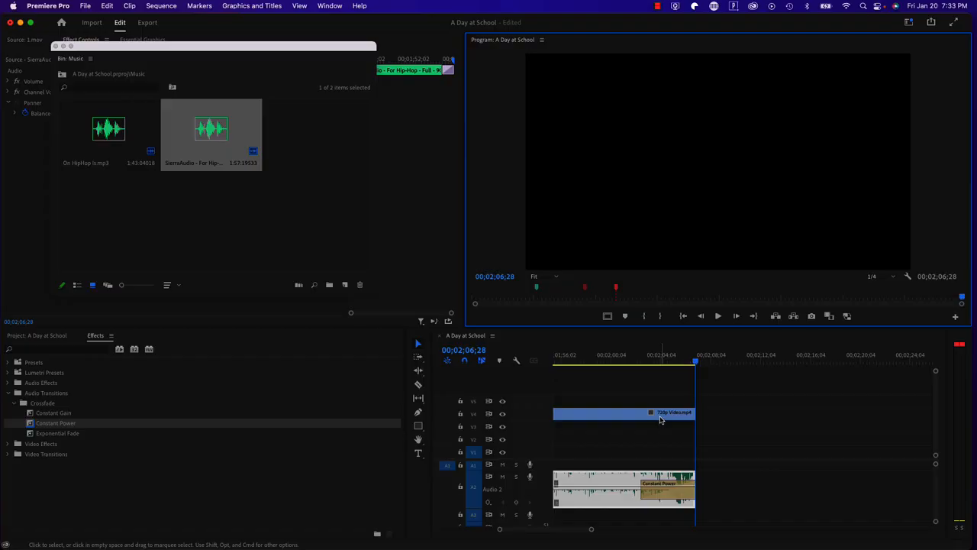
- Apply a Cross Dissolve to the end of 720p Video.mp4 on V4 and play the ending from 00;02;05;19
left_click(661, 418)
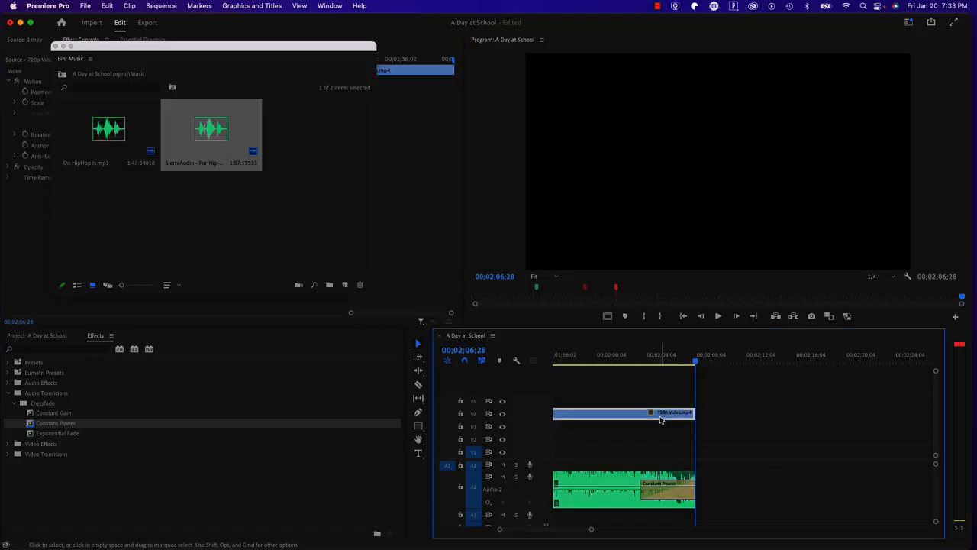
left_click(36, 394)
left_click(8, 393)
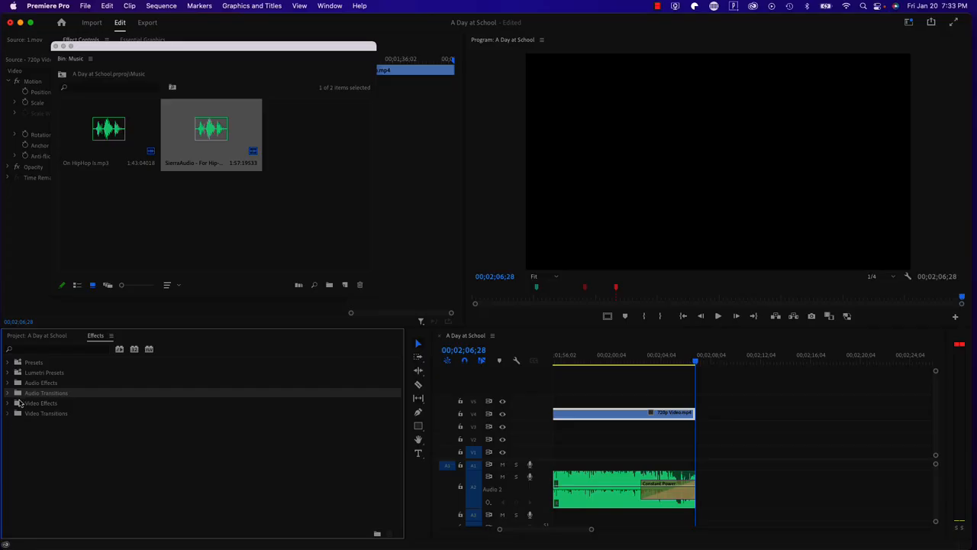
left_click(17, 404)
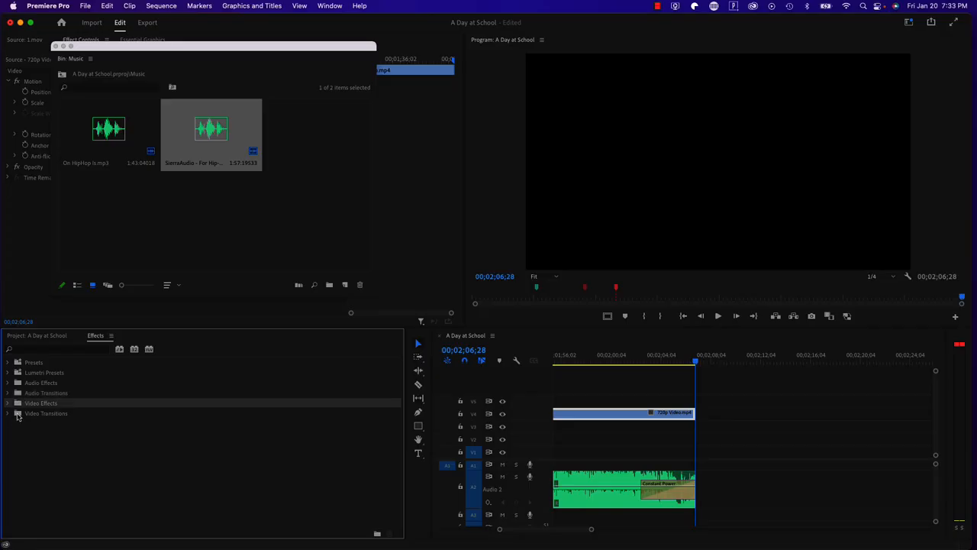
left_click(18, 415)
left_click(9, 414)
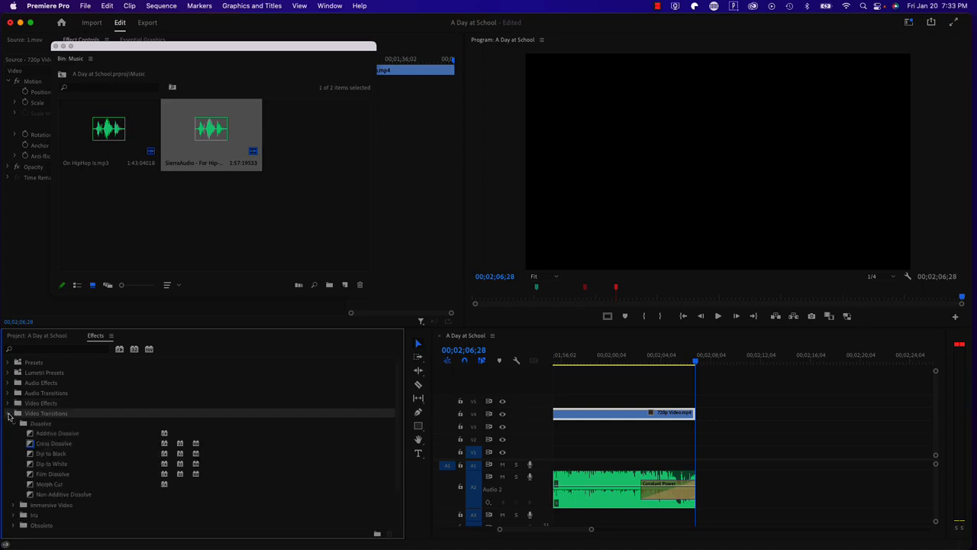
left_click(15, 424)
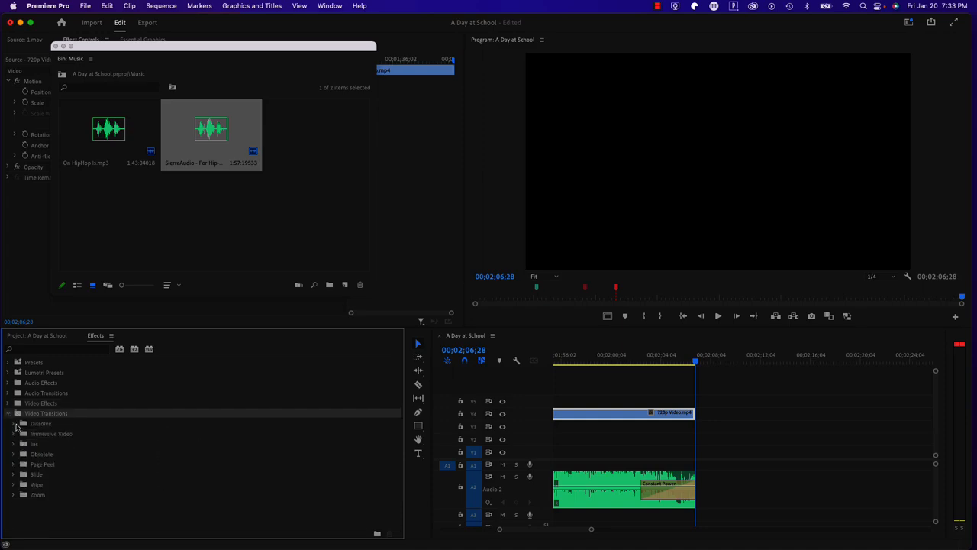
left_click(14, 424)
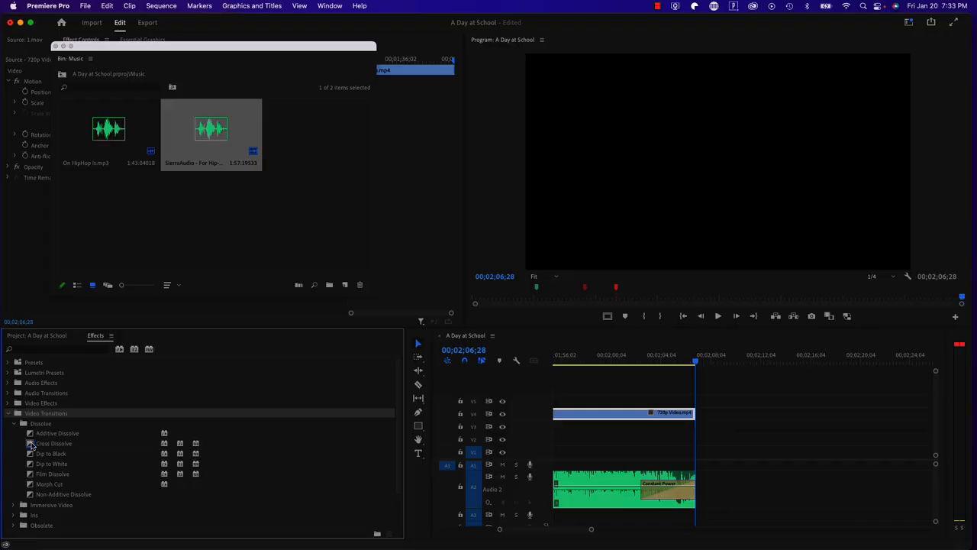
left_click(29, 444)
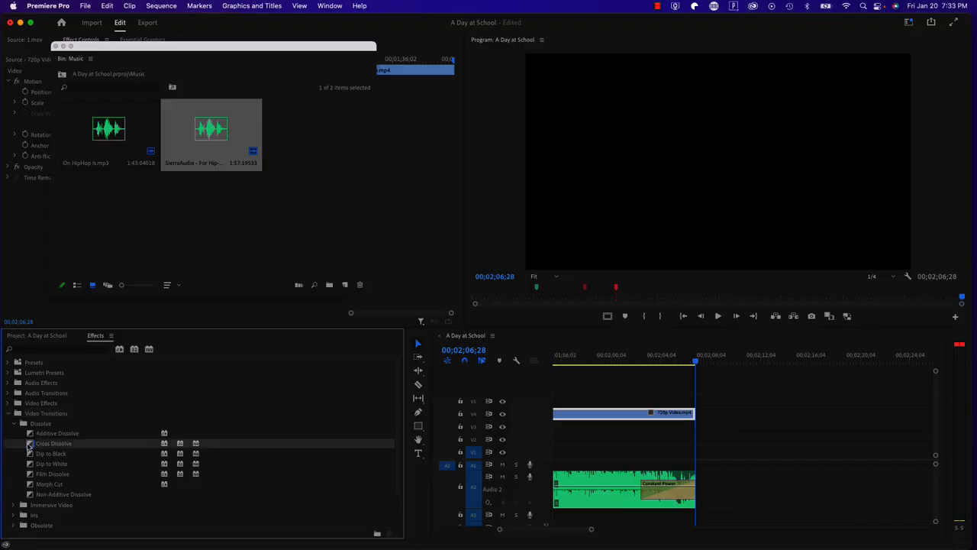
left_click_drag(386, 436, 696, 420)
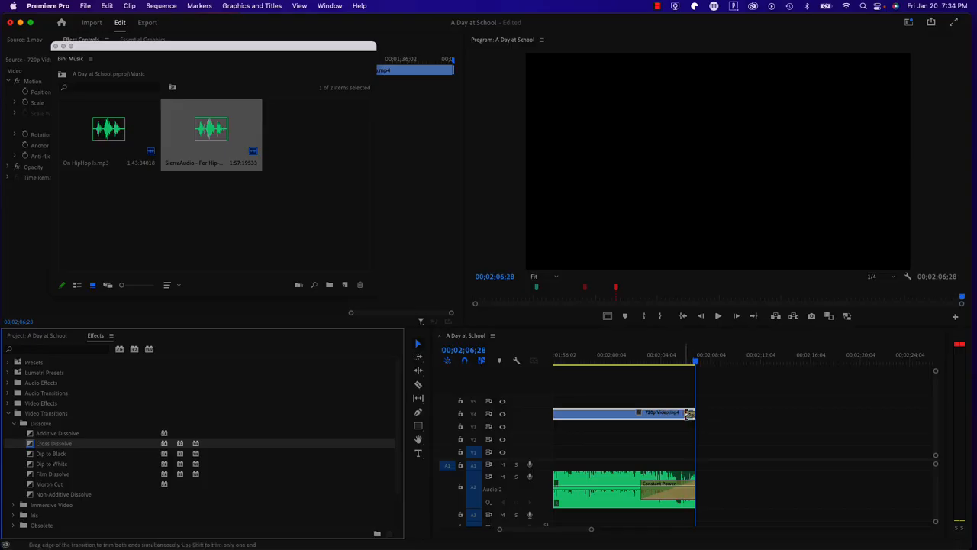
left_click(680, 361)
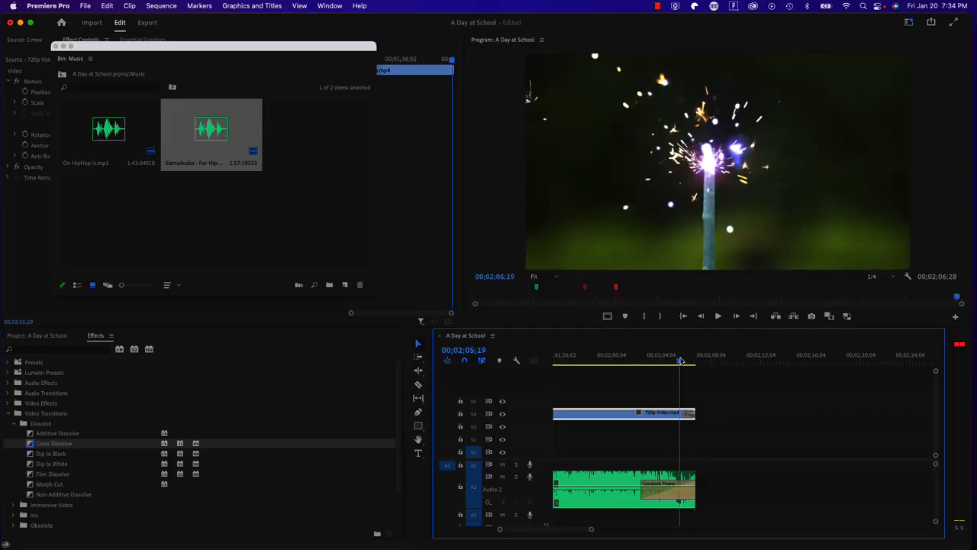
left_click(717, 316)
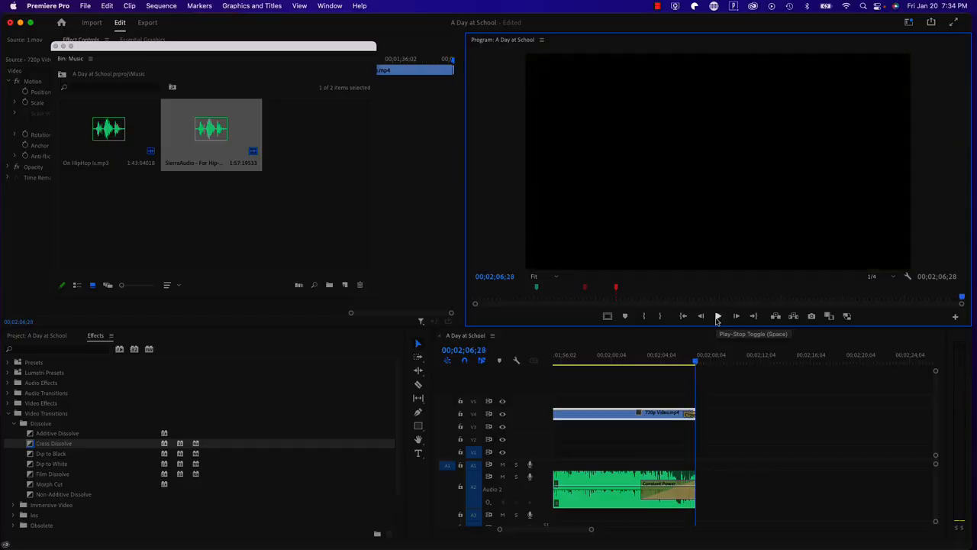
- Lengthen the Cross Dissolve at the end of 720p Video.mp4 to about 2.5 seconds and replay the ending from 00;02;02;04
left_click_drag(691, 415, 663, 415)
left_click(642, 360)
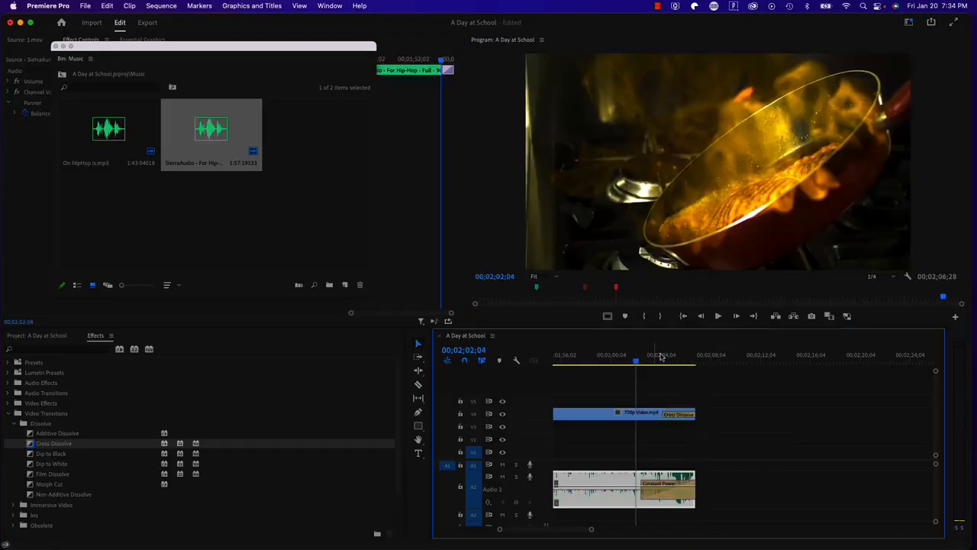
left_click(718, 316)
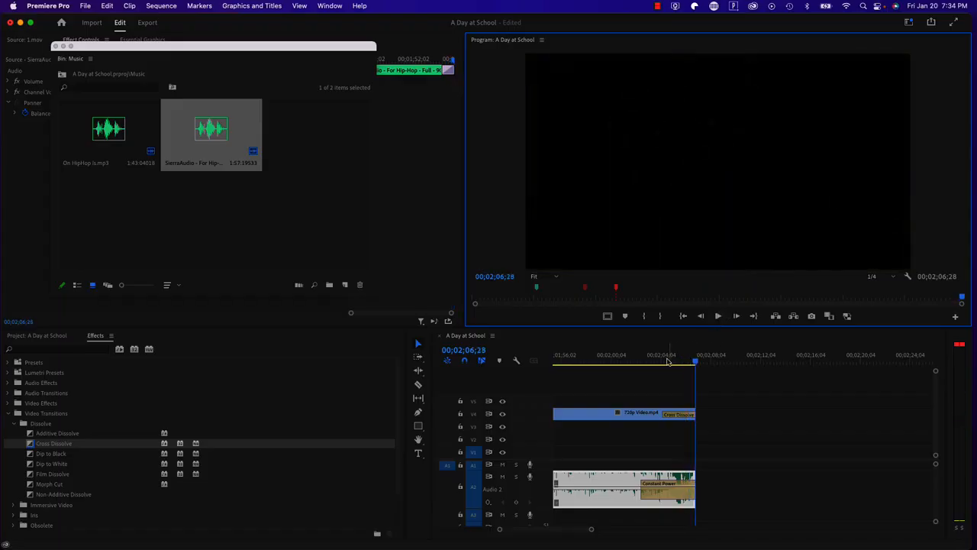
left_click(770, 435)
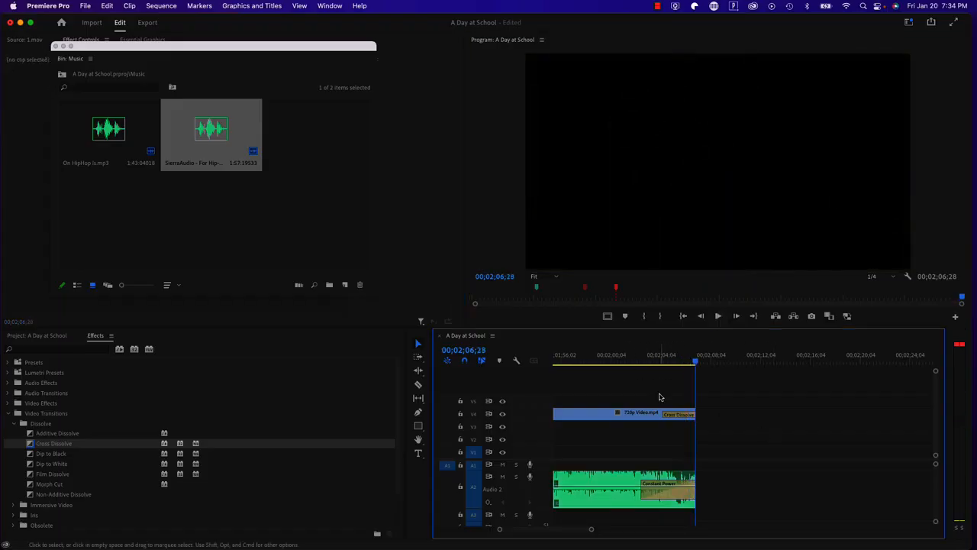
left_click_drag(676, 356, 688, 360)
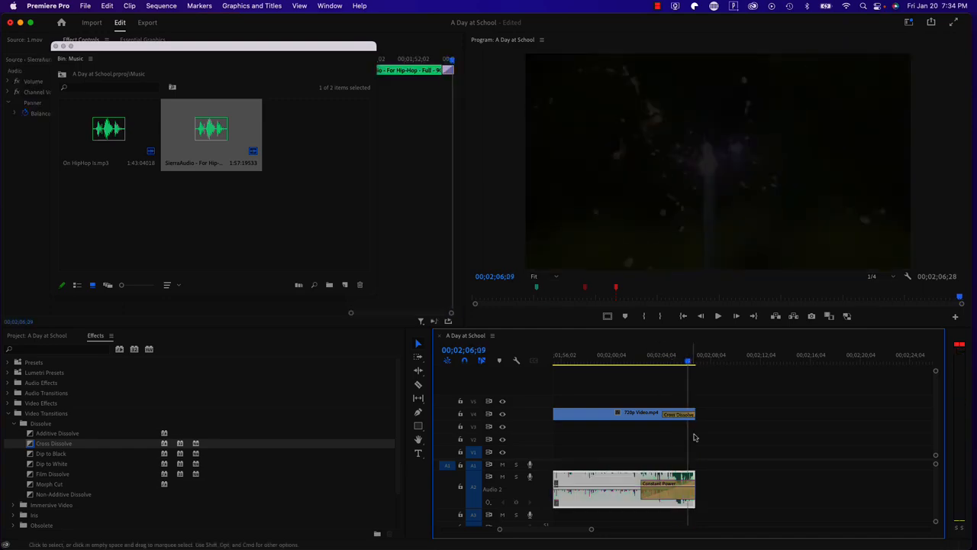
left_click(659, 498)
left_click(691, 364)
- Open the export settings and set the output location to the 2025-07-10 A Day at School folder on the Desktop
key("minus")
key("minus")
key("minus")
key("minus")
key("minus")
key("minus")
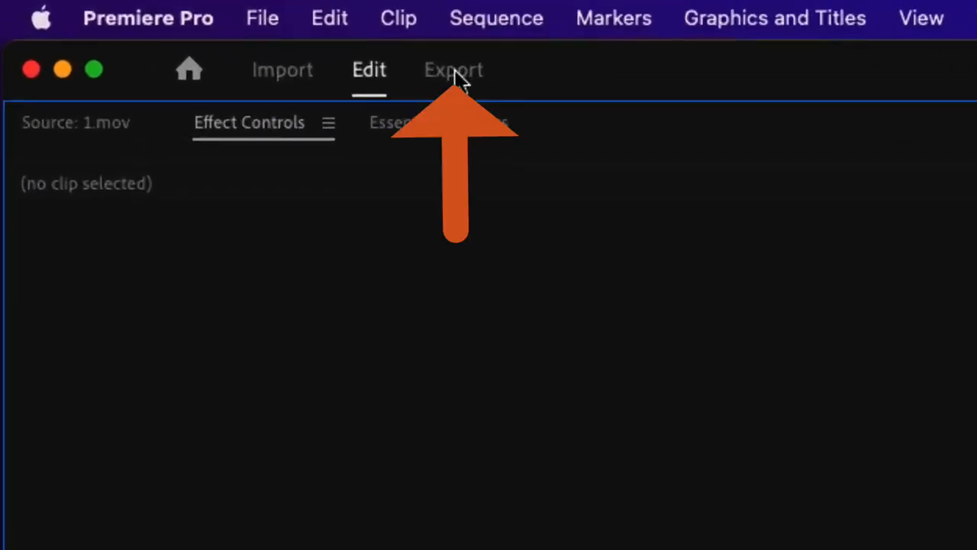
left_click(455, 75)
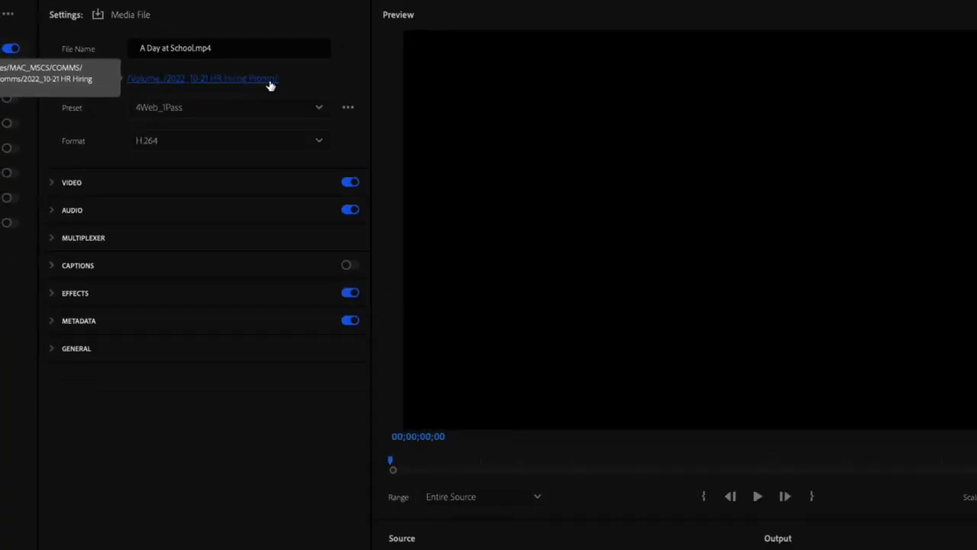
left_click(266, 83)
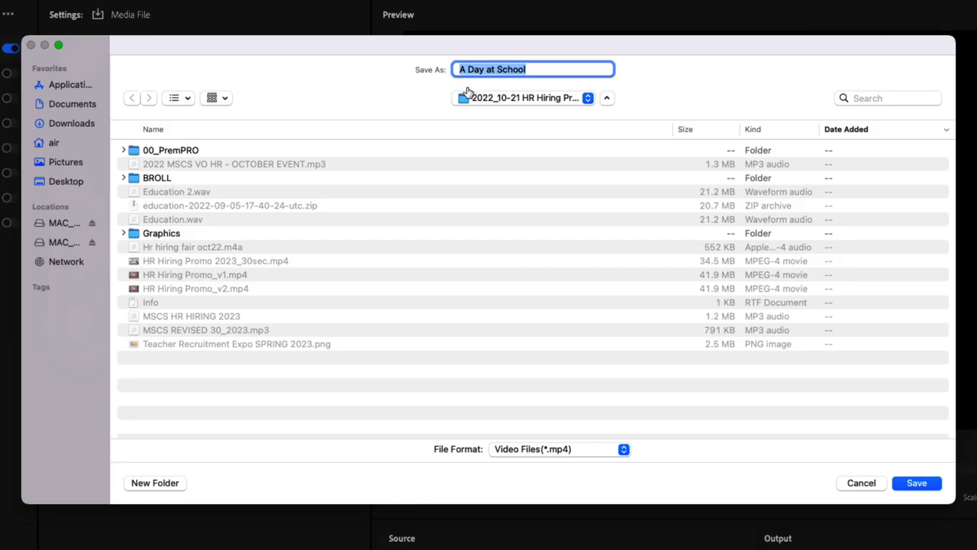
left_click(66, 183)
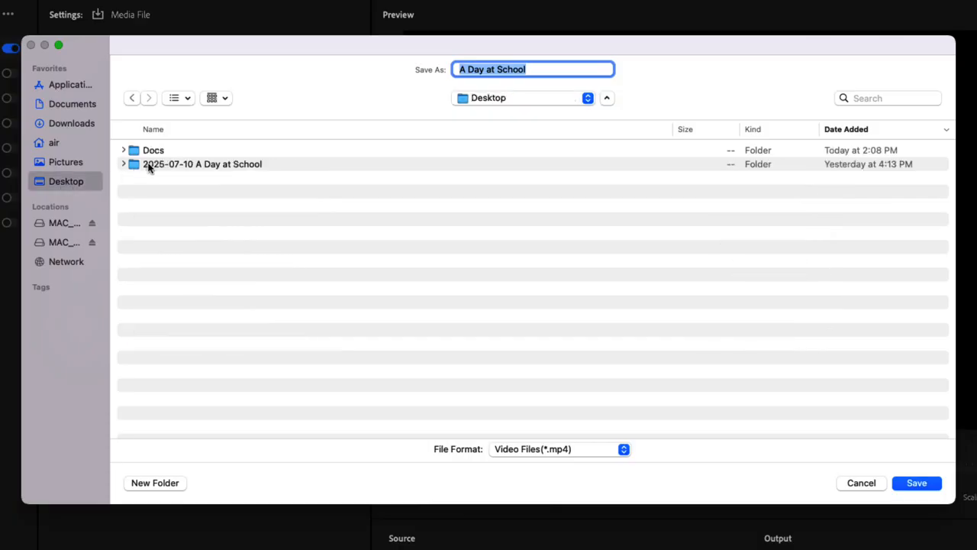
left_click(150, 166)
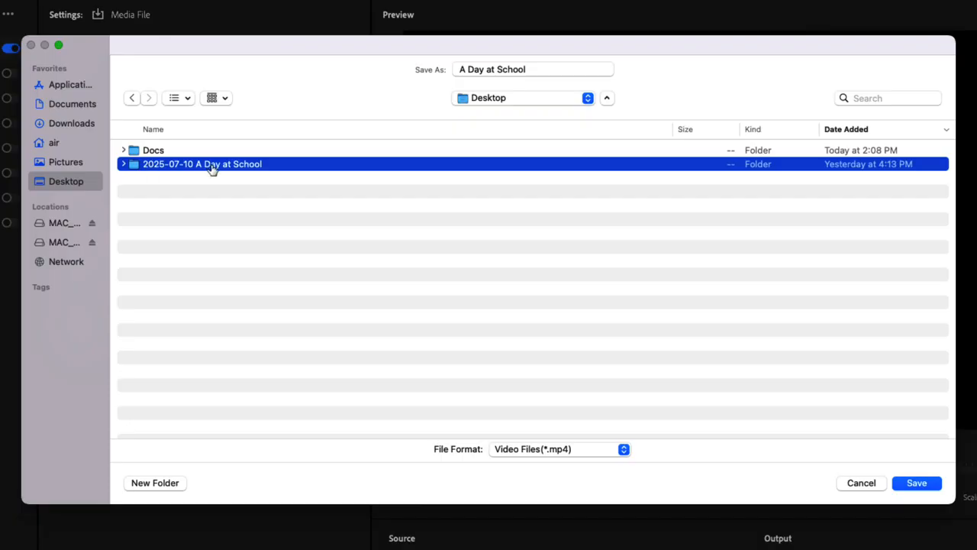
double_click(201, 166)
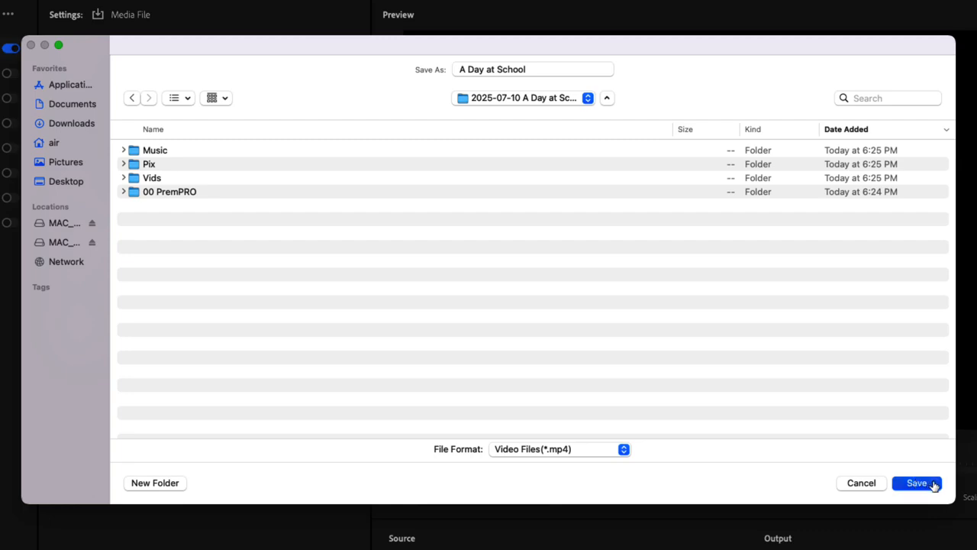
left_click(917, 483)
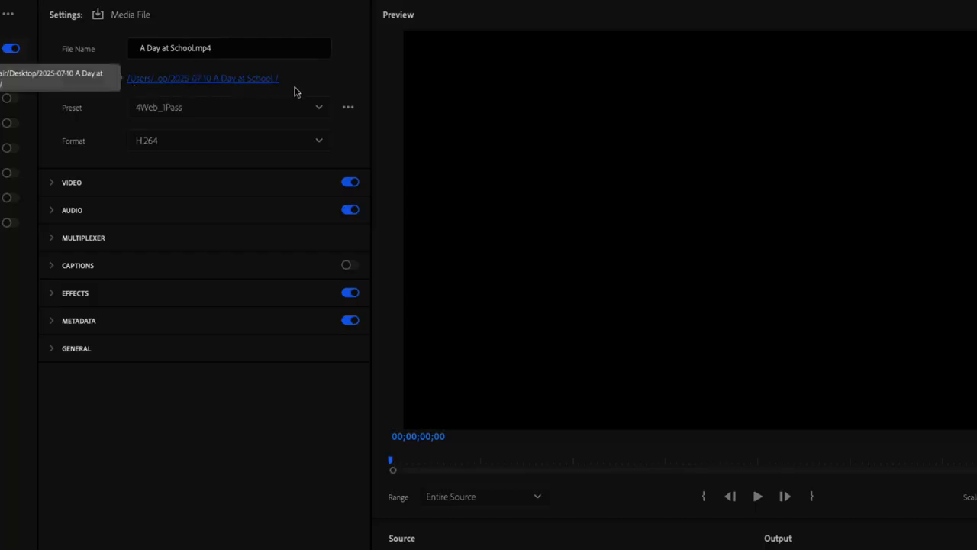
- Set the export format to QuickTime
left_click(152, 144)
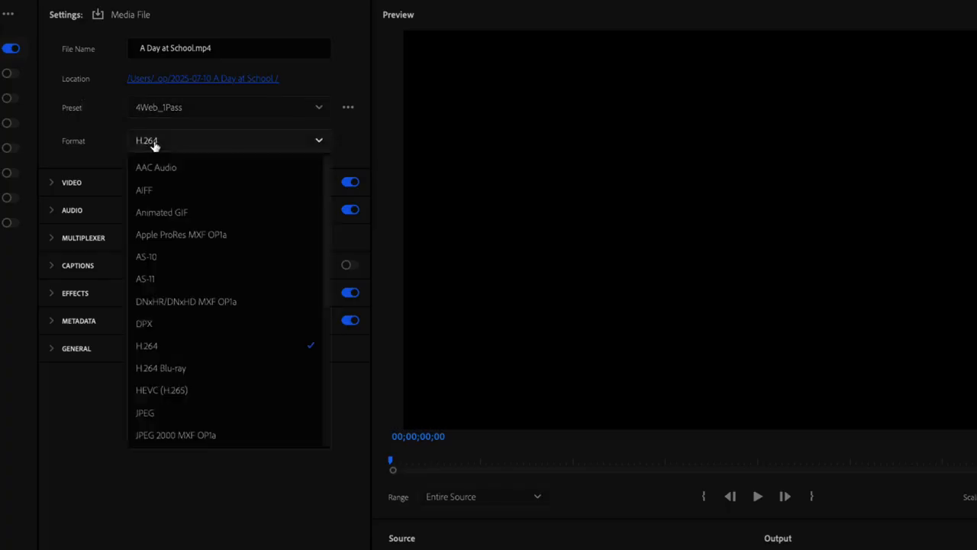
scroll(183, 385, "down", 5)
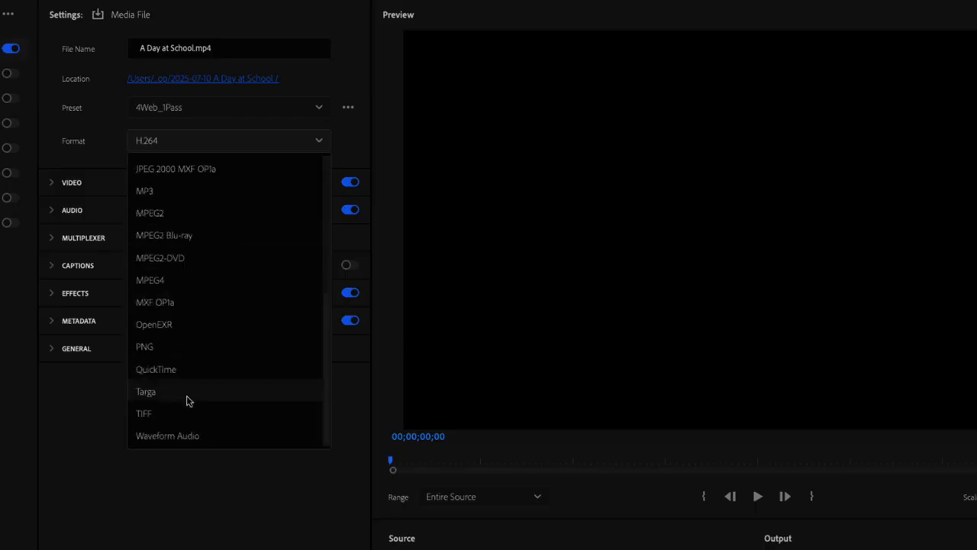
left_click(174, 370)
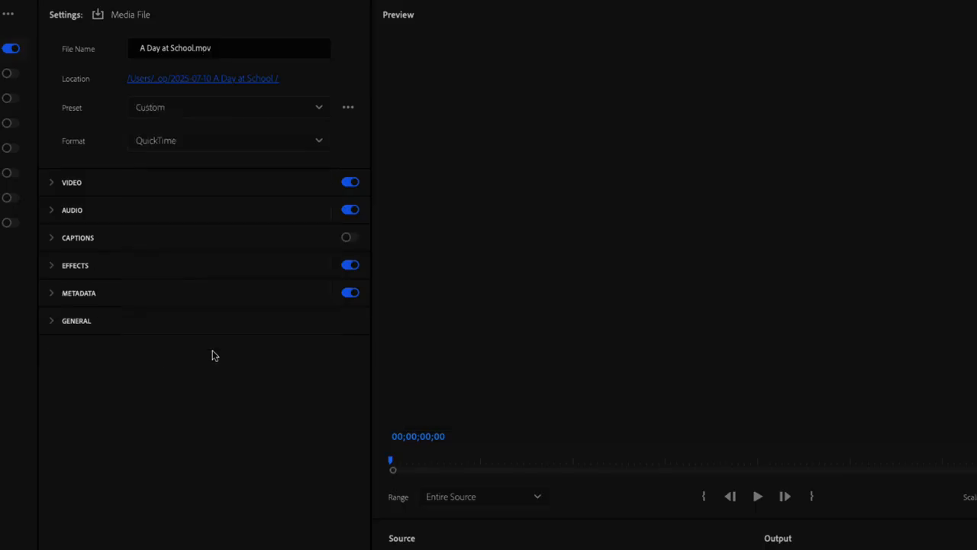
- Set the export format to H.264
left_click(319, 142)
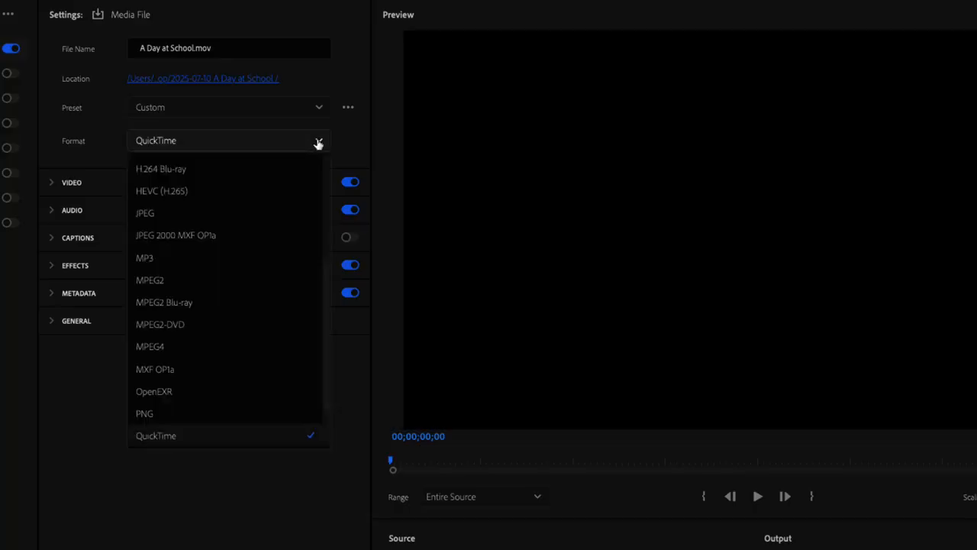
scroll(294, 172, "up", 1)
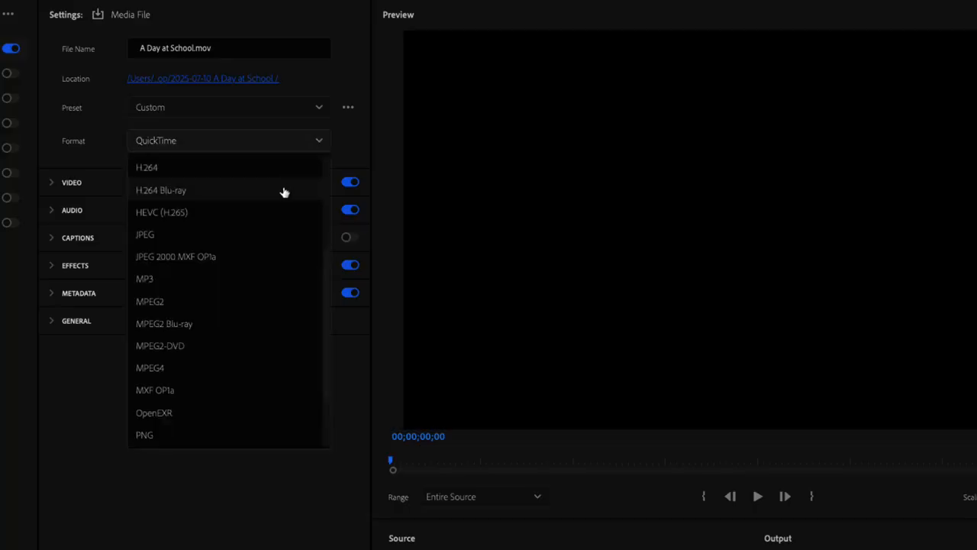
left_click(154, 175)
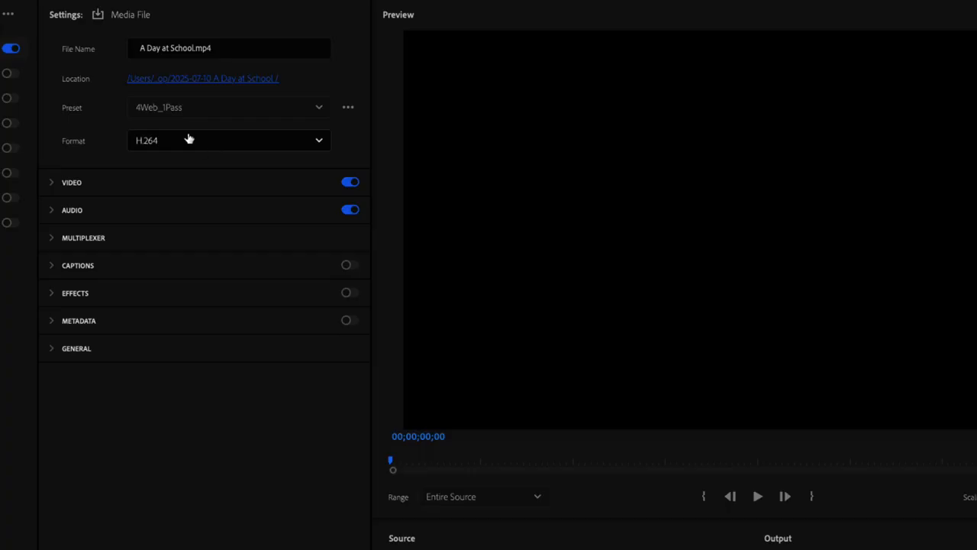
- Search all export presets for "you", apply the YouTube 1080p Full HD preset, and export the sequence
left_click(319, 110)
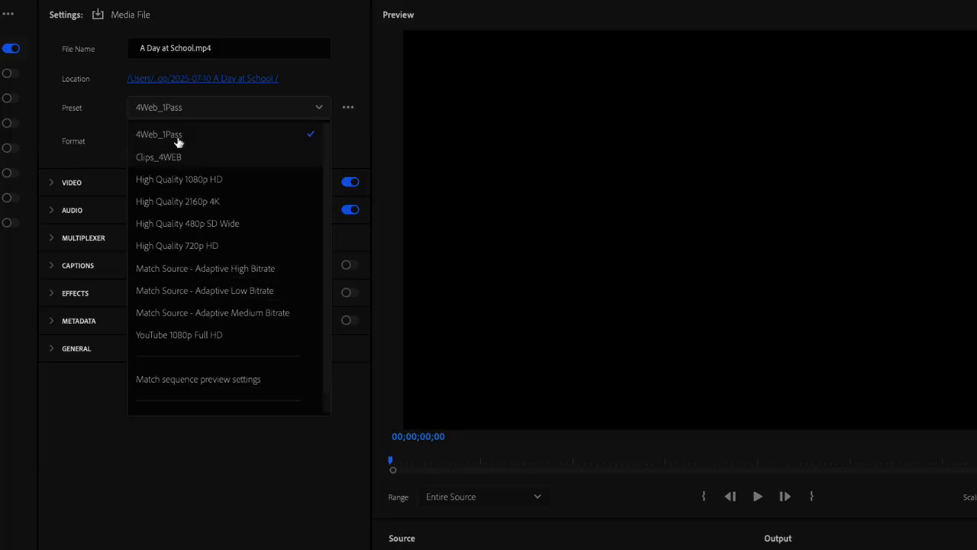
scroll(211, 367, "down", 1)
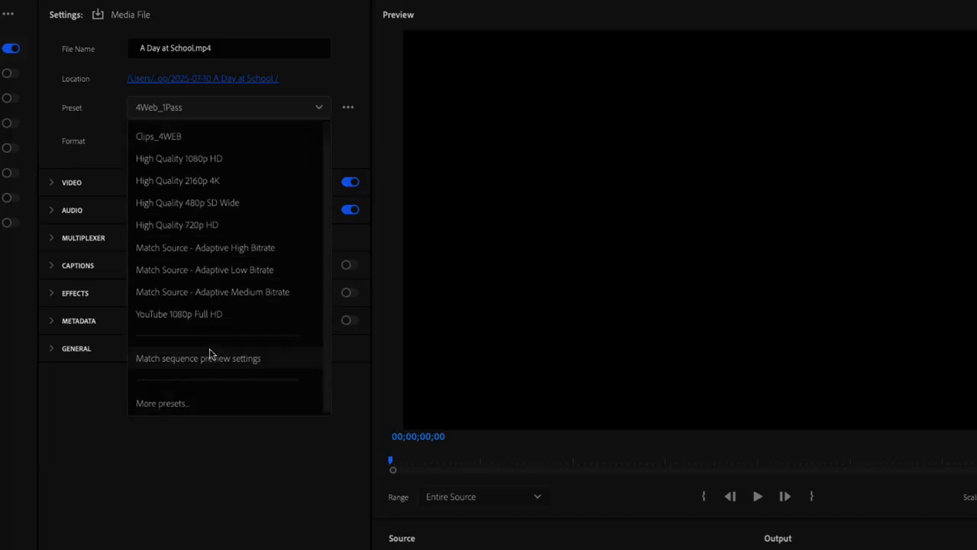
left_click(162, 403)
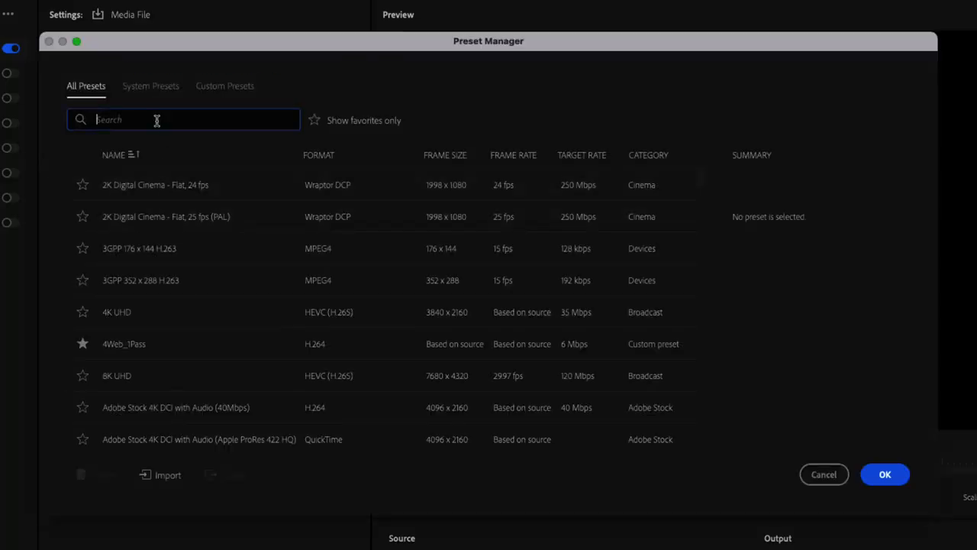
type("you")
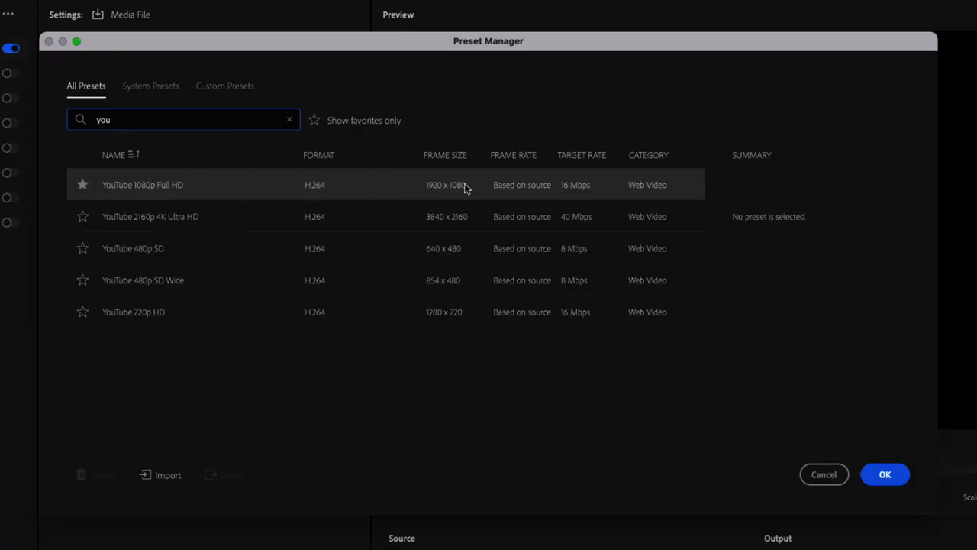
left_click(119, 190)
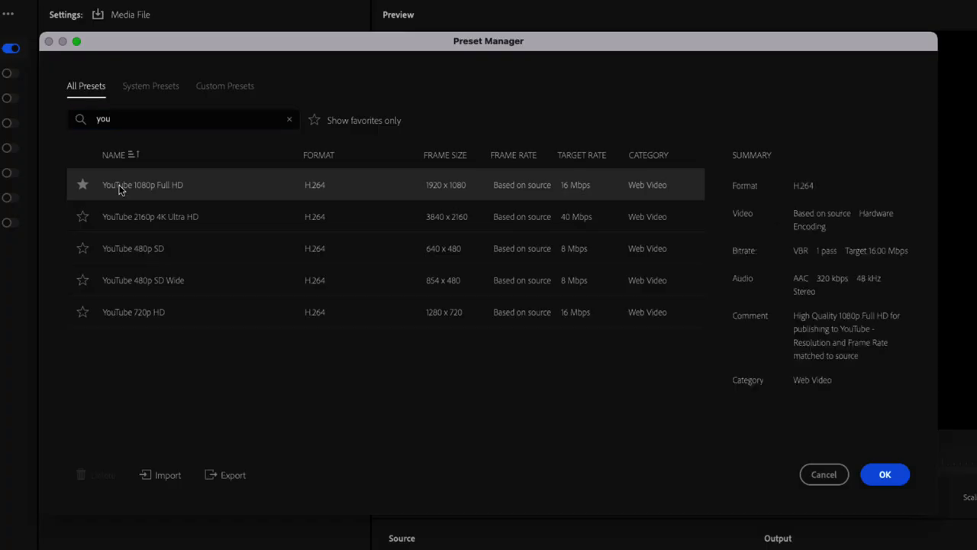
left_click(903, 479)
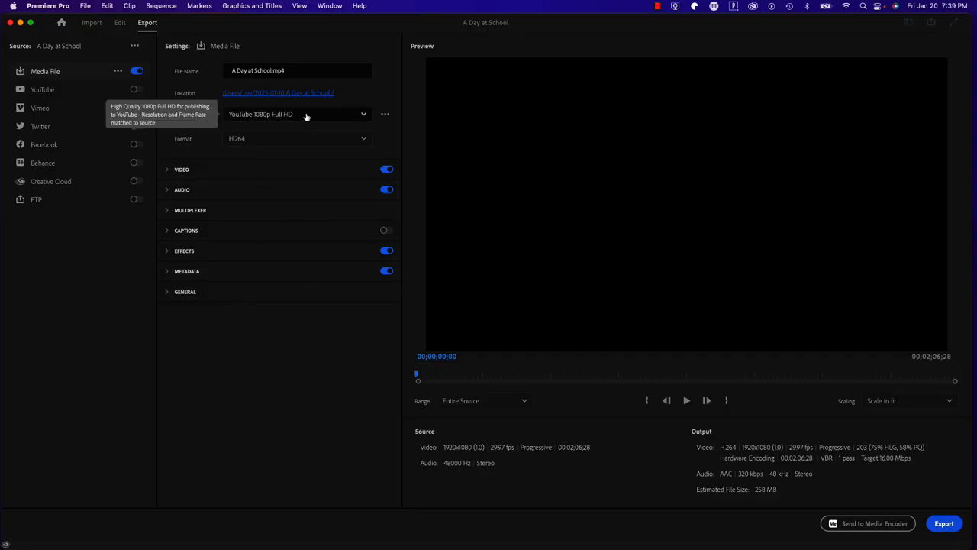
left_click(944, 524)
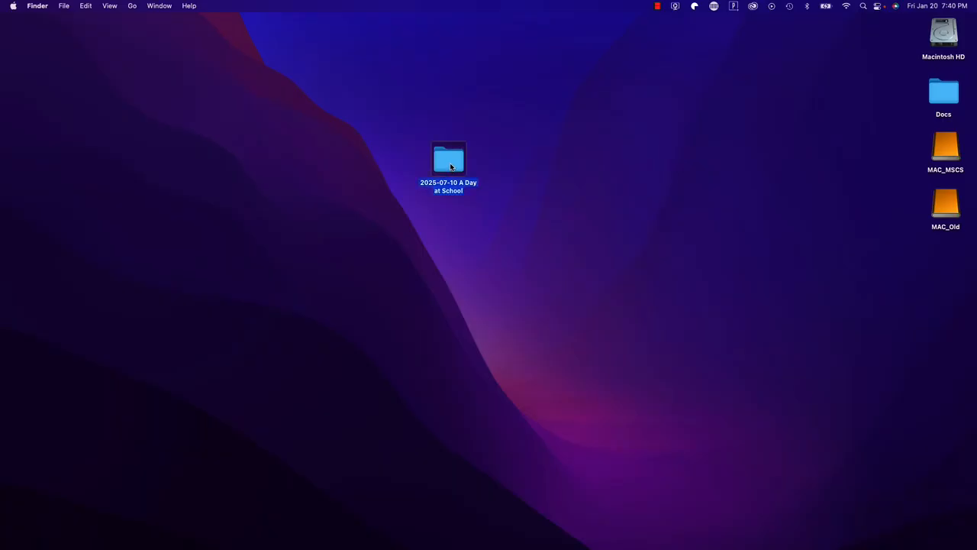
- Open the exported A Day at School.mp4 from the 2025-07-10 A Day at School desktop folder in QuickTime Player and play it
double_click(449, 161)
left_click(385, 84)
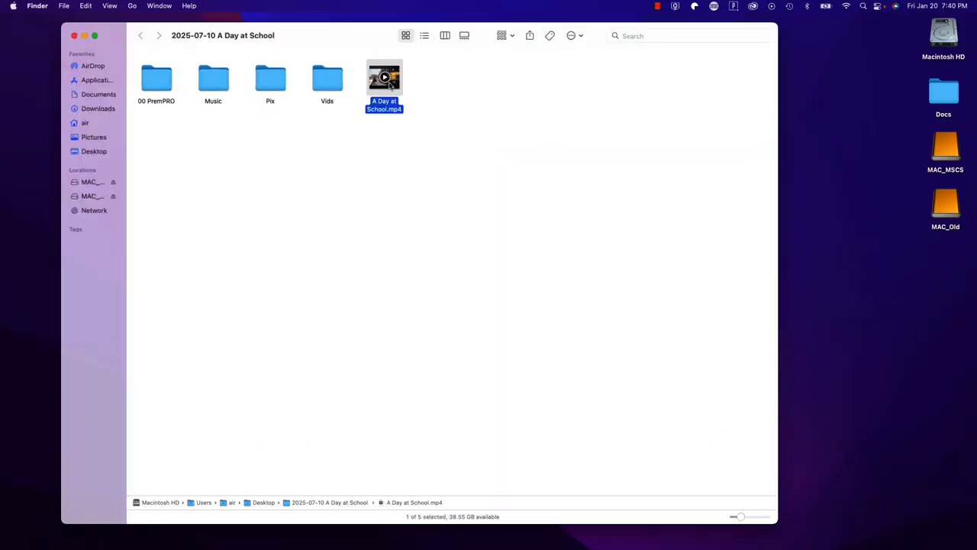
right_click(385, 84)
mouse_move(458, 99)
left_click(573, 101)
left_click(500, 443)
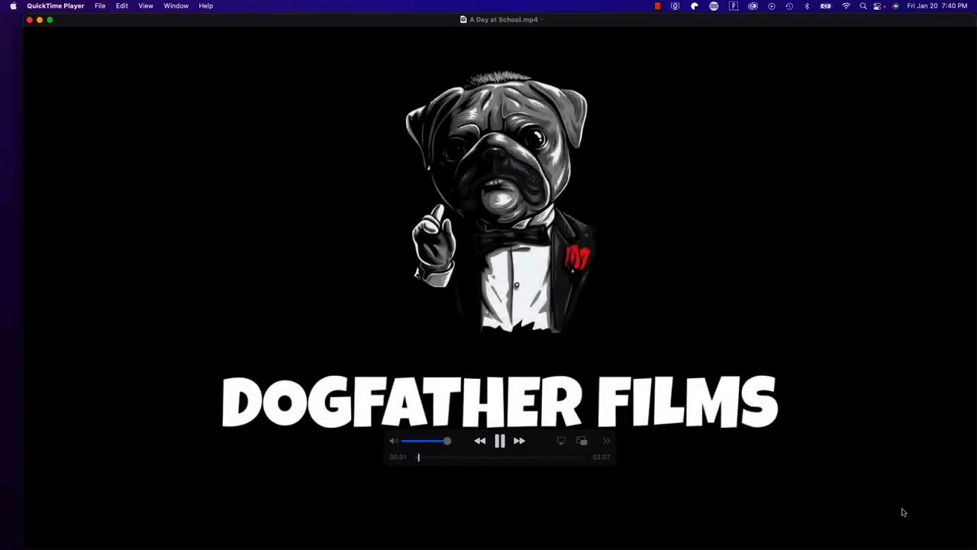